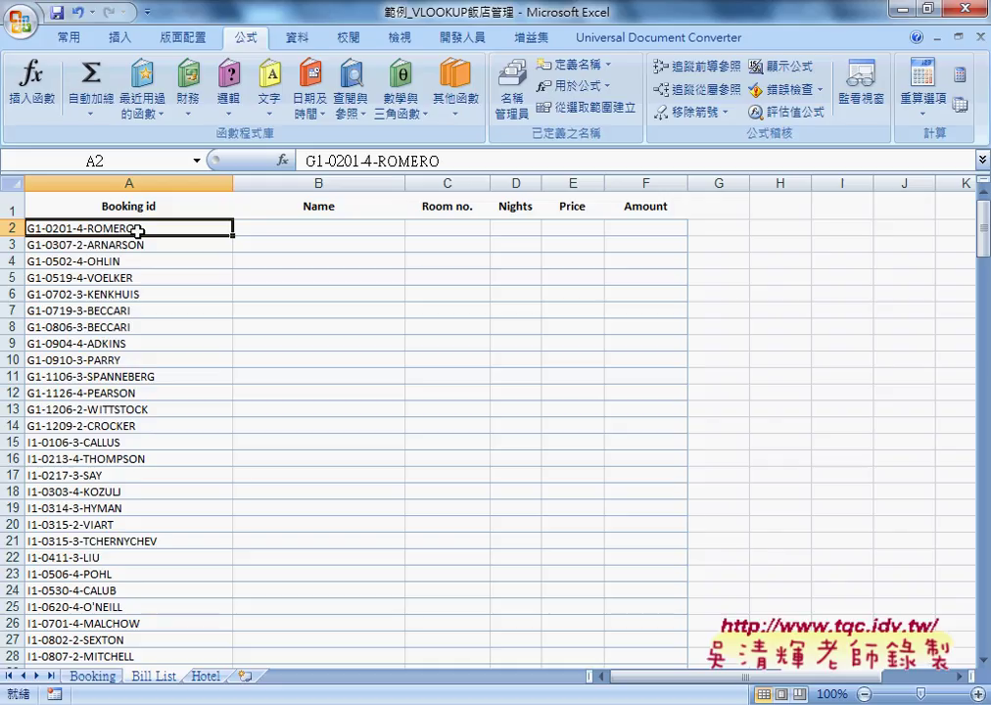
Step: Check in Name Manager that the name Booking refers to Booking!$A$1:$I$225
{"action": "left_click", "coordinate": [320, 229]}
{"action": "left_click", "coordinate": [172, 227]}
{"action": "left_click", "coordinate": [98, 676]}
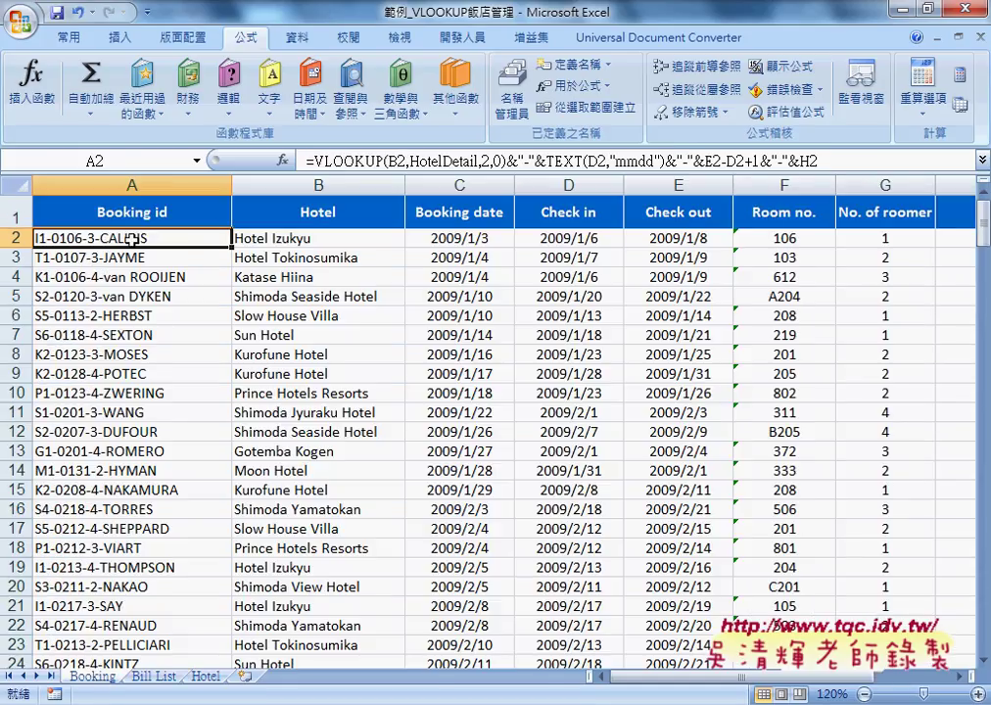
{"action": "mouse_move", "coordinate": [675, 677]}
{"action": "left_mouse_down"}
{"action": "mouse_move", "coordinate": [689, 684]}
{"action": "mouse_move", "coordinate": [576, 678]}
{"action": "left_mouse_up"}
{"action": "left_click", "coordinate": [511, 95]}
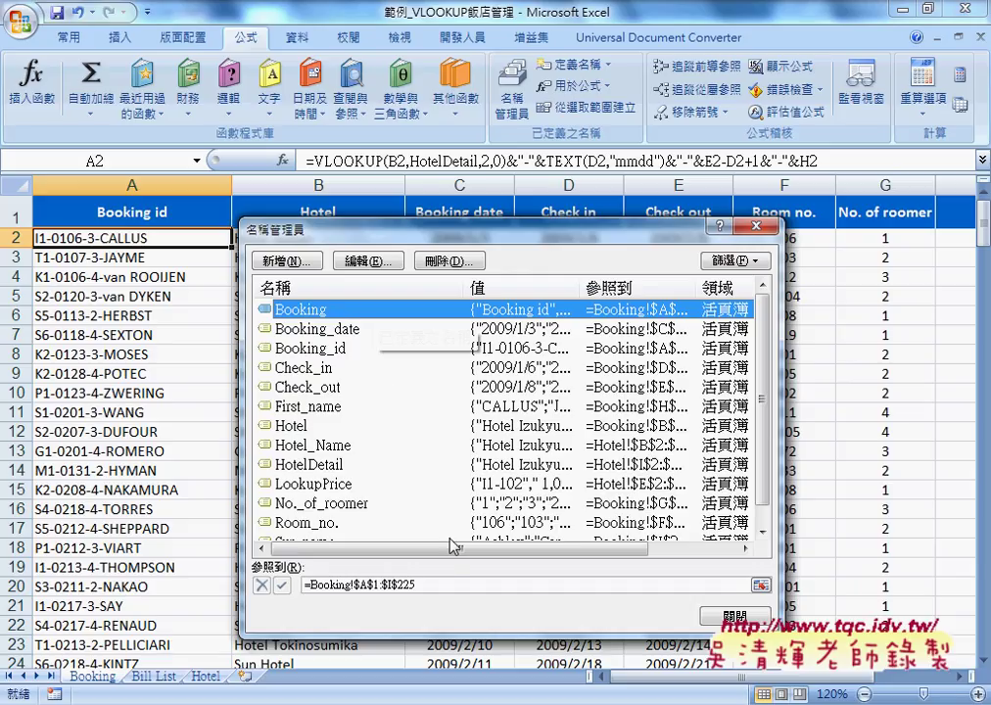
{"action": "left_click", "coordinate": [453, 580]}
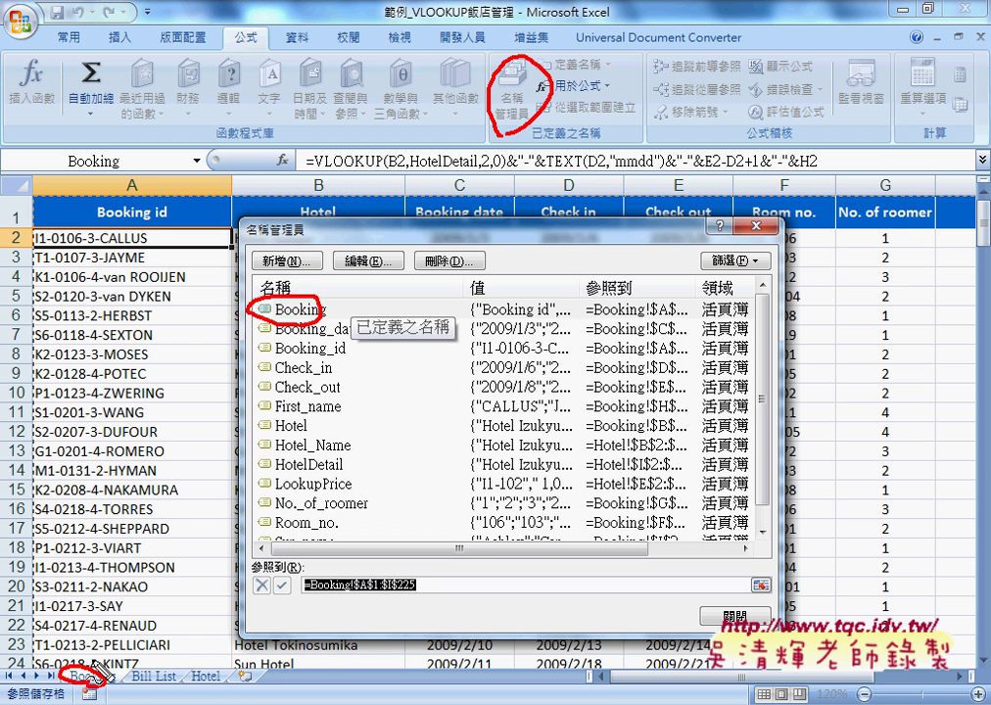
{"action": "left_click", "coordinate": [95, 674]}
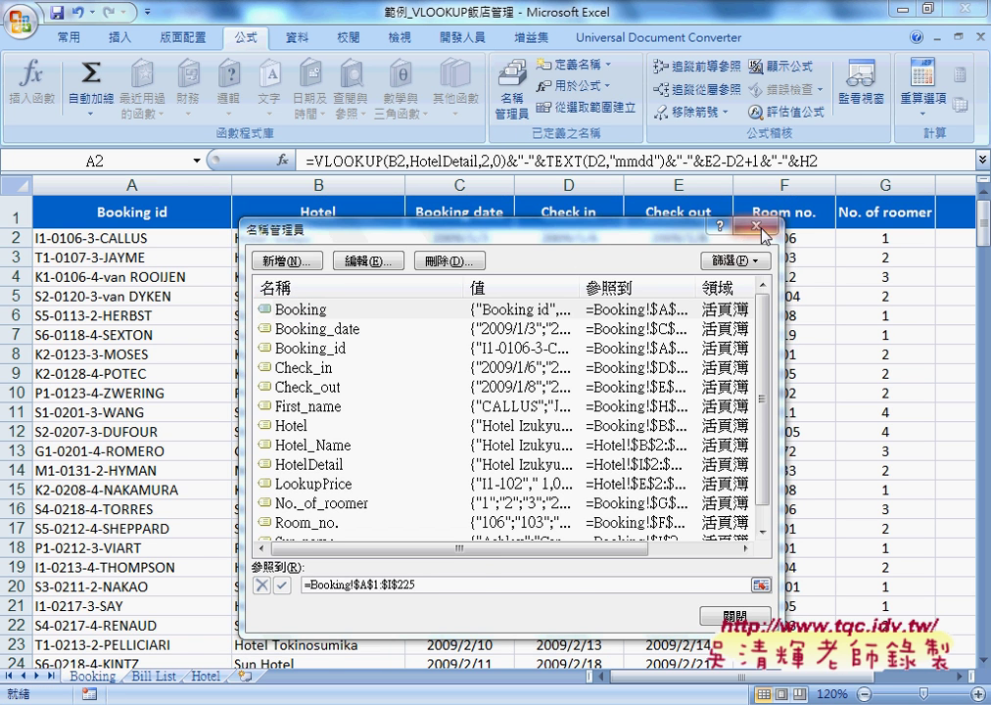
{"action": "key", "text": "Escape"}
Step: Widen the Sur name column I slightly, then go back to cell B2 on Bill List
{"action": "left_click_drag", "start_coordinate": [789, 678], "coordinate": [825, 678]}
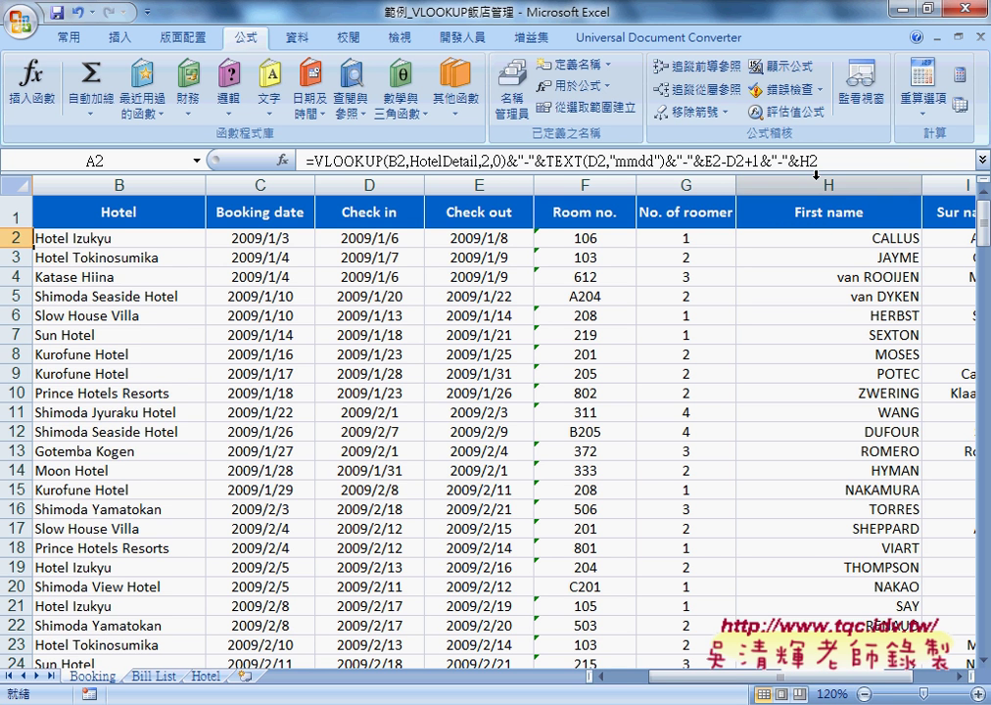
{"action": "left_click_drag", "start_coordinate": [882, 677], "coordinate": [921, 688]}
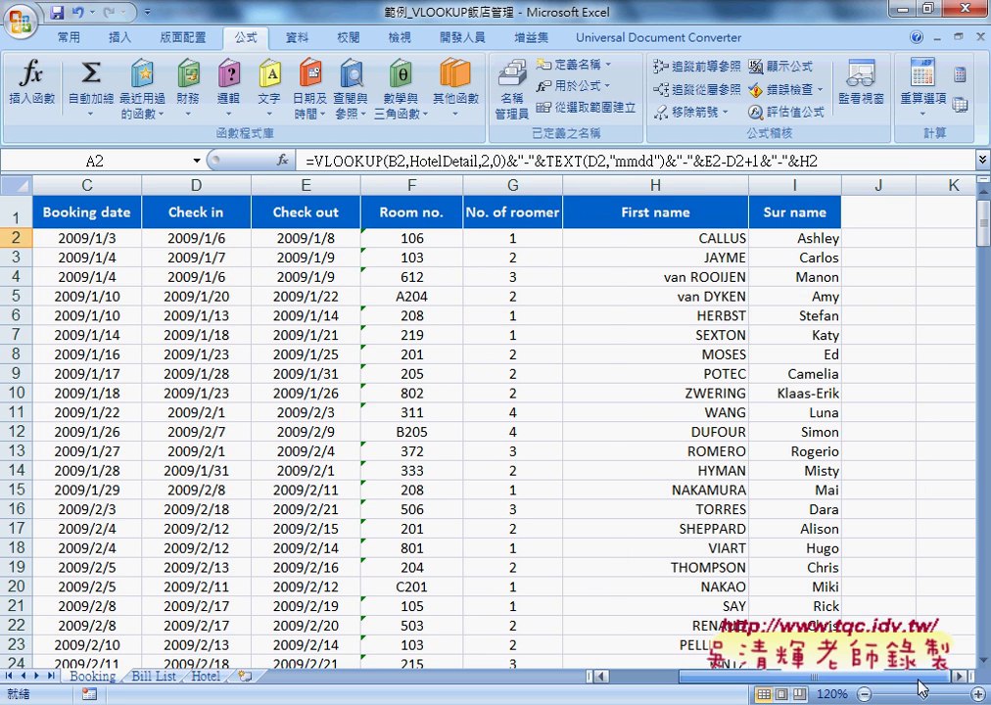
{"action": "left_click_drag", "start_coordinate": [840, 185], "coordinate": [856, 185]}
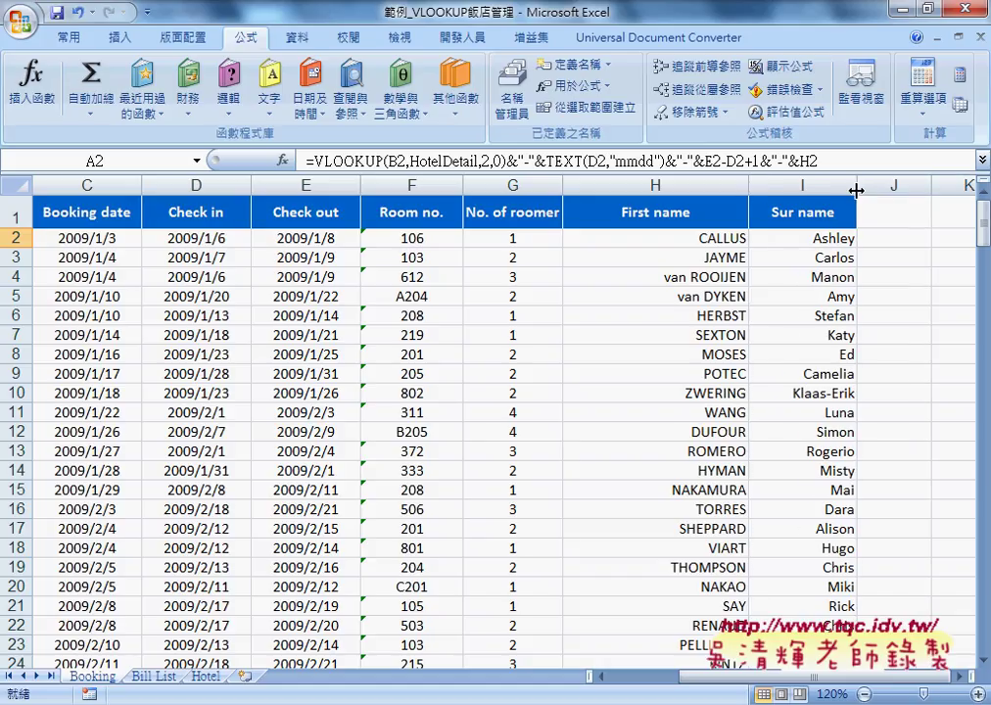
{"action": "left_click", "coordinate": [708, 253]}
{"action": "left_click", "coordinate": [823, 253]}
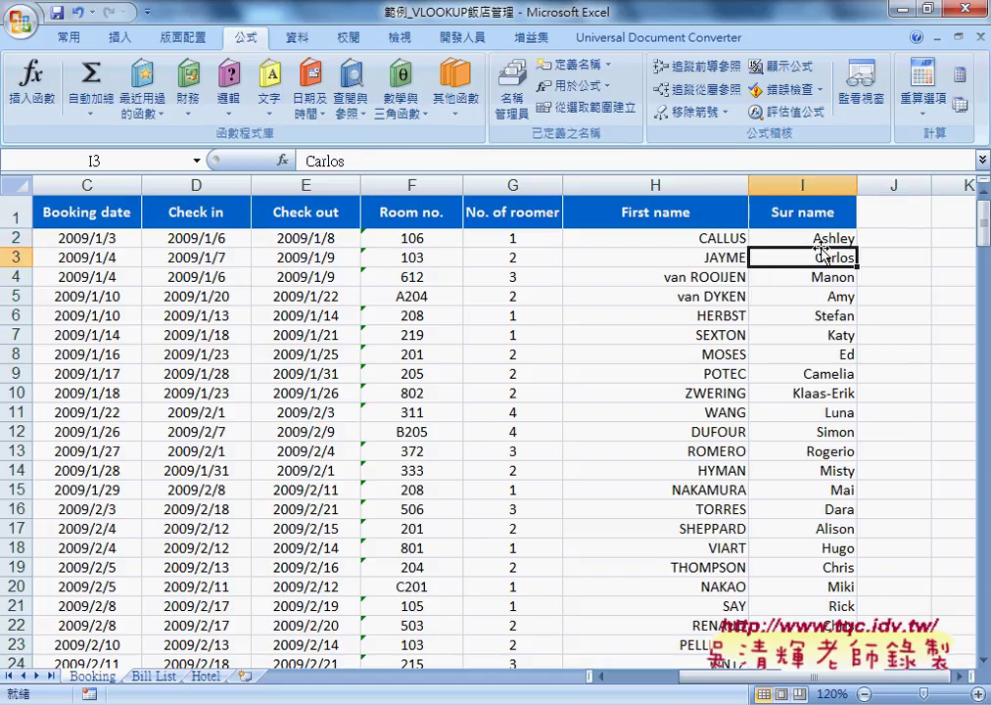
{"action": "left_click", "coordinate": [154, 676]}
{"action": "left_click", "coordinate": [325, 223]}
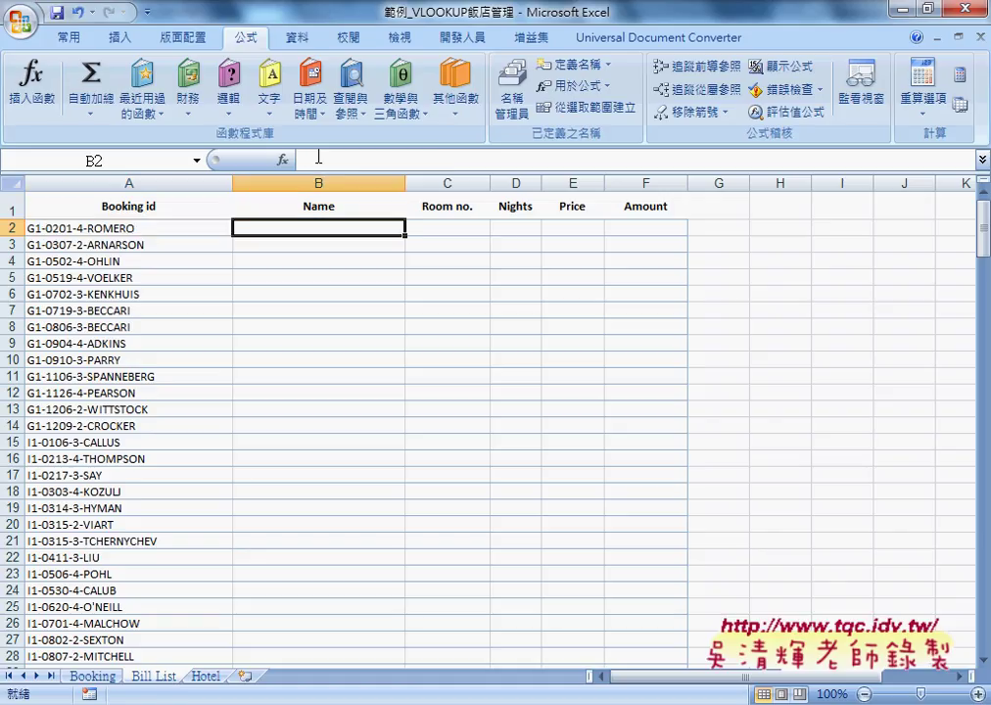
Step: Start a VLOOKUP in B2 from the recently used functions
{"action": "left_click", "coordinate": [284, 159]}
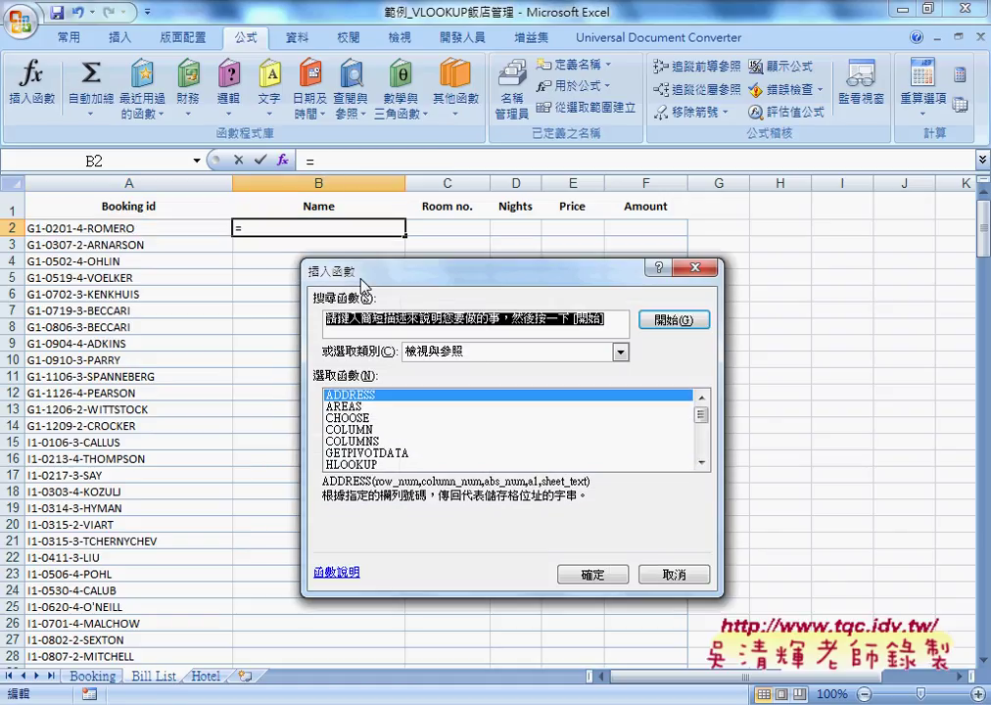
{"action": "left_click", "coordinate": [475, 353]}
{"action": "left_click", "coordinate": [475, 367]}
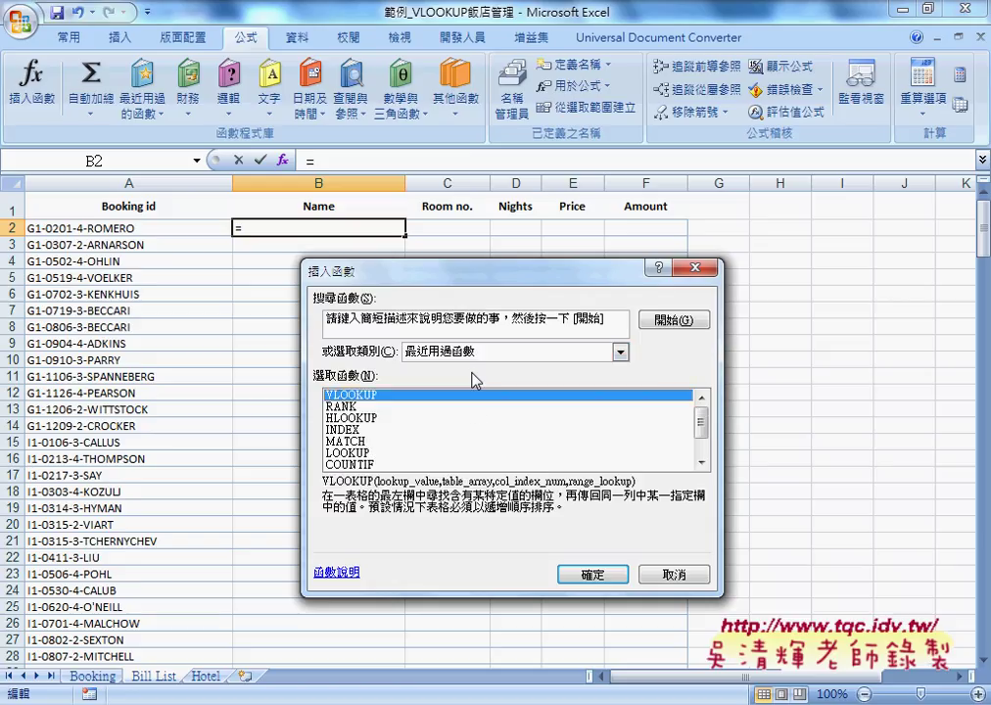
{"action": "left_click", "coordinate": [588, 574]}
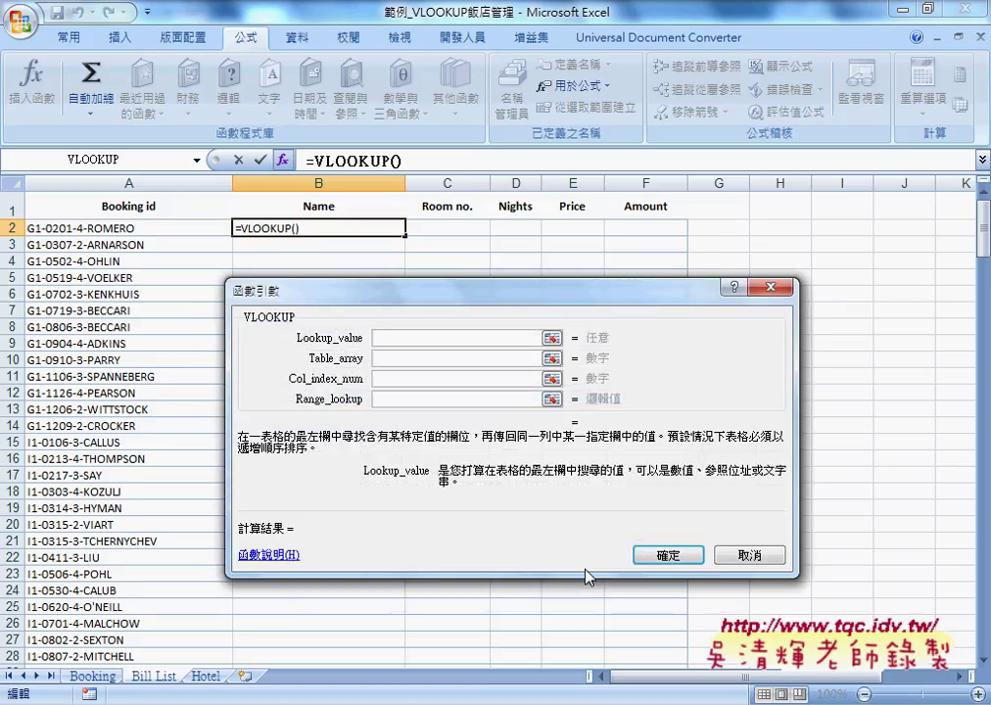
Step: Set the VLOOKUP arguments to A2, the Booking name, column 8 and match type 0
{"action": "left_click", "coordinate": [171, 228]}
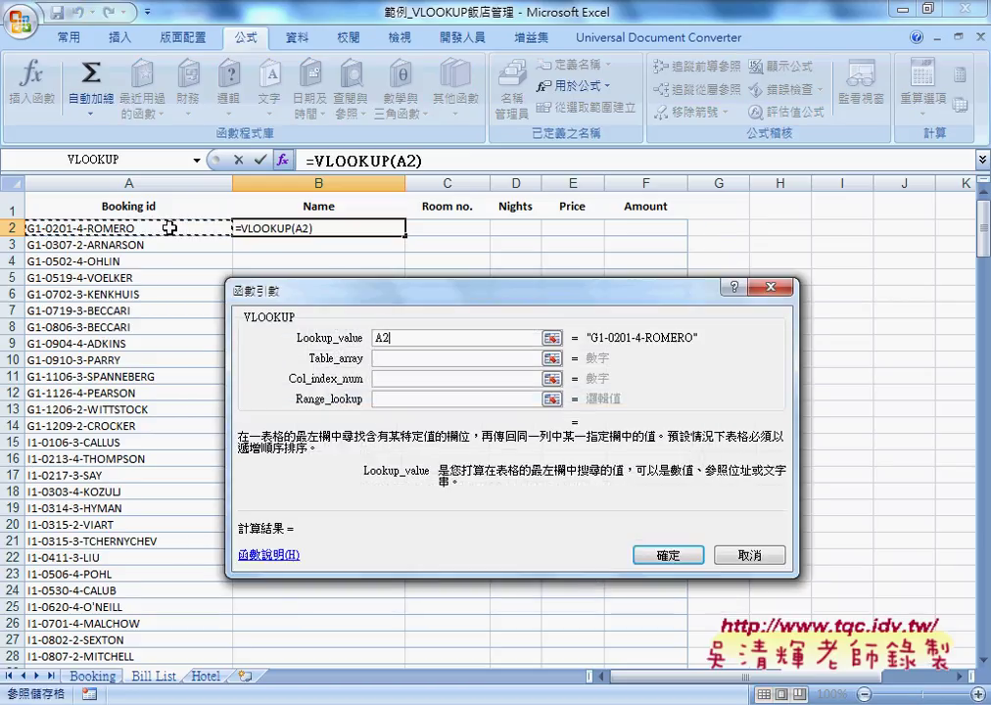
{"action": "left_click", "coordinate": [389, 361]}
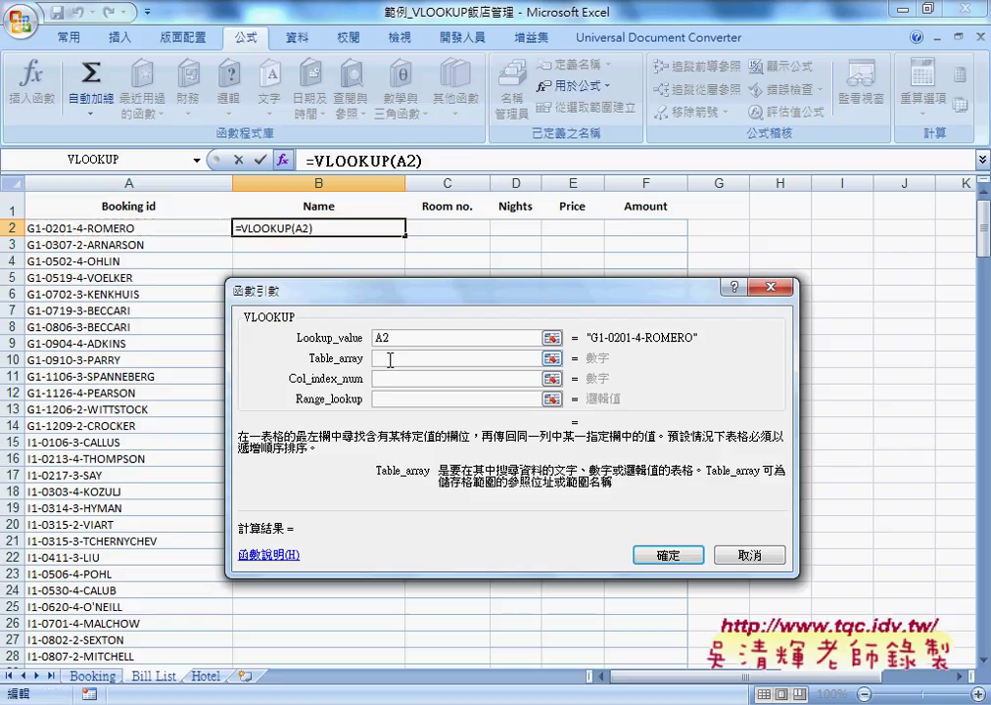
{"action": "key", "text": "F3"}
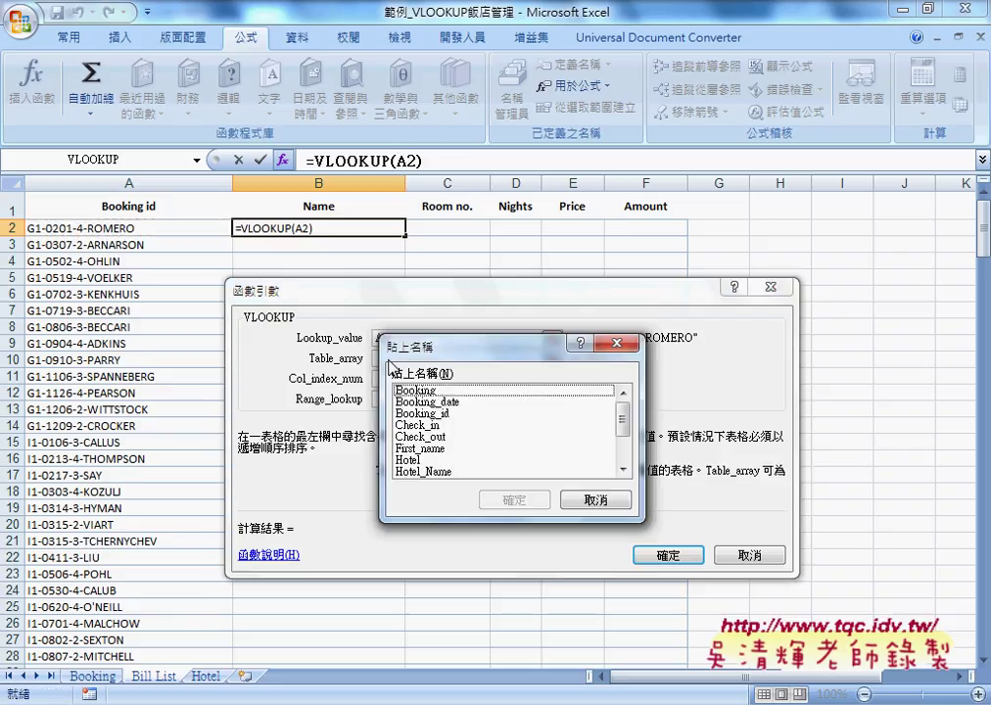
{"action": "left_click", "coordinate": [406, 392]}
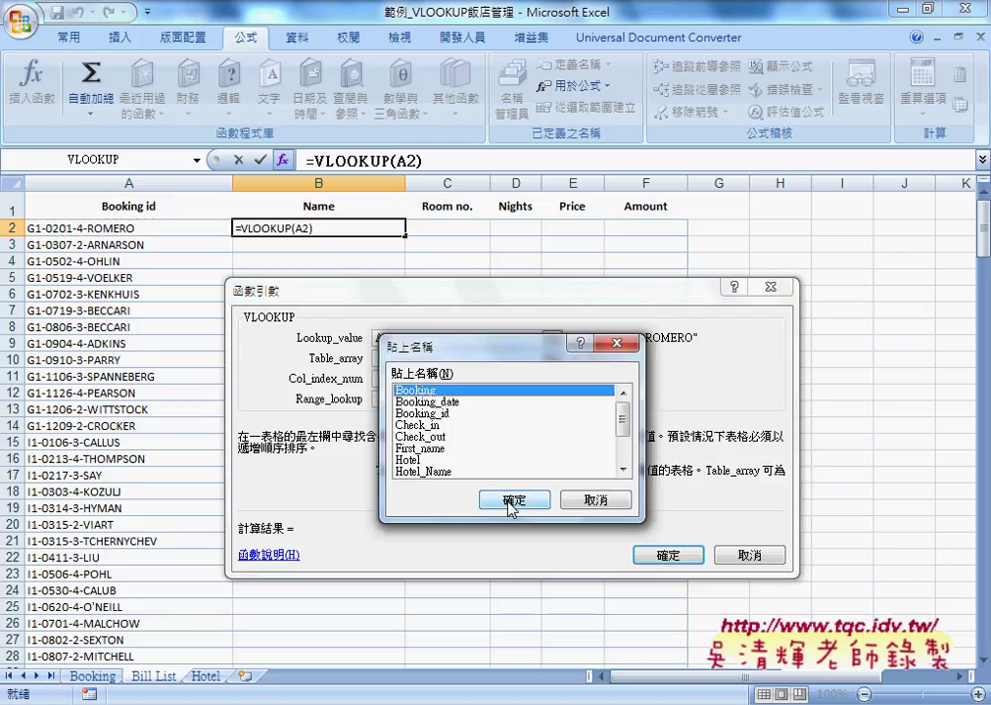
{"action": "left_click", "coordinate": [511, 501]}
{"action": "left_click", "coordinate": [414, 377]}
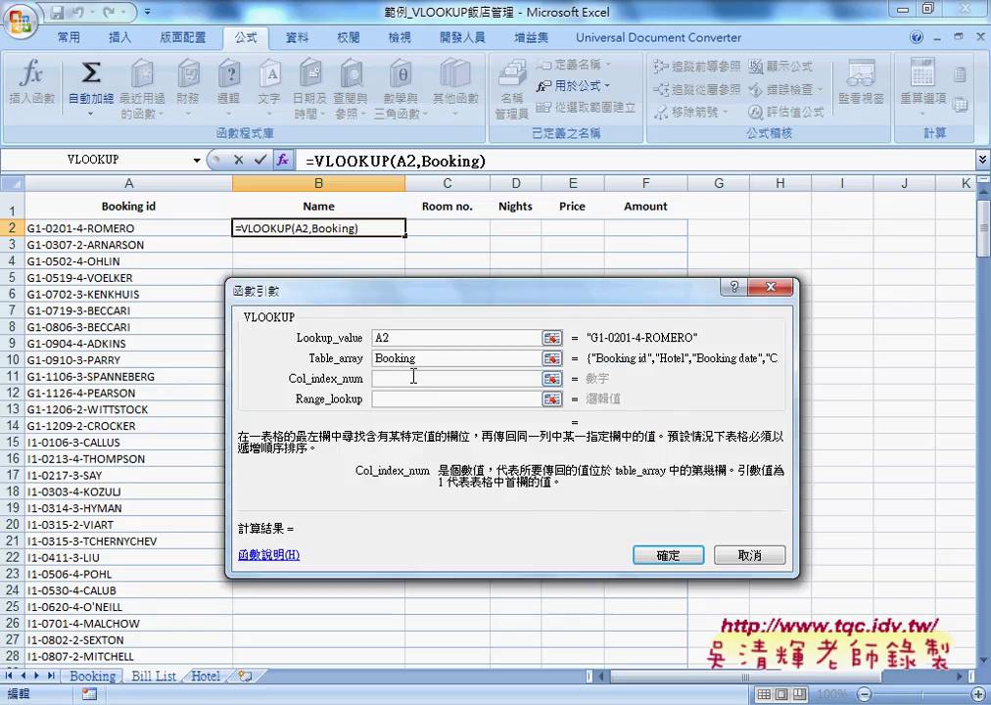
{"action": "type", "text": "8"}
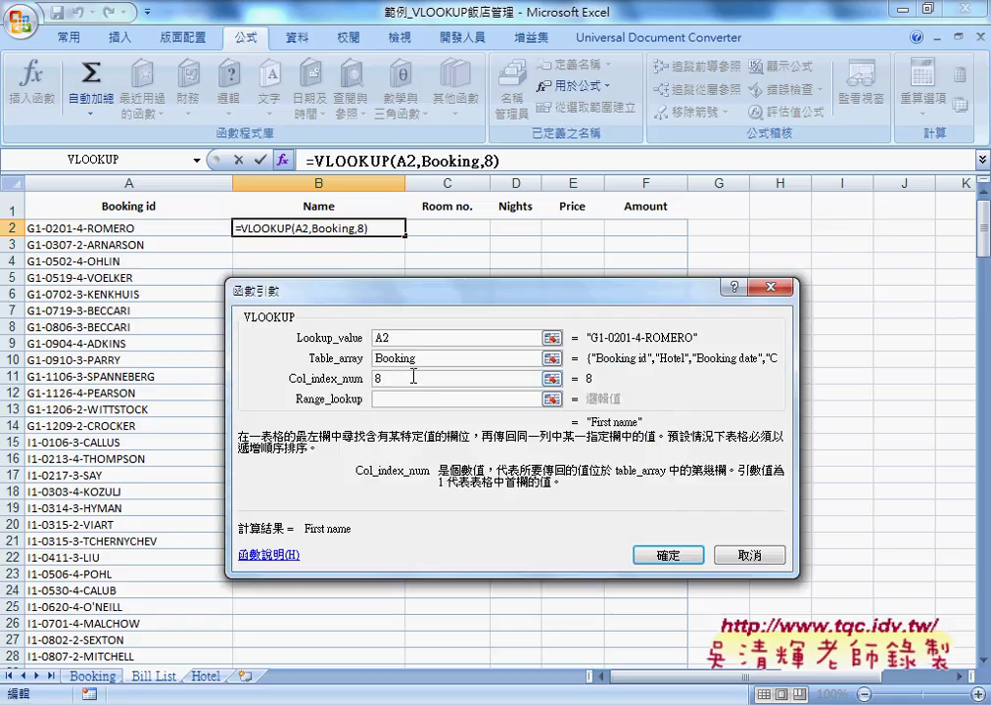
{"action": "left_click", "coordinate": [392, 399]}
{"action": "type", "text": "0"}
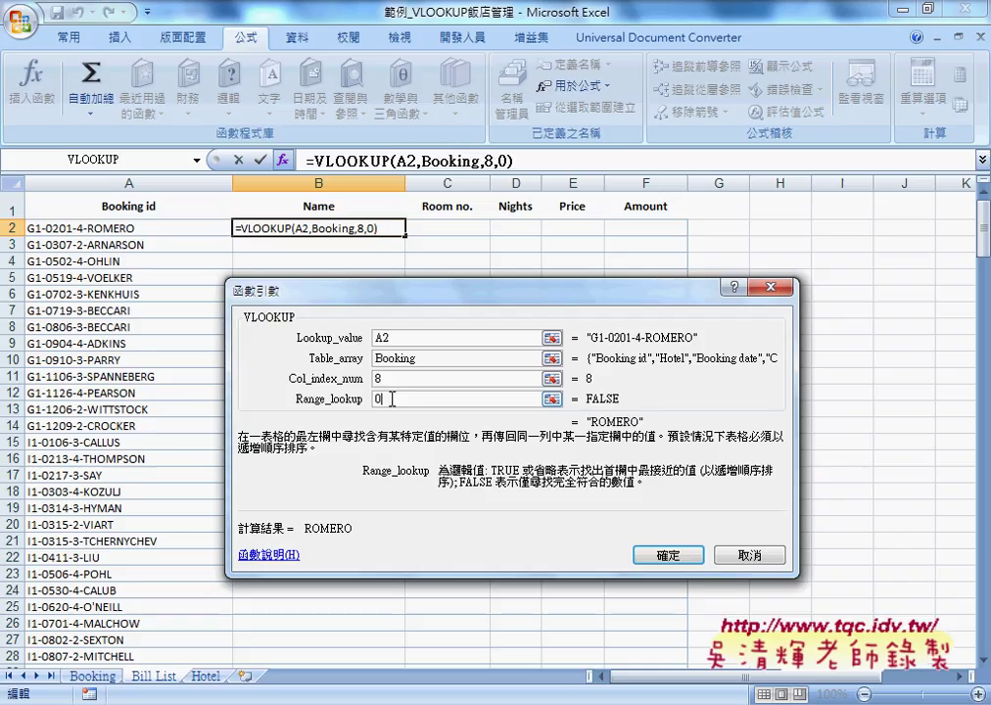
{"action": "key", "text": "shift+Tab"}
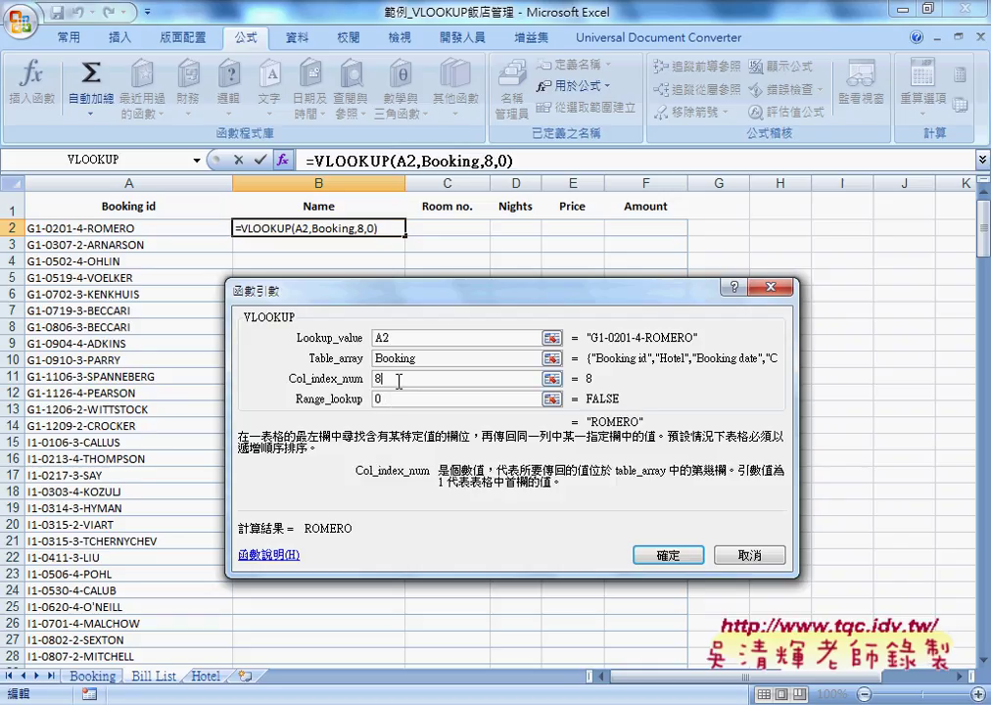
{"action": "left_click", "coordinate": [400, 400]}
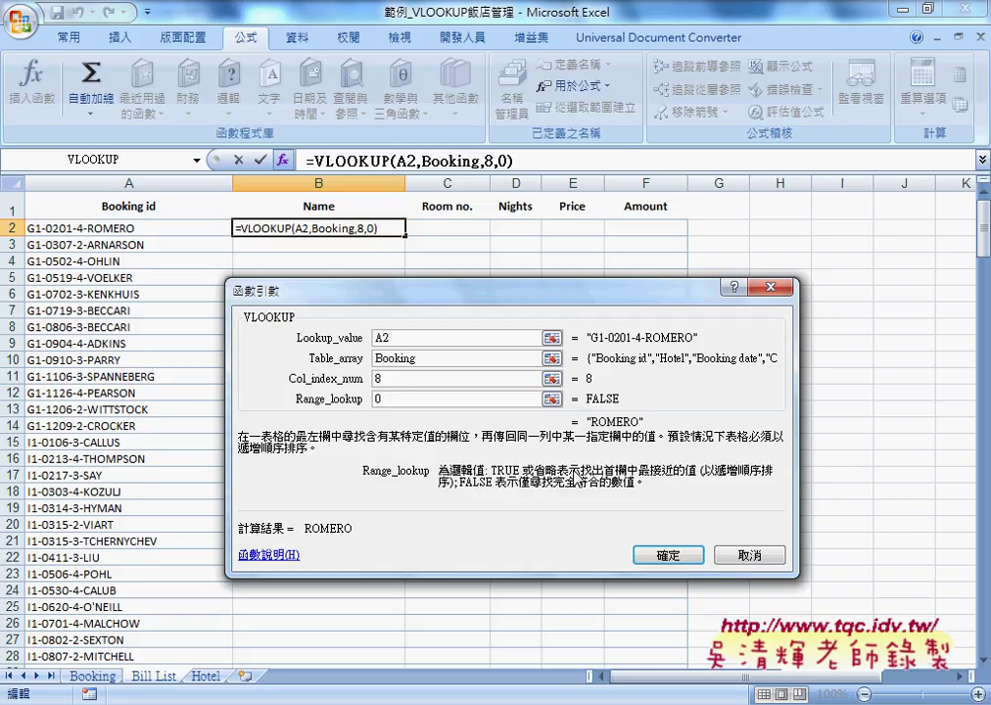
Step: Make B2 =VLOOKUP(A2,Booking,8,0)&" "&VLOOKUP(A2,Booking,9,0) and fill it down the Name column
{"action": "left_click", "coordinate": [674, 556]}
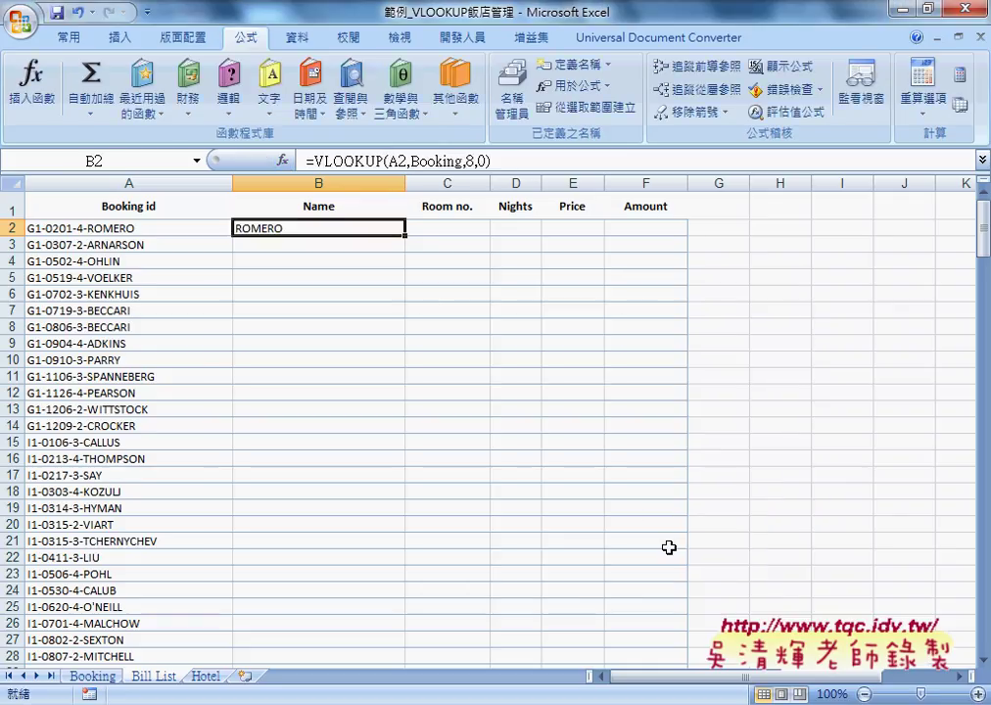
{"action": "left_click_drag", "start_coordinate": [518, 169], "coordinate": [315, 162]}
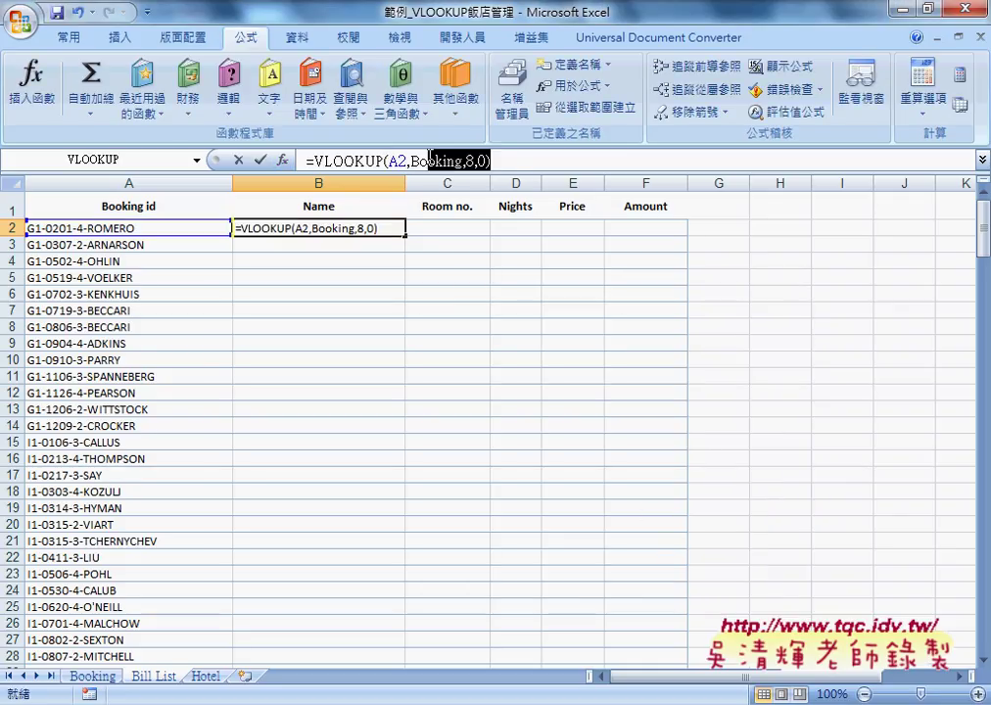
{"action": "right_click", "coordinate": [359, 160]}
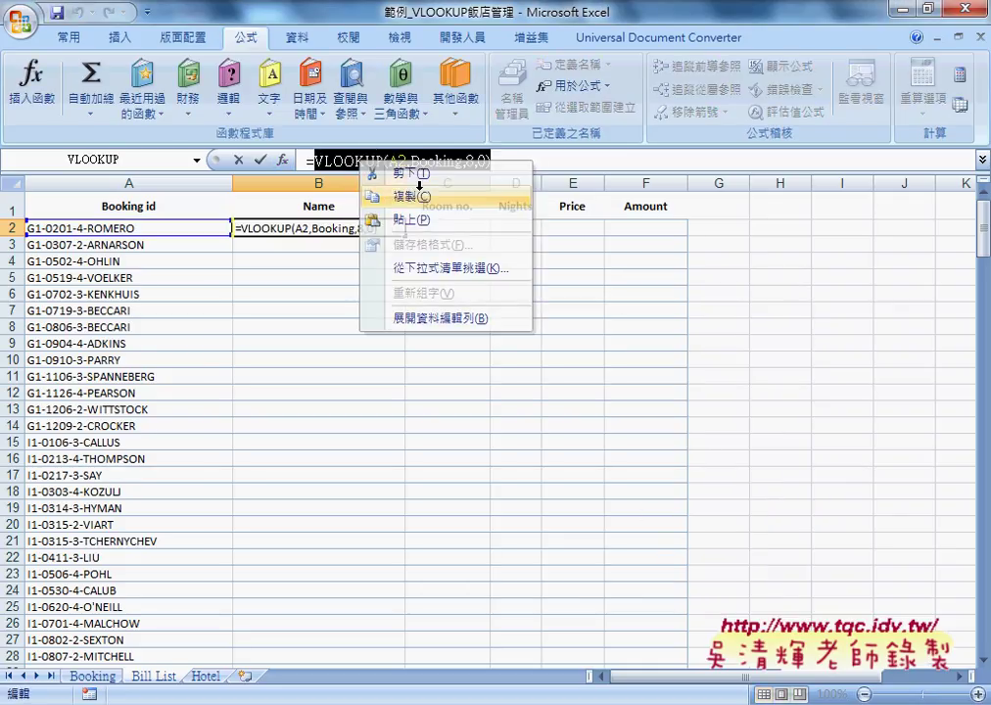
{"action": "left_click", "coordinate": [392, 194]}
{"action": "left_click", "coordinate": [522, 166]}
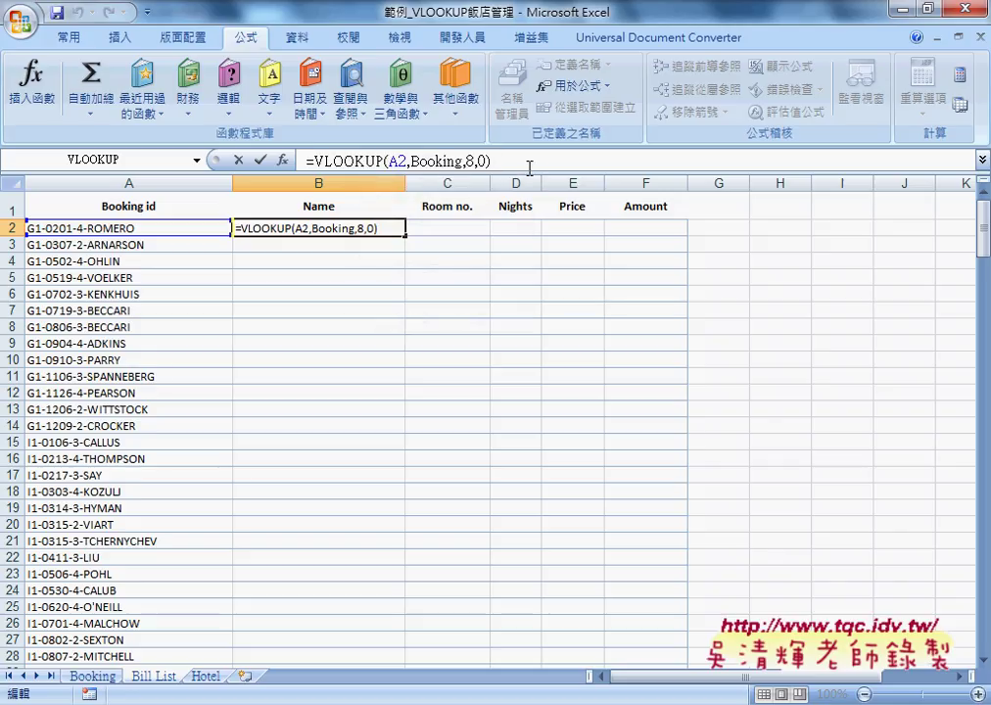
{"action": "type", "text": "&"}
{"action": "type", "text": "\" \""}
{"action": "type", "text": "&"}
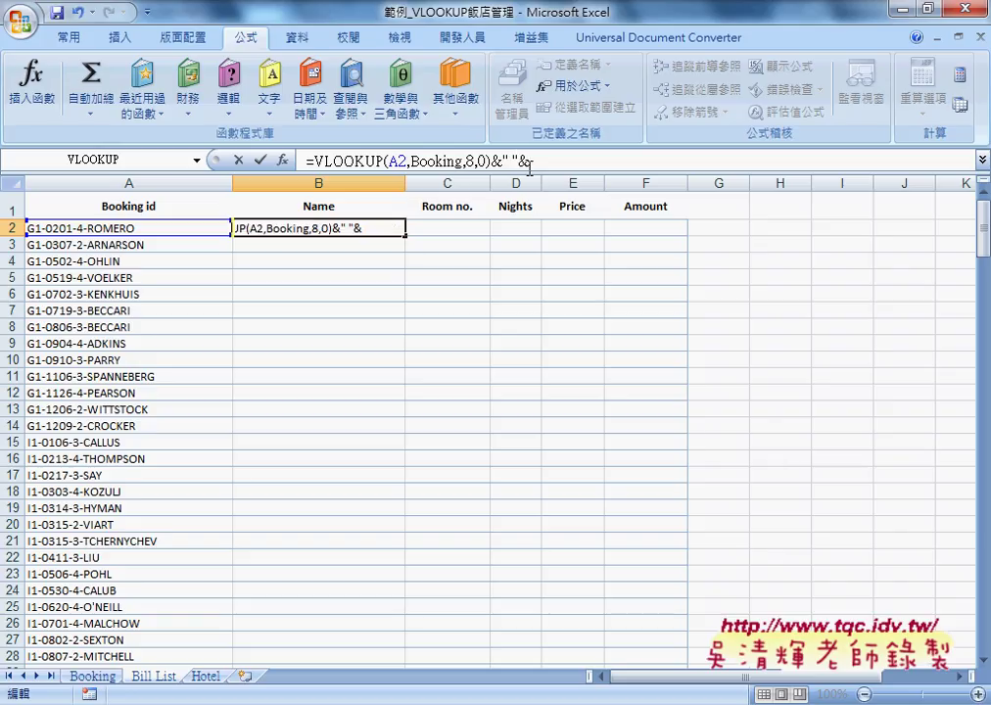
{"action": "key", "text": "ctrl+v"}
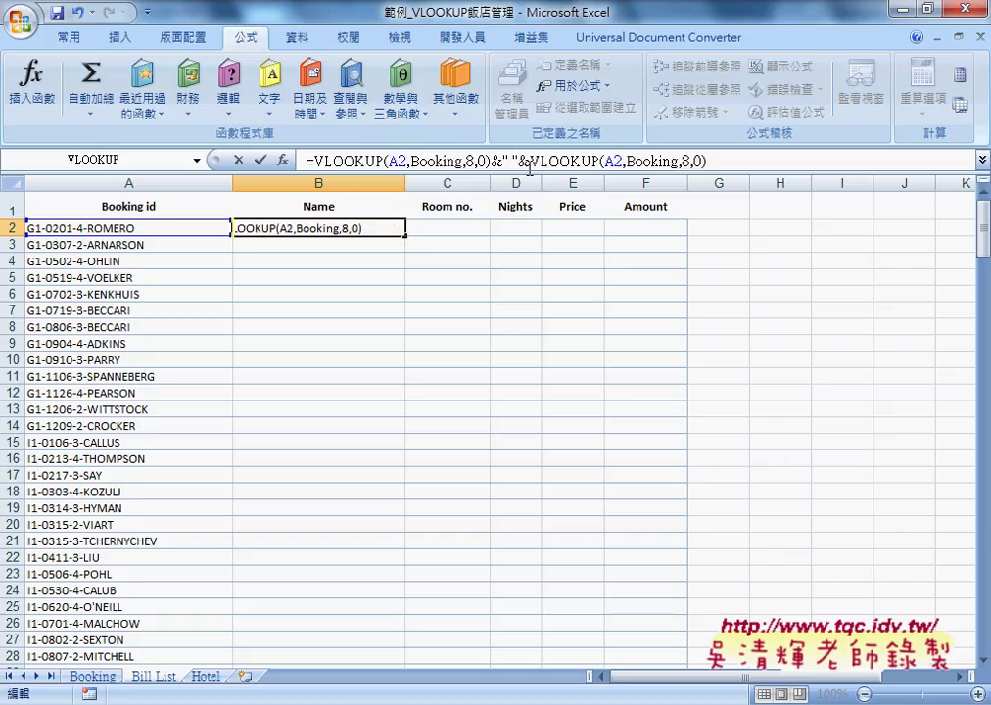
{"action": "double_click", "coordinate": [686, 160]}
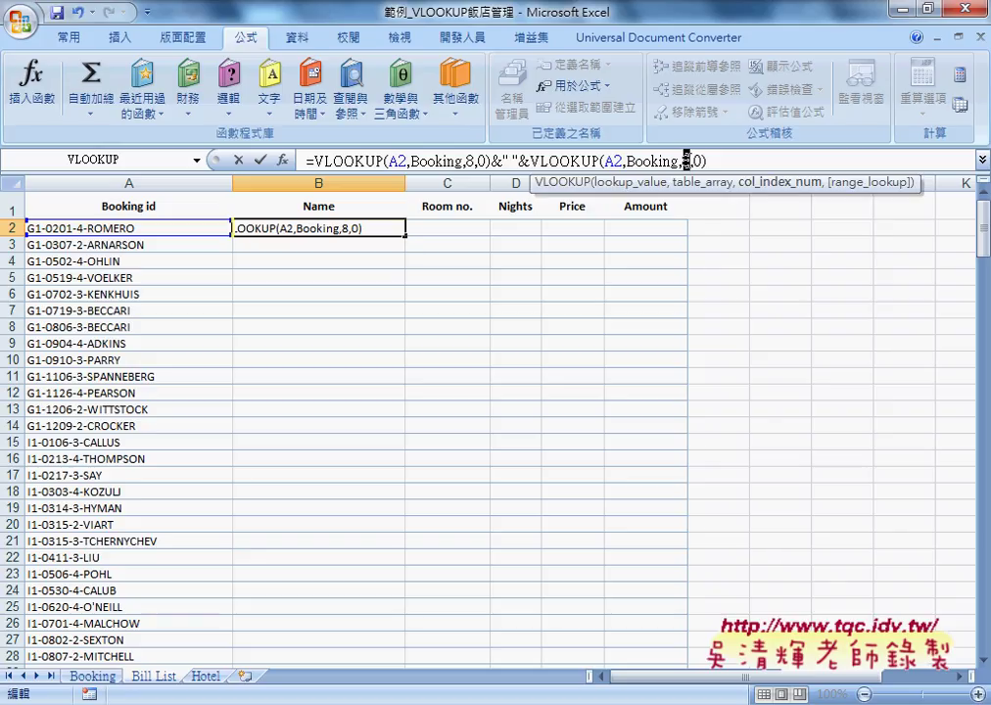
{"action": "type", "text": "9"}
{"action": "left_click", "coordinate": [260, 160]}
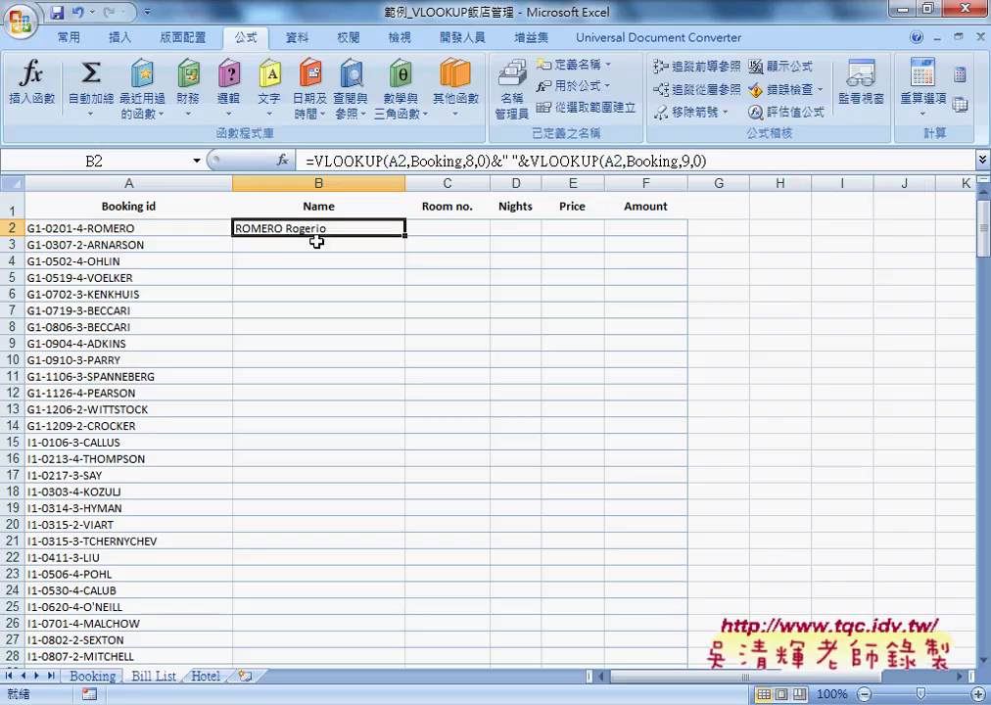
{"action": "double_click", "coordinate": [406, 237]}
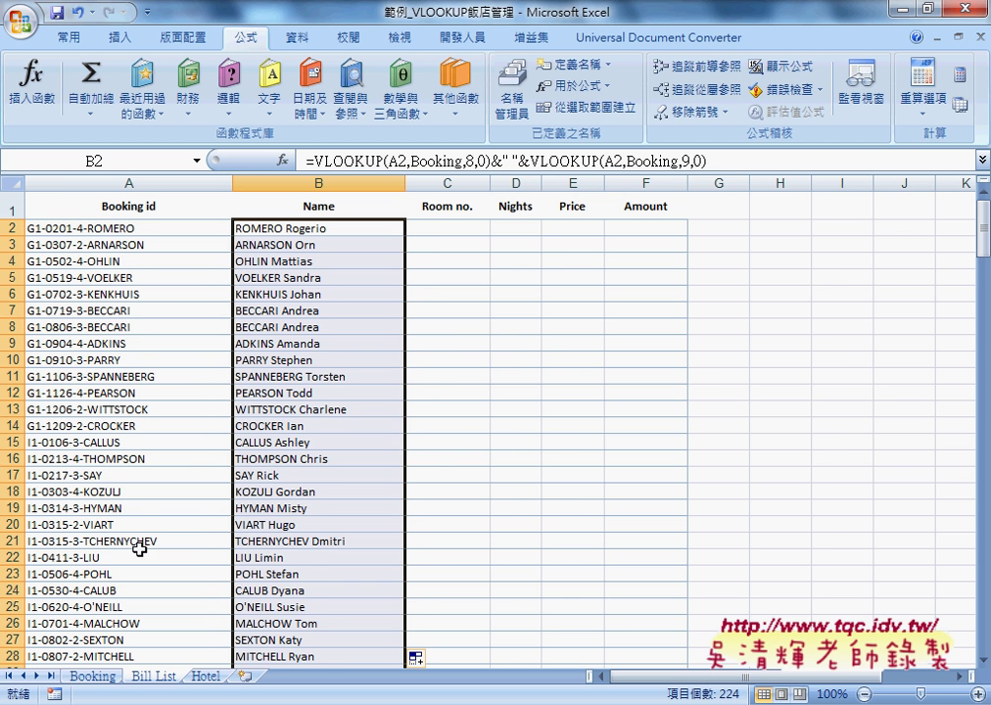
Step: Copy the first VLOOKUP(A2,Booking,8,0) part of B2's name formula
{"action": "left_click", "coordinate": [90, 682]}
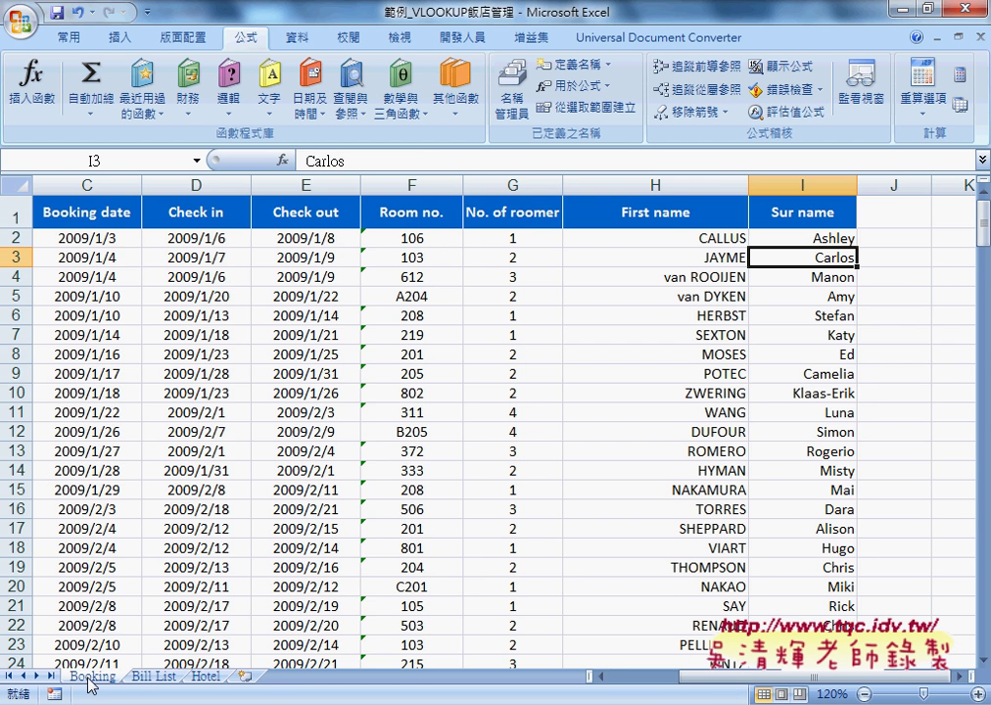
{"action": "left_click", "coordinate": [152, 677]}
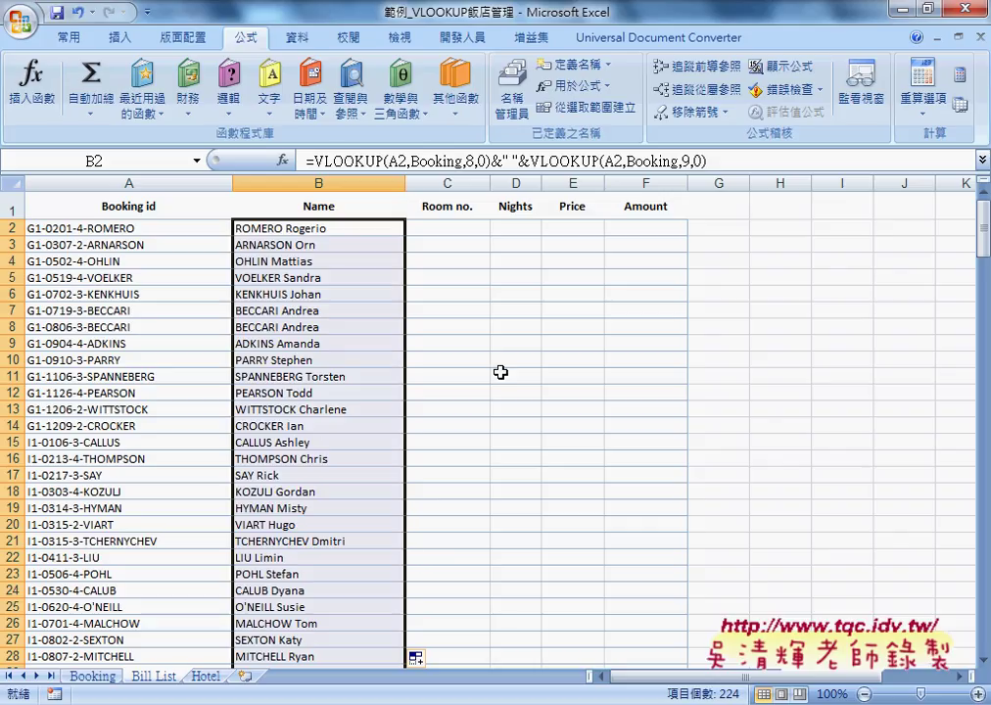
{"action": "left_click", "coordinate": [483, 231]}
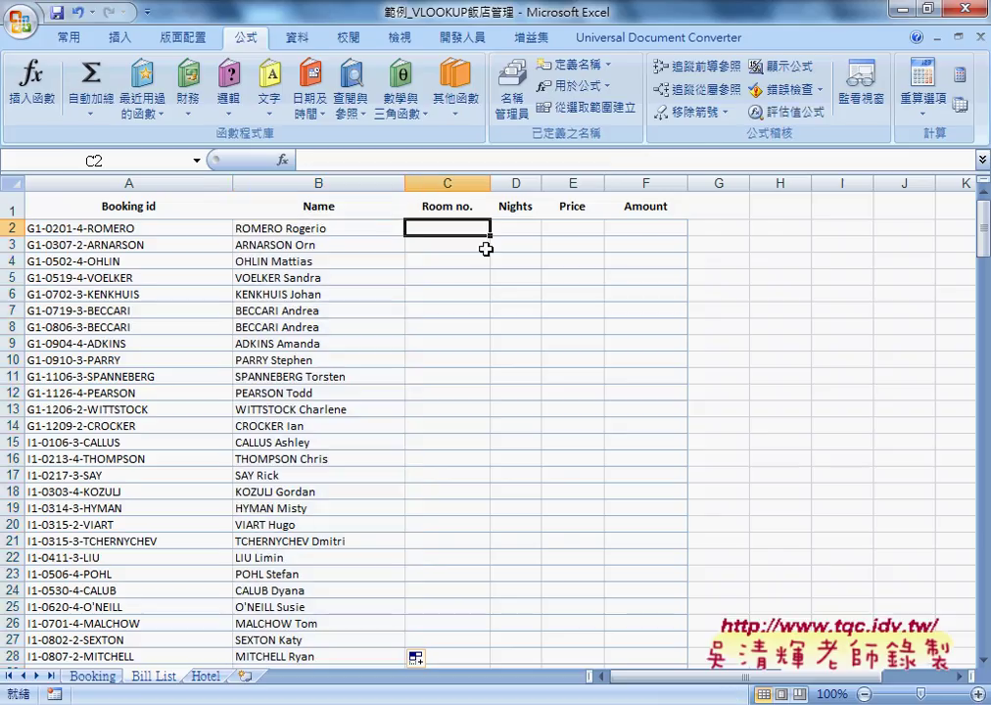
{"action": "left_click", "coordinate": [284, 230]}
{"action": "left_click_drag", "start_coordinate": [312, 160], "coordinate": [441, 160]}
{"action": "key", "text": "ctrl+c"}
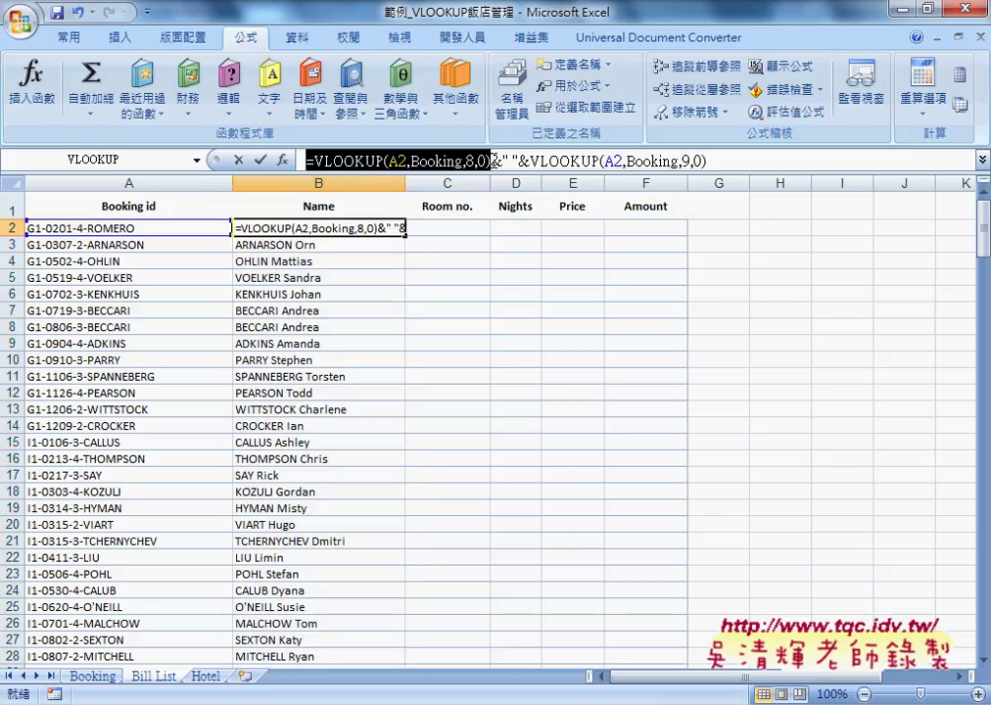
{"action": "right_click", "coordinate": [474, 159]}
{"action": "left_click", "coordinate": [501, 194]}
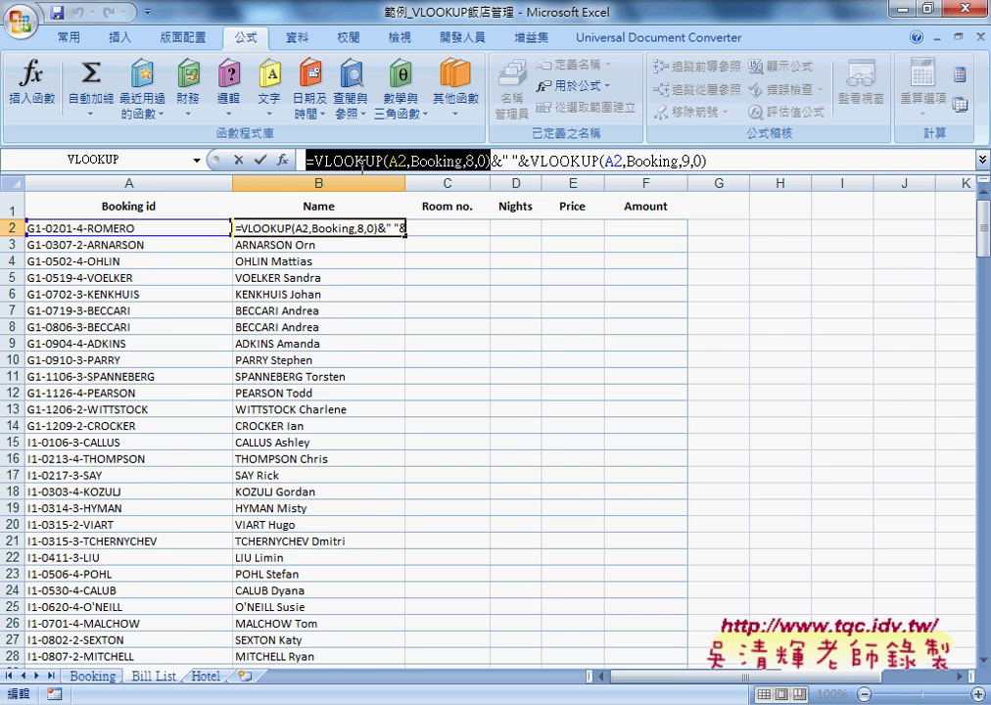
{"action": "left_click", "coordinate": [238, 160]}
Step: Paste the lookup into C2 with column index 6, giving room 372, and fill it down
{"action": "left_click", "coordinate": [95, 676]}
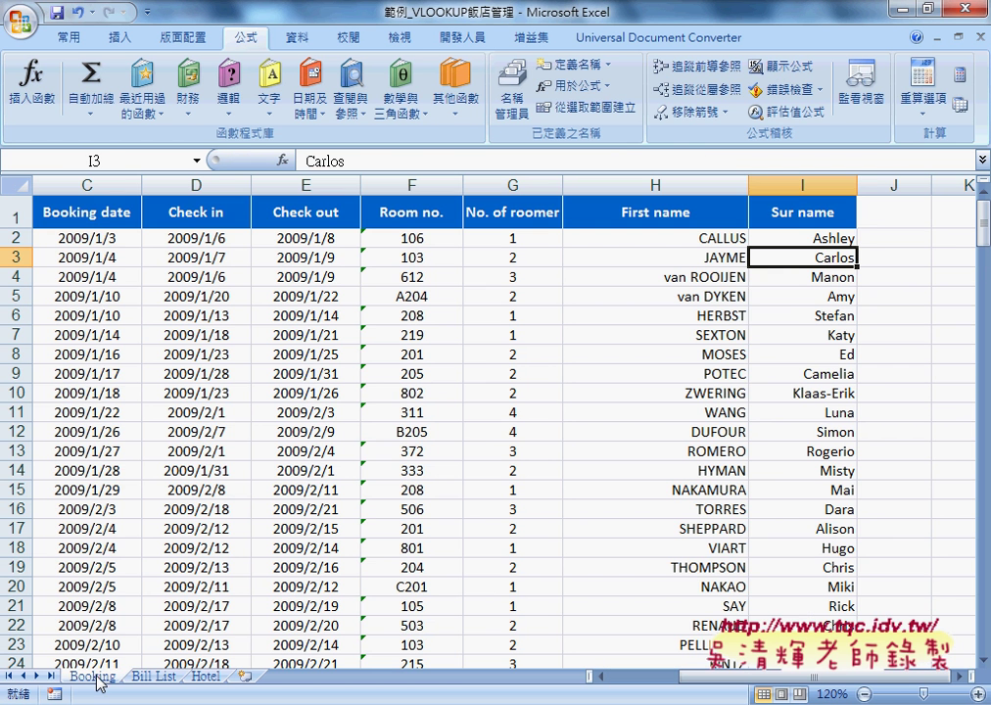
{"action": "left_click", "coordinate": [427, 180]}
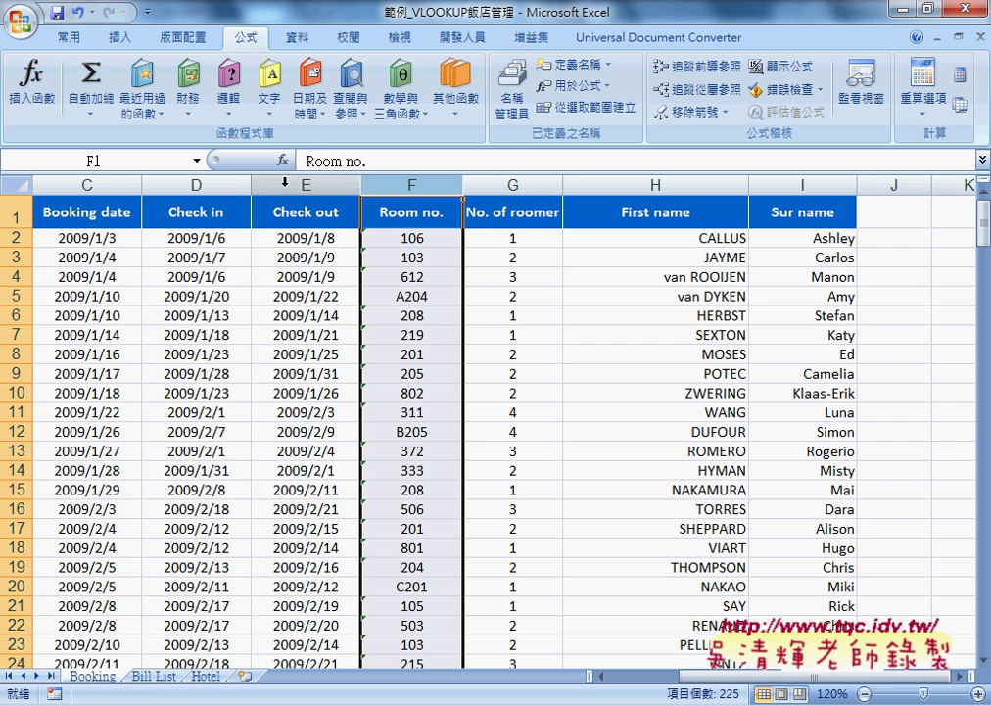
{"action": "left_click", "coordinate": [153, 675]}
{"action": "left_click", "coordinate": [429, 225]}
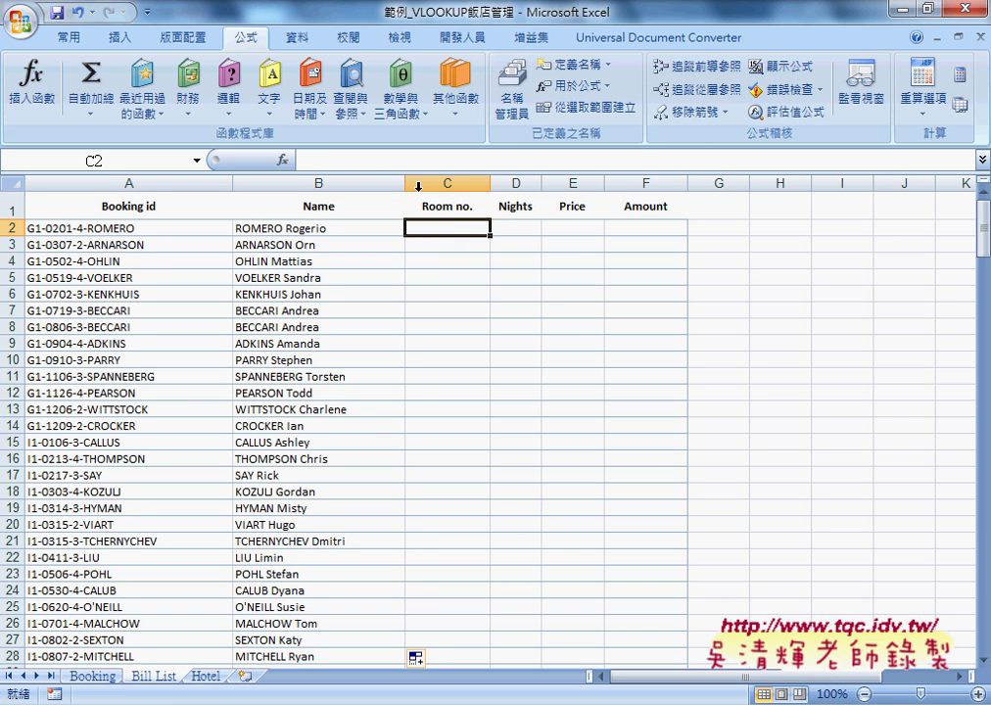
{"action": "right_click", "coordinate": [397, 160]}
{"action": "left_click", "coordinate": [431, 221]}
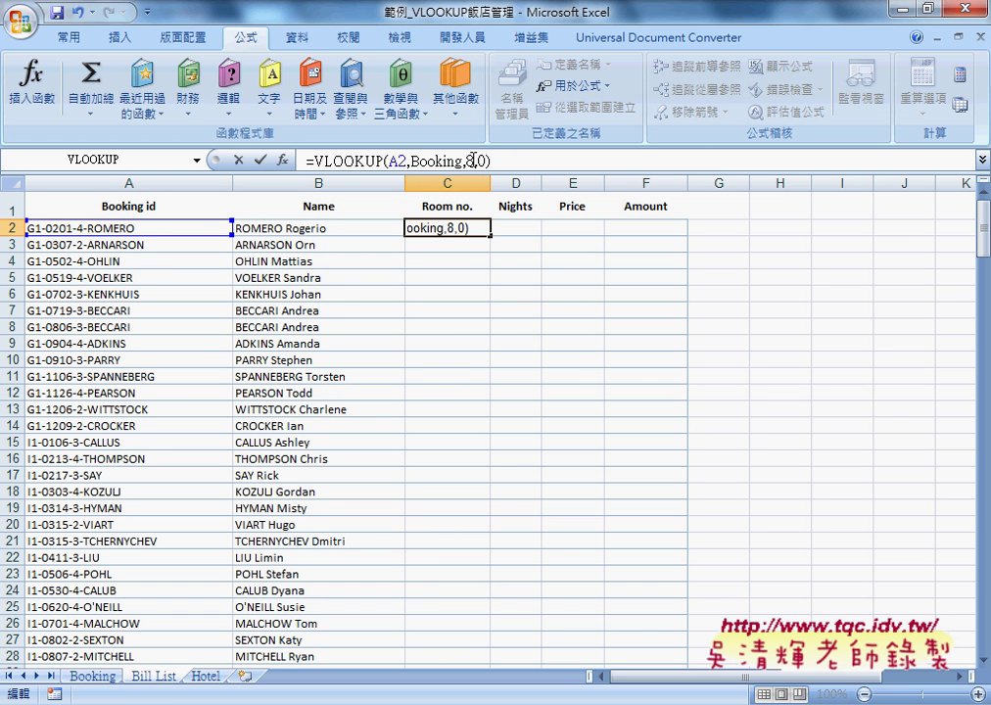
{"action": "double_click", "coordinate": [470, 161]}
{"action": "type", "text": "6"}
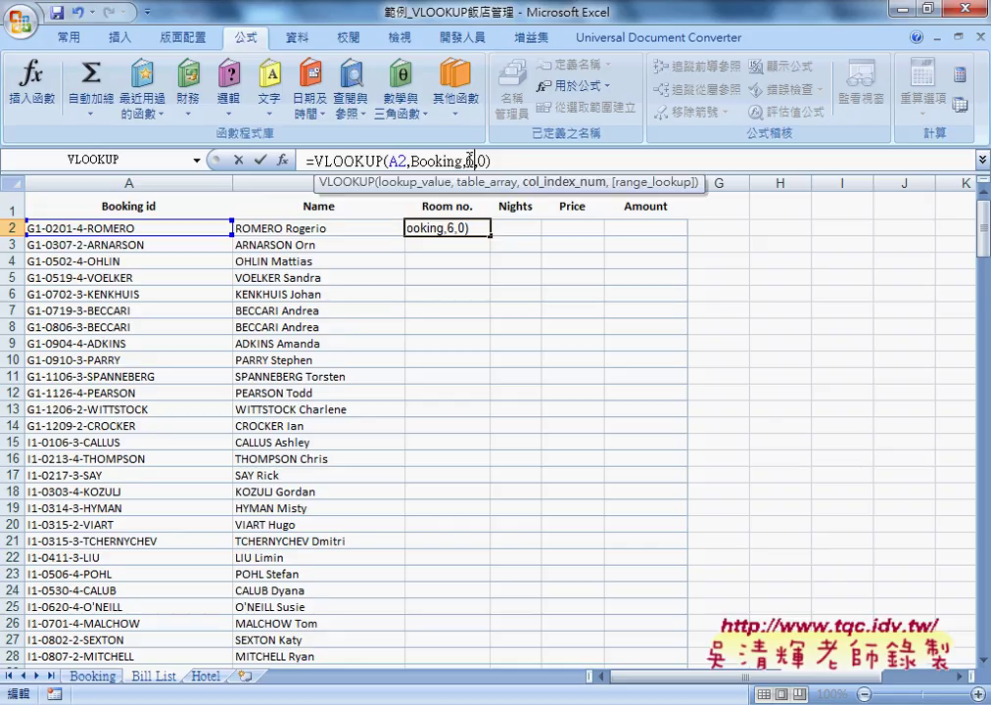
{"action": "left_click", "coordinate": [259, 160]}
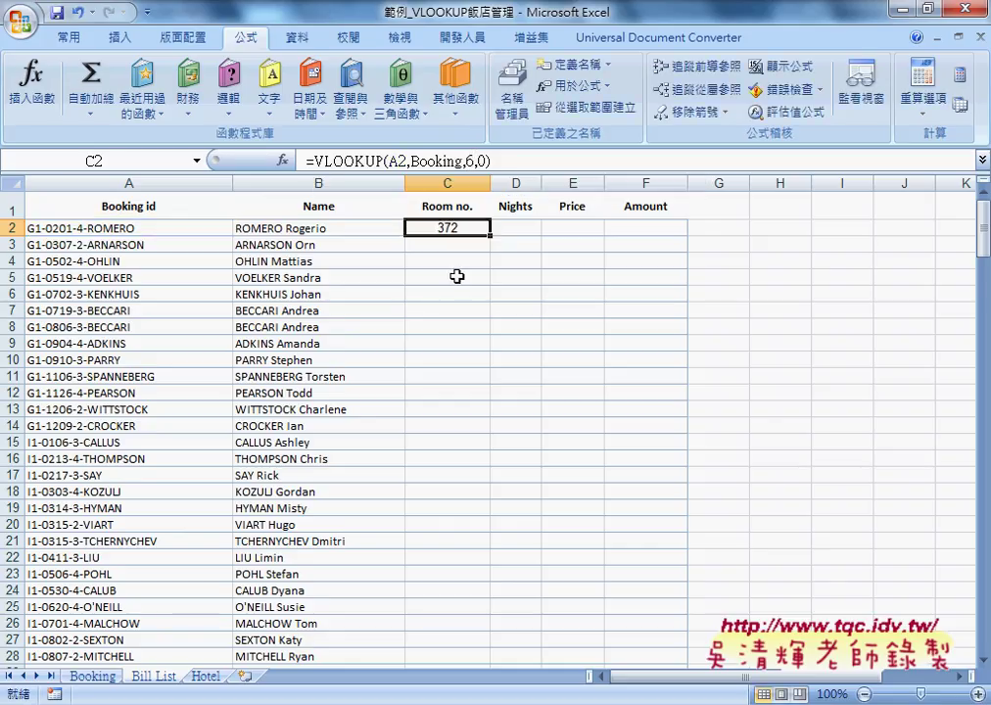
{"action": "double_click", "coordinate": [493, 238]}
{"action": "left_click", "coordinate": [516, 227]}
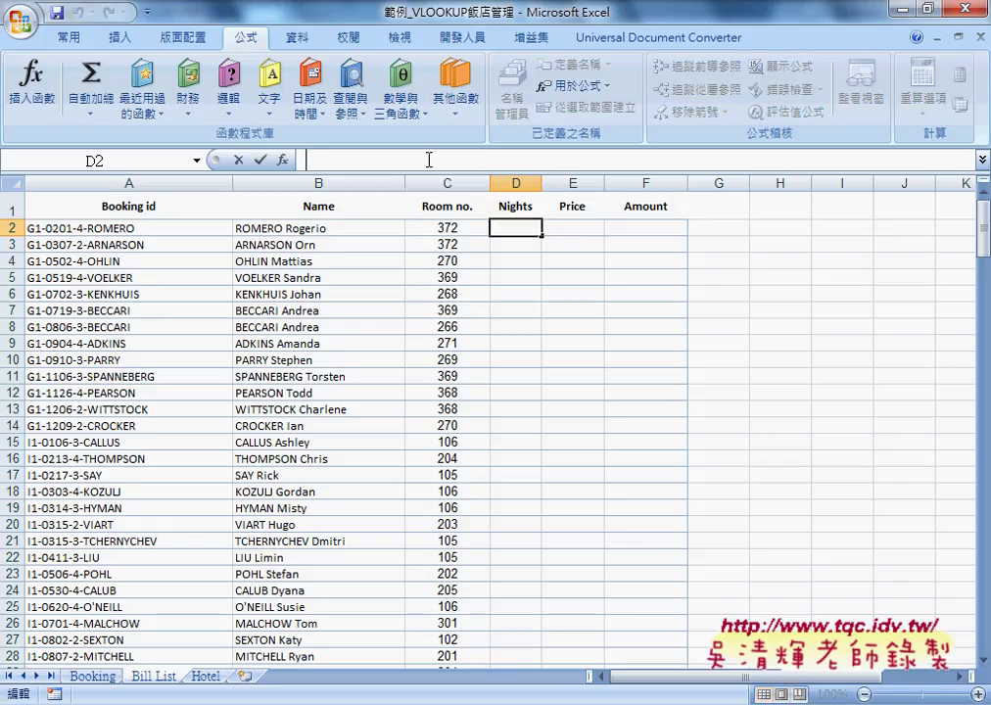
Step: Enter =VLOOKUP(A2,Booking,5,0)-VLOOKUP(A2,Booking,4,0) in D2 and fill it down the Nights column
{"action": "right_click", "coordinate": [429, 159]}
{"action": "left_click", "coordinate": [471, 221]}
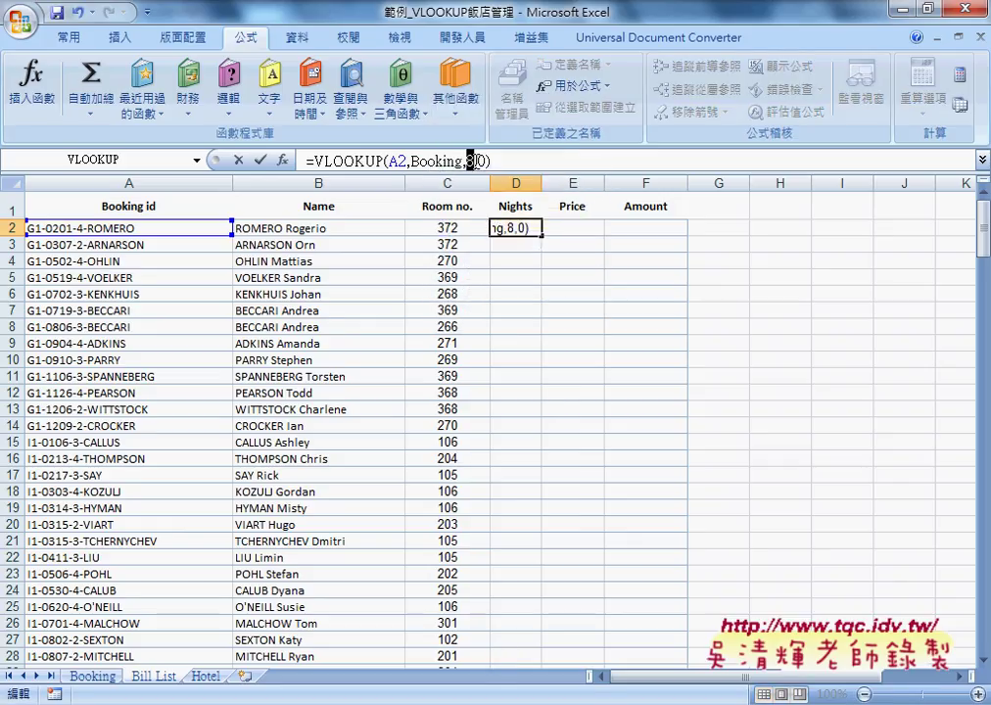
{"action": "double_click", "coordinate": [471, 160]}
{"action": "type", "text": "5"}
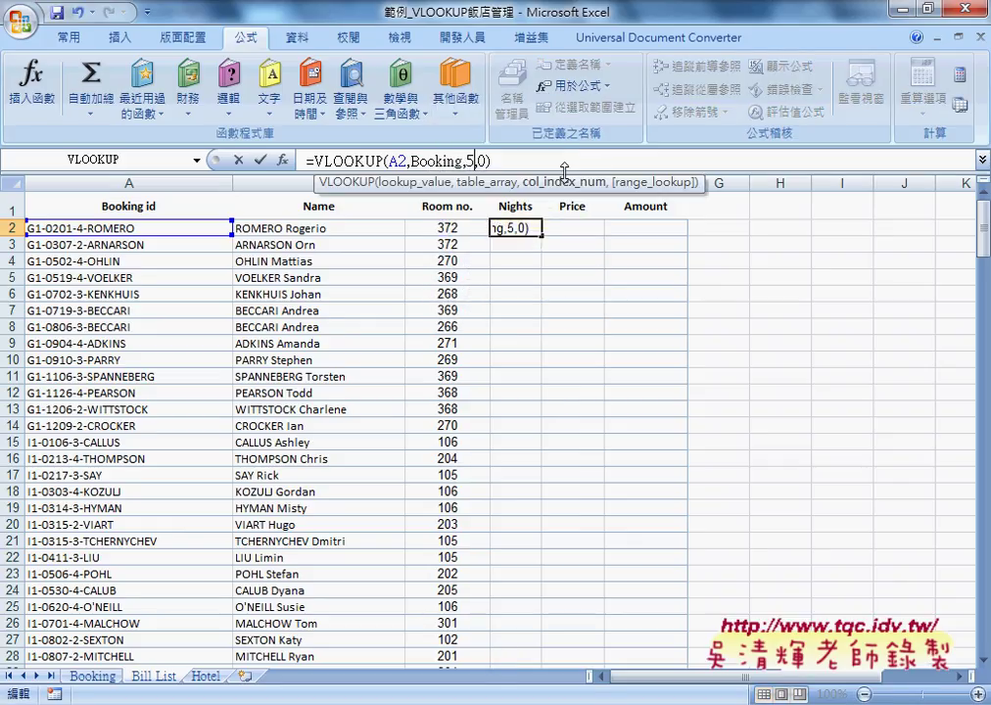
{"action": "left_click", "coordinate": [568, 163]}
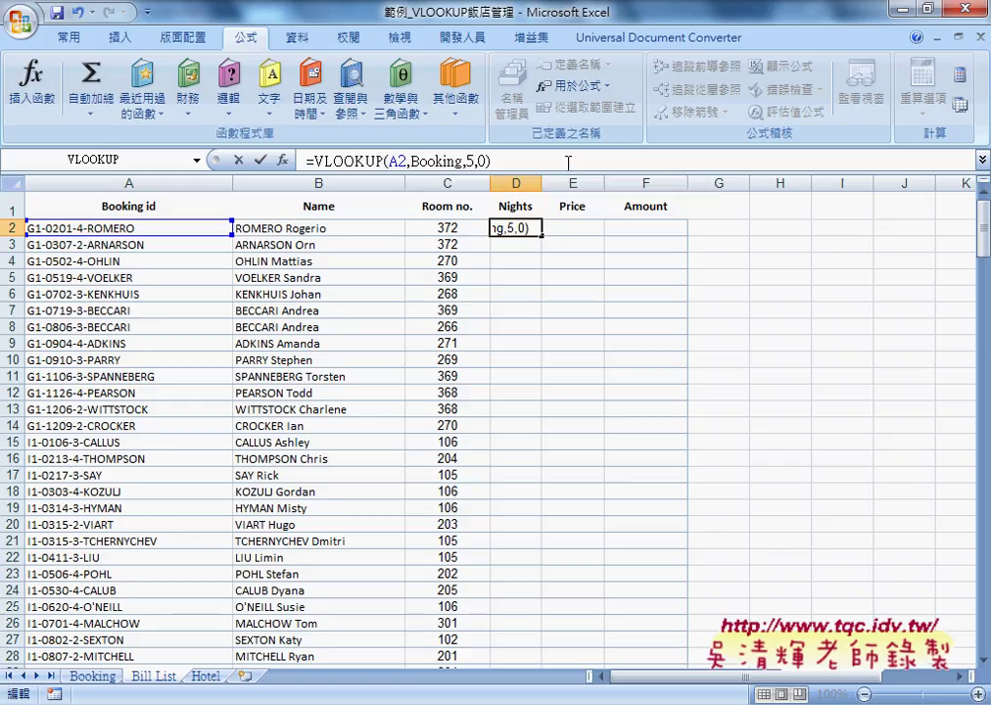
{"action": "type", "text": "-"}
{"action": "key", "text": "ctrl+v"}
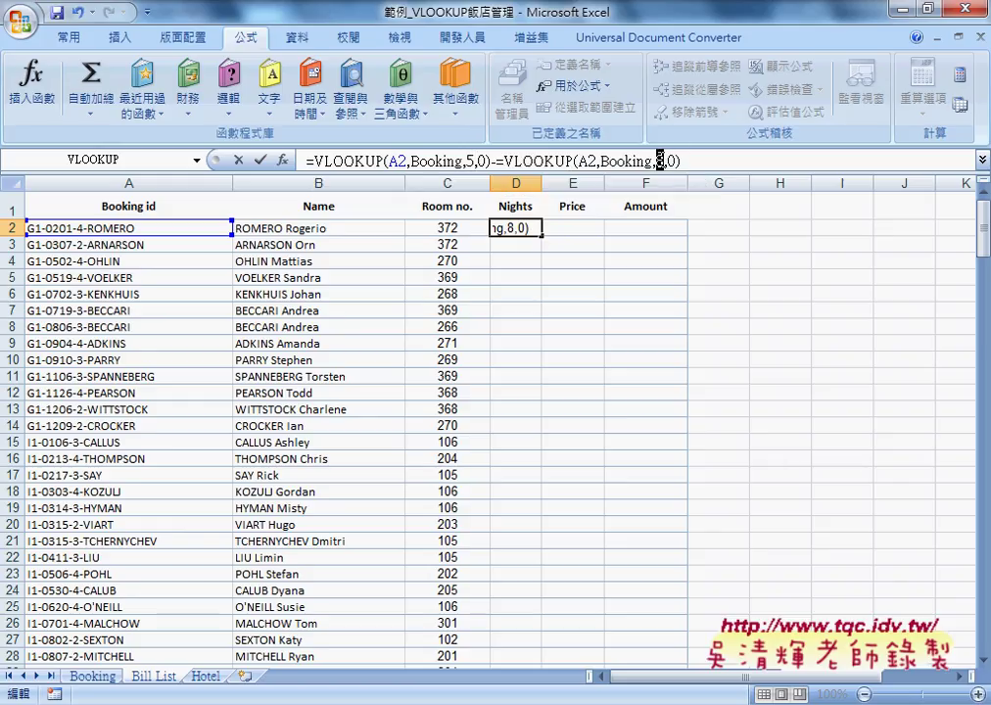
{"action": "type", "text": "4"}
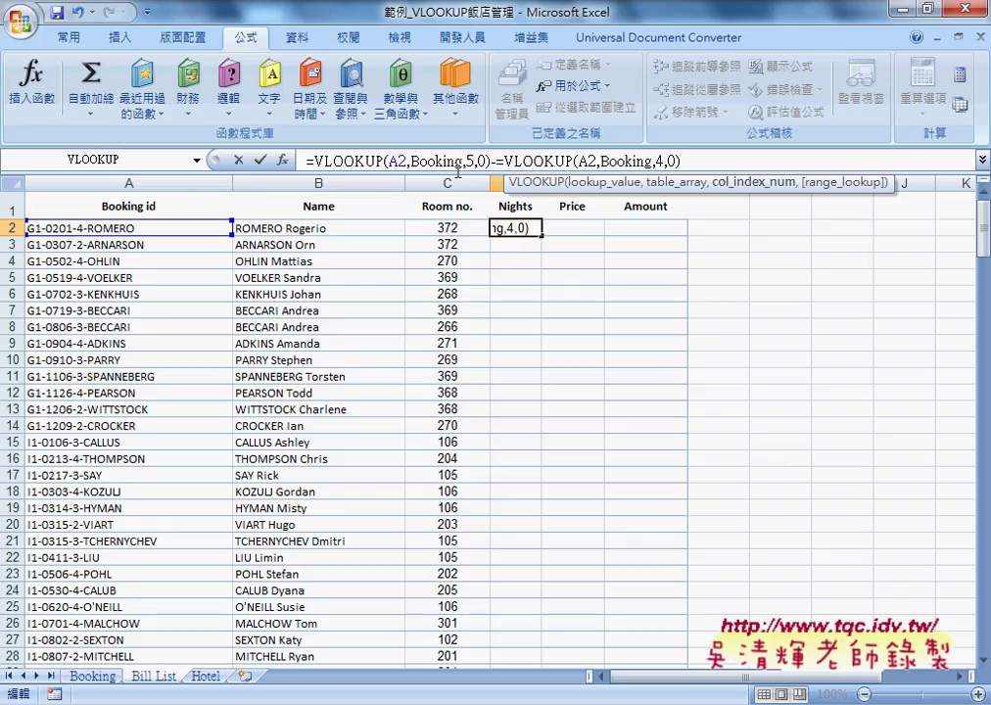
{"action": "left_click", "coordinate": [261, 160]}
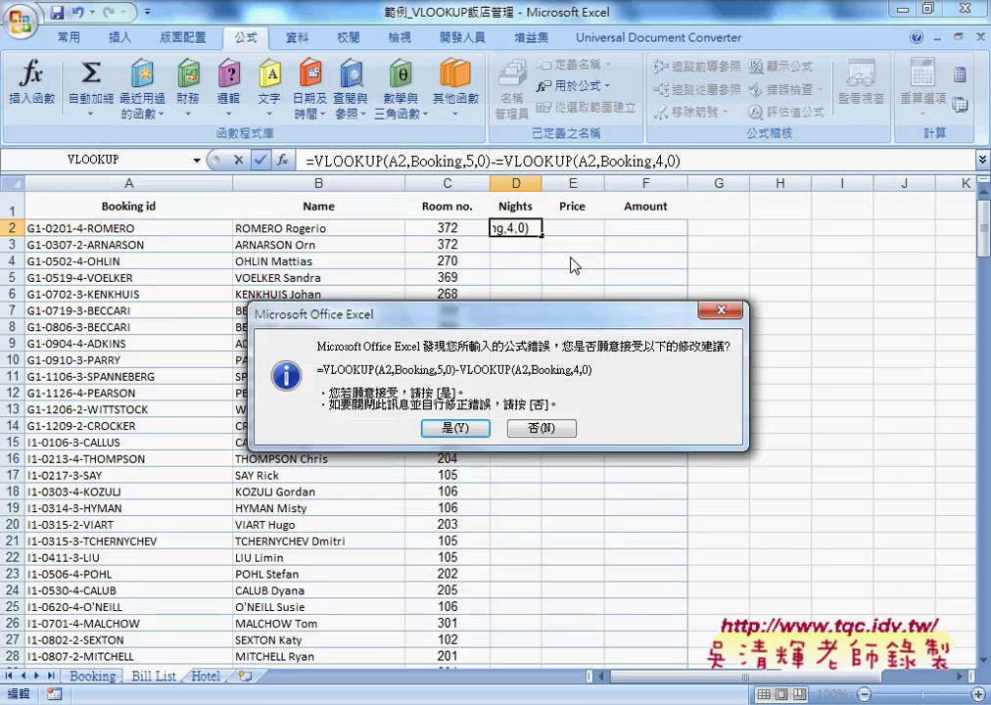
{"action": "left_click", "coordinate": [468, 429]}
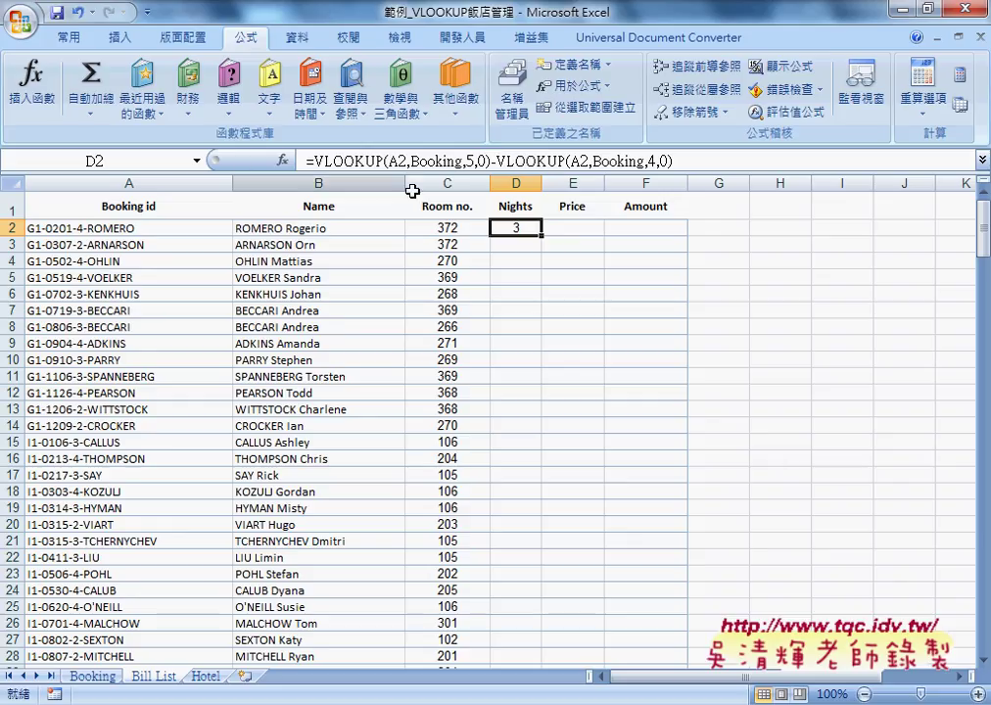
{"action": "double_click", "coordinate": [541, 237]}
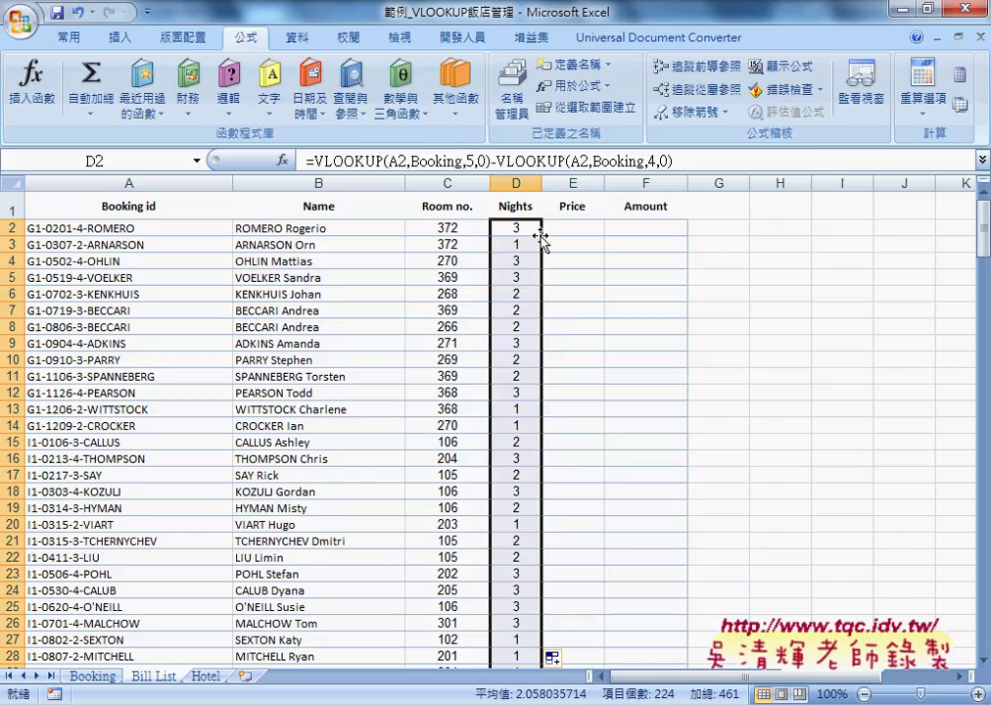
{"action": "left_click", "coordinate": [343, 227]}
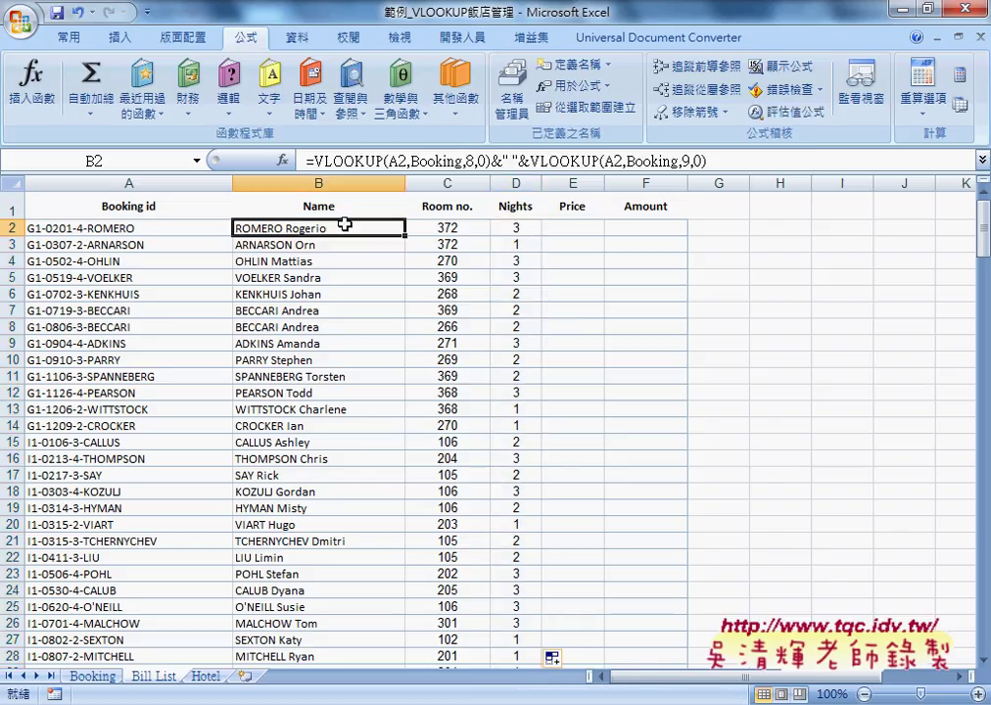
{"action": "left_click", "coordinate": [449, 228]}
{"action": "left_click", "coordinate": [512, 227]}
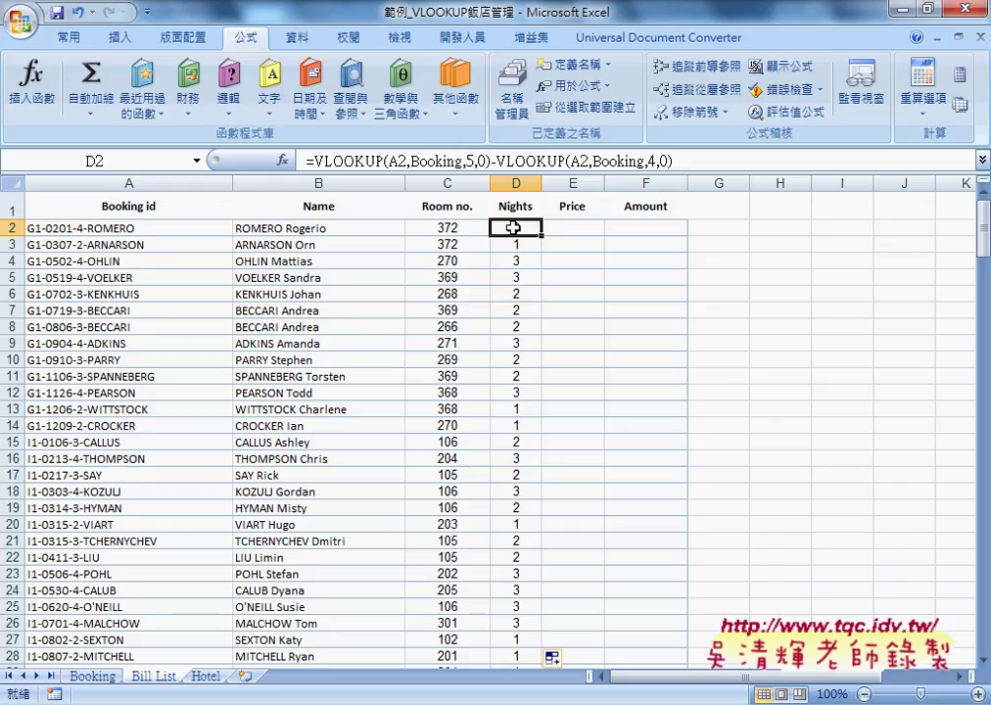
{"action": "left_click", "coordinate": [585, 230]}
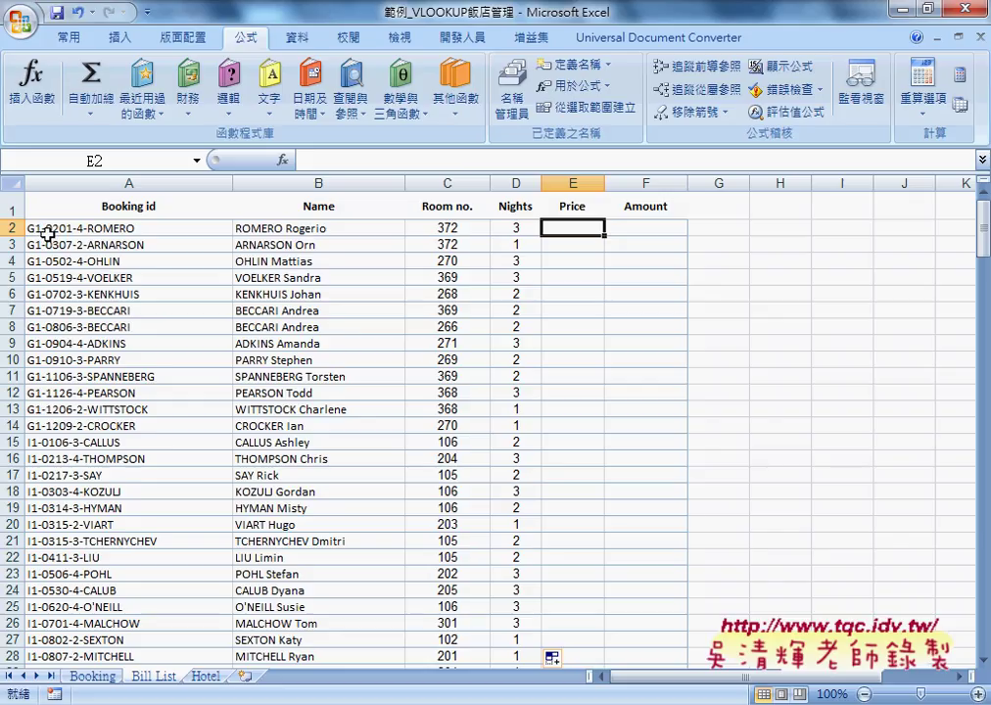
{"action": "left_click", "coordinate": [458, 230]}
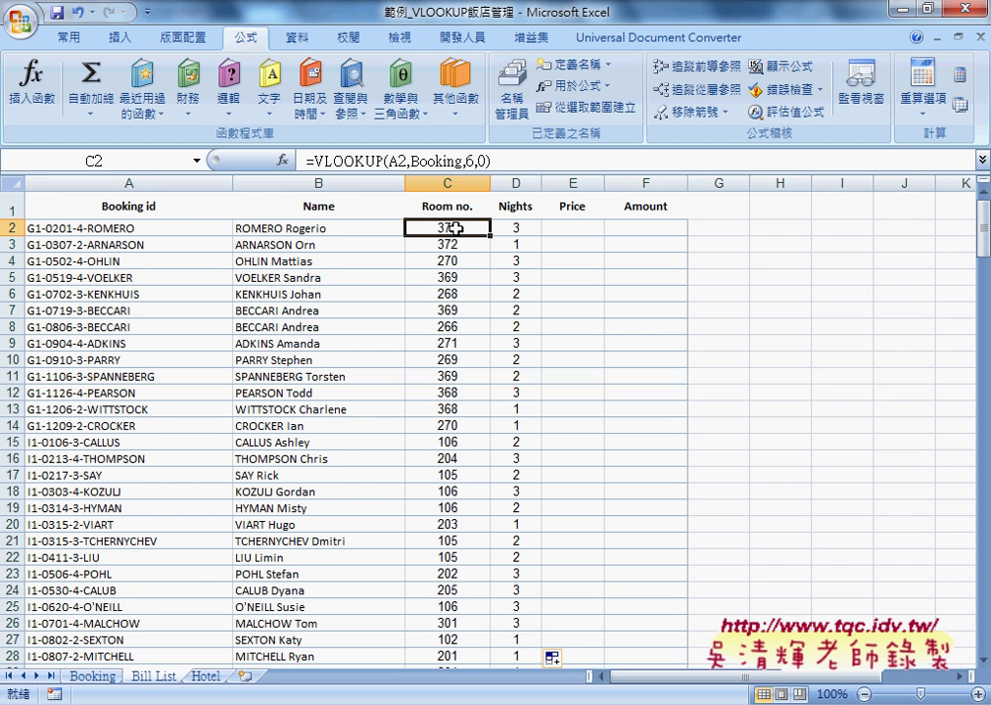
{"action": "left_click", "coordinate": [206, 676]}
{"action": "left_click_drag", "start_coordinate": [404, 213], "coordinate": [483, 207]}
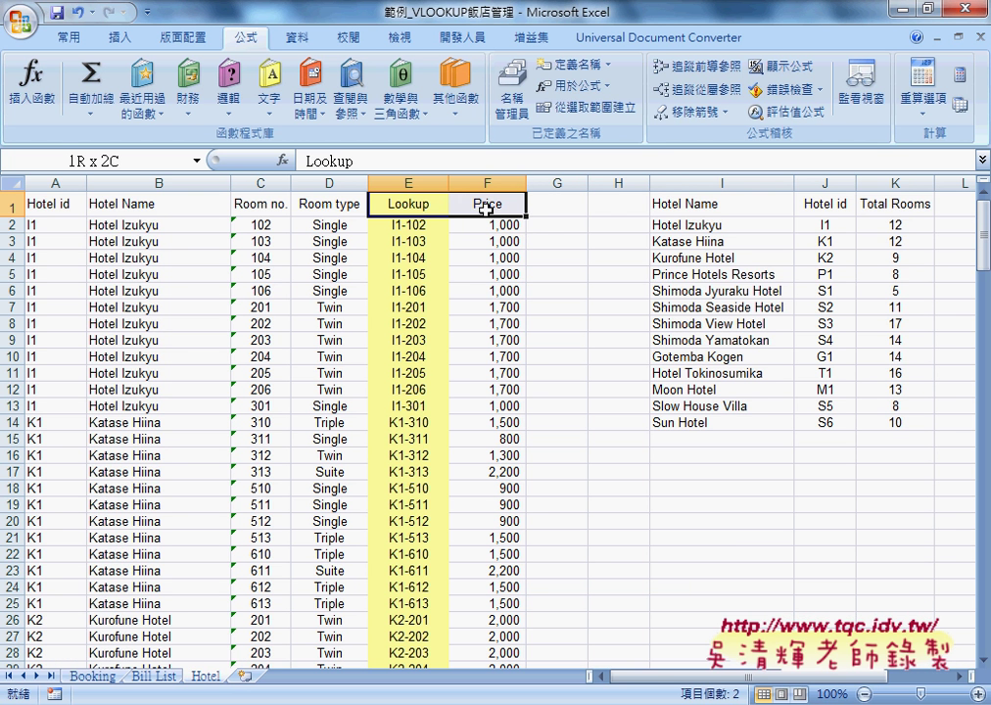
{"action": "left_click", "coordinate": [93, 676]}
{"action": "left_click", "coordinate": [591, 228]}
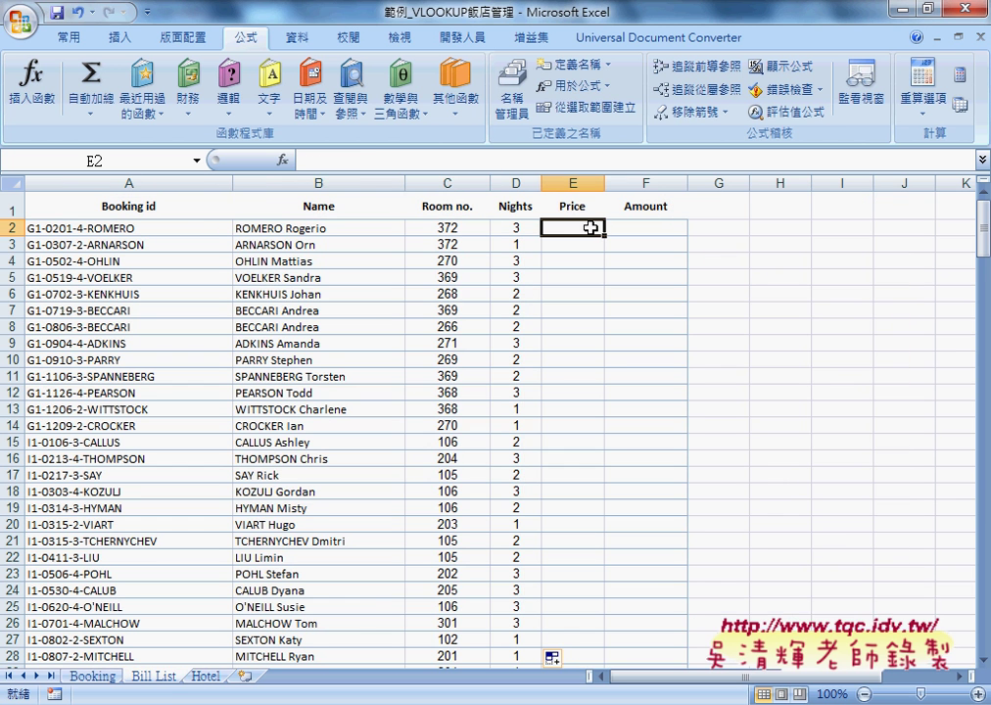
Step: Enter =LEFT(A2,2) in E2 using the Text function category
{"action": "left_click", "coordinate": [286, 162]}
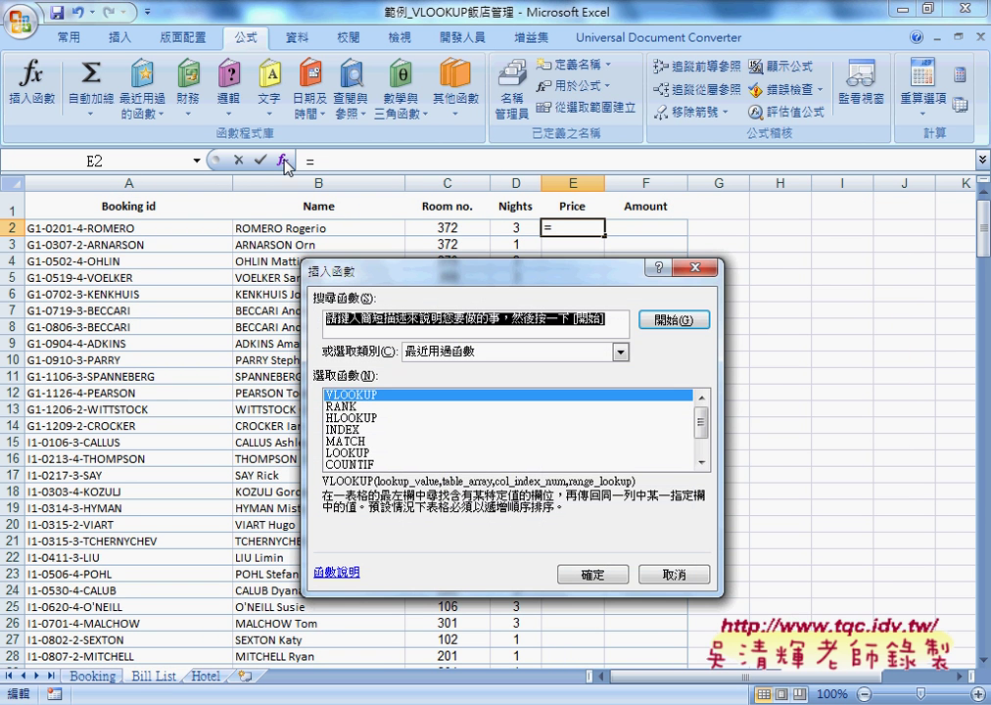
{"action": "left_click", "coordinate": [693, 275]}
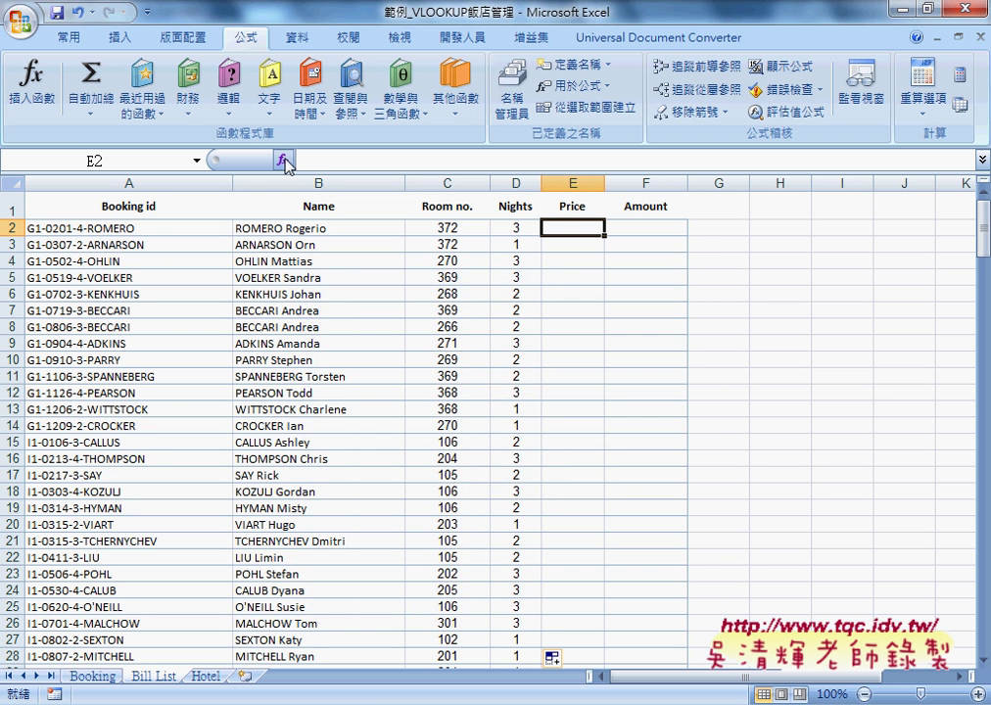
{"action": "left_click", "coordinate": [285, 162]}
{"action": "left_click", "coordinate": [588, 350]}
{"action": "left_click", "coordinate": [464, 466]}
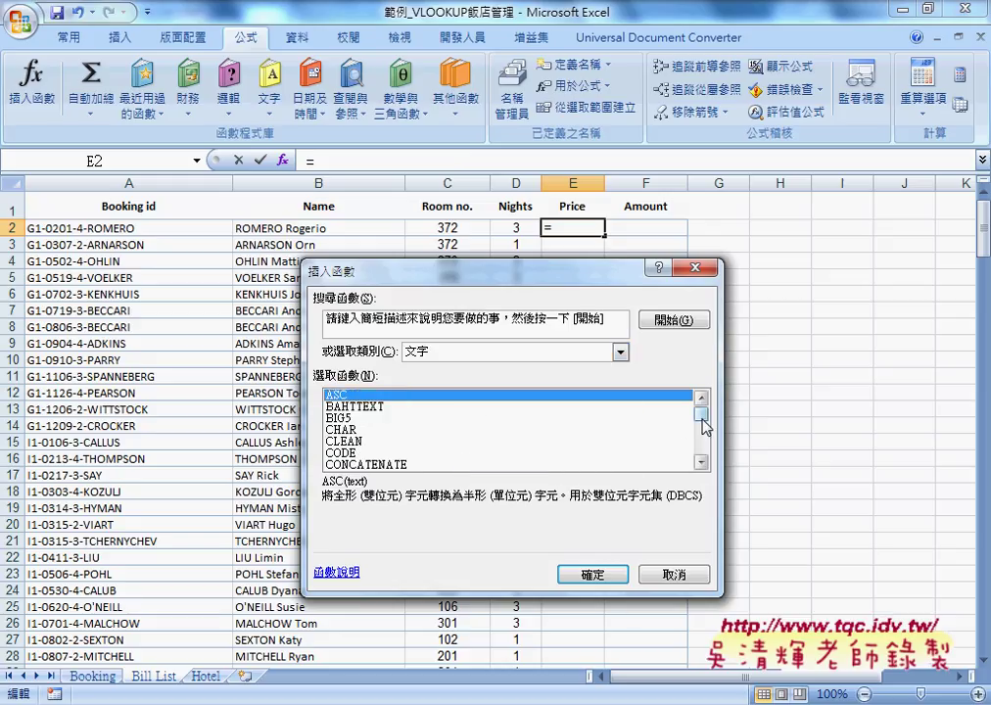
{"action": "left_click_drag", "start_coordinate": [702, 415], "coordinate": [704, 438]}
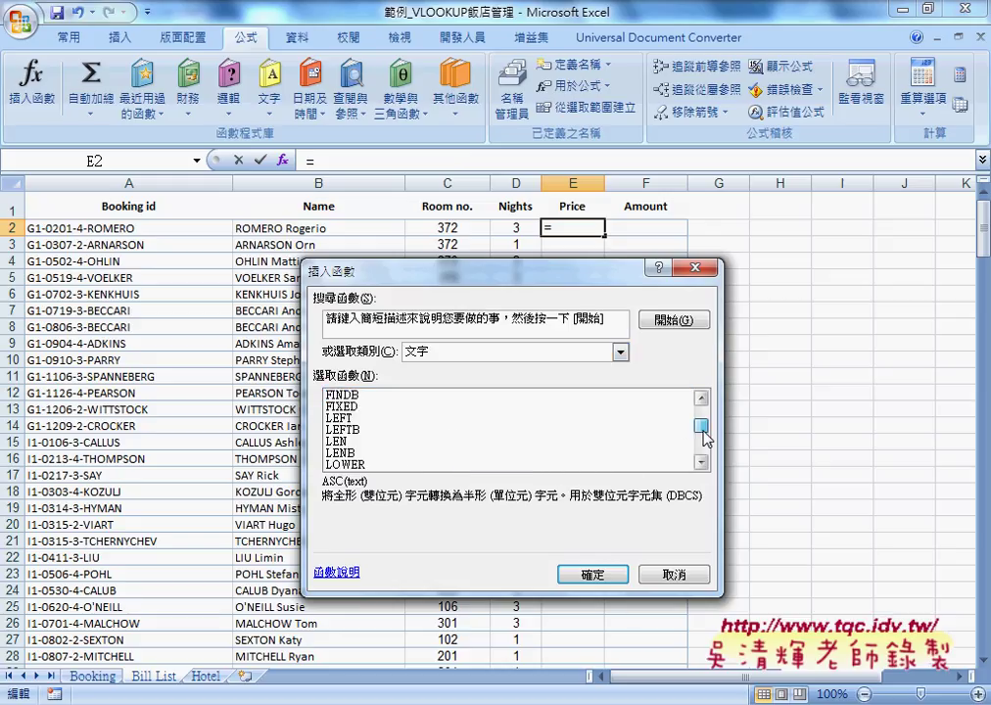
{"action": "left_click", "coordinate": [343, 417]}
{"action": "left_click", "coordinate": [609, 577]}
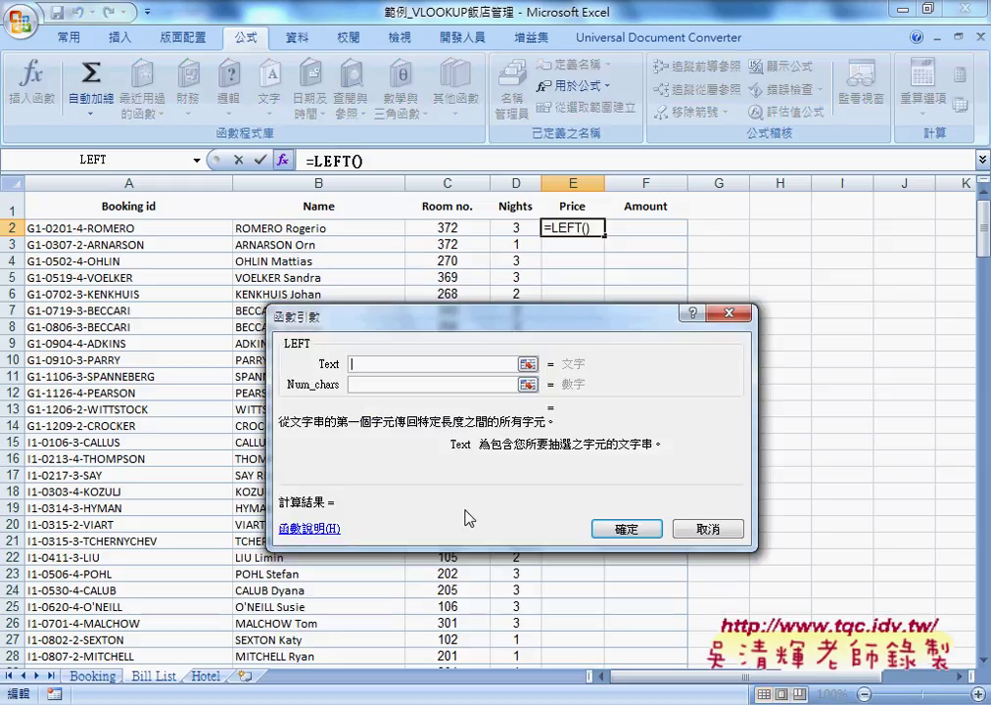
{"action": "left_click", "coordinate": [130, 229]}
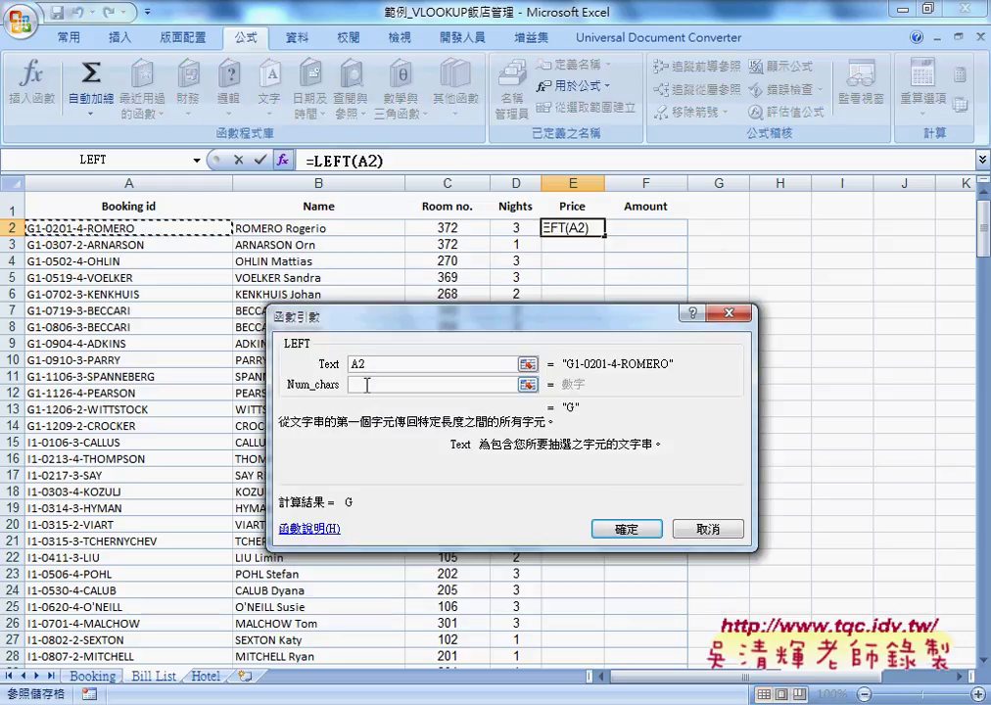
{"action": "left_click", "coordinate": [471, 385]}
{"action": "type", "text": "2"}
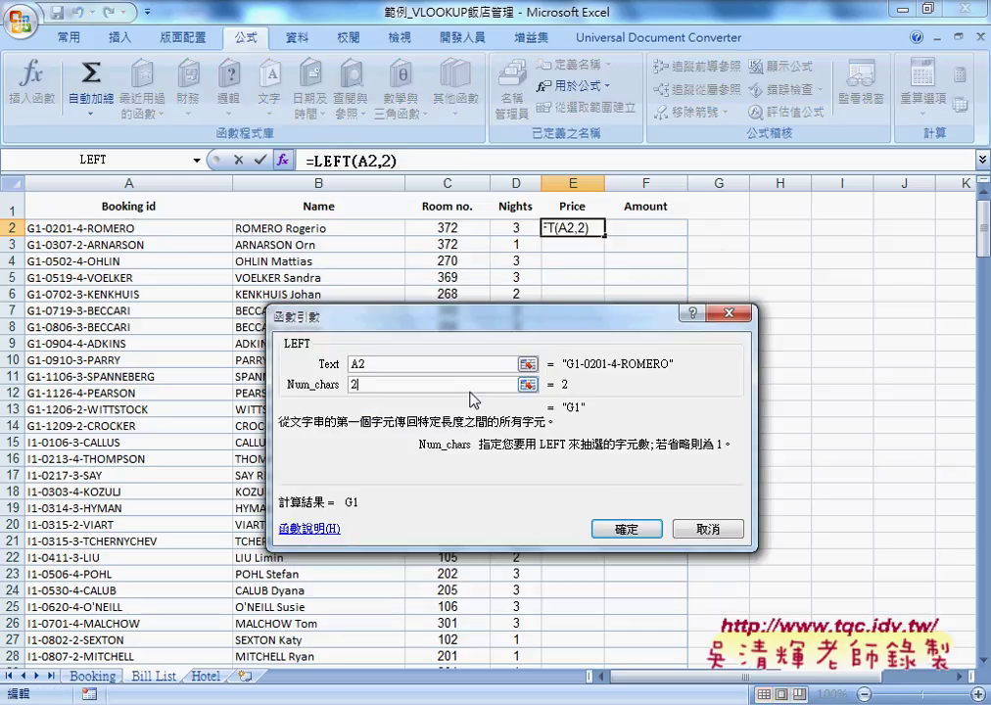
{"action": "left_click", "coordinate": [626, 529]}
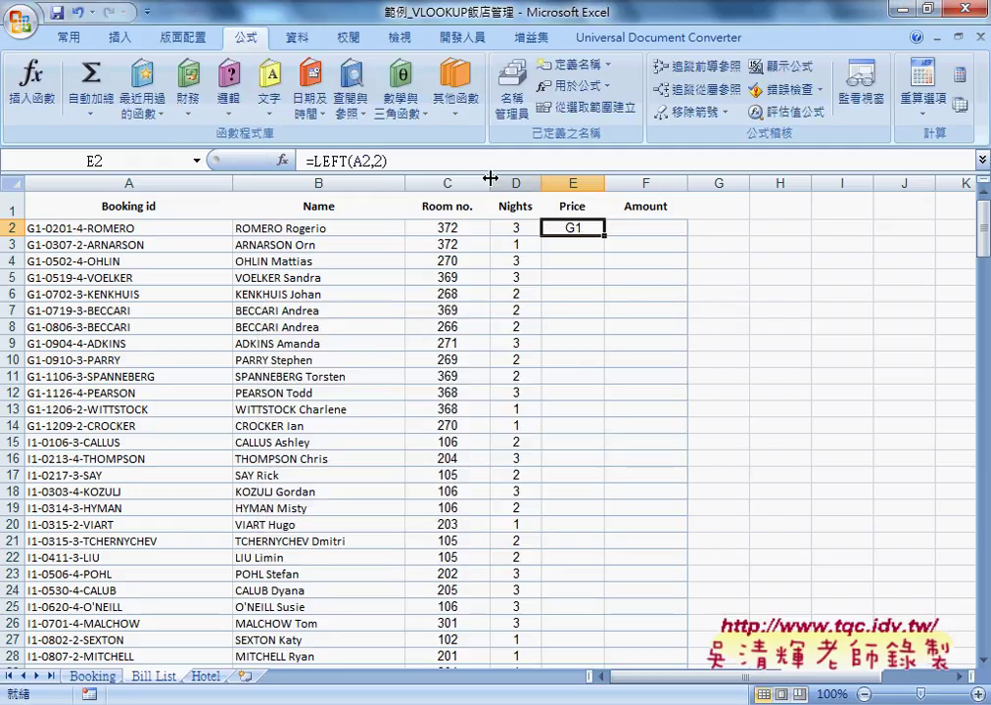
Step: Append &"-"&C2 to E2's formula to build the key G1-372, then select the formula text
{"action": "left_click", "coordinate": [459, 161]}
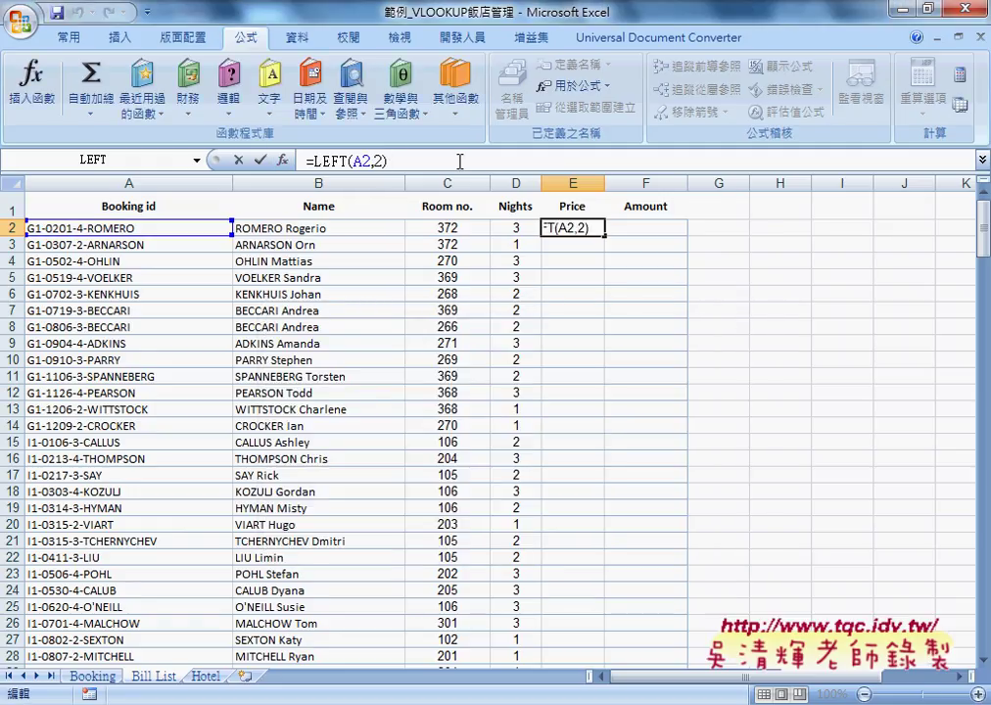
{"action": "type", "text": "&\"-\"&"}
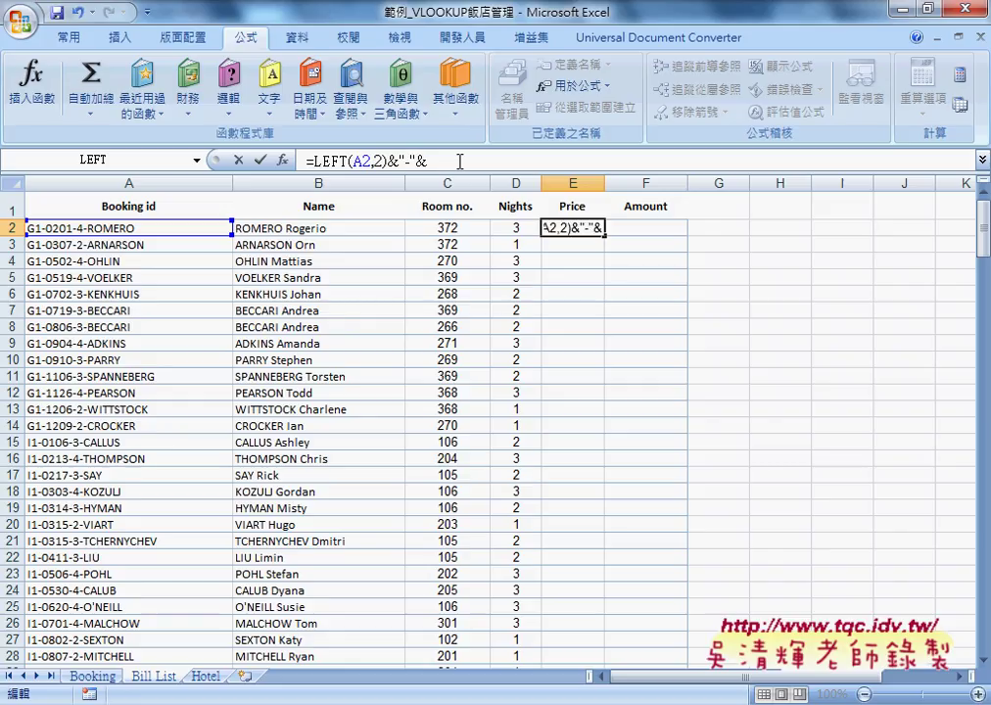
{"action": "left_click", "coordinate": [472, 229]}
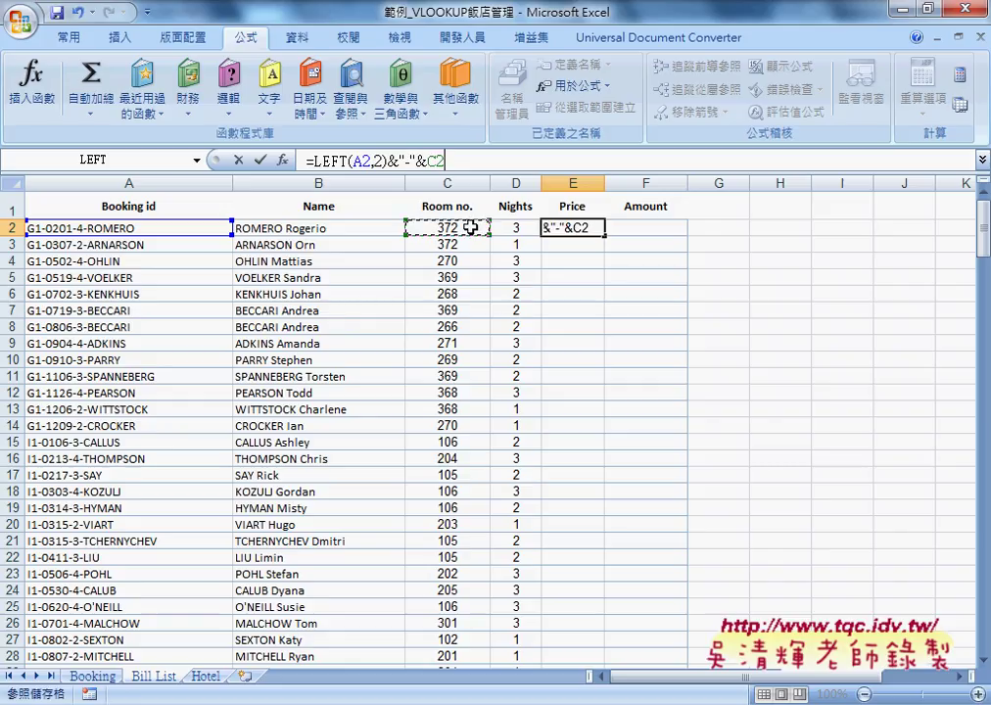
{"action": "left_click", "coordinate": [259, 160]}
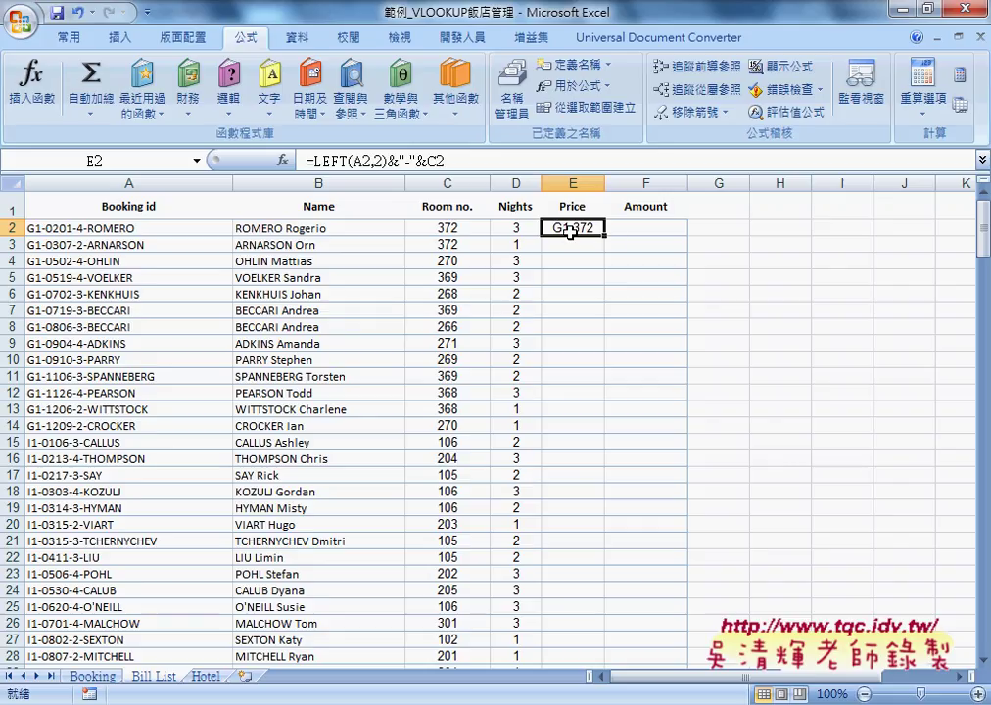
{"action": "left_click_drag", "start_coordinate": [467, 162], "coordinate": [318, 159]}
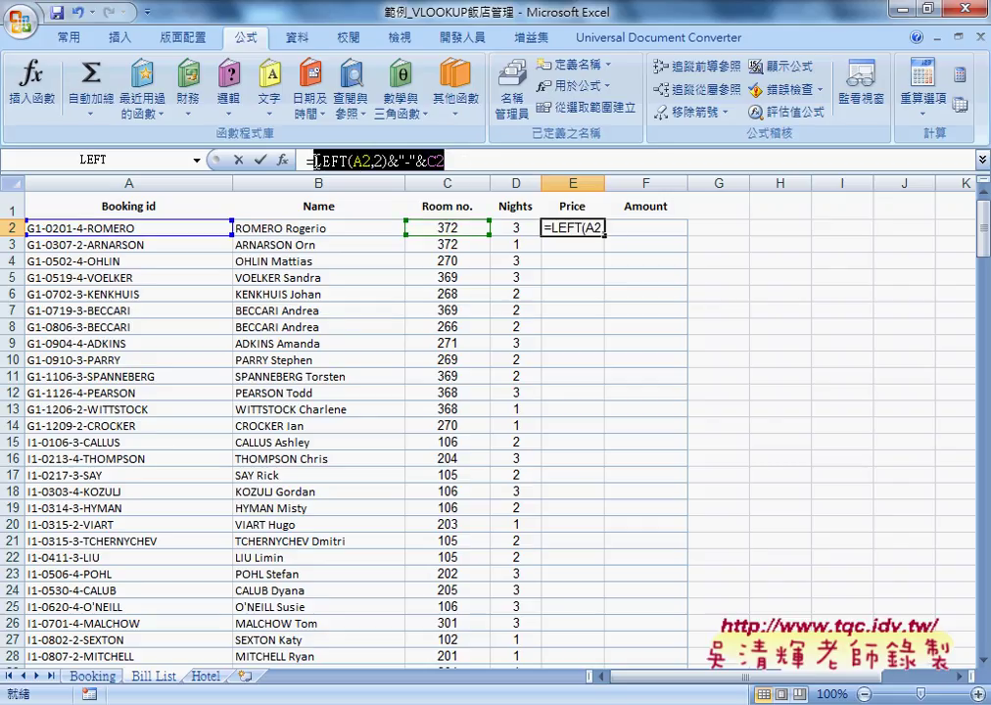
Step: Cut the key formula and paste it as the Lookup_value of a new VLOOKUP
{"action": "right_click", "coordinate": [348, 161]}
{"action": "left_click", "coordinate": [392, 171]}
{"action": "left_click", "coordinate": [284, 160]}
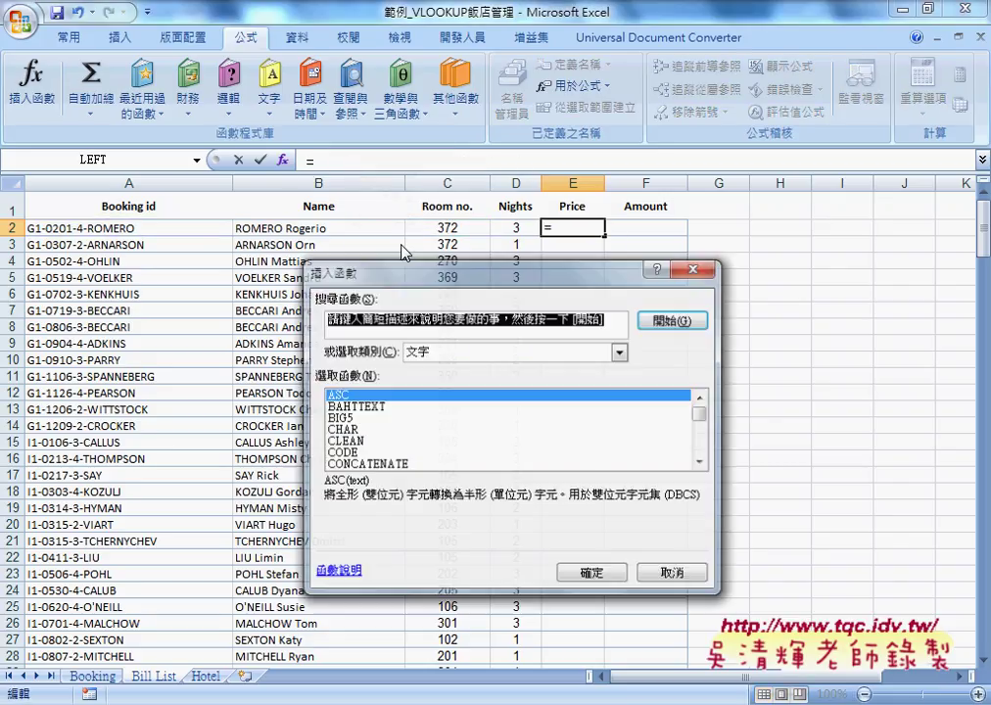
{"action": "left_click", "coordinate": [490, 352]}
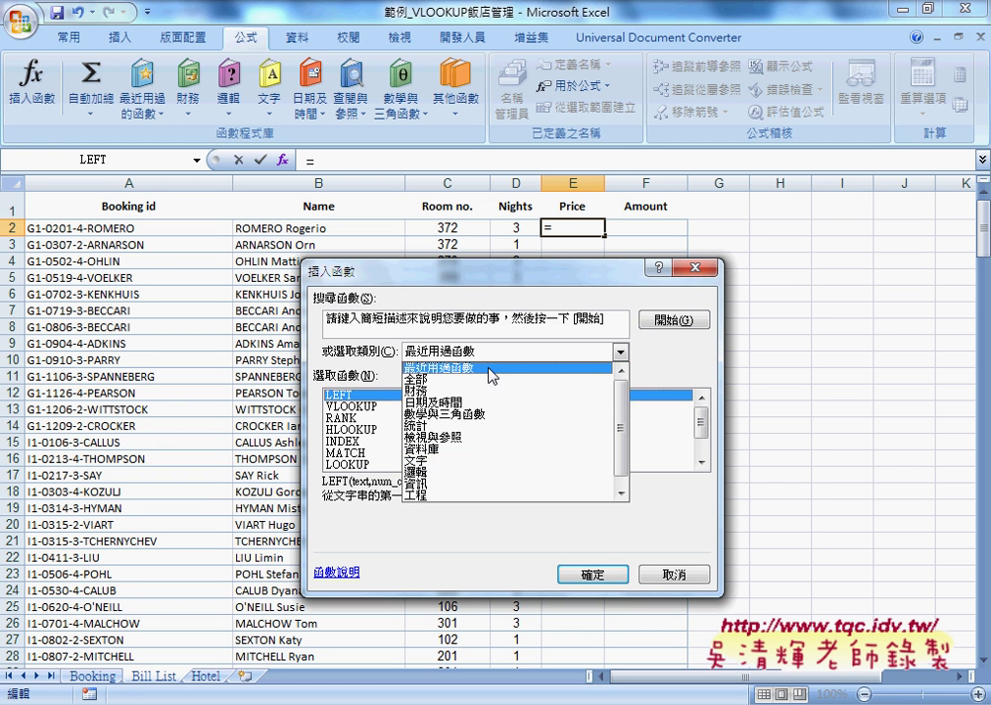
{"action": "left_click", "coordinate": [489, 370]}
{"action": "left_click", "coordinate": [360, 406]}
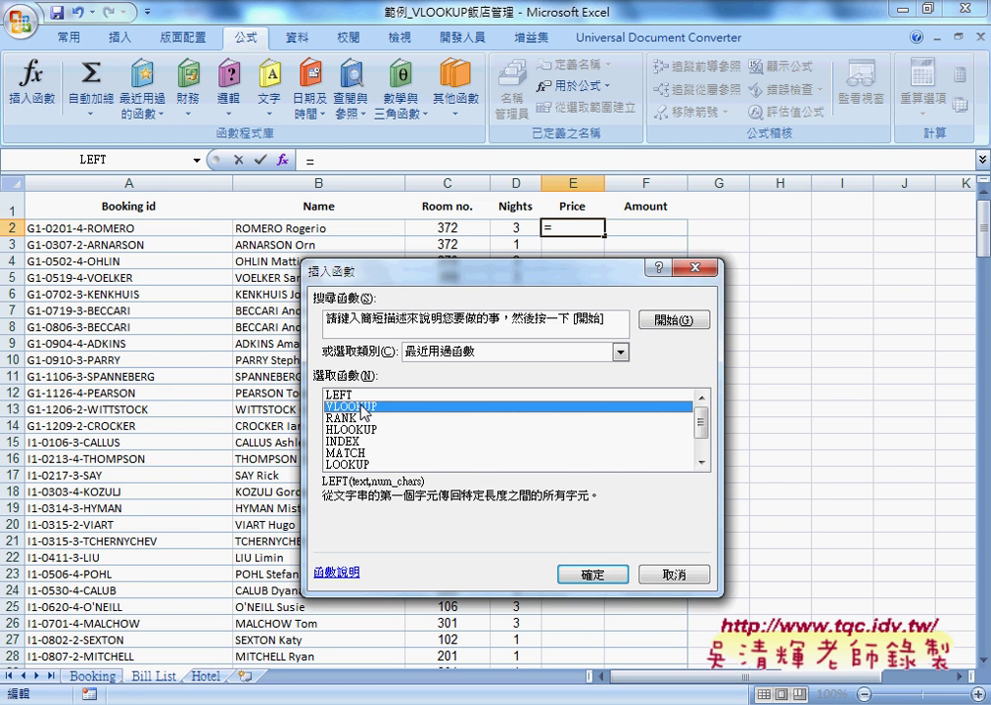
{"action": "left_click", "coordinate": [593, 575]}
{"action": "right_click", "coordinate": [476, 336]}
{"action": "left_click", "coordinate": [507, 401]}
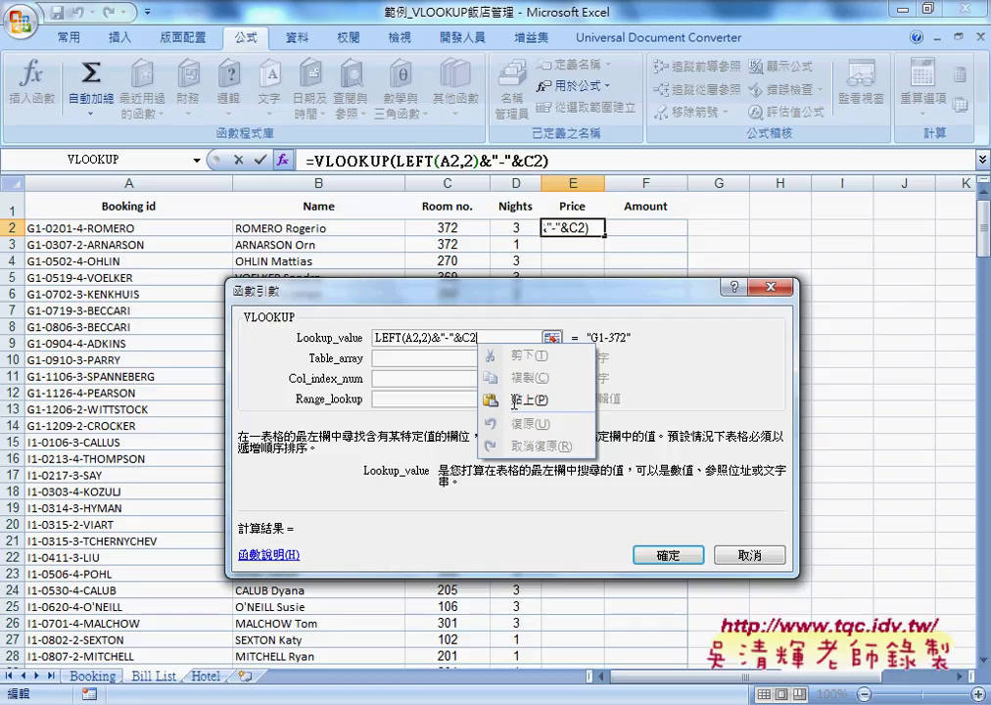
Step: Set the table array to LookupPrice, column 2 and match type 0, giving 3,800
{"action": "left_click", "coordinate": [461, 358]}
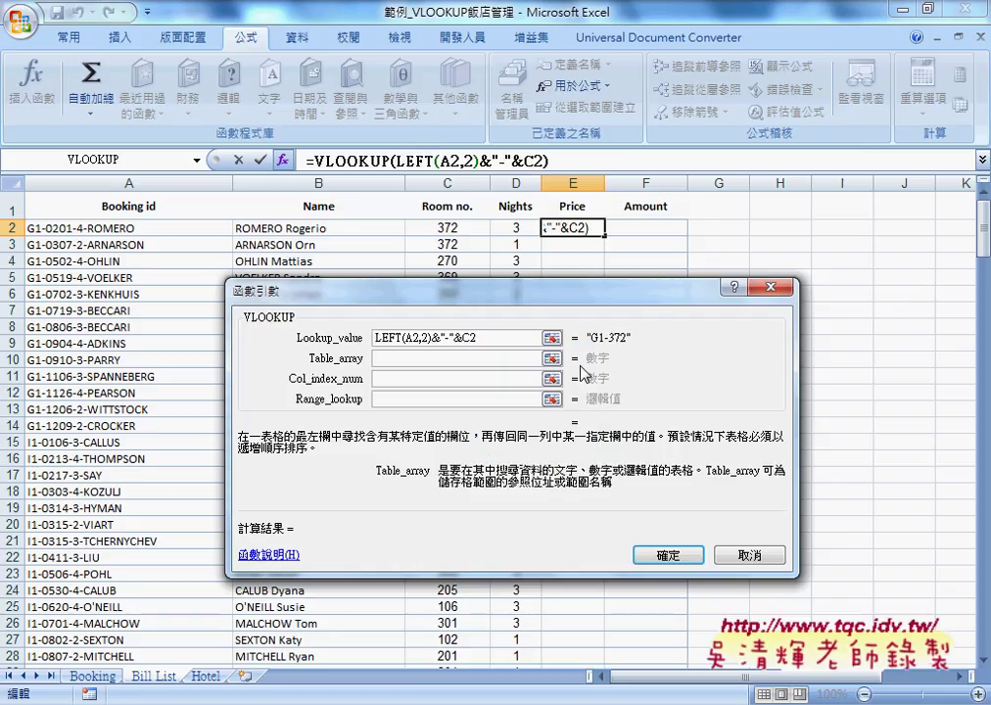
{"action": "key", "text": "F3"}
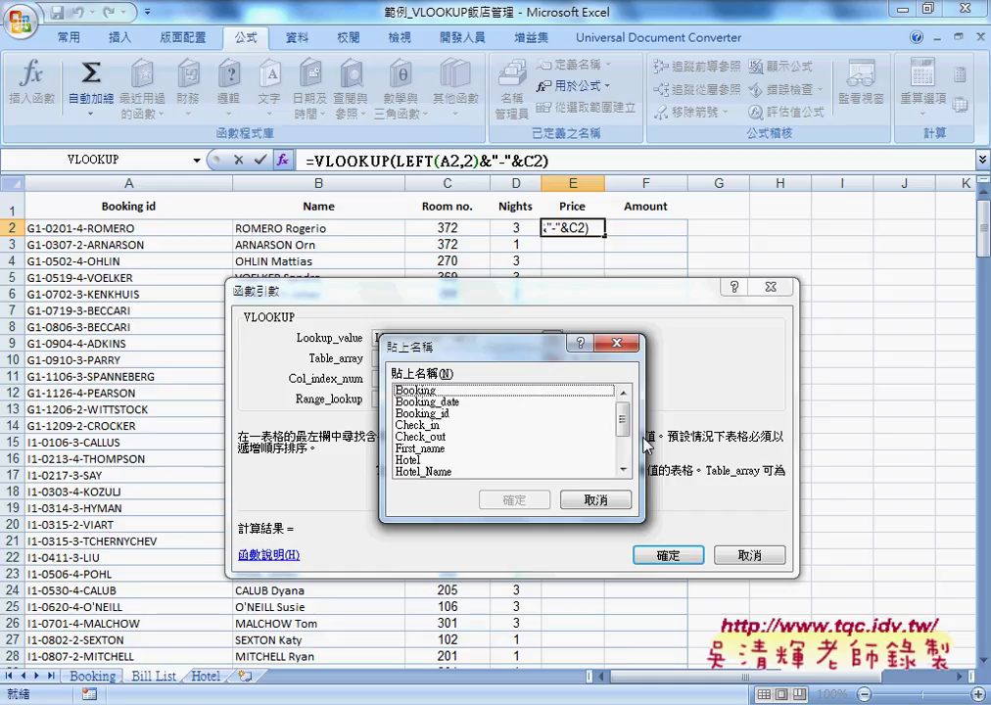
{"action": "left_click_drag", "start_coordinate": [624, 423], "coordinate": [633, 452]}
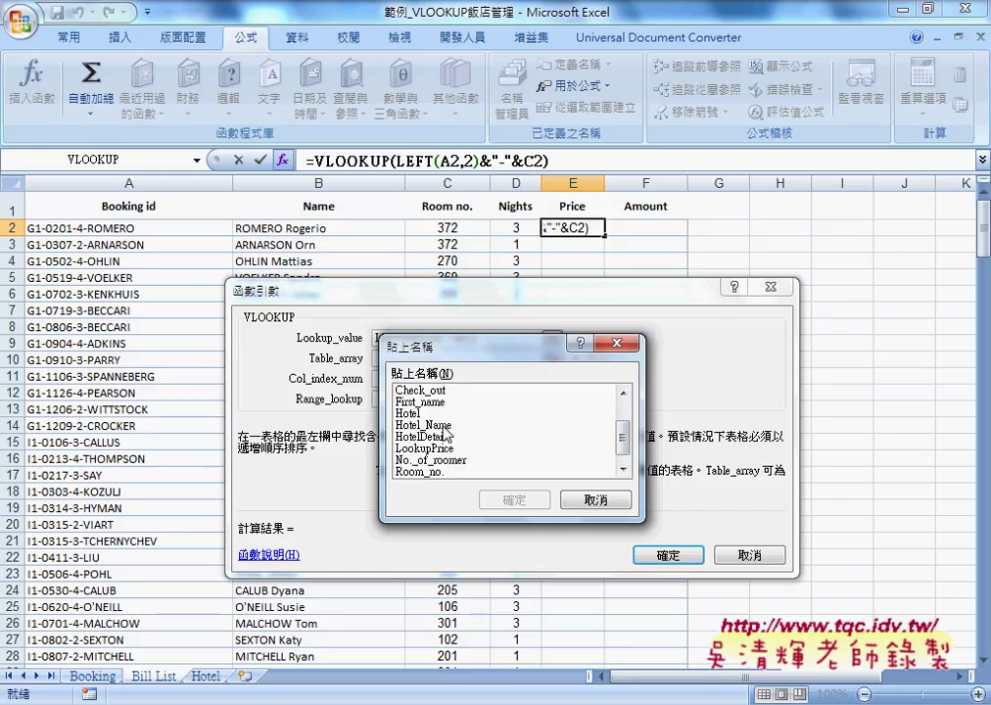
{"action": "left_click", "coordinate": [481, 450]}
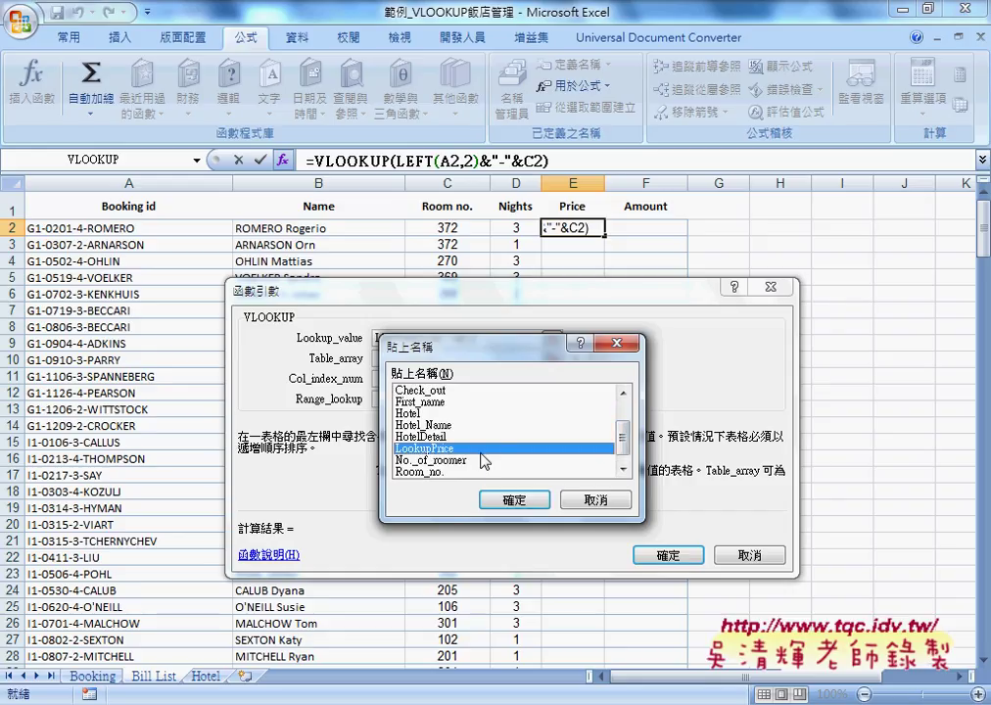
{"action": "left_click", "coordinate": [514, 501]}
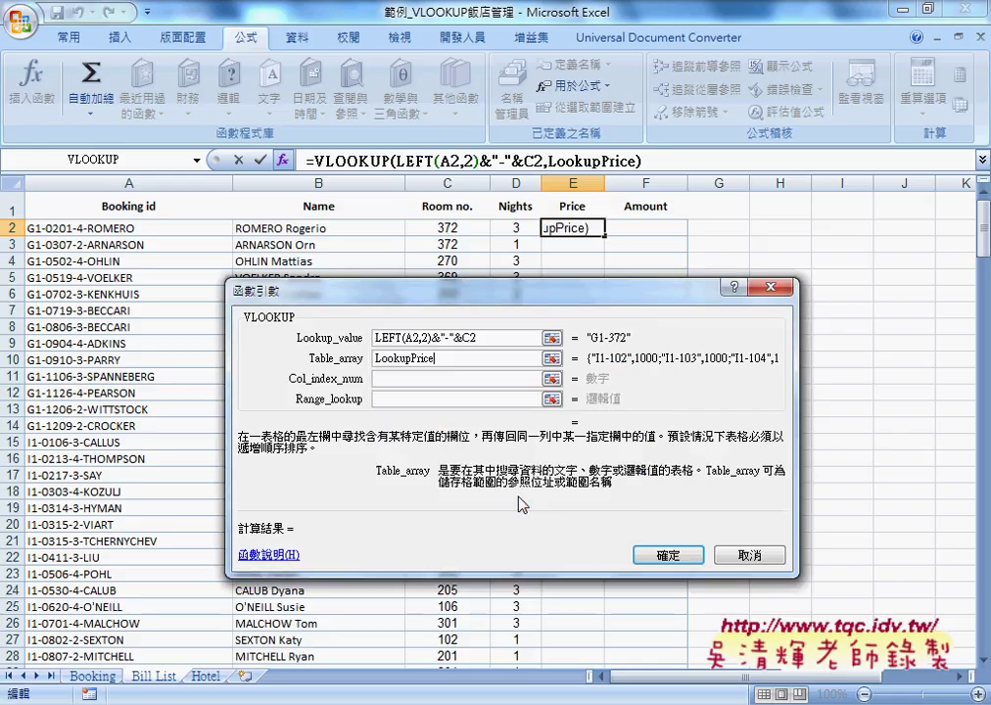
{"action": "left_click", "coordinate": [468, 377]}
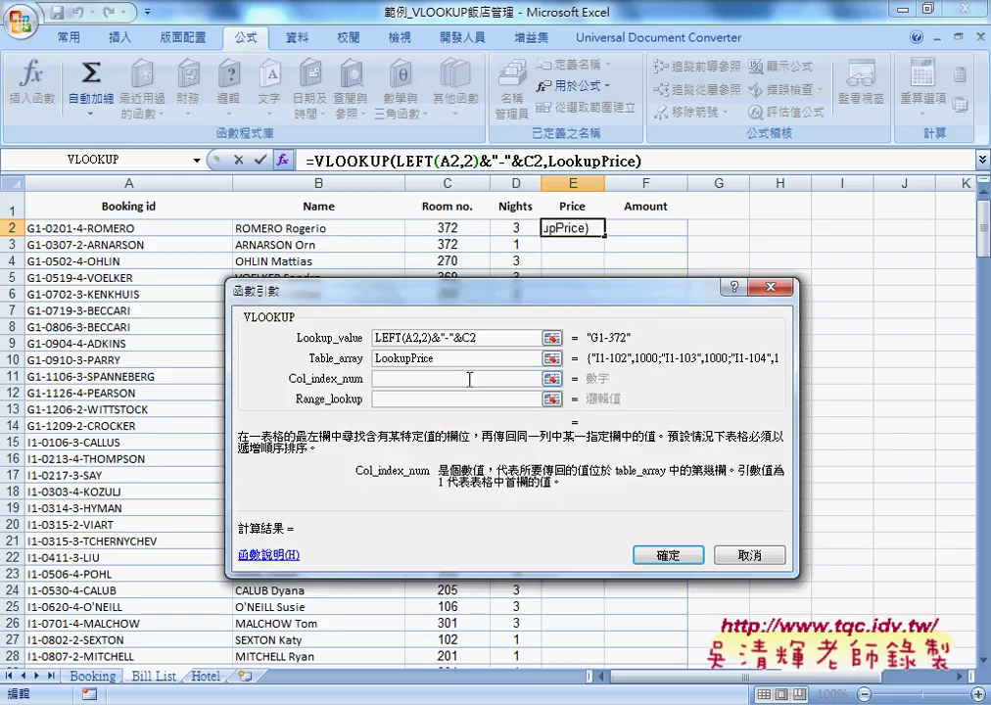
{"action": "type", "text": "2"}
{"action": "key", "text": "Tab"}
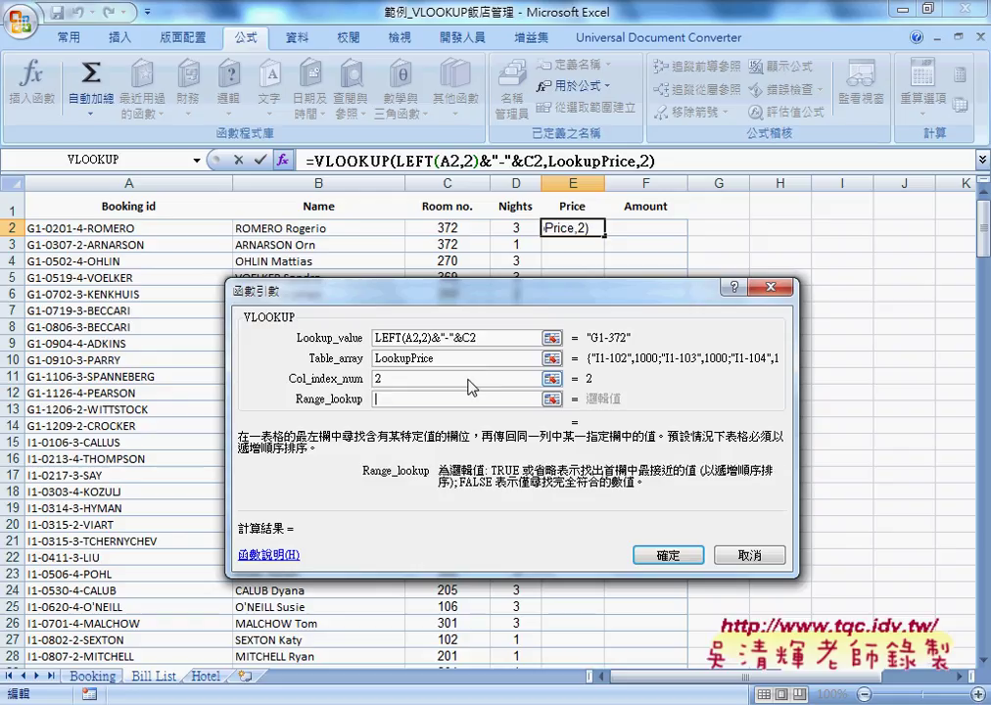
{"action": "type", "text": "0"}
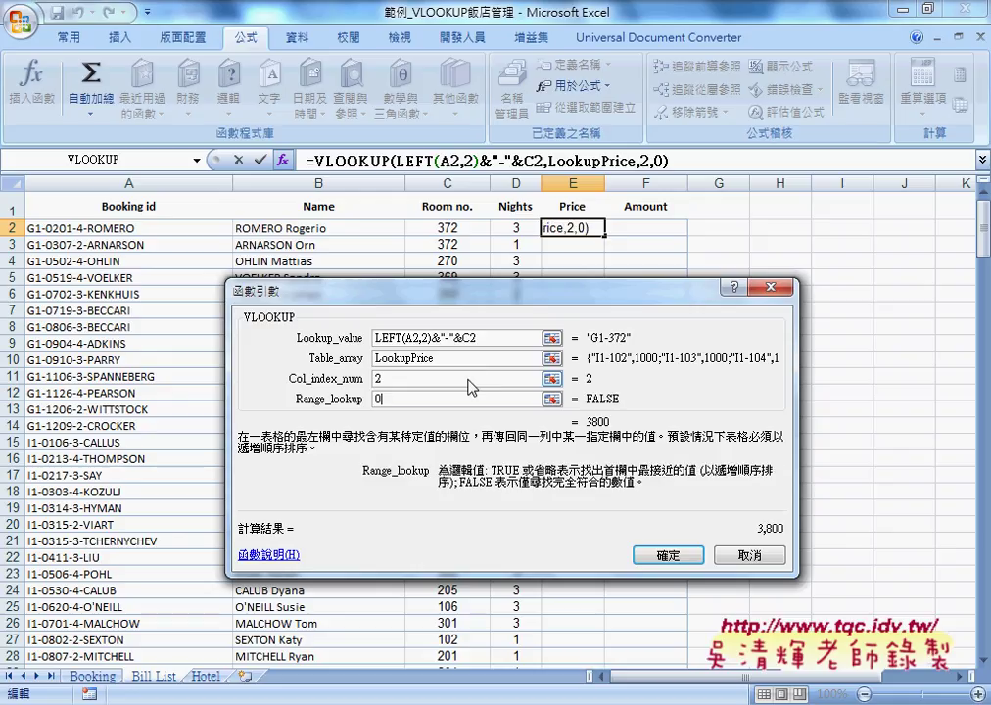
{"action": "left_click", "coordinate": [669, 555]}
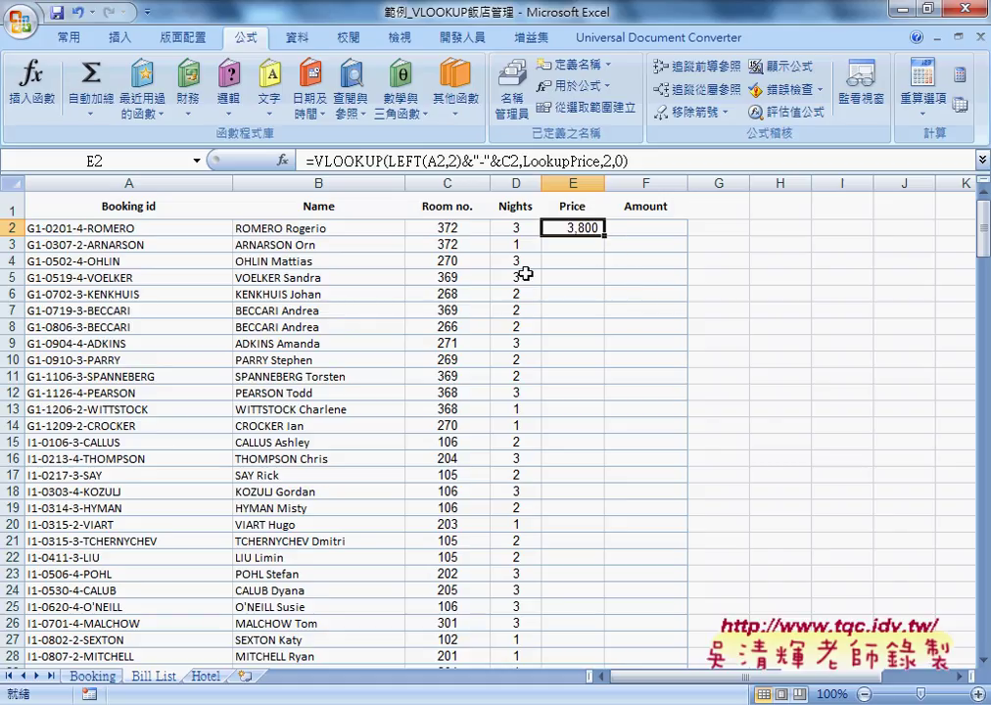
Step: Fill the price formula down column E, then enter =D2*E2 in F2 and fill it down
{"action": "double_click", "coordinate": [604, 235]}
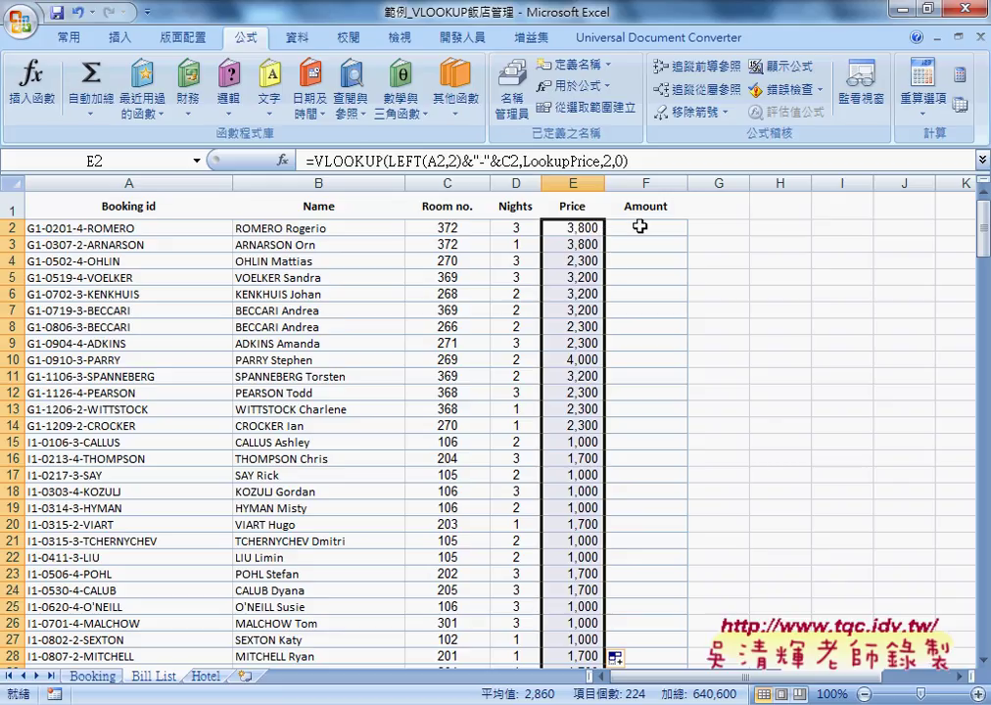
{"action": "left_click", "coordinate": [640, 226]}
{"action": "left_click", "coordinate": [419, 161]}
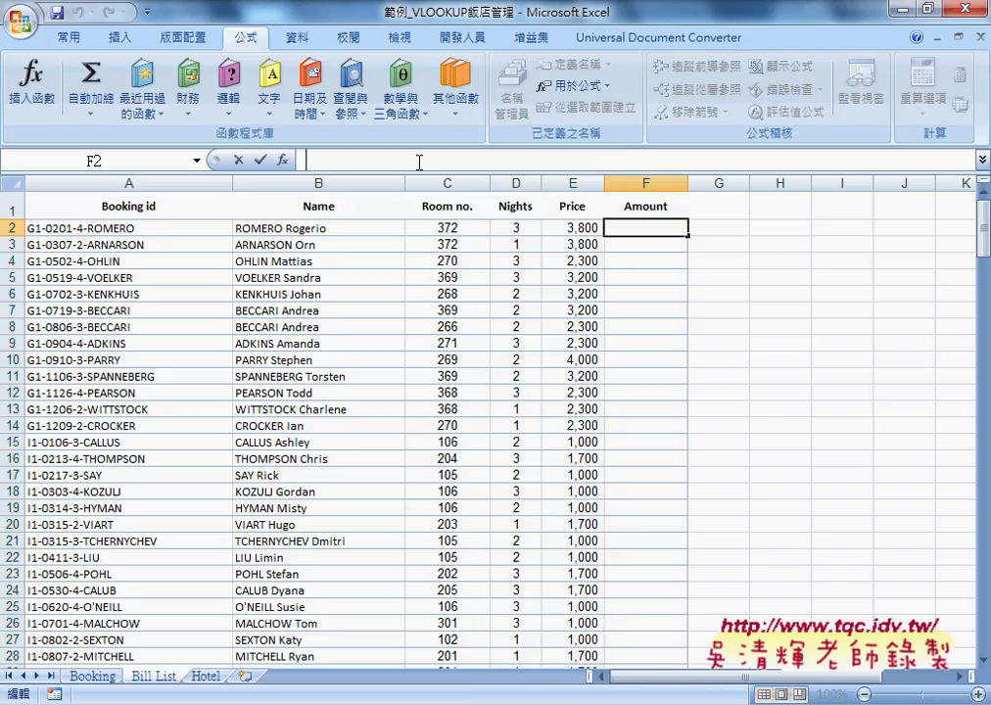
{"action": "type", "text": "="}
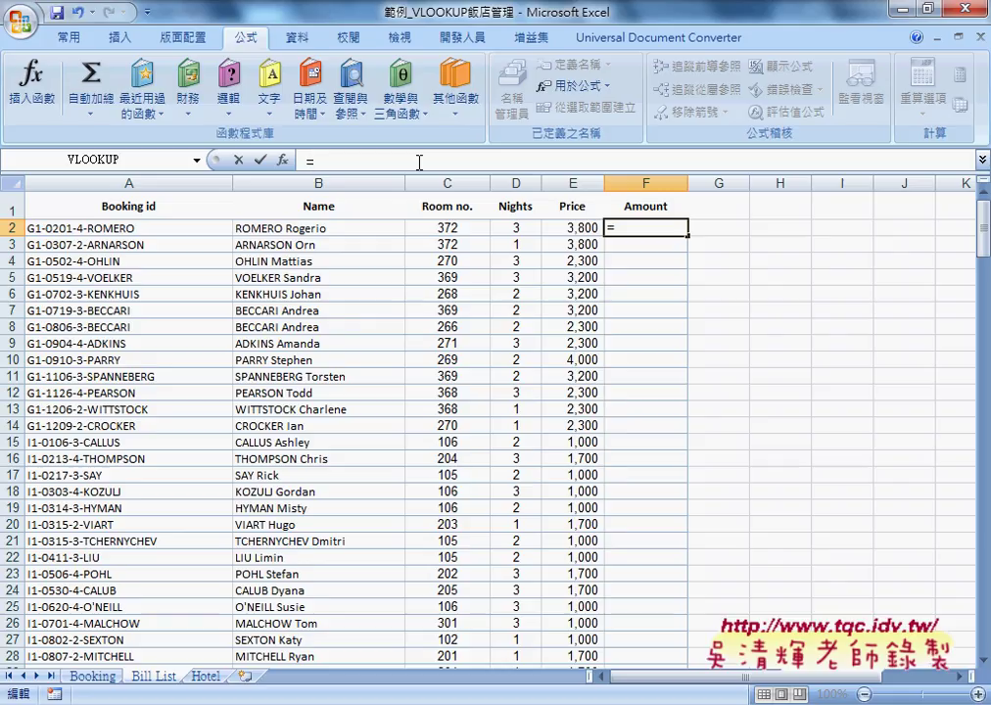
{"action": "left_click", "coordinate": [519, 227]}
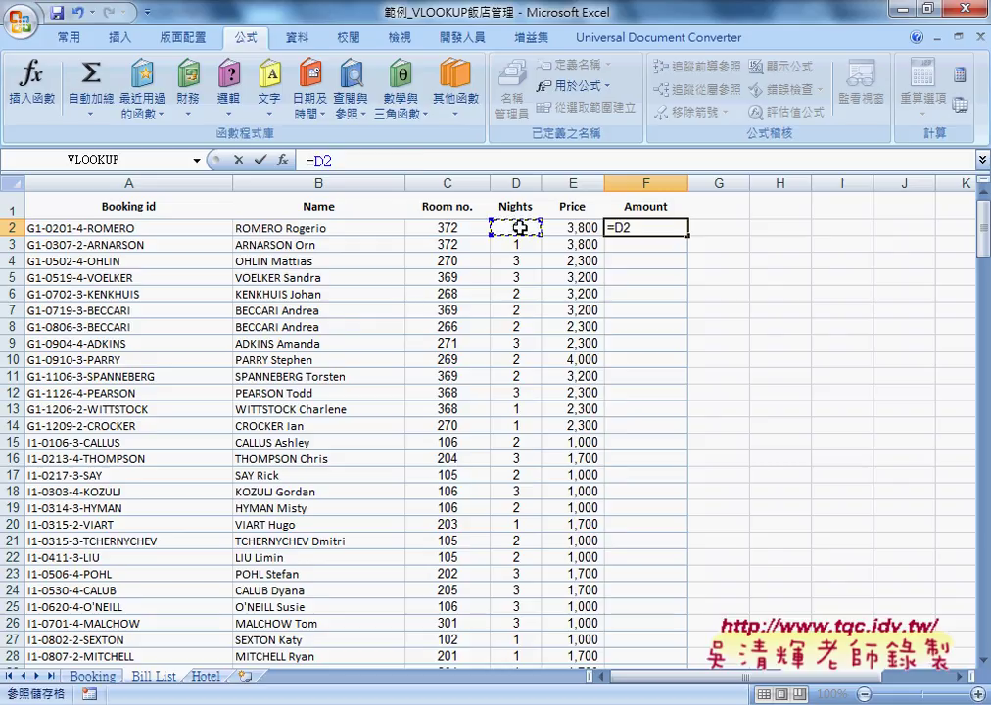
{"action": "type", "text": "*"}
{"action": "left_click", "coordinate": [566, 227]}
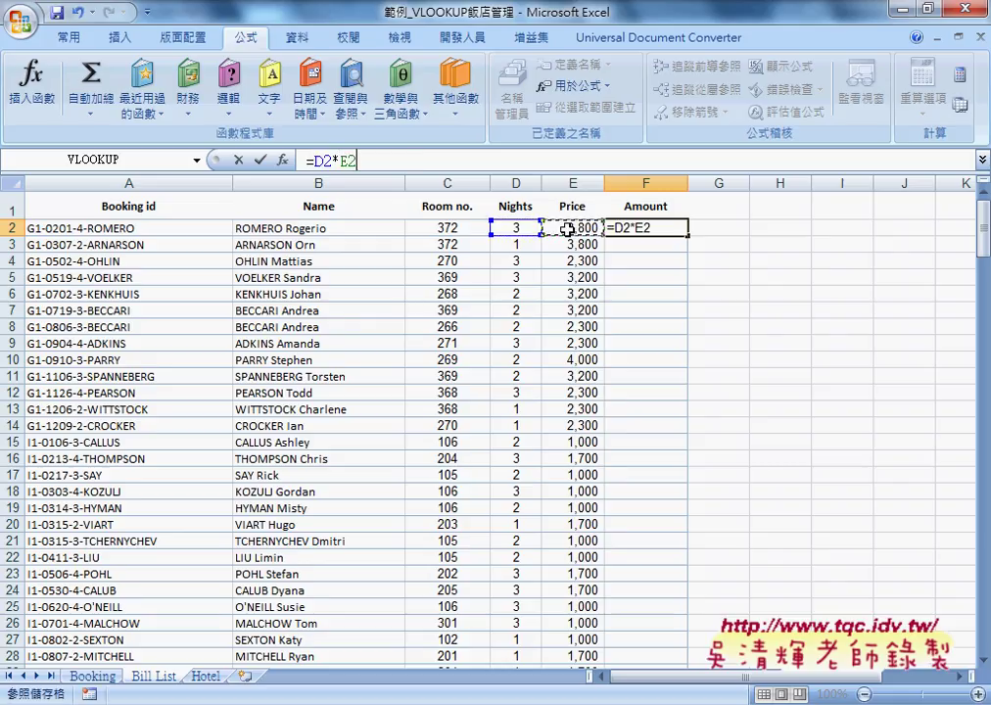
{"action": "left_click", "coordinate": [260, 159]}
{"action": "double_click", "coordinate": [688, 234]}
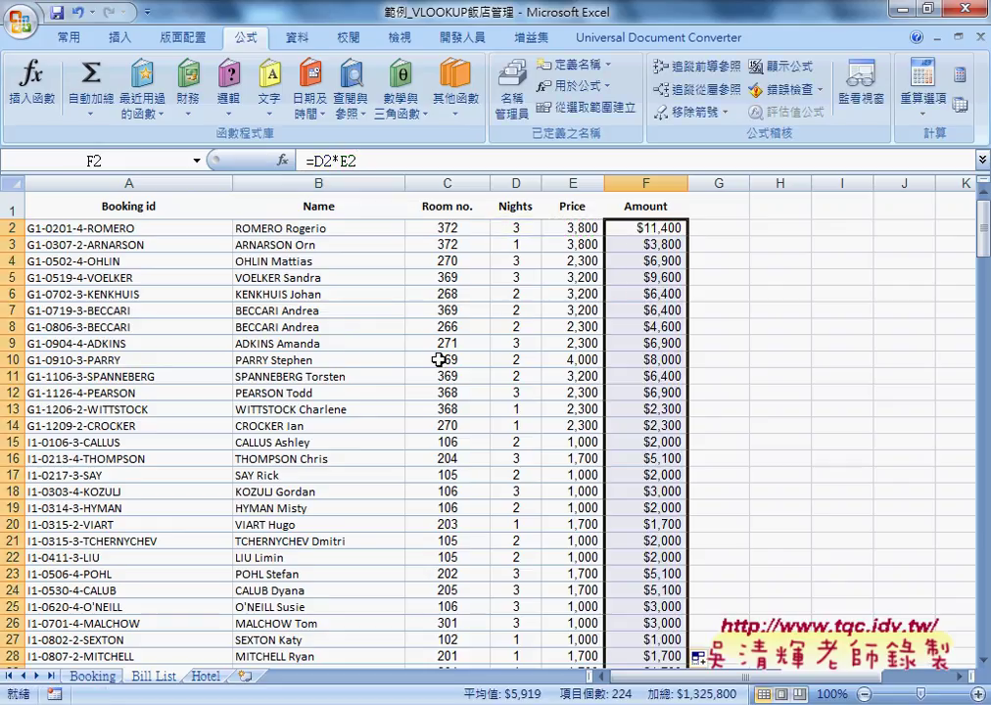
{"action": "left_click", "coordinate": [230, 228]}
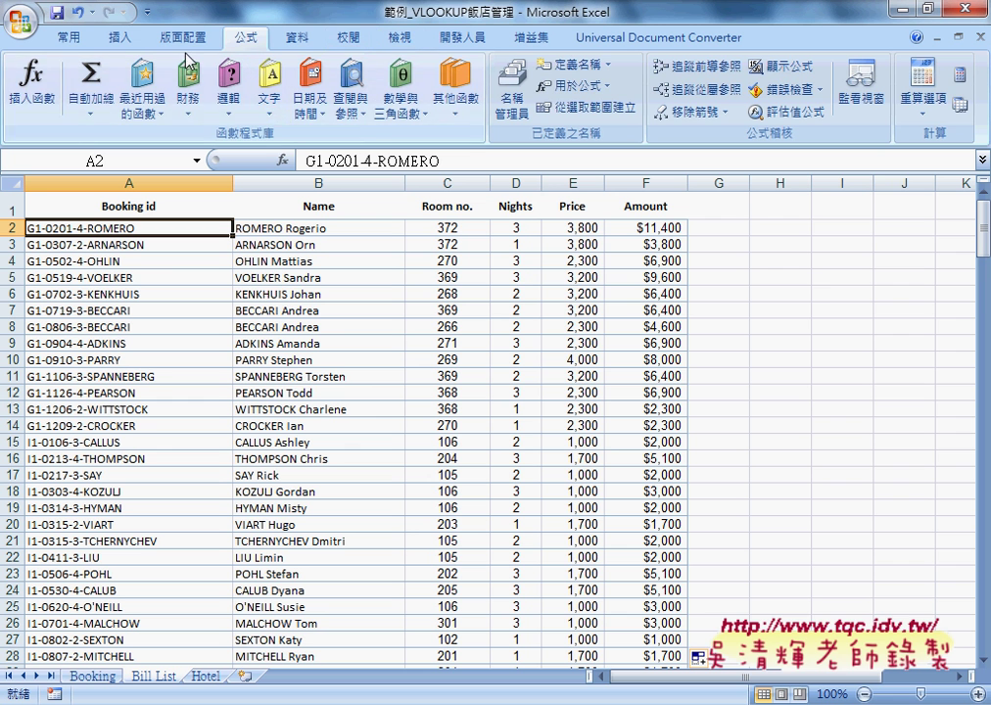
Step: Format the booking list as a table with a medium style and headers
{"action": "left_click", "coordinate": [74, 43]}
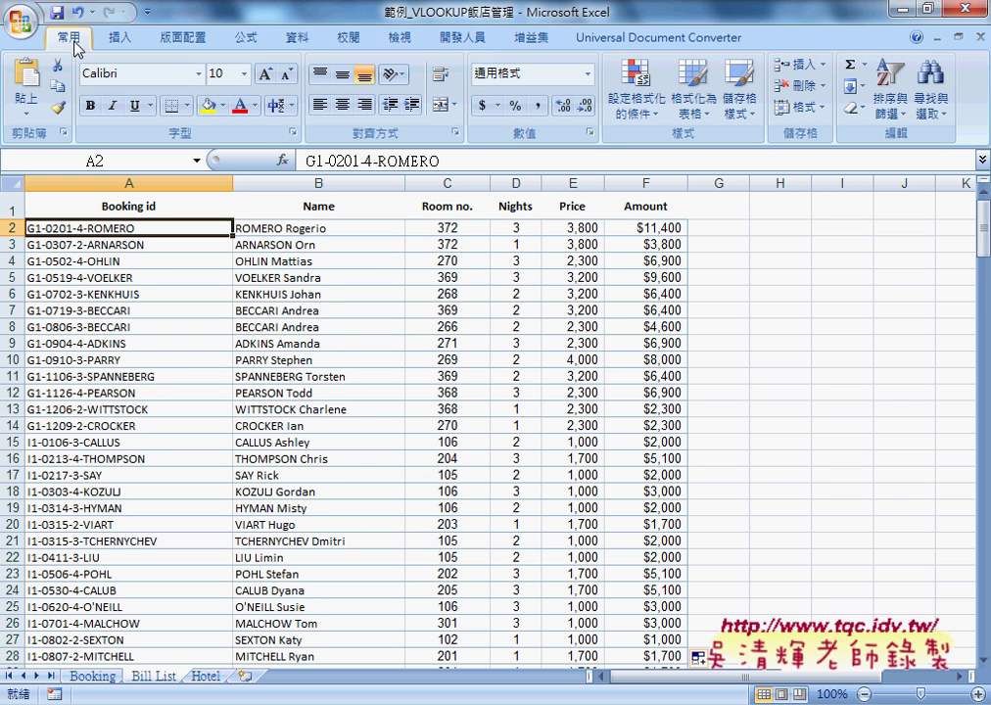
{"action": "left_click", "coordinate": [704, 114]}
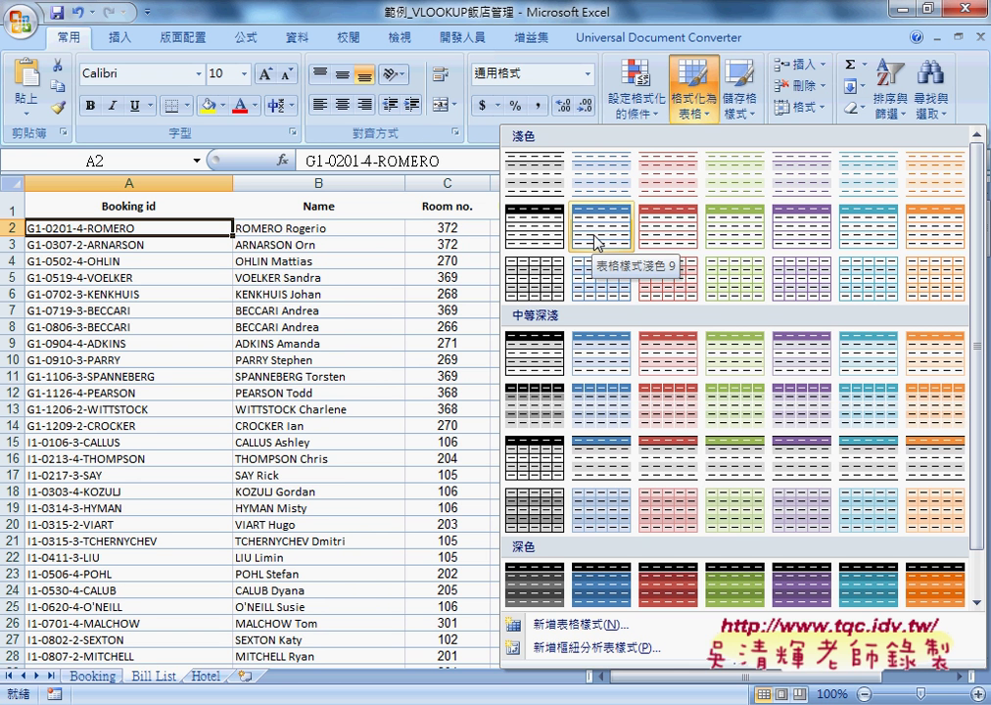
{"action": "left_click", "coordinate": [737, 361]}
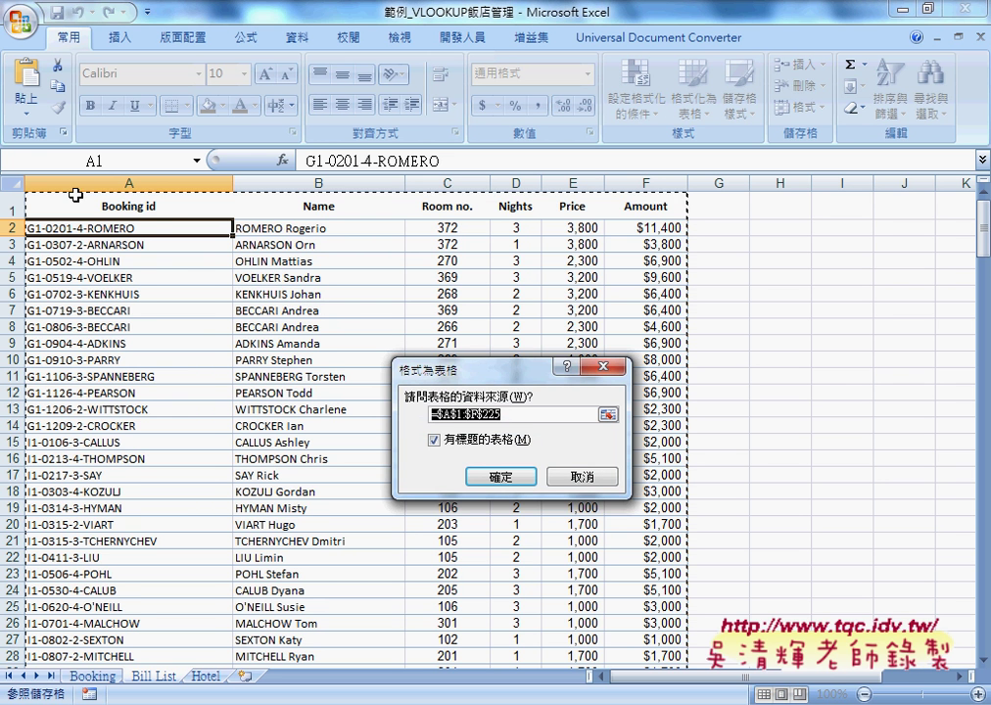
{"action": "left_click", "coordinate": [500, 477]}
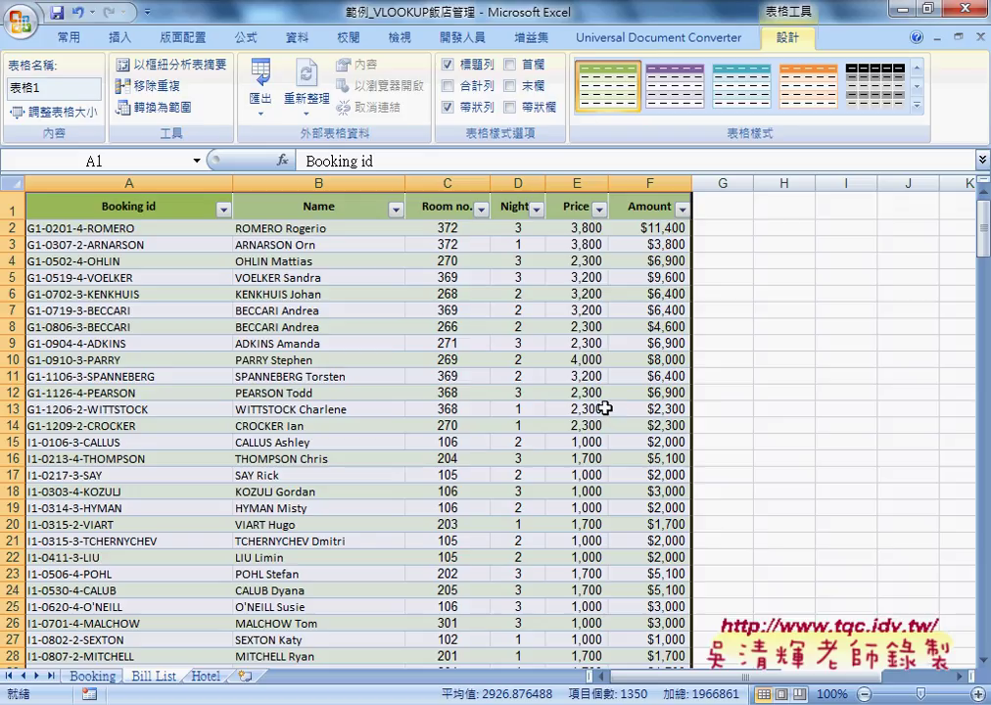
Step: Open Page Setup from Page Layout to view the margins settings
{"action": "left_click", "coordinate": [70, 38]}
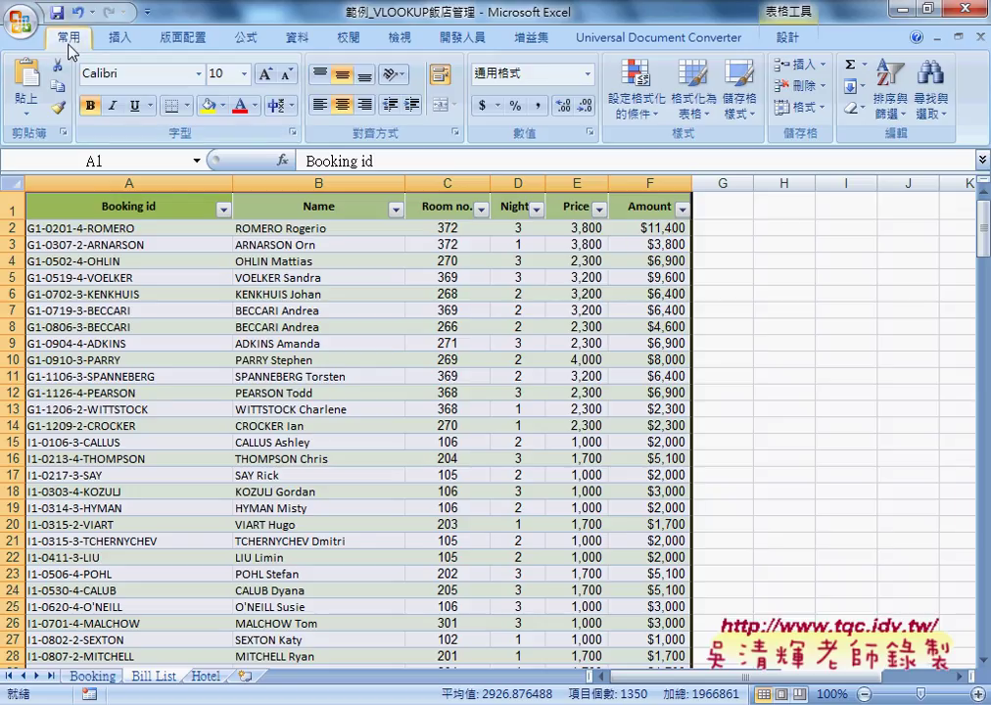
{"action": "left_click", "coordinate": [201, 41]}
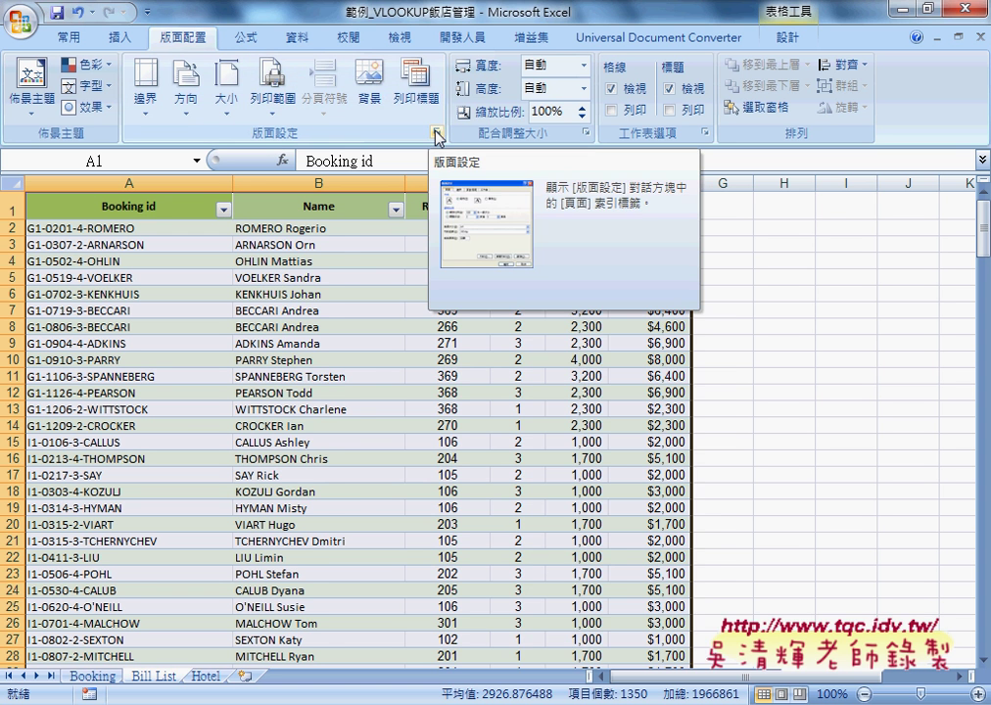
{"action": "left_click", "coordinate": [438, 137]}
{"action": "left_click", "coordinate": [382, 265]}
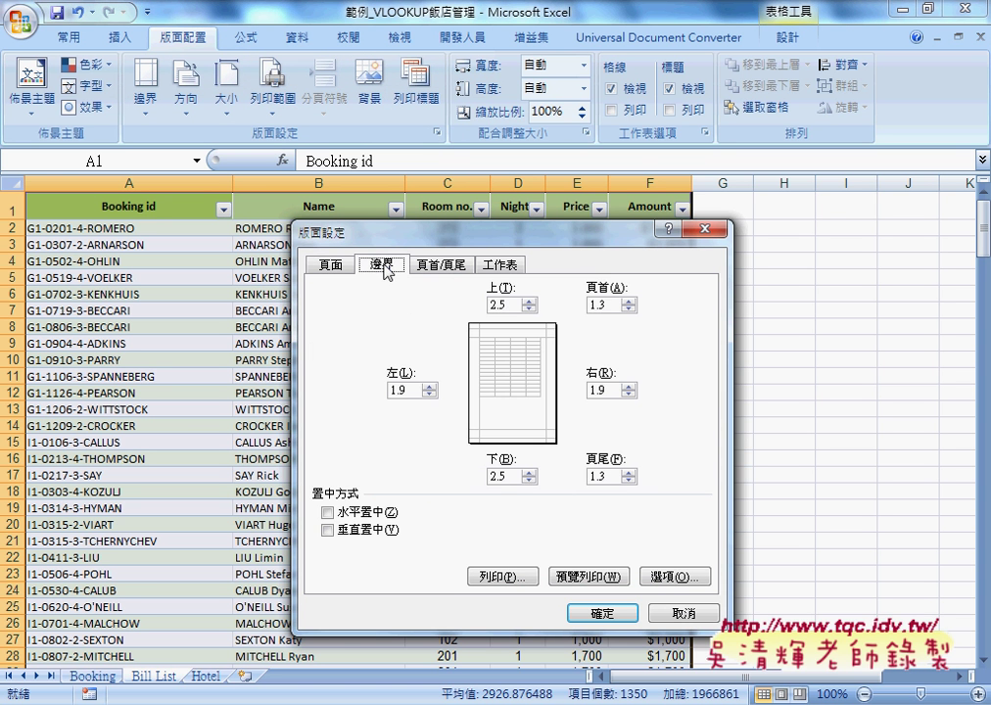
Step: View the header and footer settings, then cancel Page Setup without changes
{"action": "left_click", "coordinate": [500, 264]}
{"action": "left_click", "coordinate": [455, 267]}
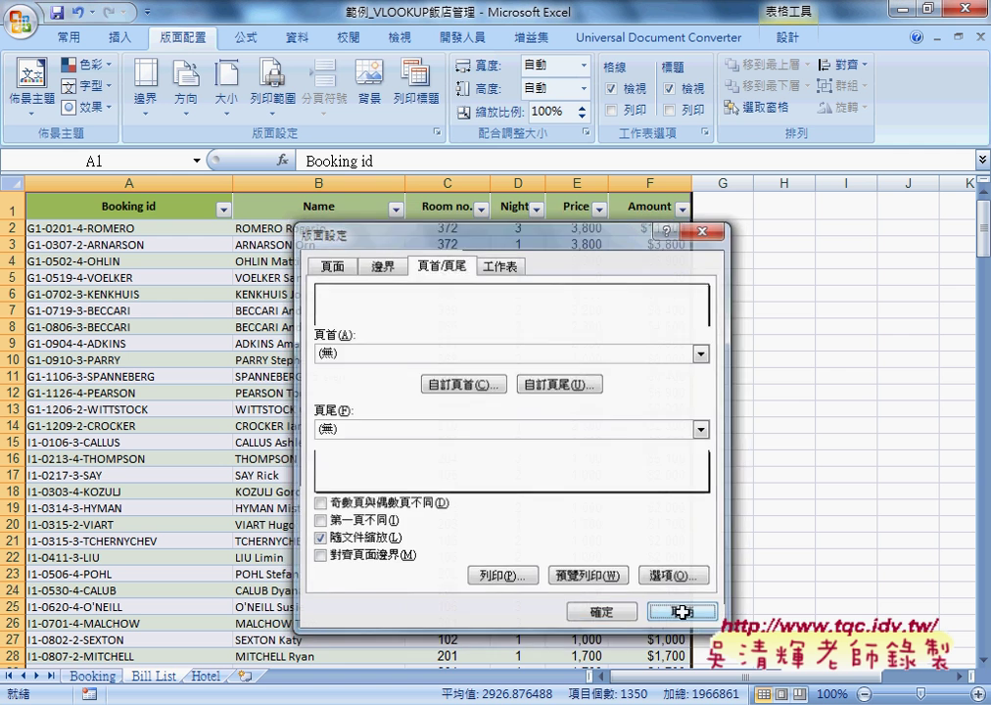
{"action": "left_click", "coordinate": [684, 611]}
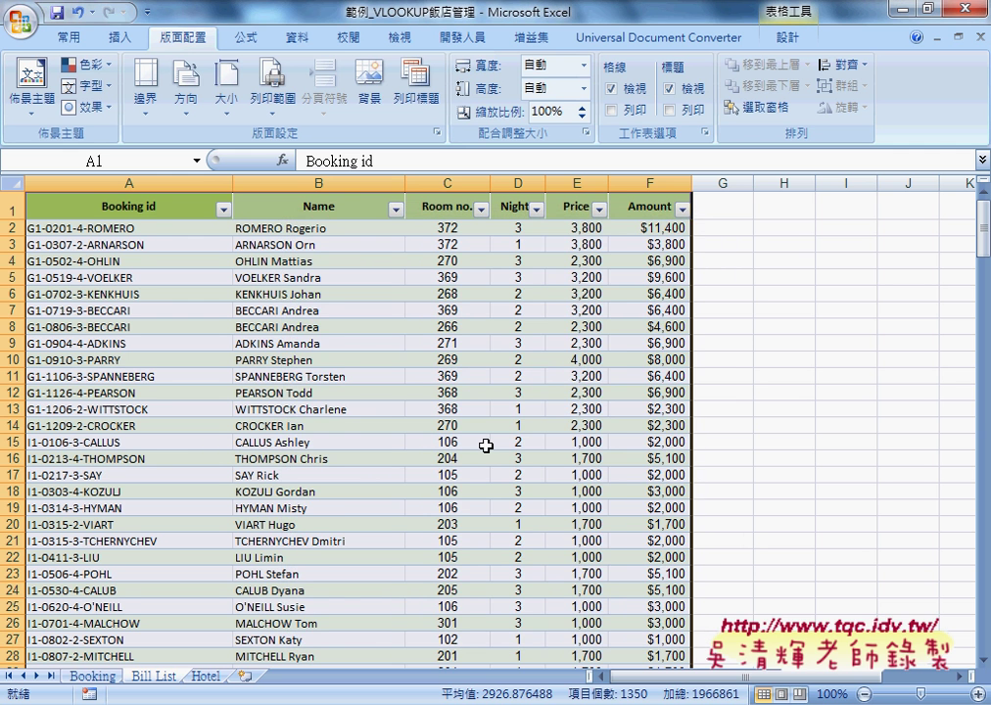
{"action": "scroll", "coordinate": [486, 446], "scroll_direction": "down", "scroll_amount": 1}
{"action": "scroll", "coordinate": [486, 445], "scroll_direction": "down", "scroll_amount": 2}
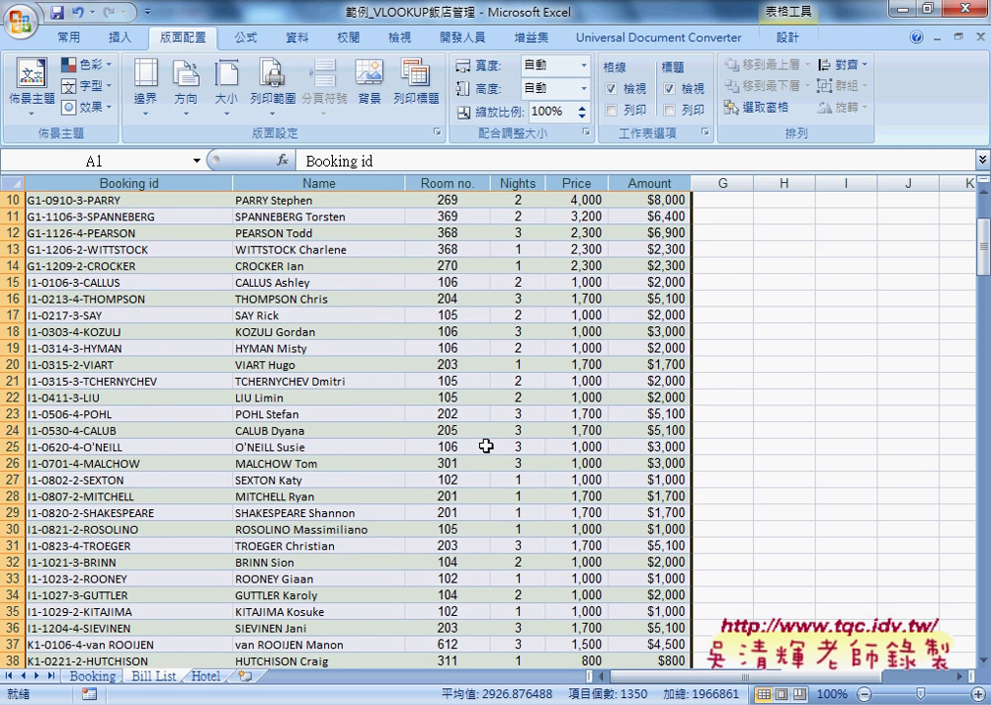
{"action": "scroll", "coordinate": [485, 446], "scroll_direction": "up", "scroll_amount": 3}
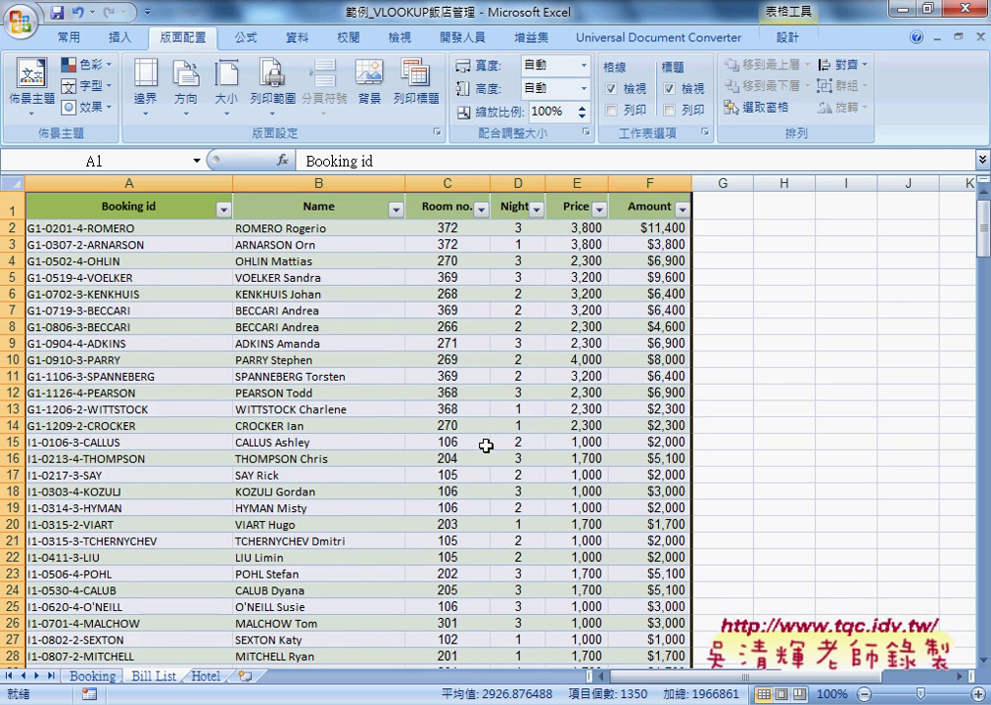
Step: Review the formulas in B2, C2 and D2, then switch to the Google Drive folder in the browser
{"action": "left_click", "coordinate": [314, 228]}
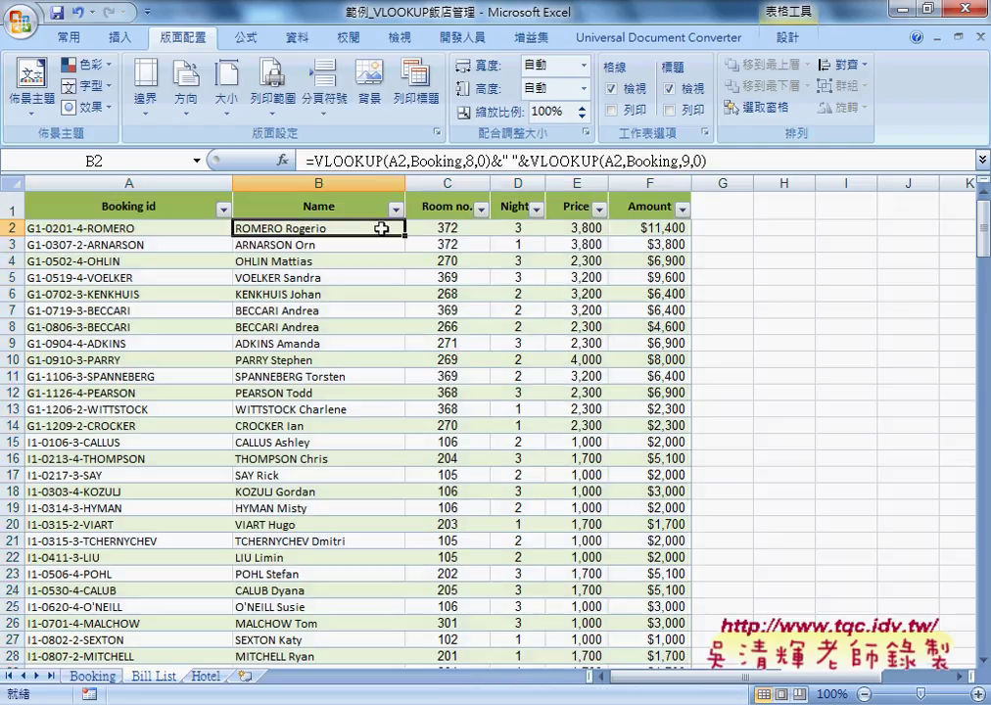
{"action": "left_click", "coordinate": [454, 230]}
{"action": "left_click", "coordinate": [323, 227]}
{"action": "left_click", "coordinate": [527, 231]}
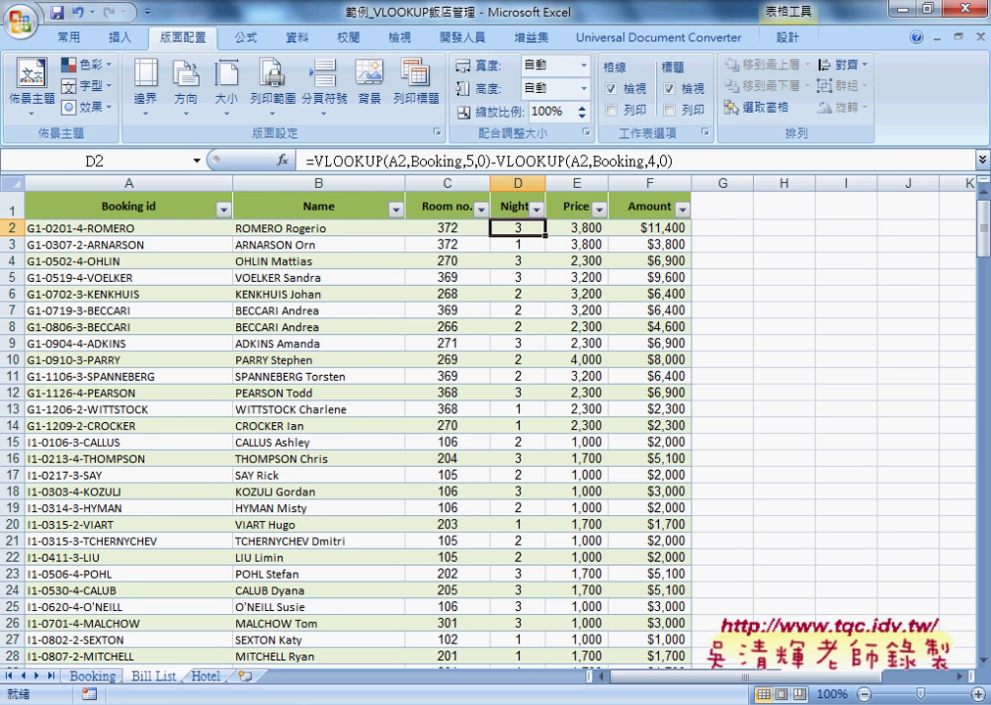
{"action": "key", "text": "alt+Tab"}
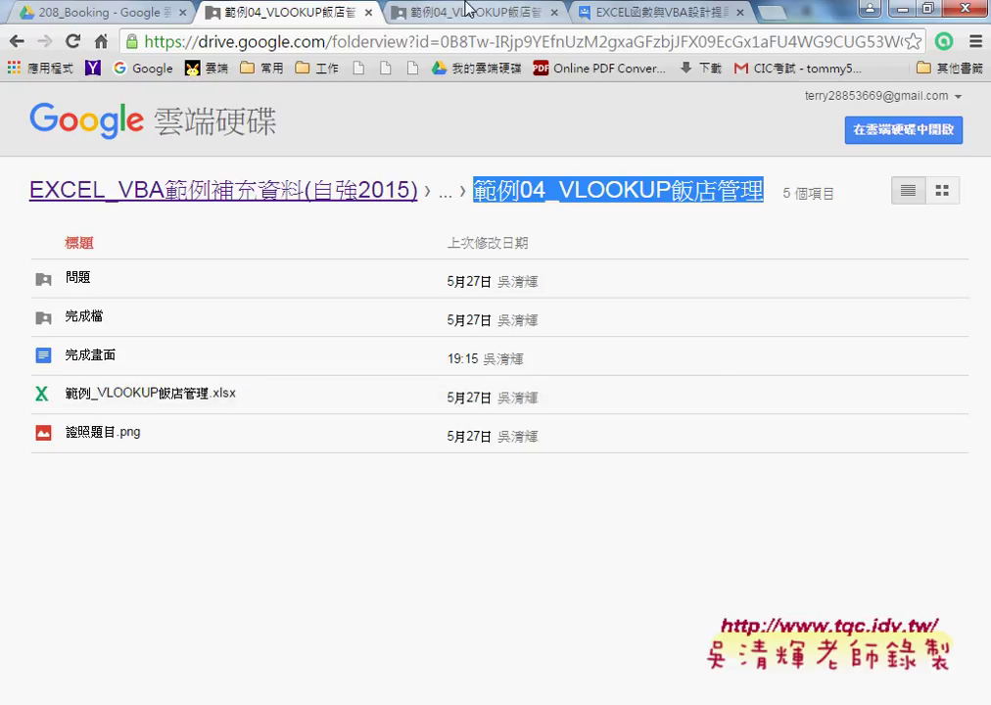
Step: Reload the Google Drive exercise folder and open the 完成畫面 document in Google Docs
{"action": "left_click", "coordinate": [461, 12]}
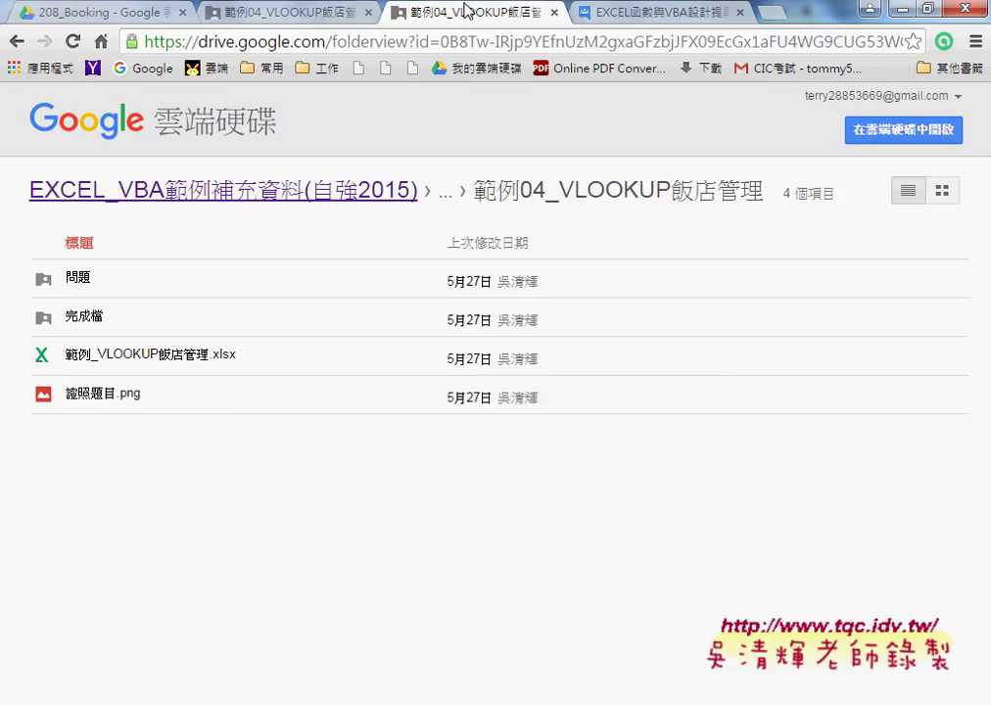
{"action": "left_click", "coordinate": [72, 42]}
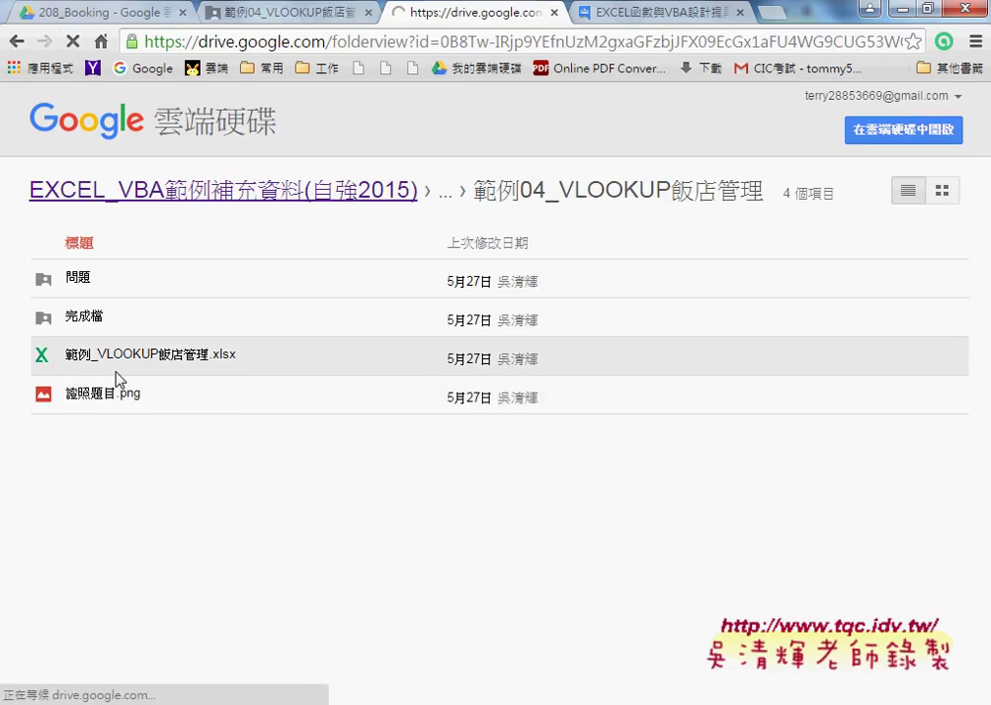
{"action": "left_click", "coordinate": [196, 370]}
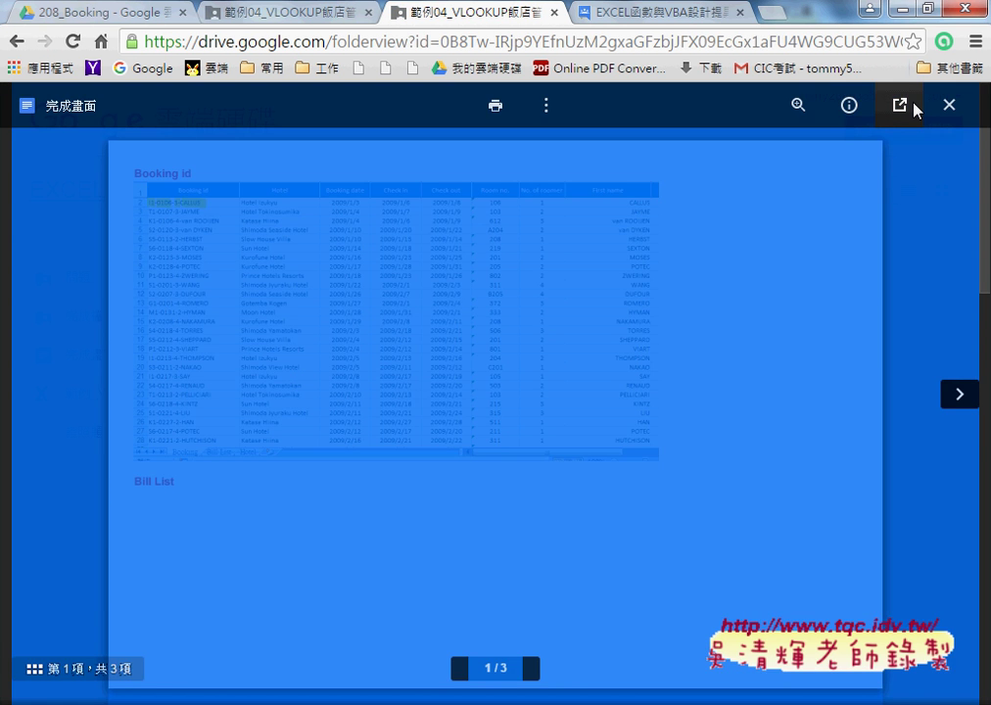
{"action": "left_click", "coordinate": [914, 104]}
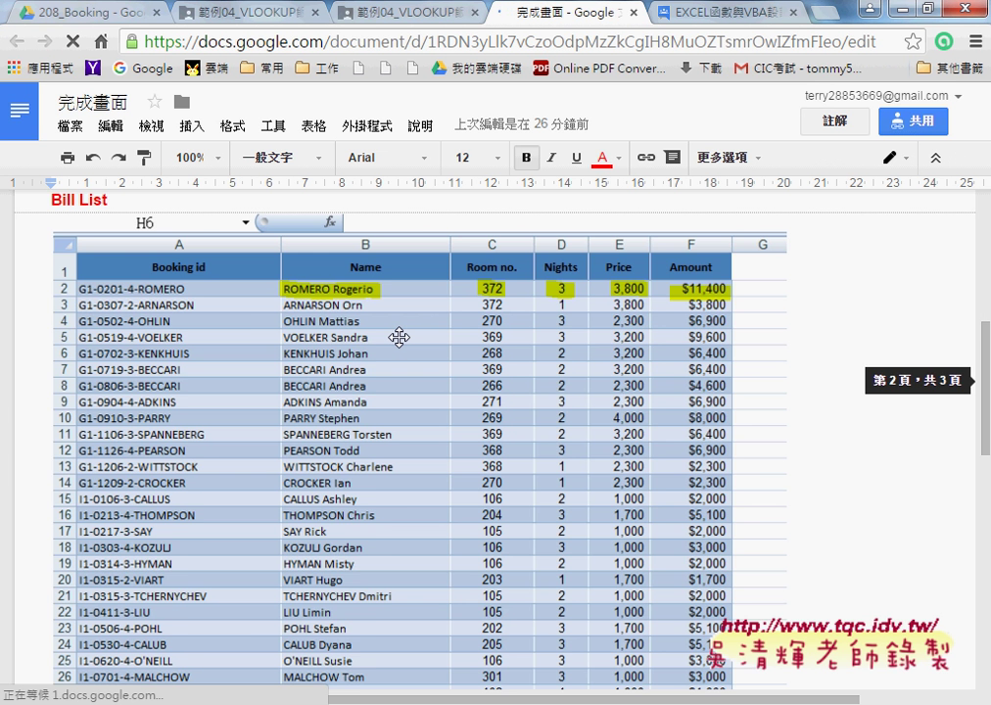
Step: Scroll through the 完成畫面 reference screenshots of the Booking formulas
{"action": "scroll", "coordinate": [400, 337], "scroll_direction": "up", "scroll_amount": 2}
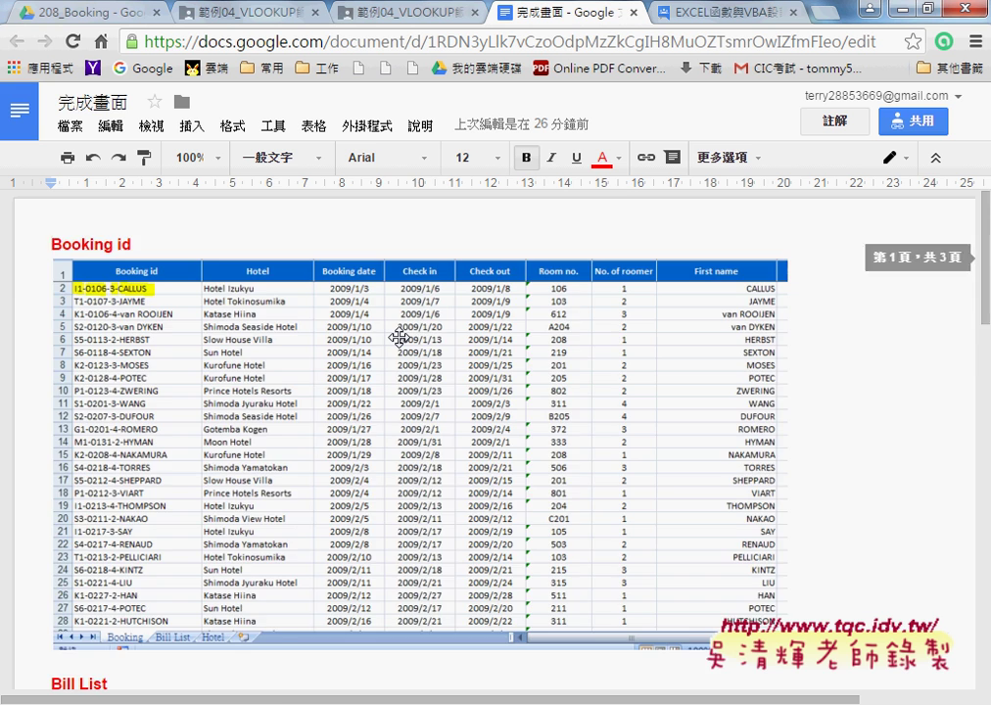
{"action": "scroll", "coordinate": [399, 337], "scroll_direction": "down", "scroll_amount": 5}
{"action": "scroll", "coordinate": [399, 337], "scroll_direction": "down", "scroll_amount": 3}
{"action": "scroll", "coordinate": [399, 337], "scroll_direction": "down", "scroll_amount": 1}
{"action": "scroll", "coordinate": [564, 347], "scroll_direction": "down", "scroll_amount": 1}
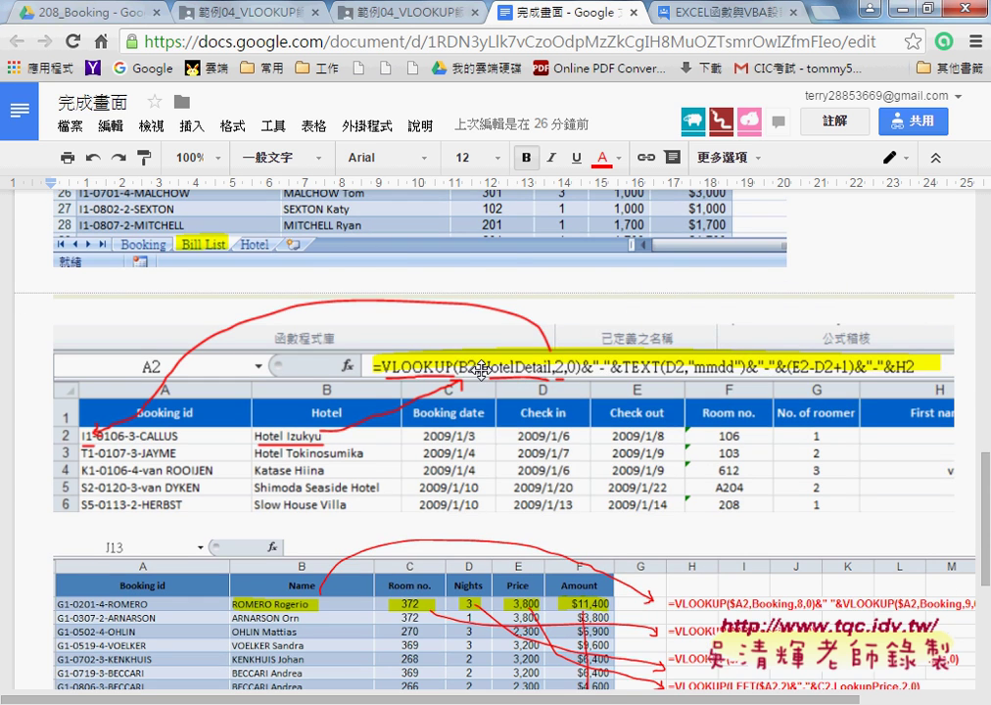
{"action": "scroll", "coordinate": [481, 370], "scroll_direction": "down", "scroll_amount": 4}
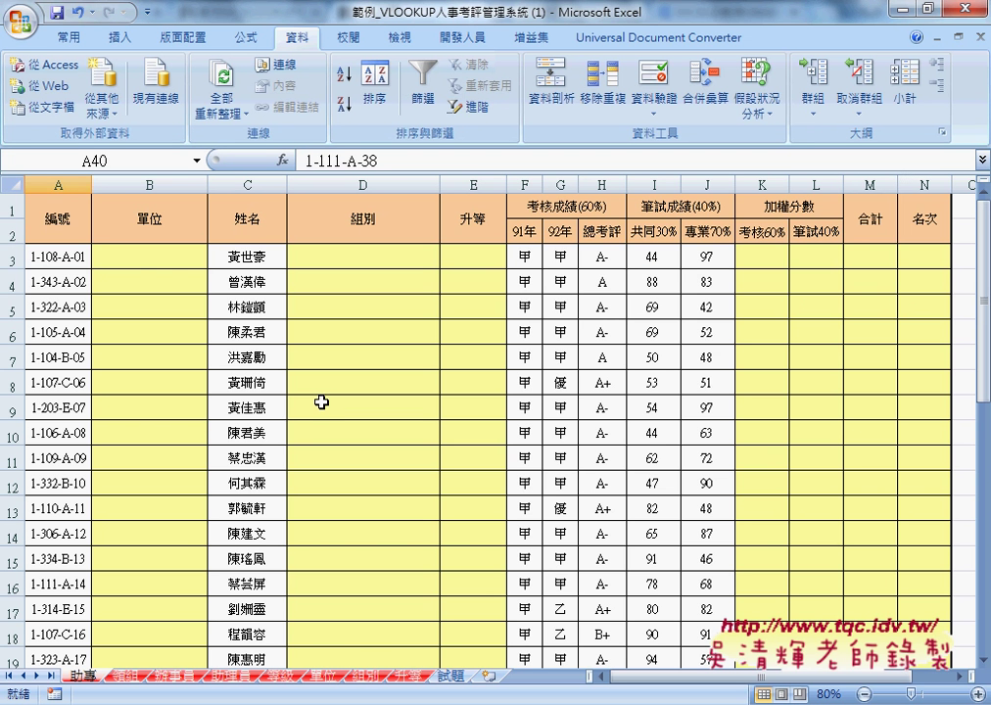
{"action": "left_click", "coordinate": [174, 256]}
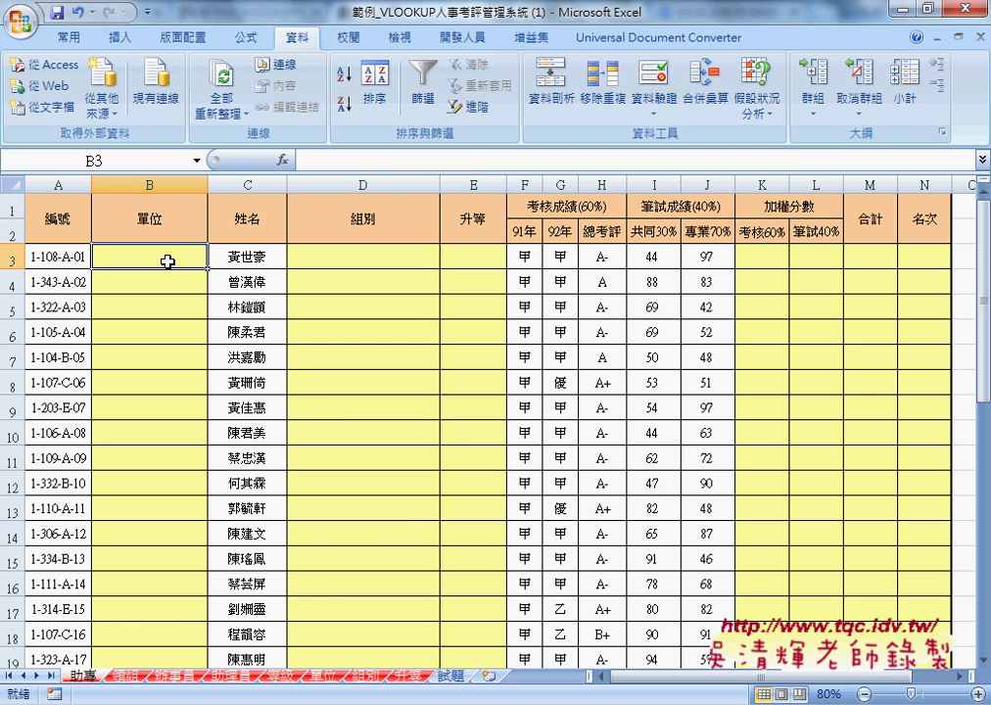
{"action": "left_click", "coordinate": [327, 676]}
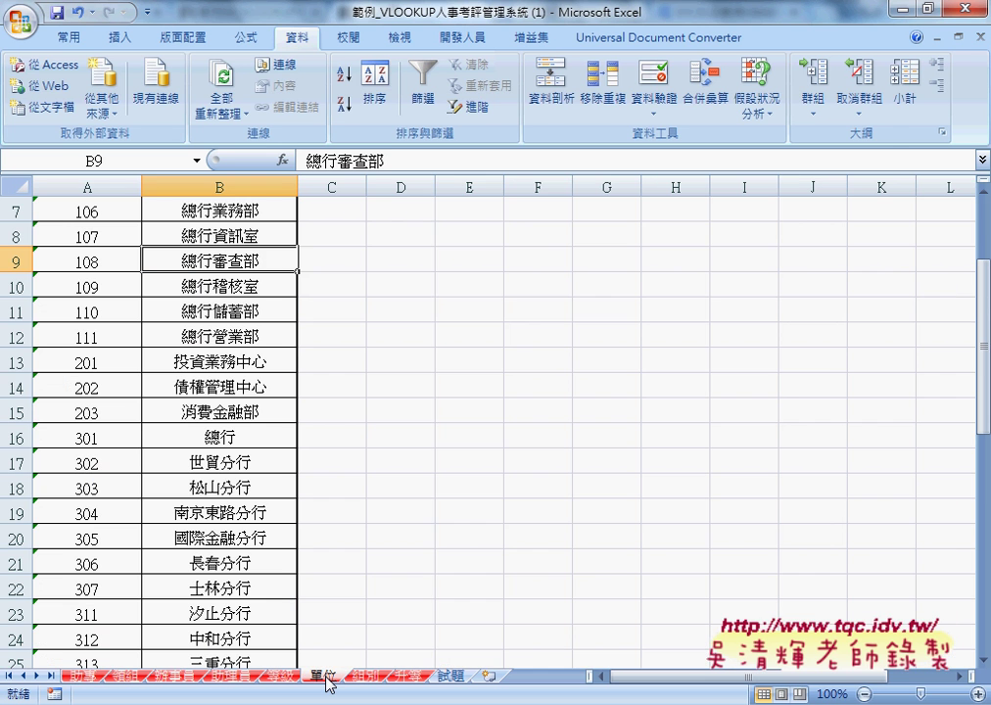
{"action": "left_click", "coordinate": [249, 40]}
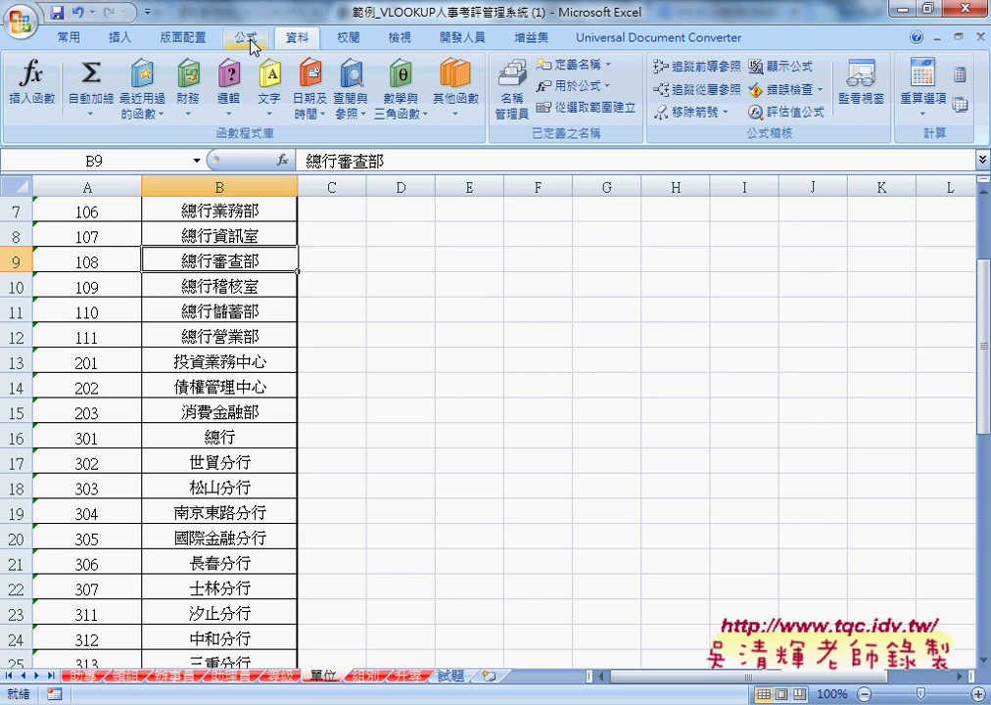
{"action": "left_click", "coordinate": [511, 98]}
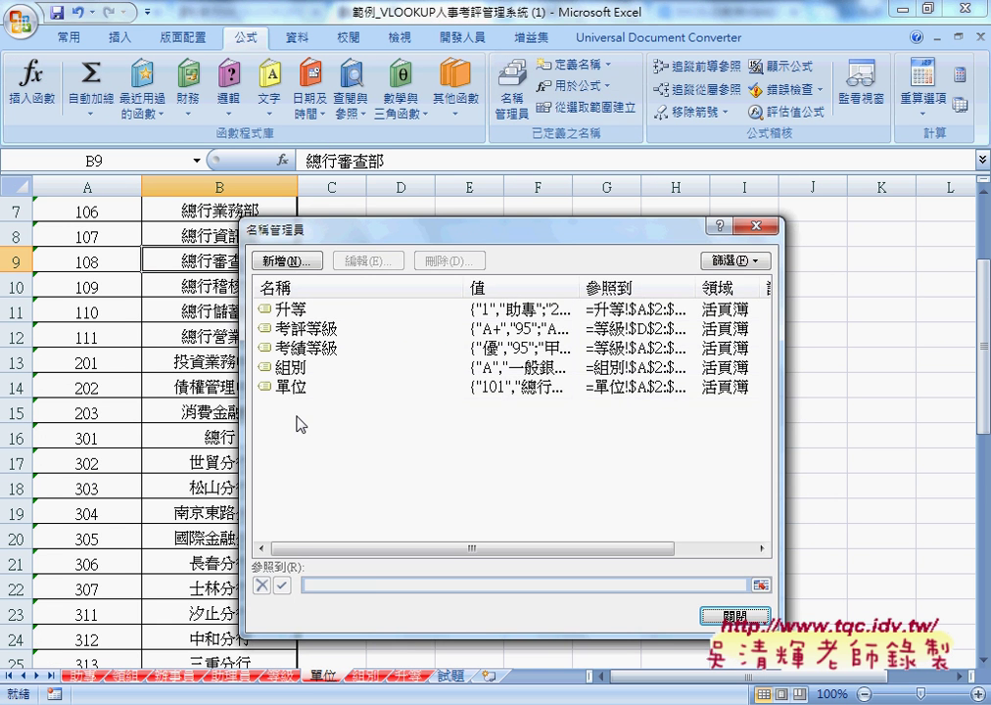
{"action": "left_click_drag", "start_coordinate": [299, 420], "coordinate": [284, 306]}
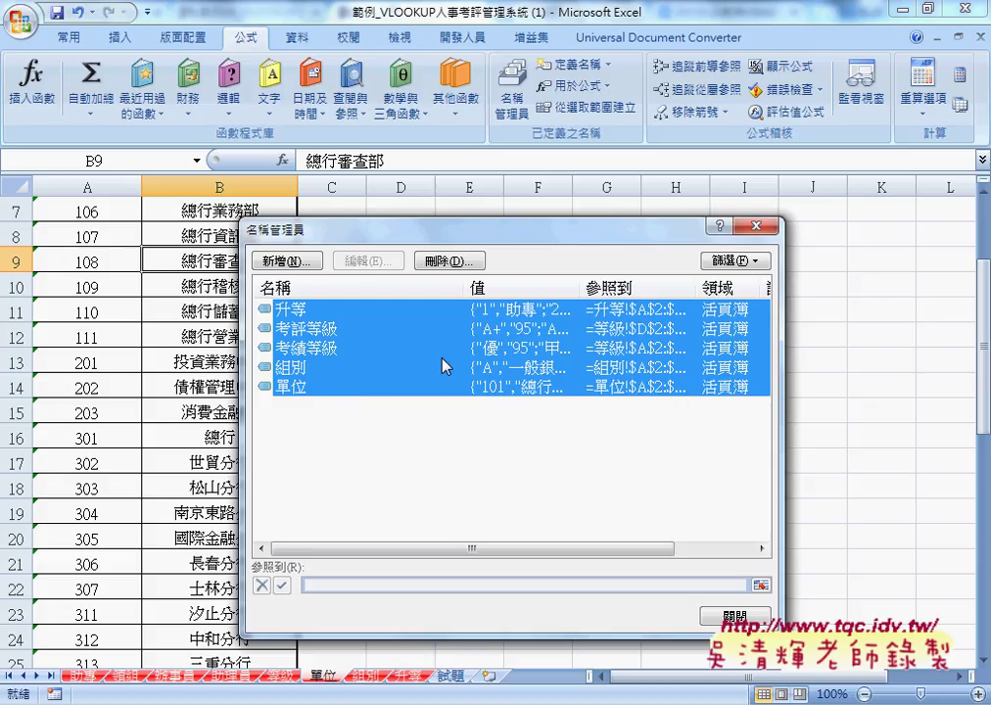
{"action": "left_click", "coordinate": [755, 226]}
{"action": "left_click", "coordinate": [101, 676]}
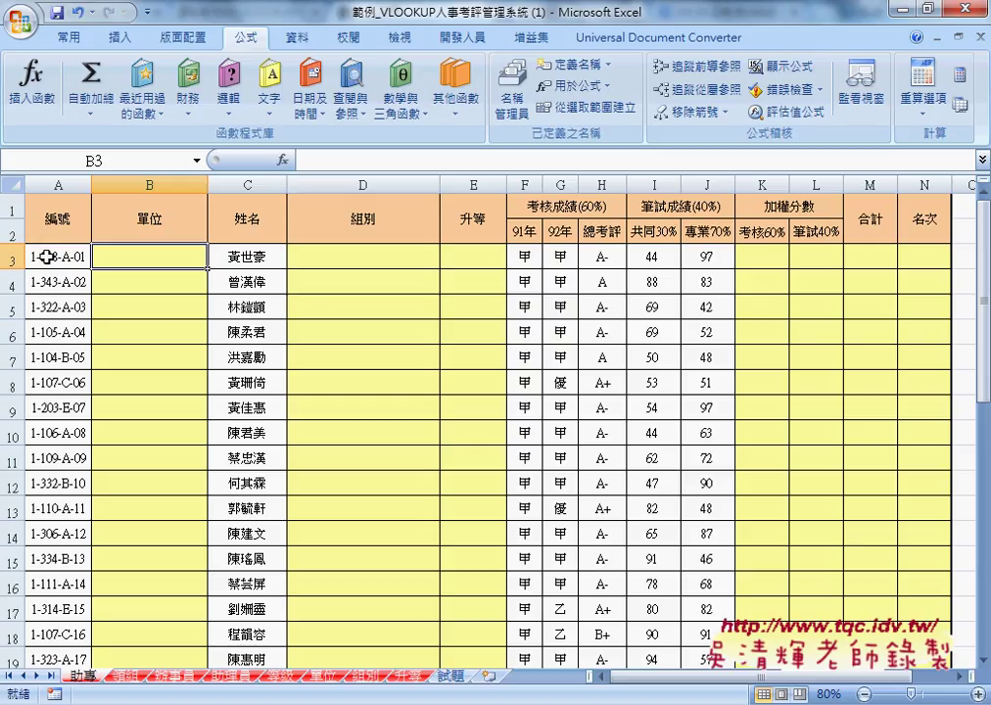
Step: Insert =MID(A3,3,3) into B3 from the Text functions, showing 108
{"action": "left_click", "coordinate": [282, 160]}
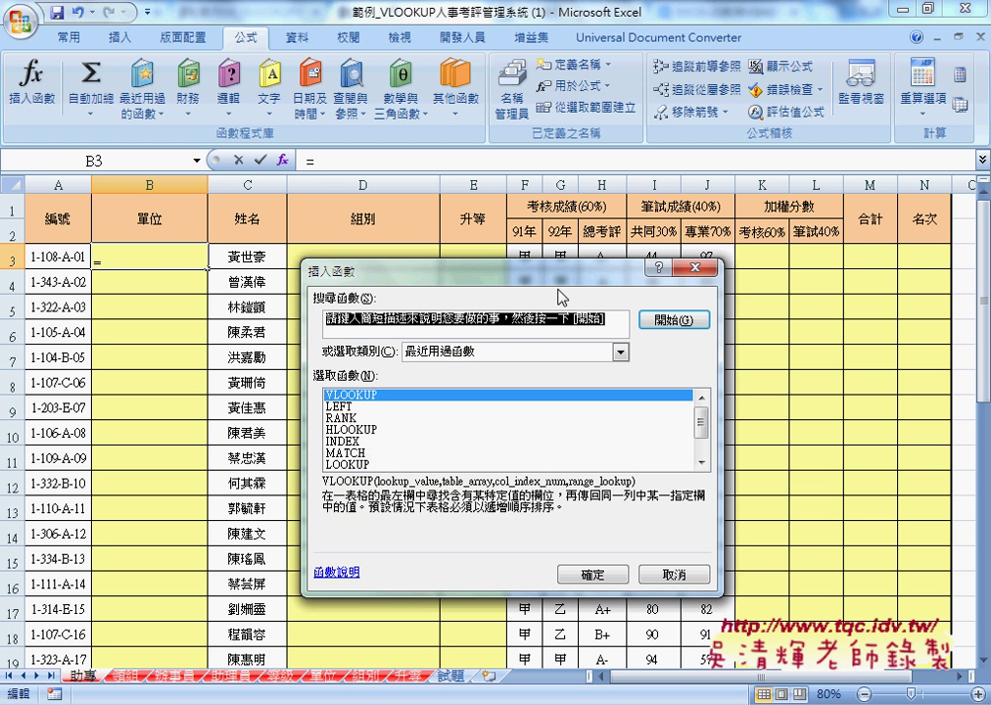
{"action": "left_click", "coordinate": [546, 355]}
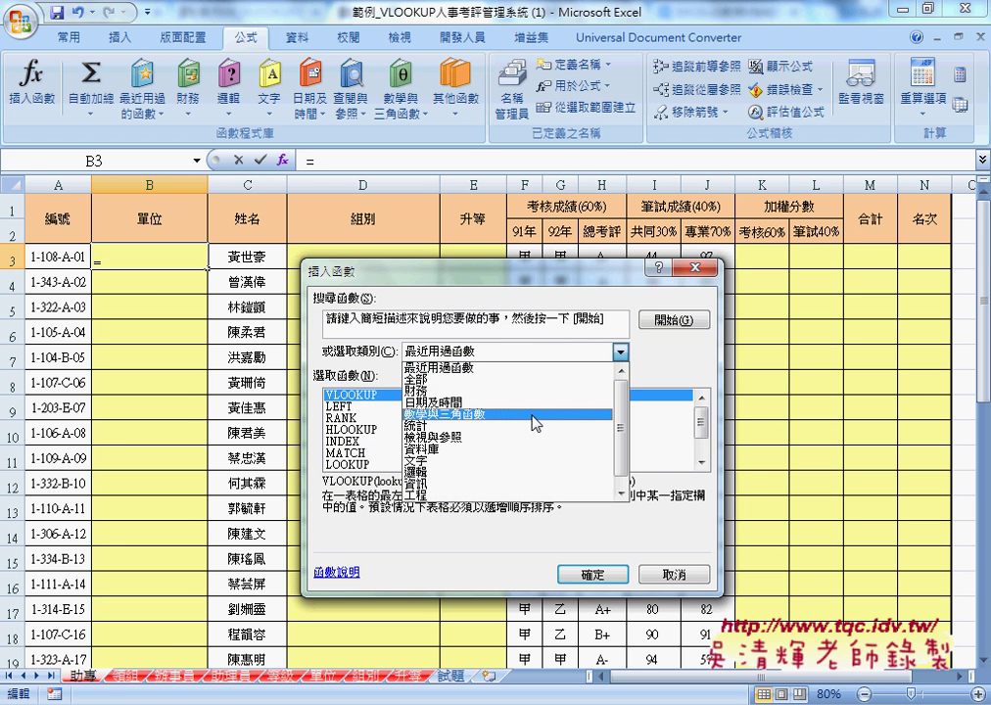
{"action": "left_click", "coordinate": [460, 482]}
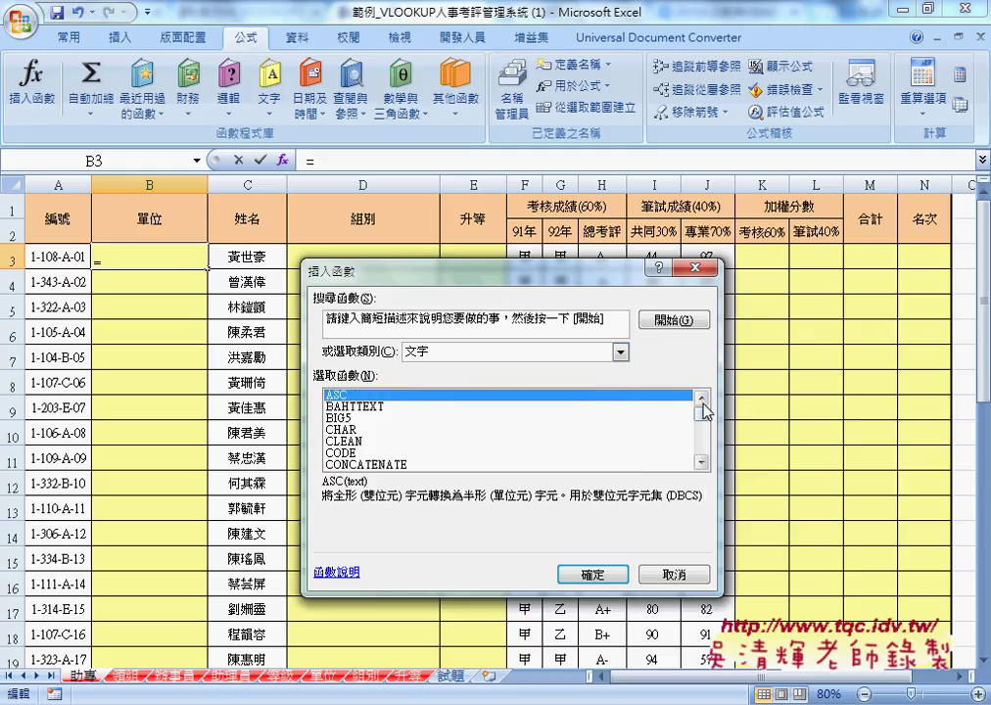
{"action": "left_click_drag", "start_coordinate": [701, 415], "coordinate": [703, 433]}
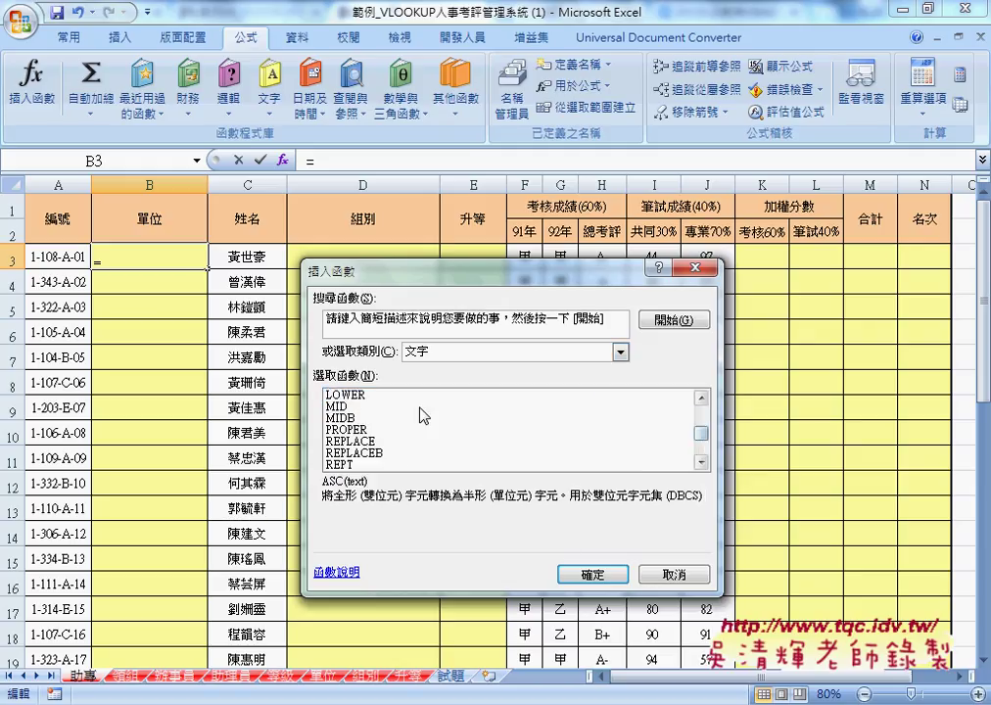
{"action": "key", "text": "m"}
{"action": "left_click_drag", "start_coordinate": [452, 284], "coordinate": [474, 229]}
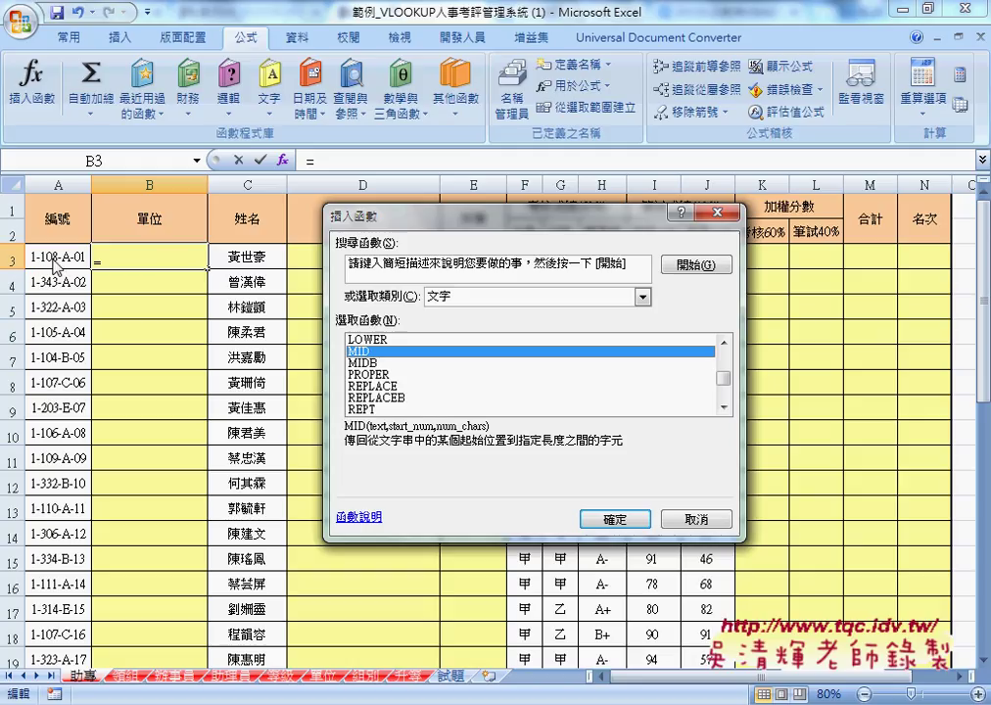
{"action": "left_click", "coordinate": [619, 519]}
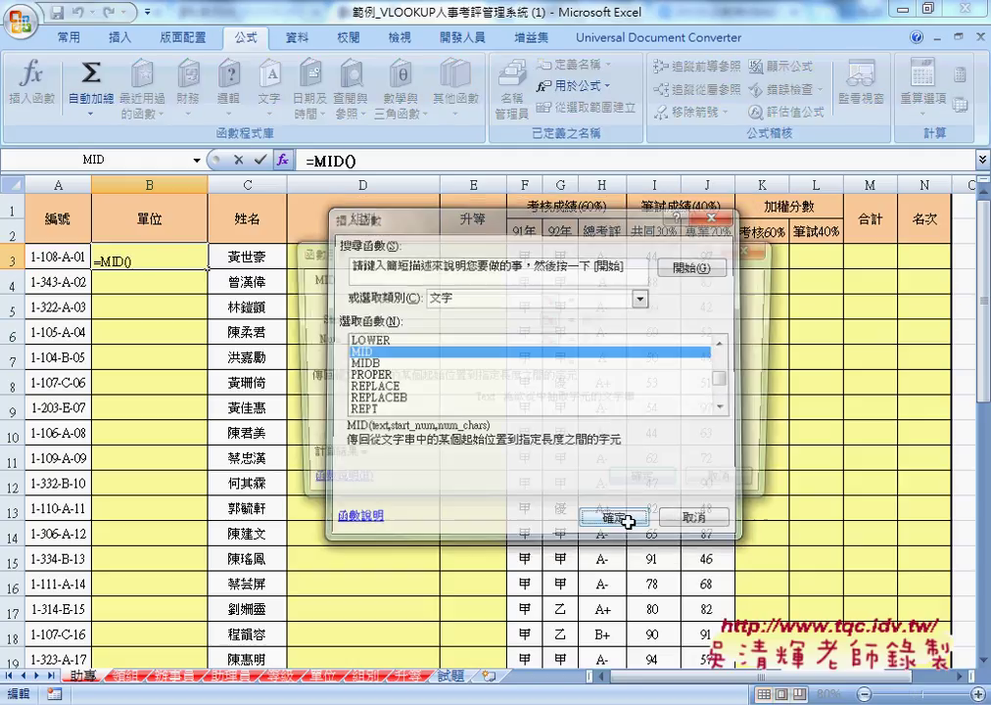
{"action": "left_click", "coordinate": [78, 260]}
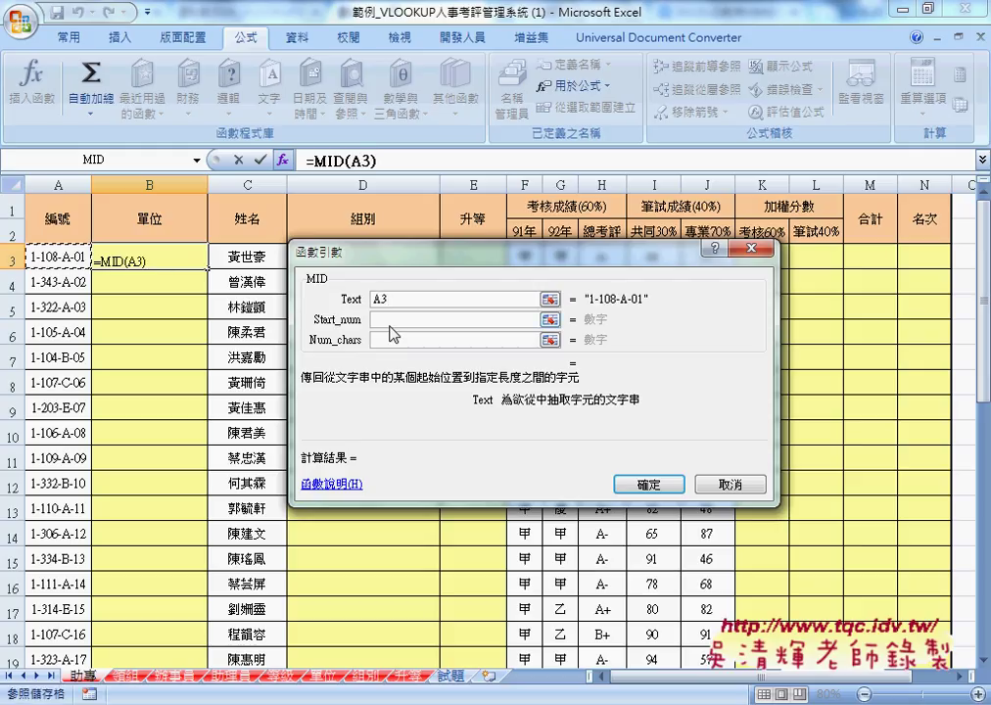
{"action": "left_click", "coordinate": [391, 321]}
{"action": "type", "text": "3"}
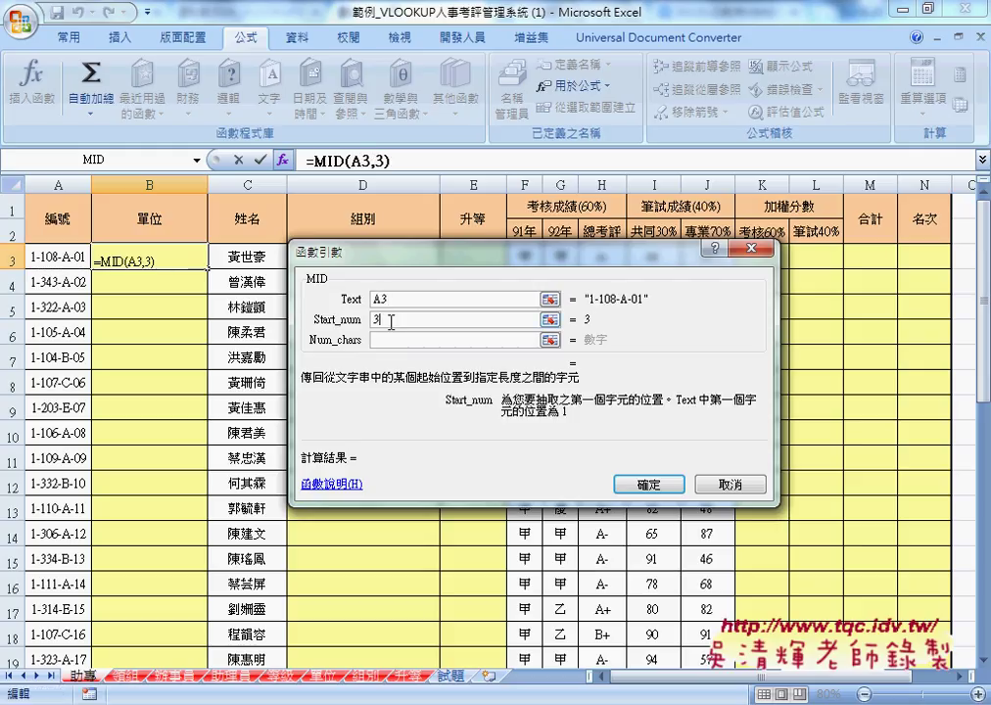
{"action": "left_click", "coordinate": [391, 338]}
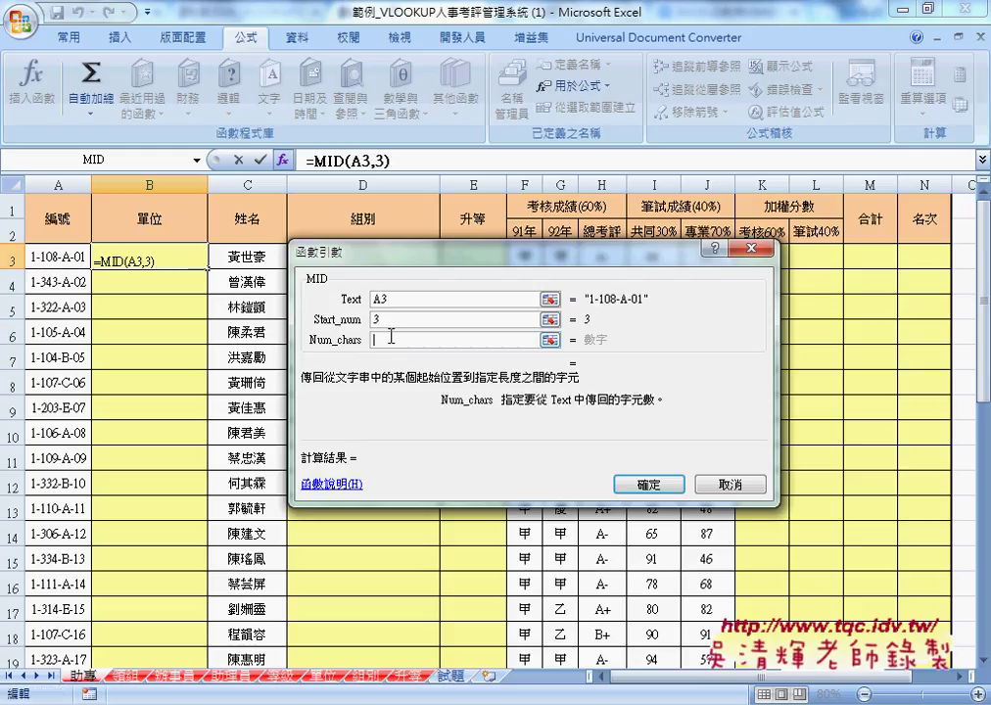
{"action": "type", "text": "3"}
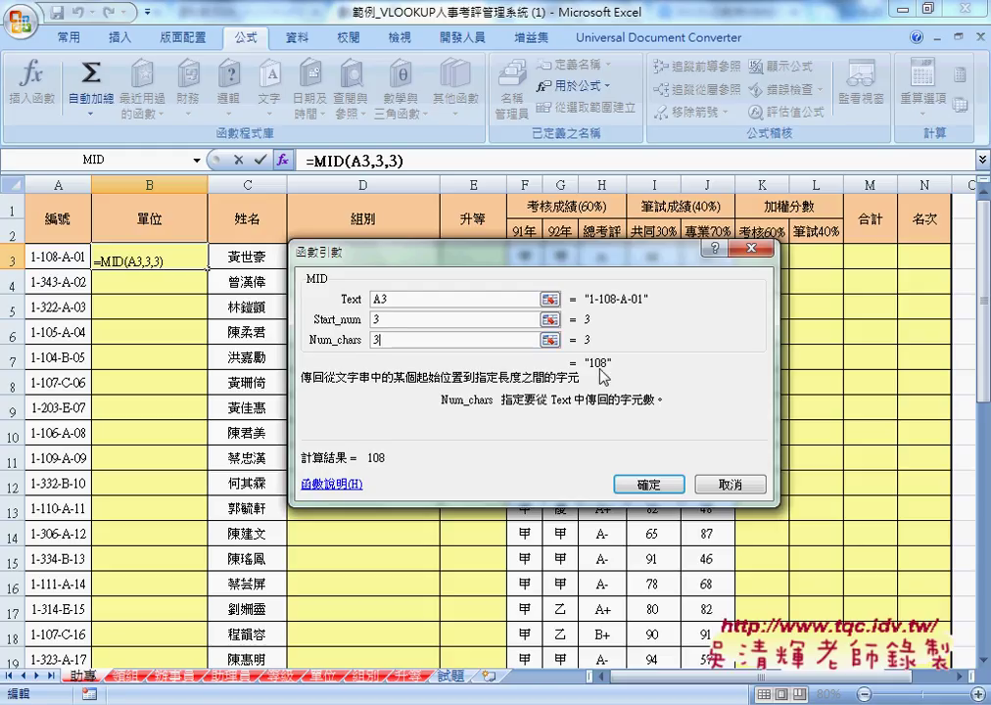
{"action": "left_click", "coordinate": [650, 484]}
Step: Cut MID(A3,3,3) out of the B3 formula, leaving a bare =
{"action": "left_click", "coordinate": [326, 162]}
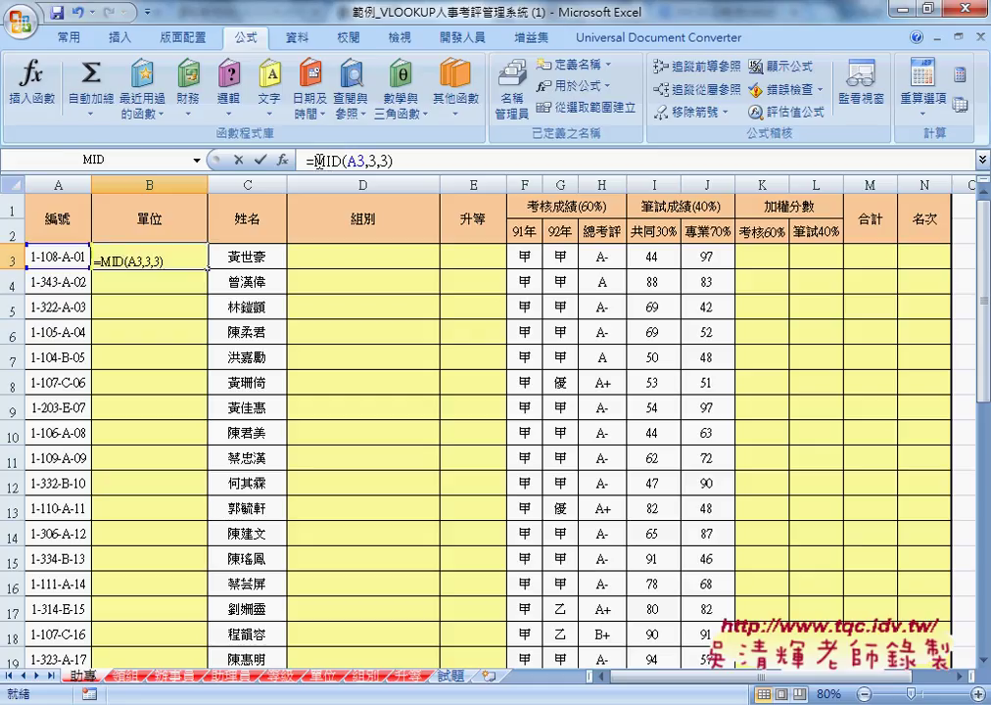
{"action": "left_click_drag", "start_coordinate": [311, 159], "coordinate": [404, 159]}
{"action": "right_click", "coordinate": [411, 163]}
{"action": "left_click", "coordinate": [451, 177]}
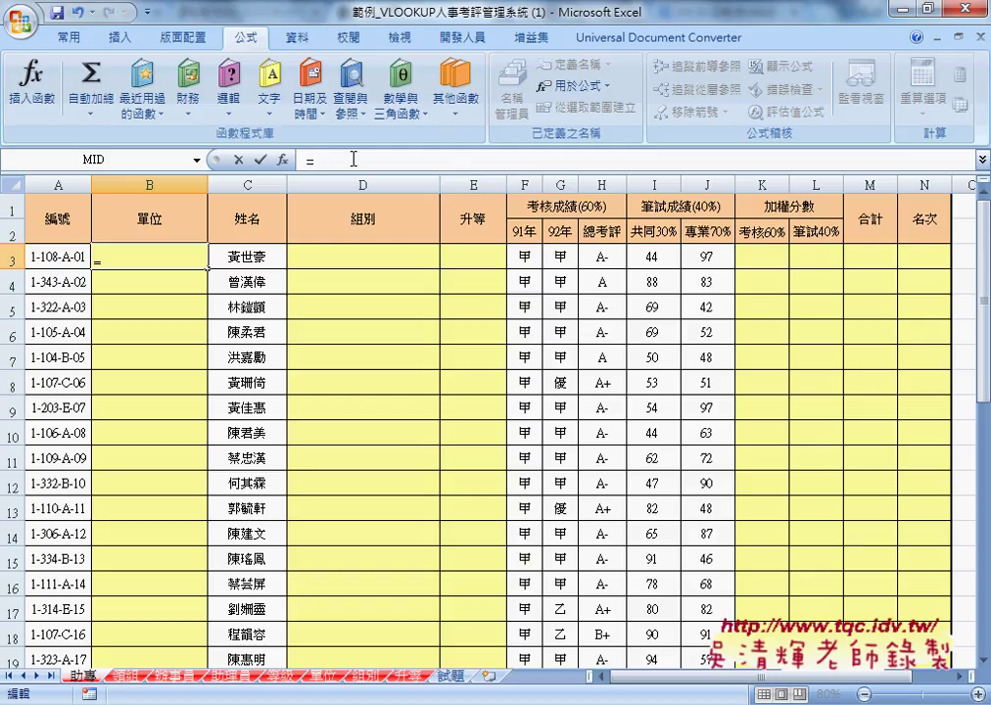
Step: Insert VLOOKUP in B3 with pasted MID(A3,3,3) as lookup value and the 單位 named range
{"action": "left_click", "coordinate": [282, 158]}
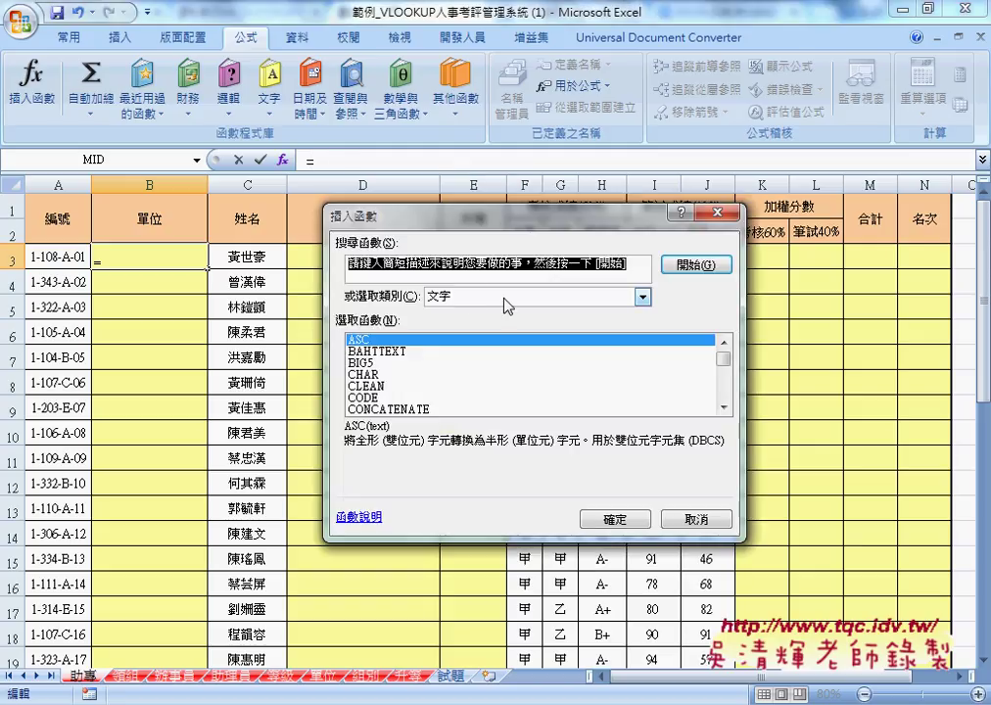
{"action": "left_click", "coordinate": [503, 299]}
{"action": "left_click", "coordinate": [503, 312]}
{"action": "left_click", "coordinate": [382, 350]}
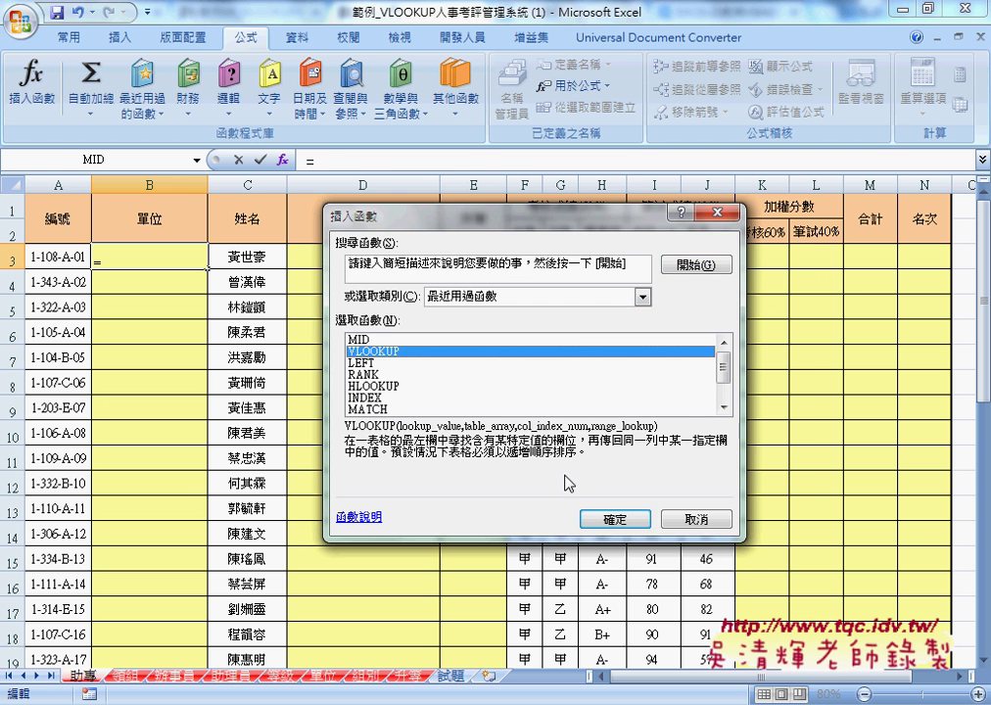
{"action": "left_click", "coordinate": [614, 519]}
{"action": "right_click", "coordinate": [454, 283]}
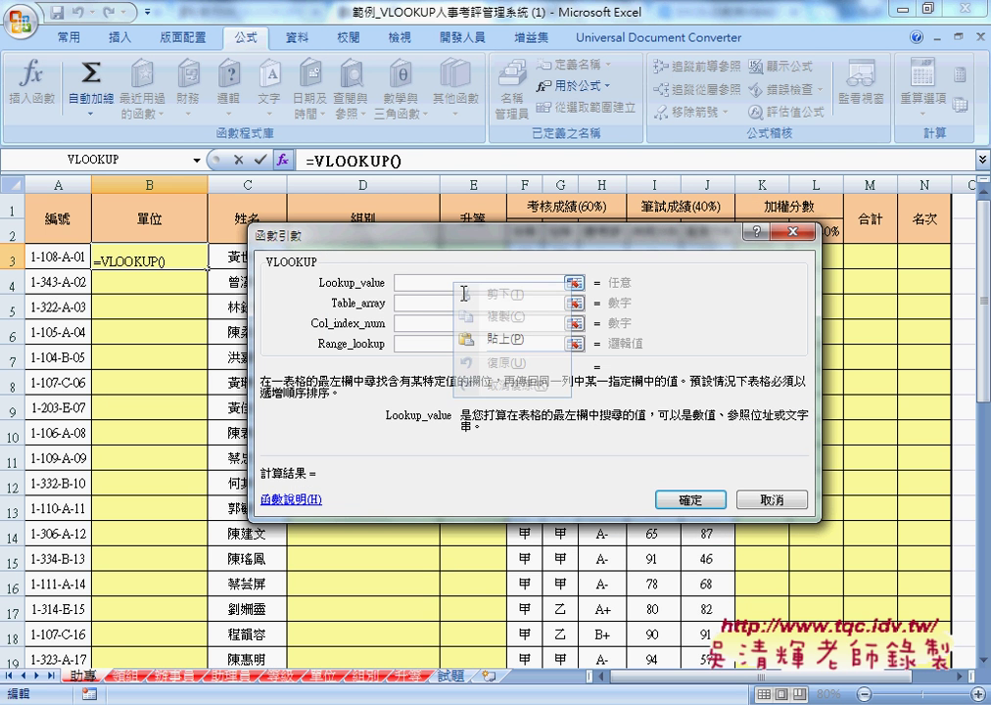
{"action": "left_click", "coordinate": [503, 340]}
{"action": "left_click", "coordinate": [433, 304]}
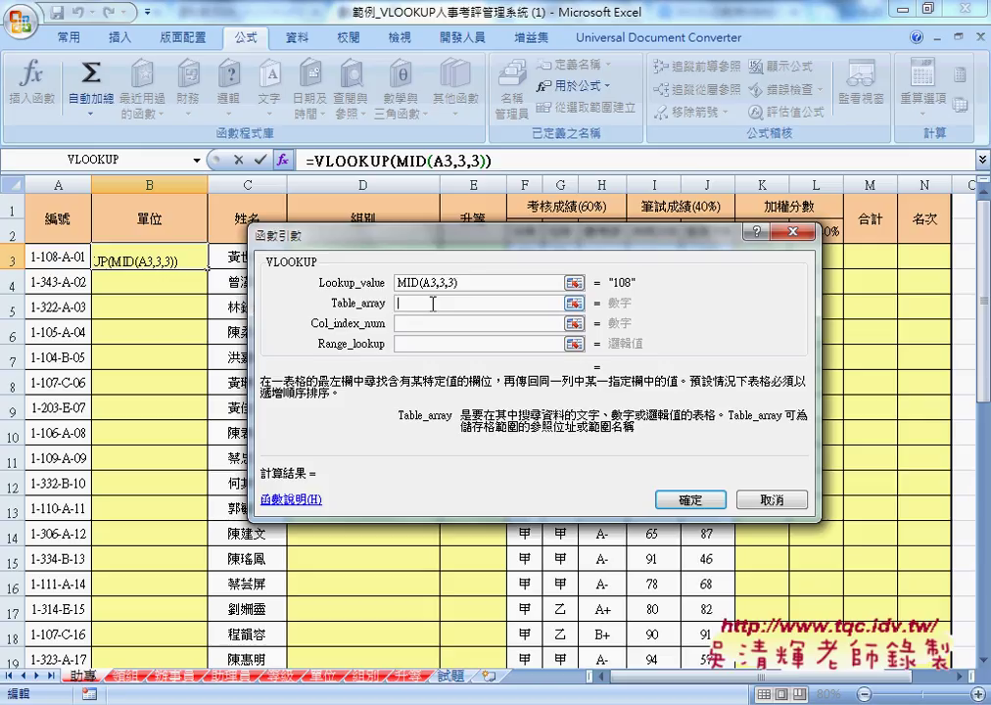
{"action": "key", "text": "F3"}
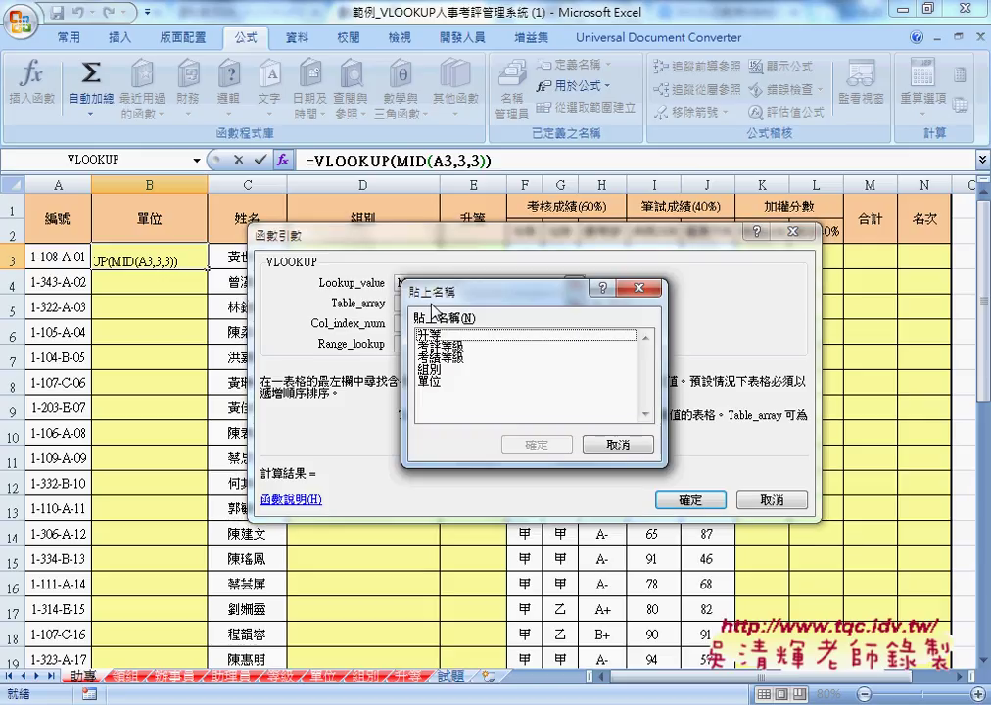
{"action": "left_click", "coordinate": [429, 381]}
{"action": "left_click", "coordinate": [537, 445]}
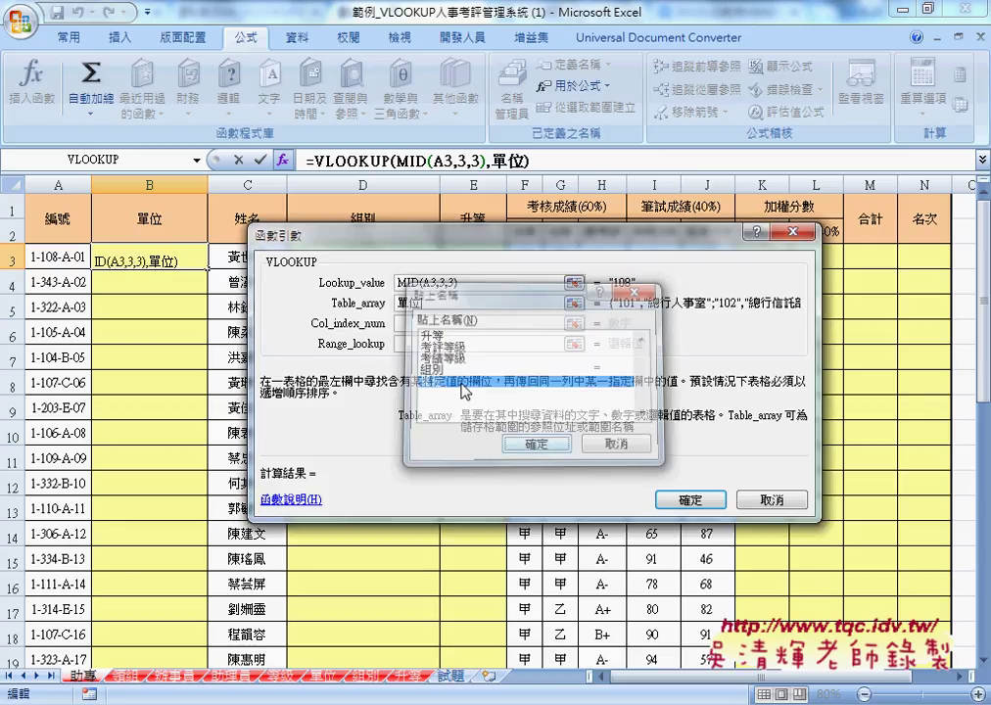
Step: Set column 2 and exact match 0, then fill the unit lookup down column B
{"action": "left_click", "coordinate": [417, 324]}
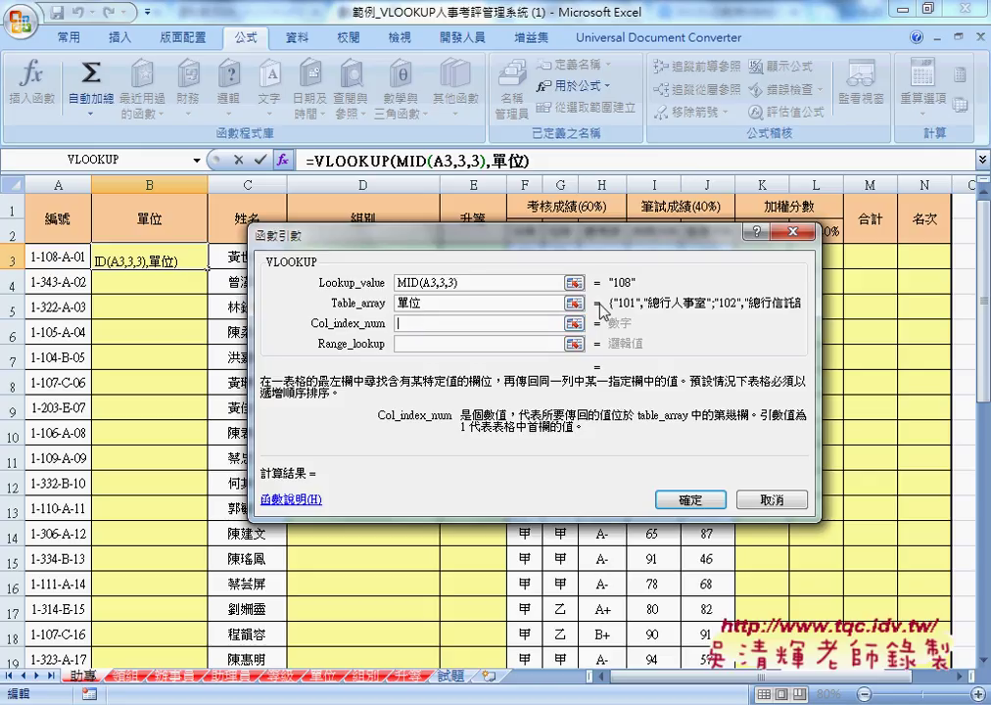
{"action": "left_click", "coordinate": [421, 304]}
{"action": "left_click_drag", "start_coordinate": [447, 236], "coordinate": [553, 228]}
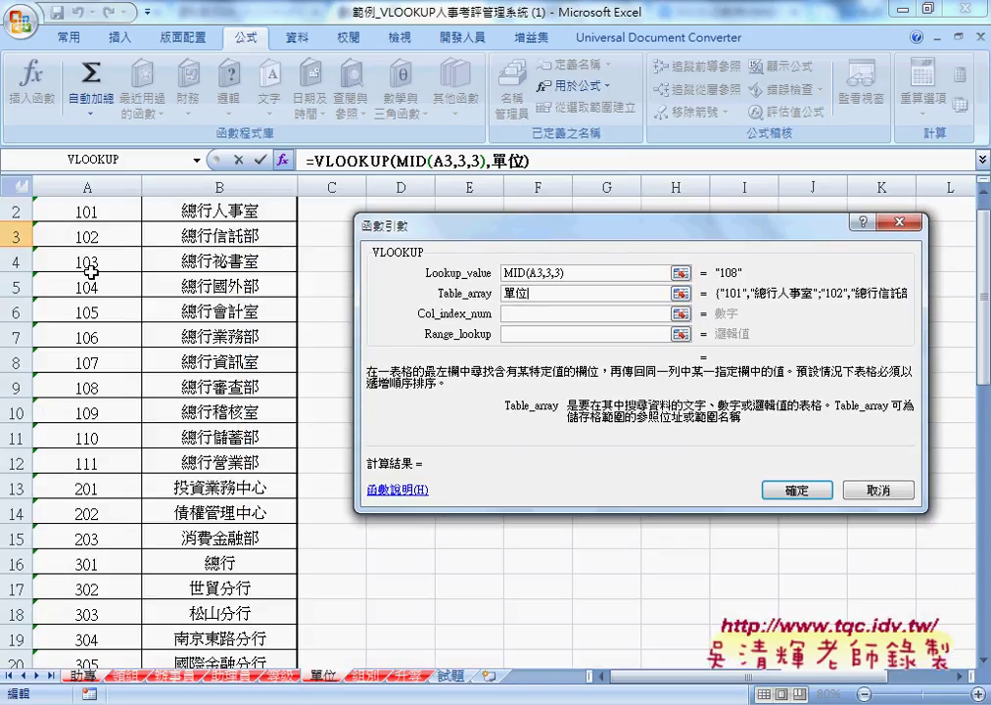
{"action": "left_click", "coordinate": [528, 314]}
{"action": "type", "text": "2"}
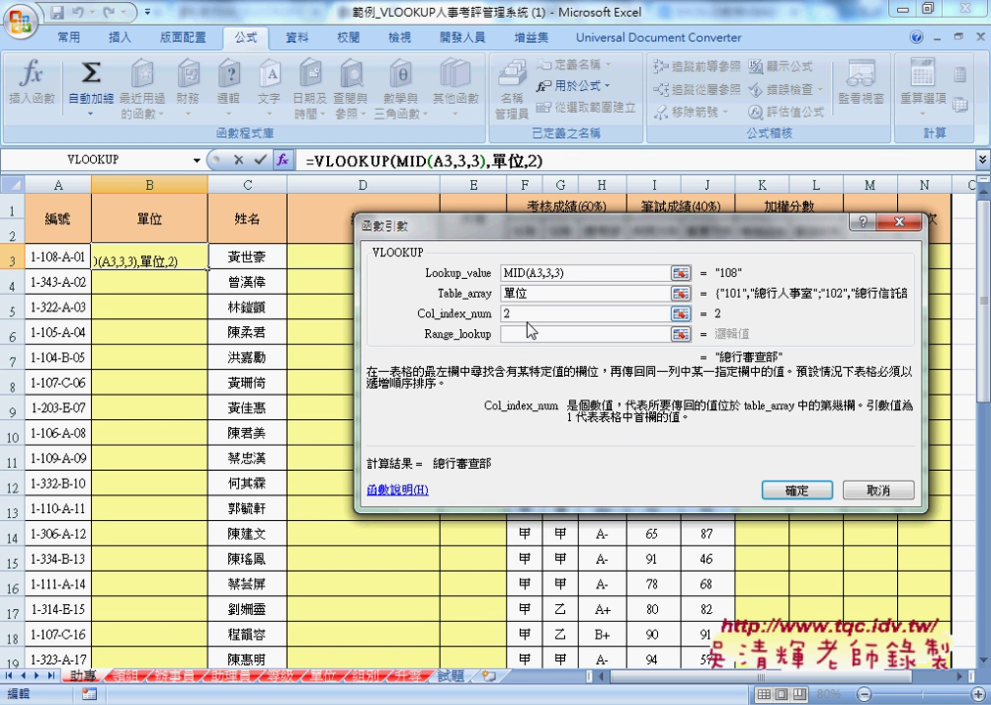
{"action": "key", "text": "Tab"}
{"action": "type", "text": "0"}
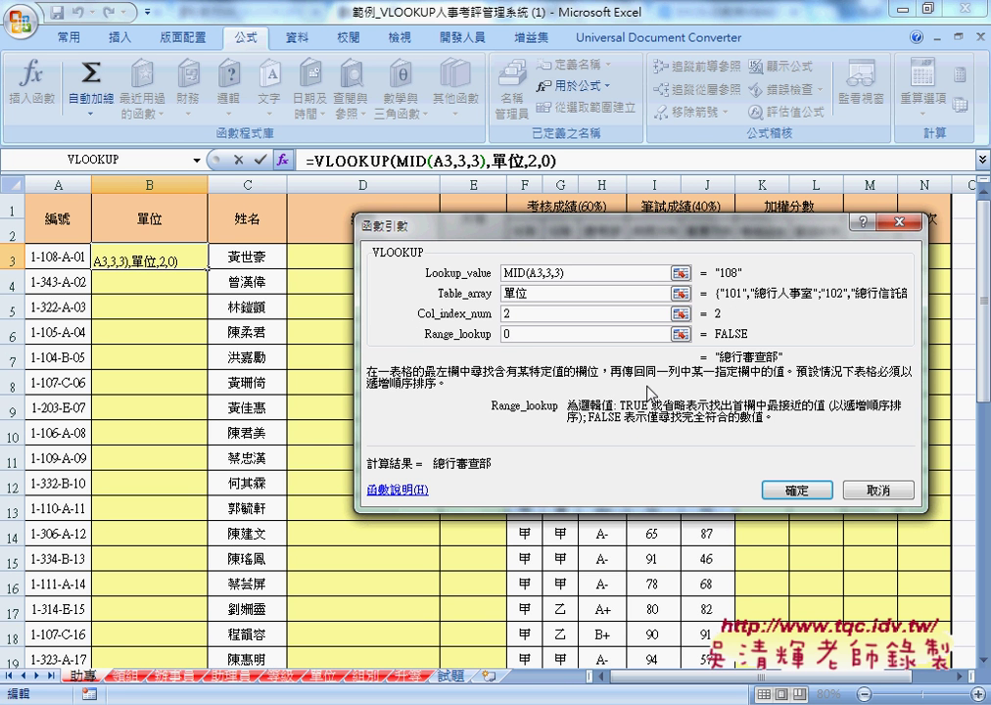
{"action": "left_click", "coordinate": [793, 490]}
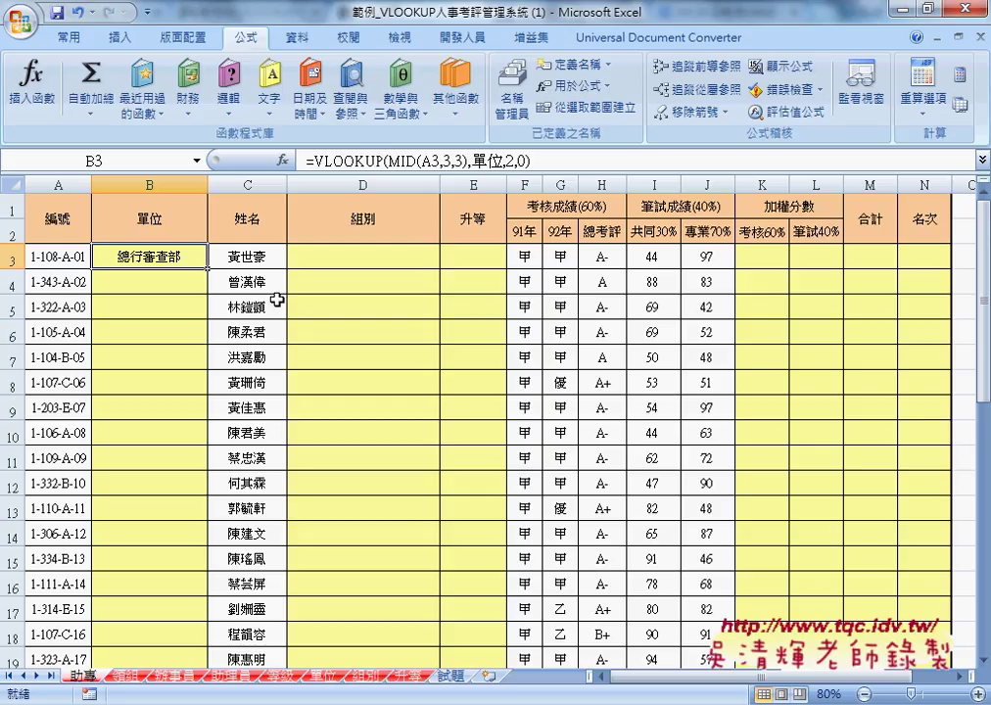
{"action": "double_click", "coordinate": [210, 268]}
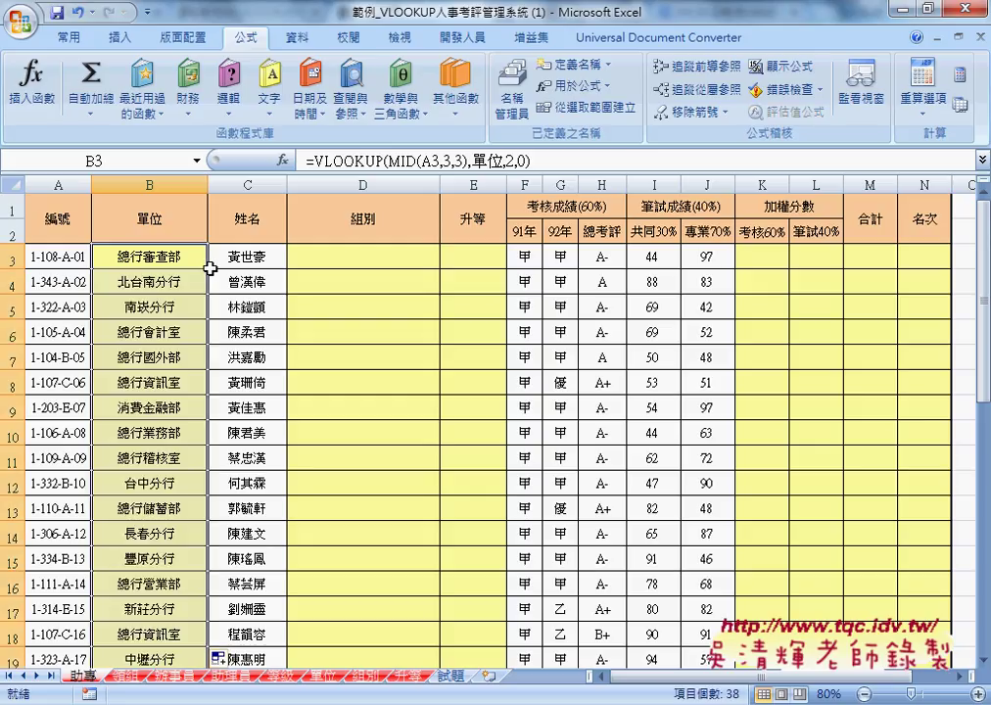
{"action": "left_click", "coordinate": [354, 263]}
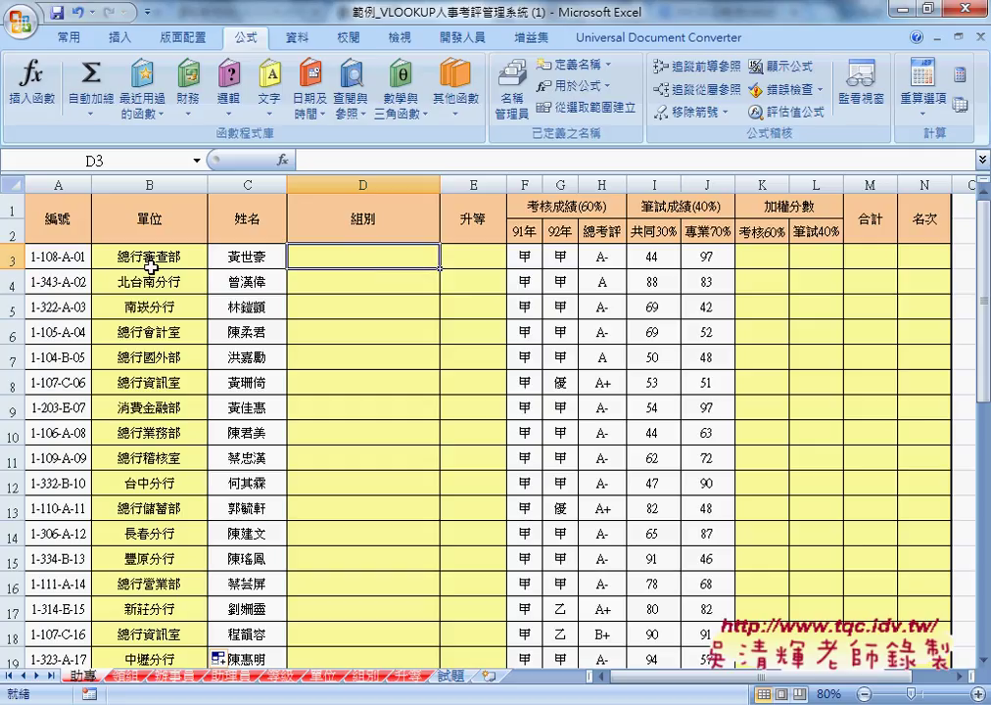
Step: Check the 組別 sheet's group code table, then start a function for D3
{"action": "left_click", "coordinate": [365, 676]}
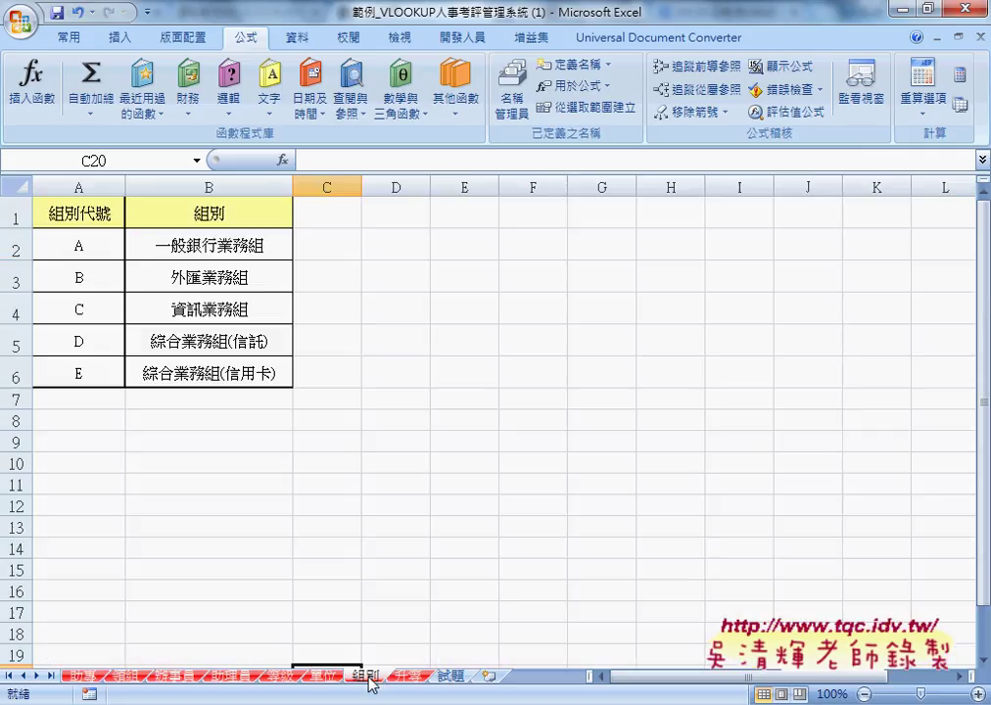
{"action": "left_click", "coordinate": [80, 676]}
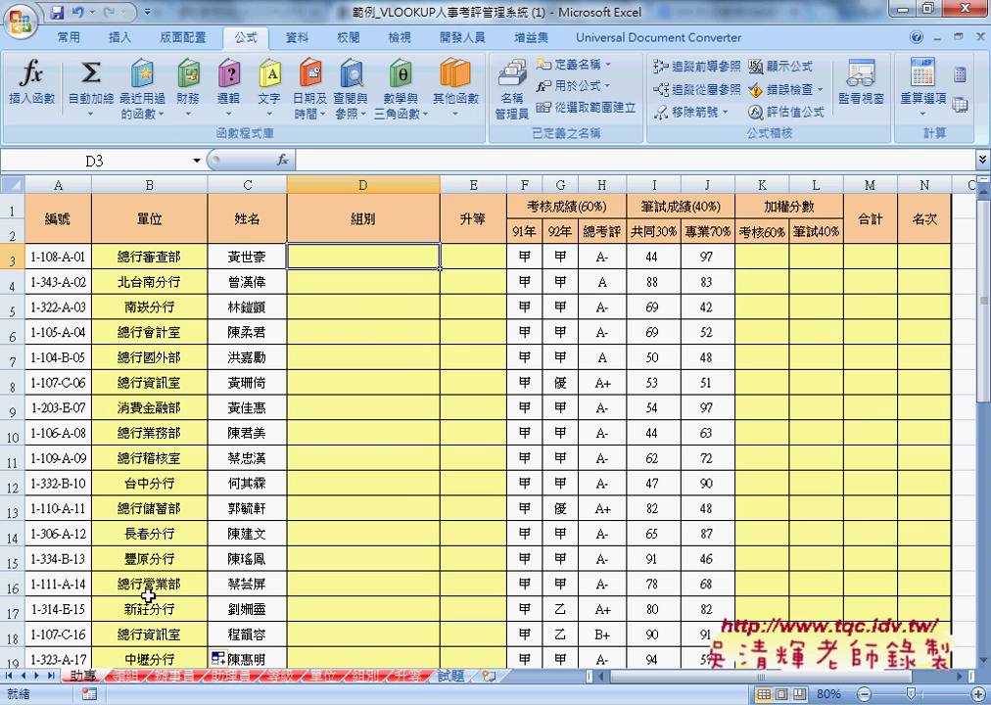
{"action": "left_click", "coordinate": [284, 160]}
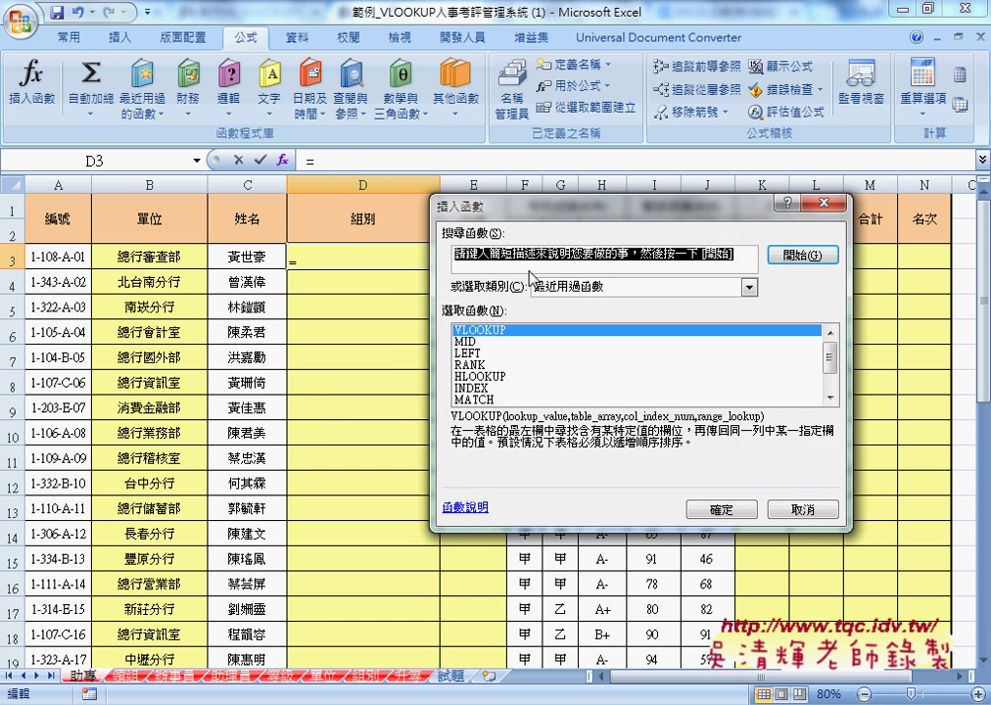
Step: Build =MID(A3,7,1) in D3, then cut the MID part from the formula
{"action": "double_click", "coordinate": [490, 342]}
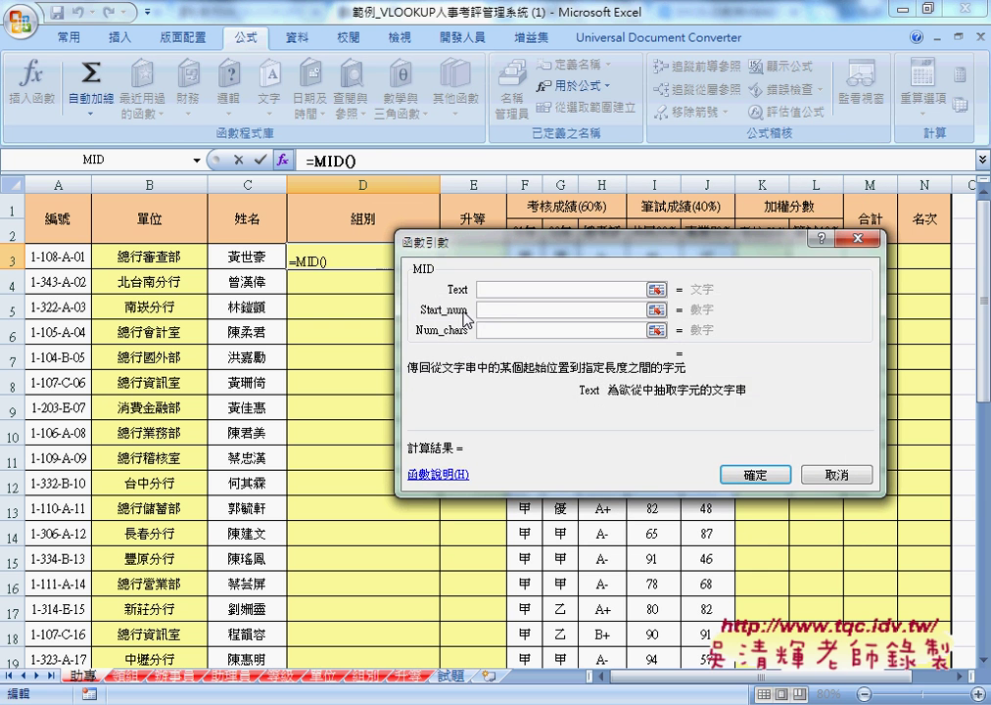
{"action": "left_click", "coordinate": [77, 265]}
{"action": "left_click", "coordinate": [518, 310]}
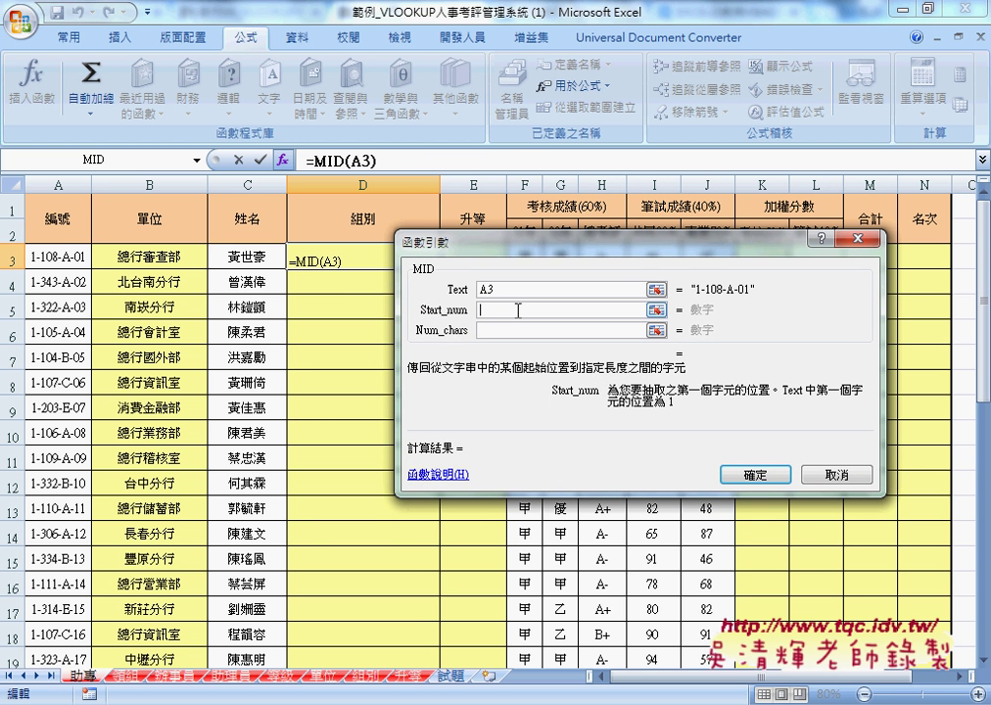
{"action": "type", "text": "7"}
{"action": "key", "text": "Tab"}
{"action": "type", "text": "1"}
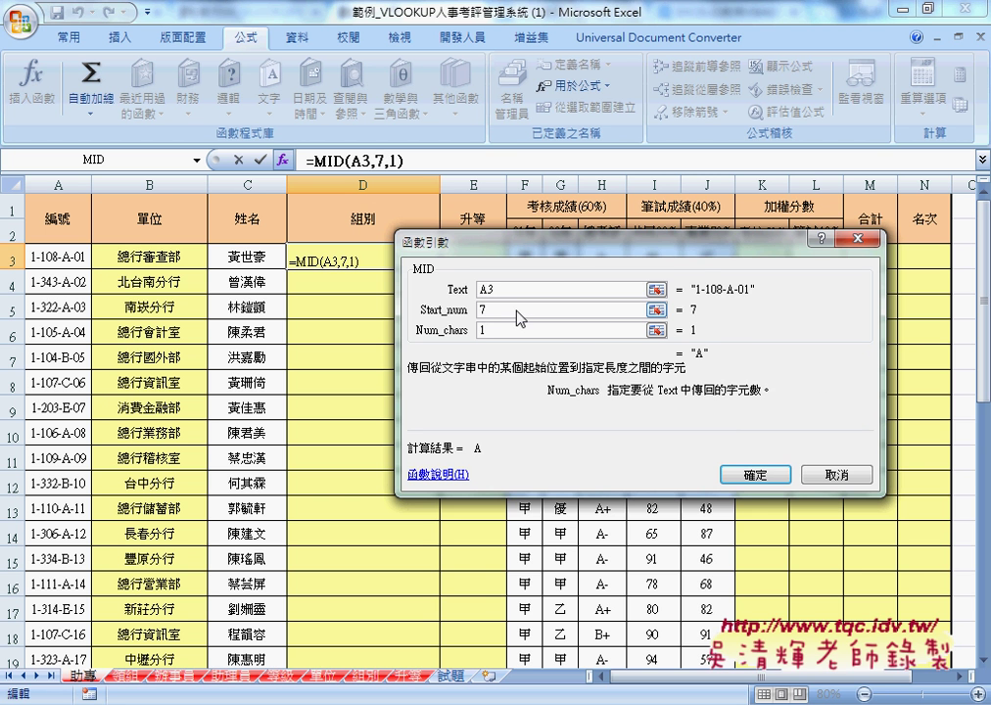
{"action": "left_click", "coordinate": [759, 474]}
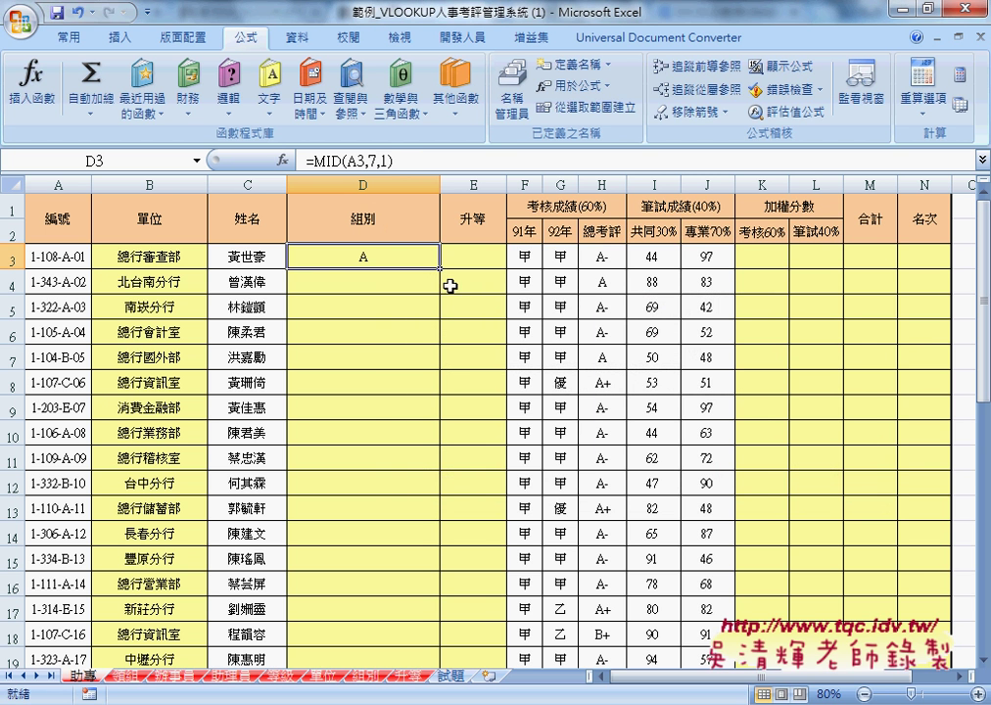
{"action": "left_click_drag", "start_coordinate": [392, 160], "coordinate": [315, 159]}
{"action": "right_click", "coordinate": [334, 164]}
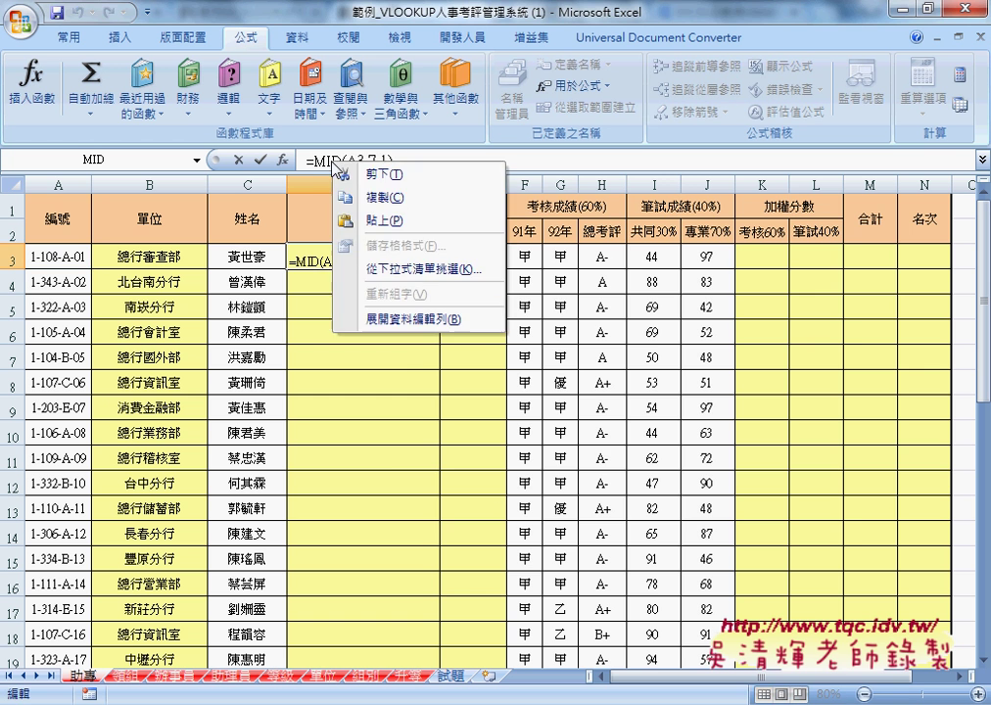
{"action": "left_click", "coordinate": [378, 175]}
Step: Insert VLOOKUP with pasted MID(A3,7,1) as lookup value and the 組別 named range
{"action": "left_click", "coordinate": [281, 160]}
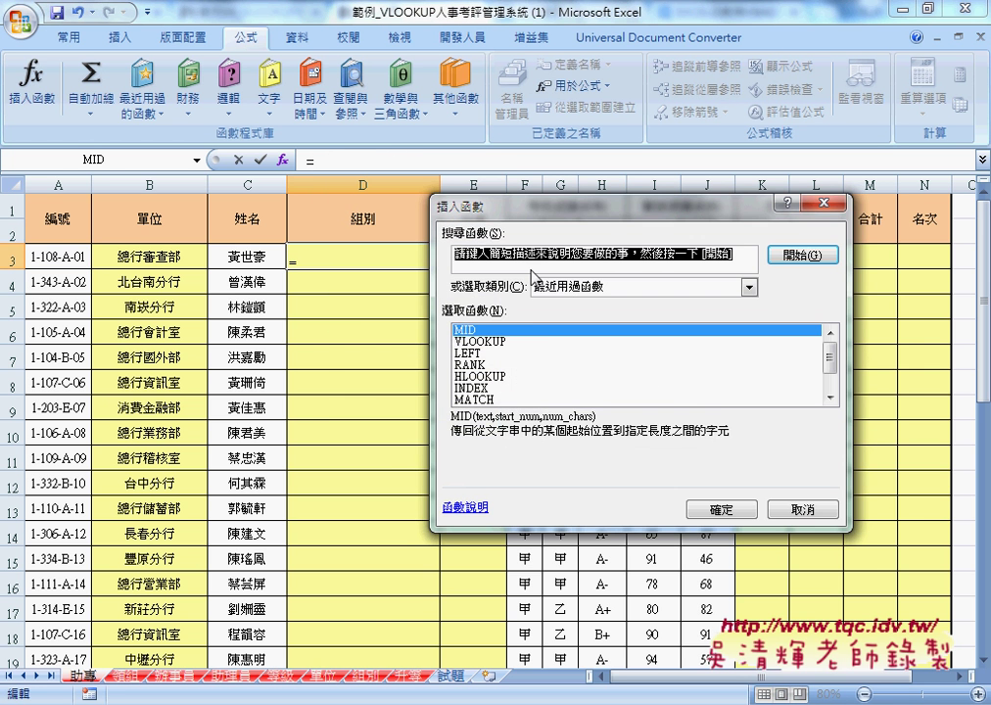
{"action": "double_click", "coordinate": [480, 341]}
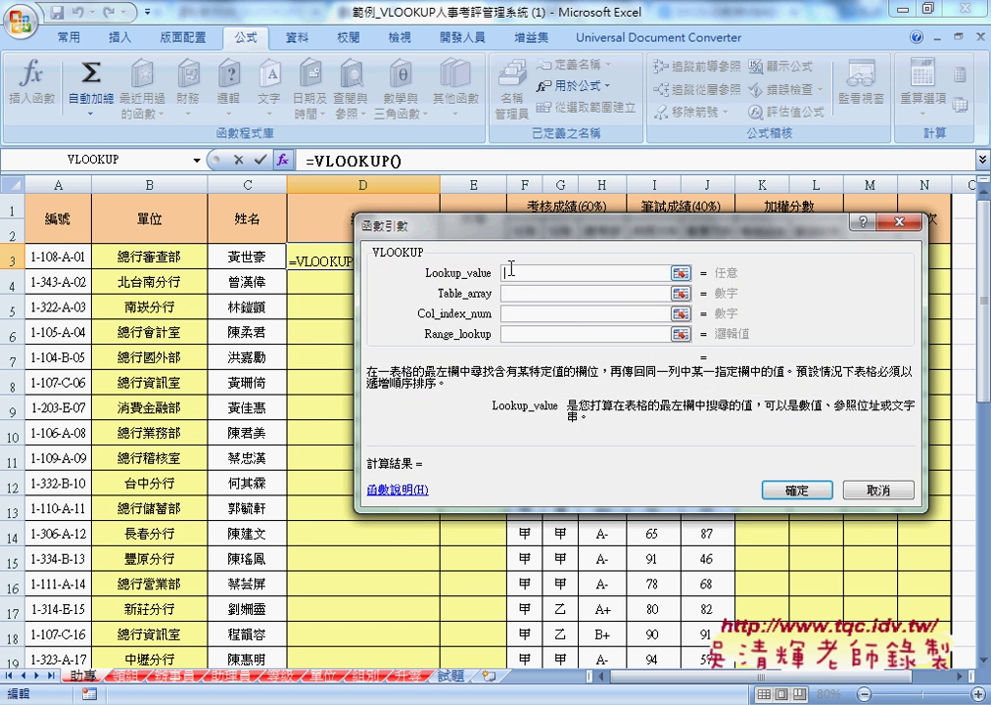
{"action": "right_click", "coordinate": [510, 273]}
{"action": "left_click", "coordinate": [541, 365]}
{"action": "left_click", "coordinate": [543, 293]}
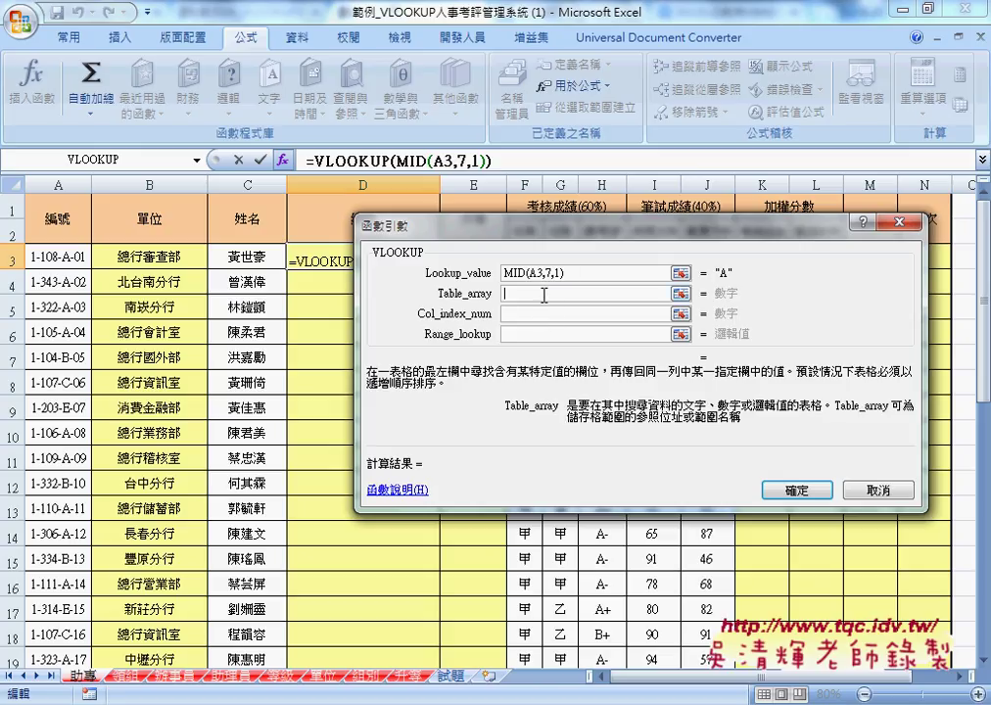
{"action": "key", "text": "F3"}
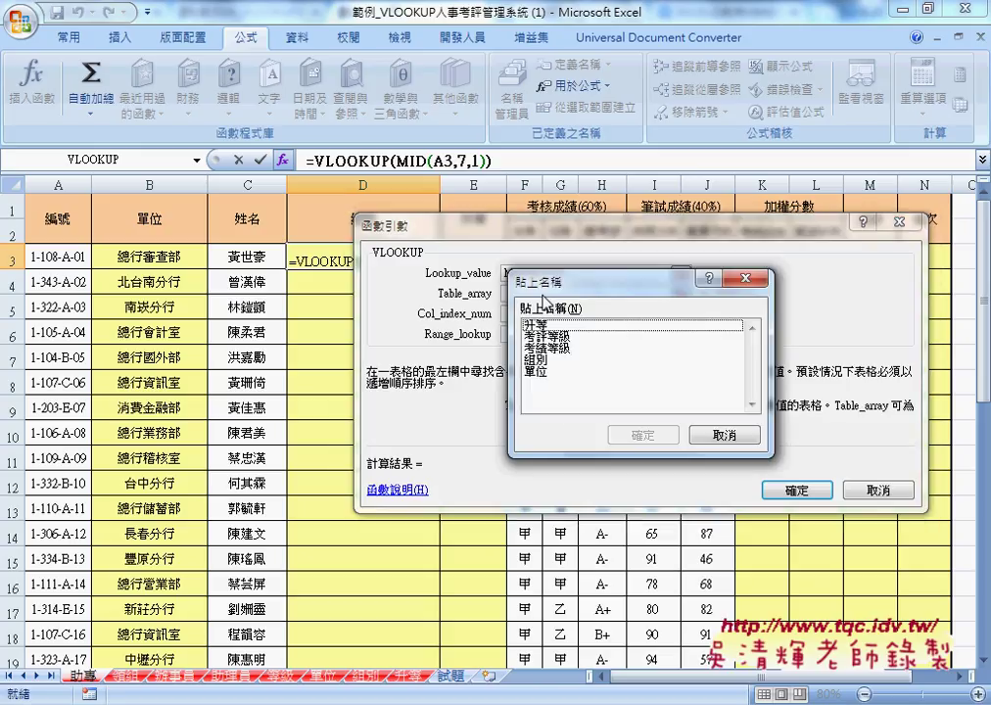
{"action": "left_click", "coordinate": [534, 360]}
{"action": "key", "text": "Return"}
Step: Set column 2 and exact match 0, then fill the group lookup down column D
{"action": "key", "text": "Tab"}
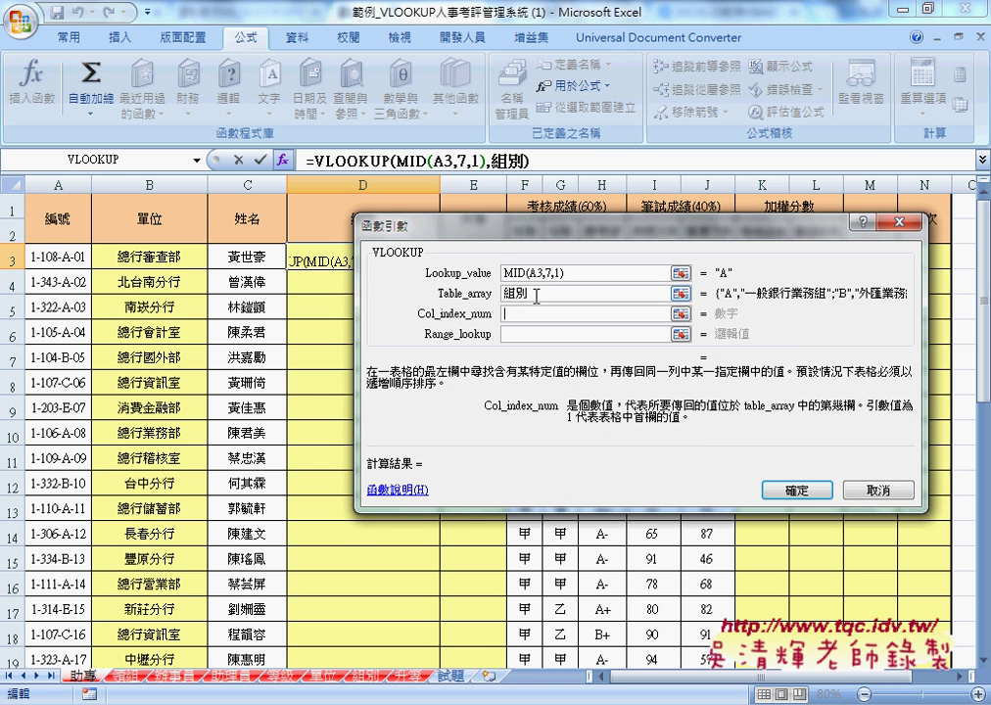
{"action": "left_click", "coordinate": [536, 294]}
{"action": "left_click", "coordinate": [544, 312]}
{"action": "type", "text": "3"}
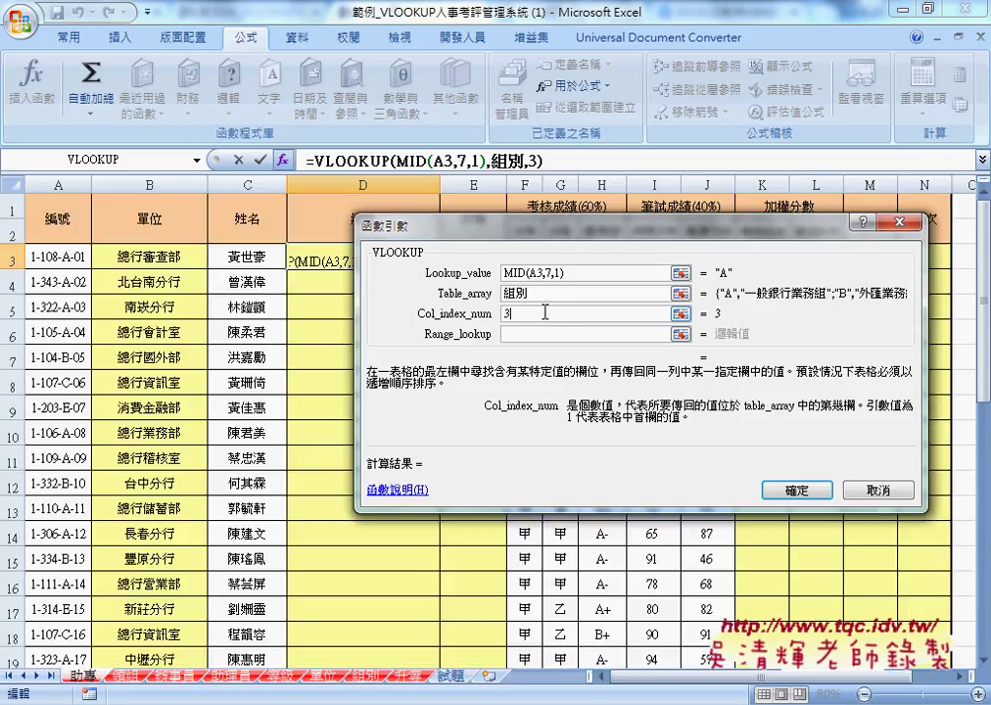
{"action": "key", "text": "BackSpace"}
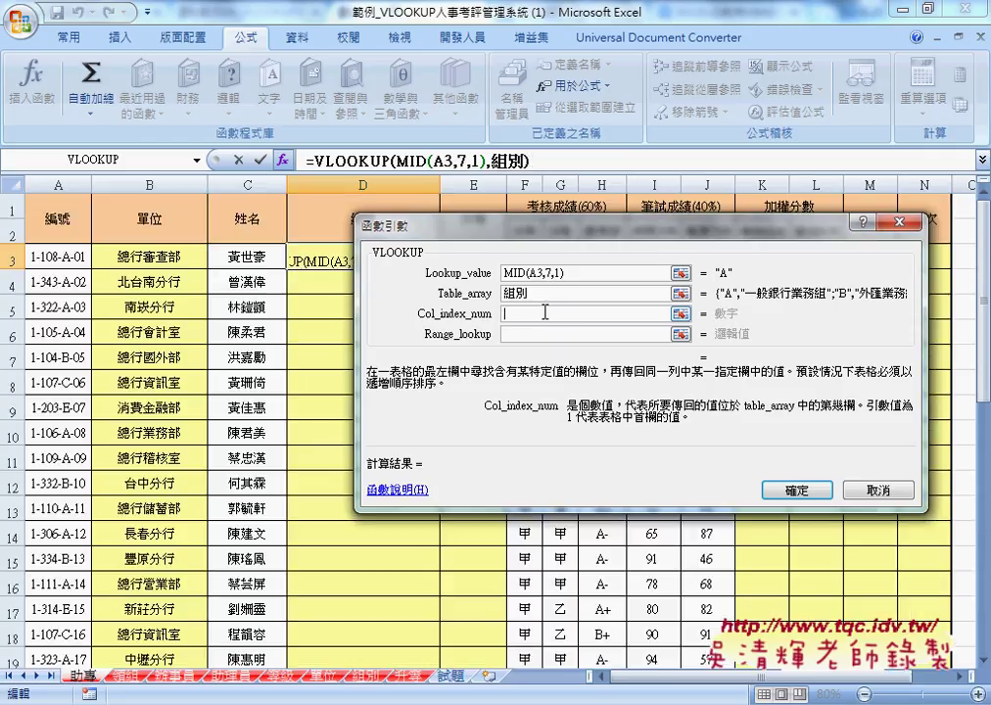
{"action": "type", "text": "2"}
{"action": "key", "text": "Tab"}
{"action": "type", "text": "0"}
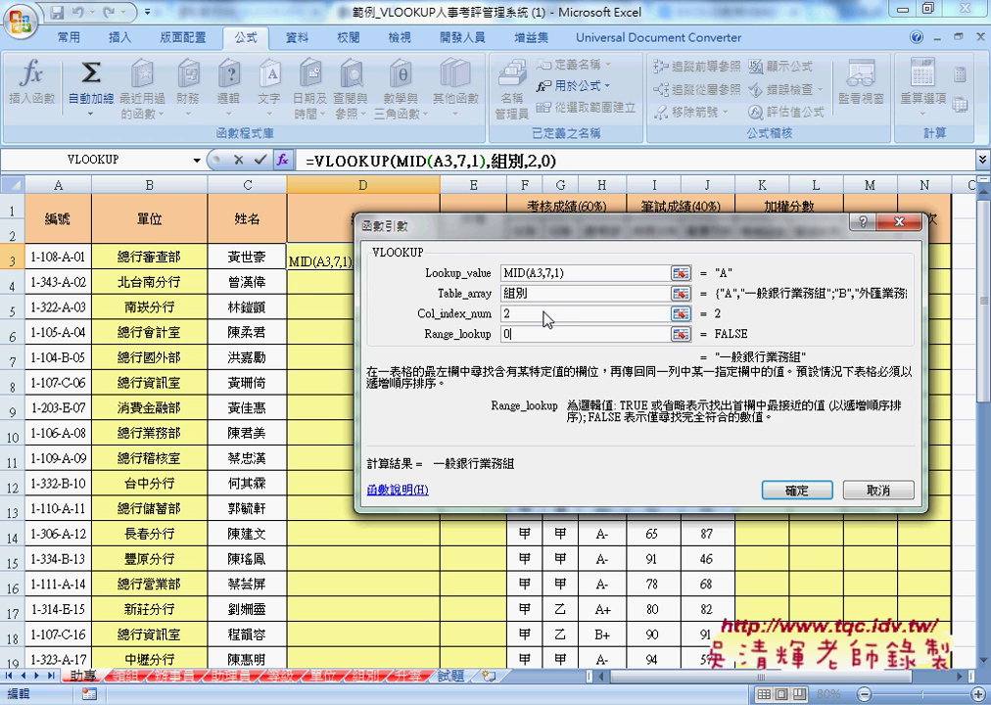
{"action": "left_click", "coordinate": [796, 489]}
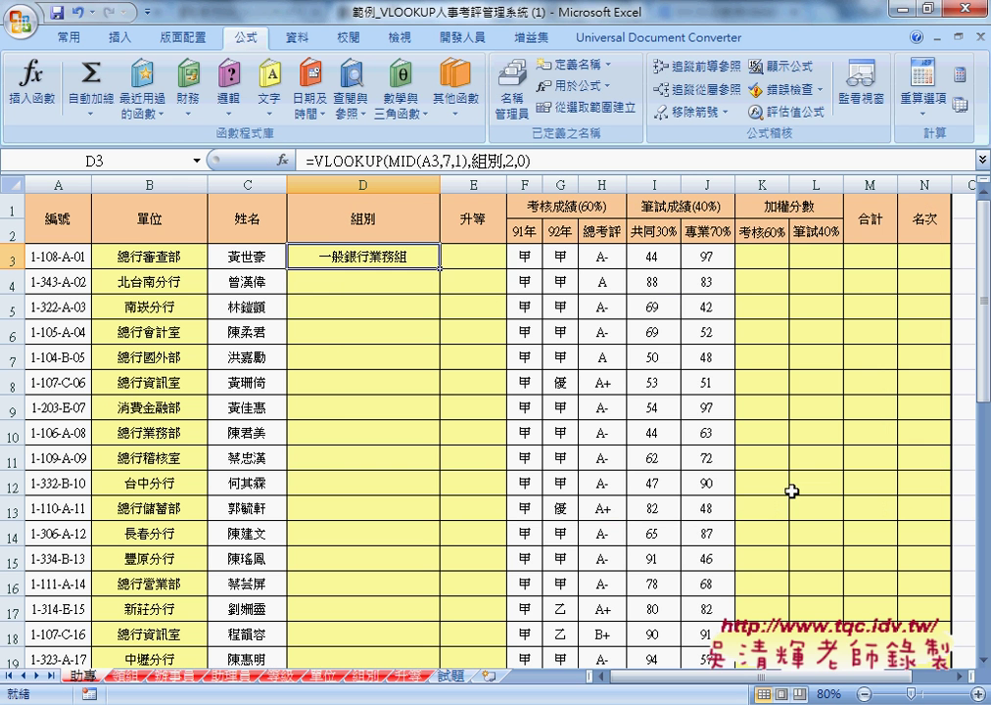
{"action": "left_click", "coordinate": [443, 273]}
{"action": "left_click", "coordinate": [439, 266]}
{"action": "double_click", "coordinate": [440, 268]}
Step: Build =LEFT(A3,1) in E3, then cut the LEFT part from the formula
{"action": "left_click", "coordinate": [461, 258]}
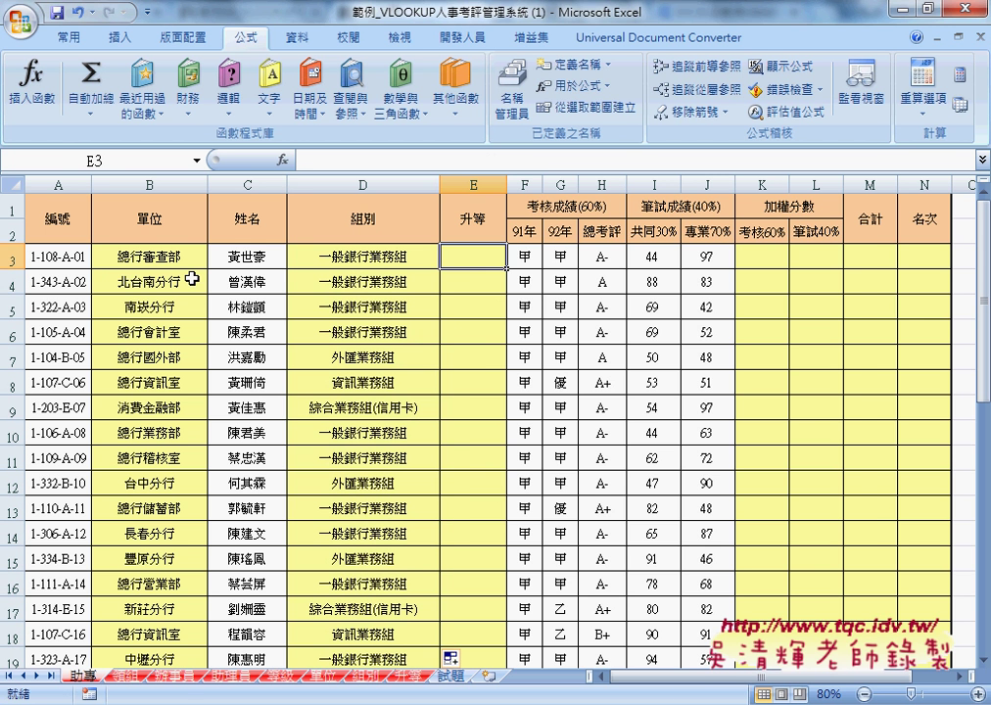
{"action": "left_click", "coordinate": [282, 160]}
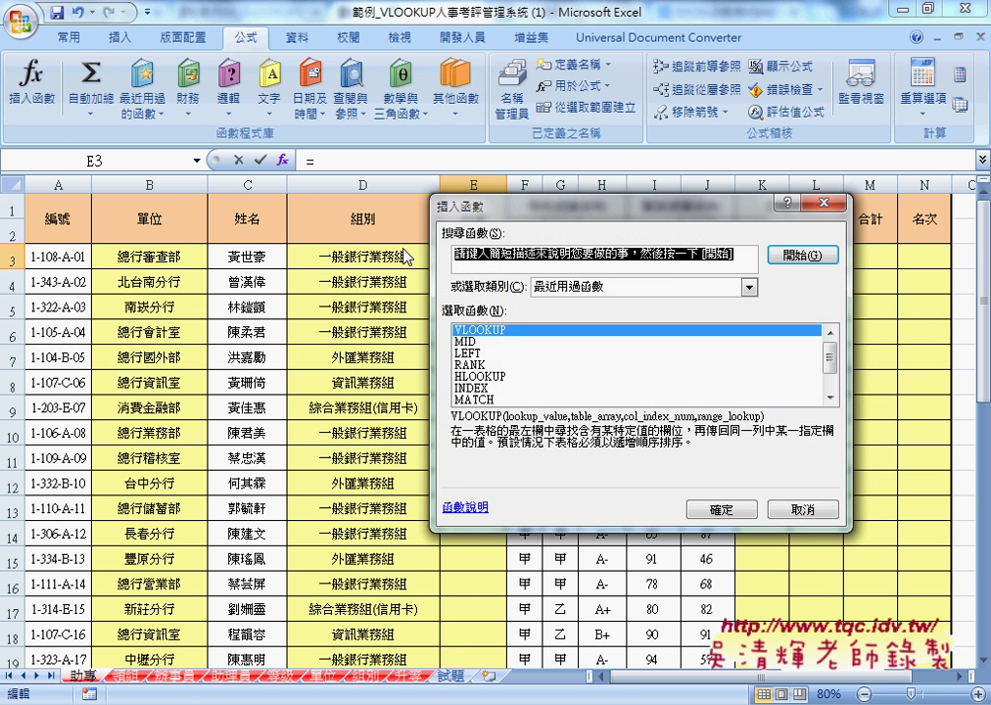
{"action": "double_click", "coordinate": [498, 351]}
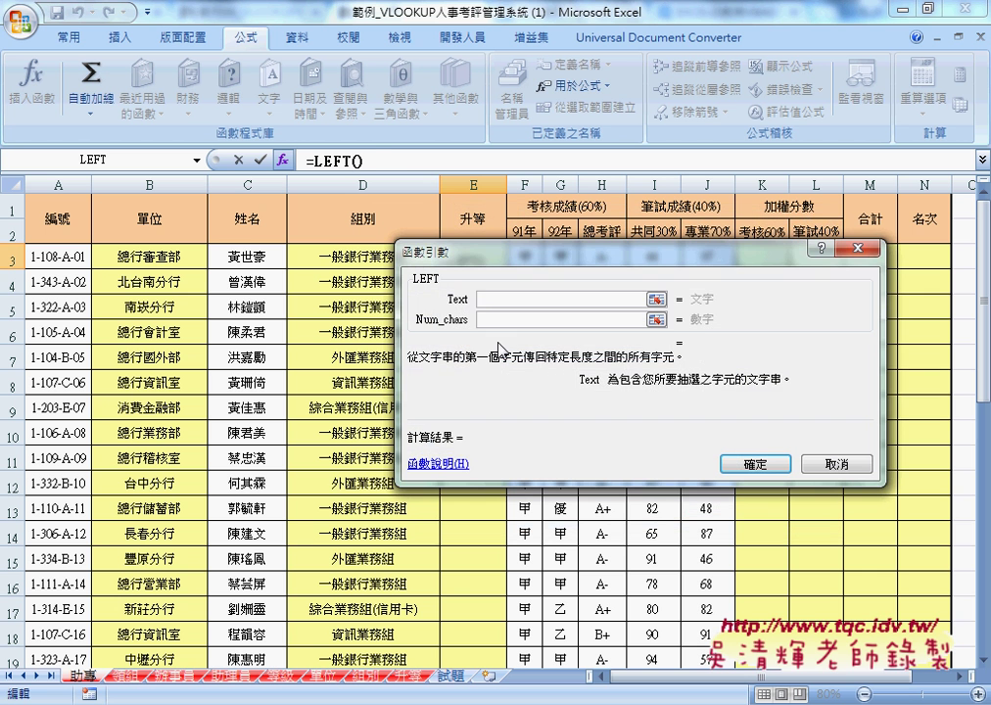
{"action": "left_click", "coordinate": [78, 260]}
{"action": "left_click", "coordinate": [506, 319]}
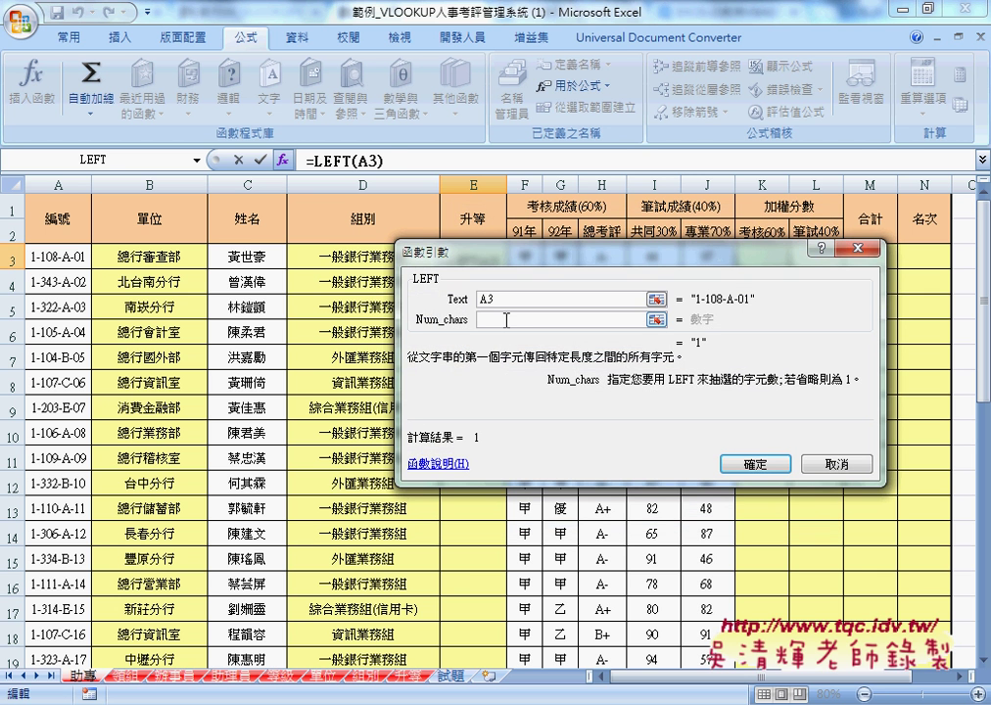
{"action": "type", "text": ",1"}
{"action": "left_click", "coordinate": [755, 463]}
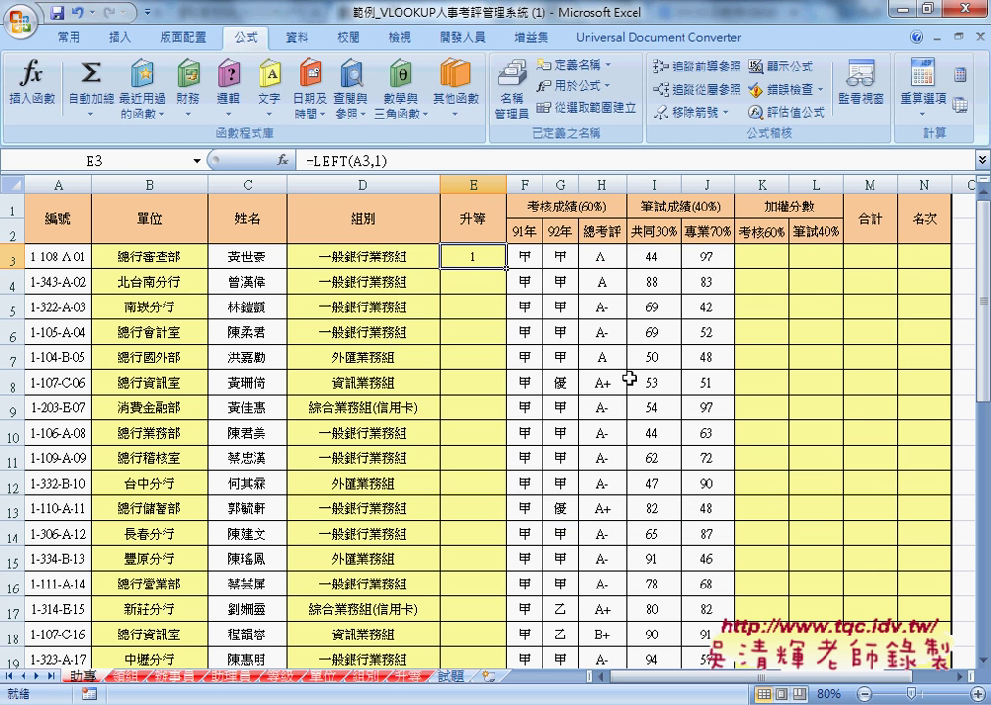
{"action": "left_click_drag", "start_coordinate": [393, 162], "coordinate": [313, 162]}
{"action": "right_click", "coordinate": [313, 162]}
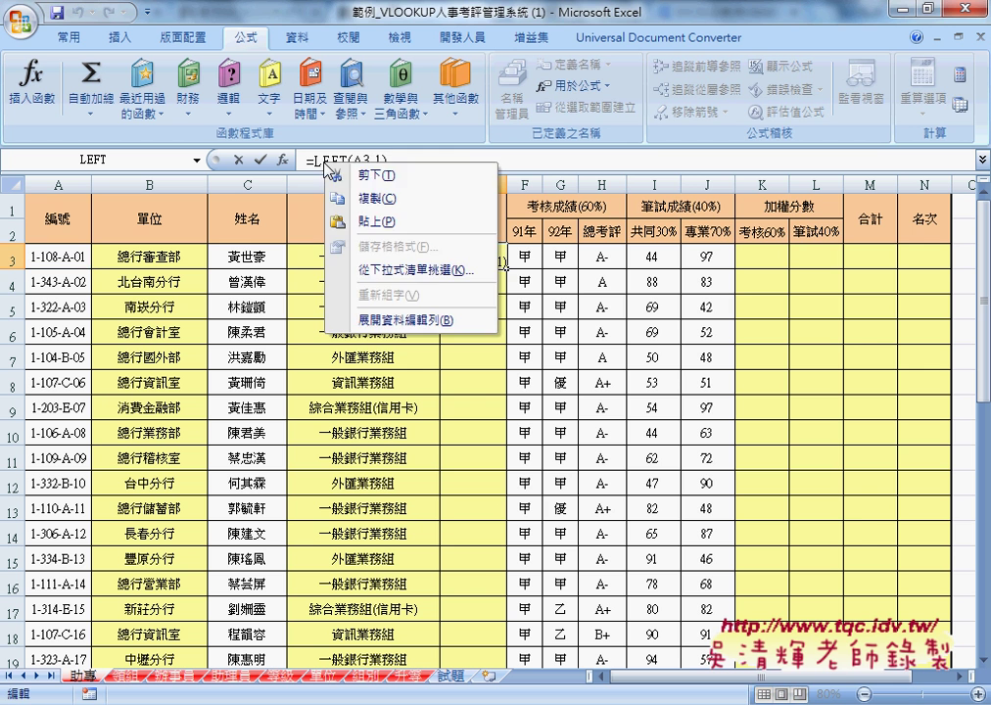
{"action": "left_click", "coordinate": [338, 175]}
Step: Insert VLOOKUP with pasted LEFT(A3,1) as lookup value, removing a mistakenly chosen 組別 table
{"action": "left_click", "coordinate": [282, 159]}
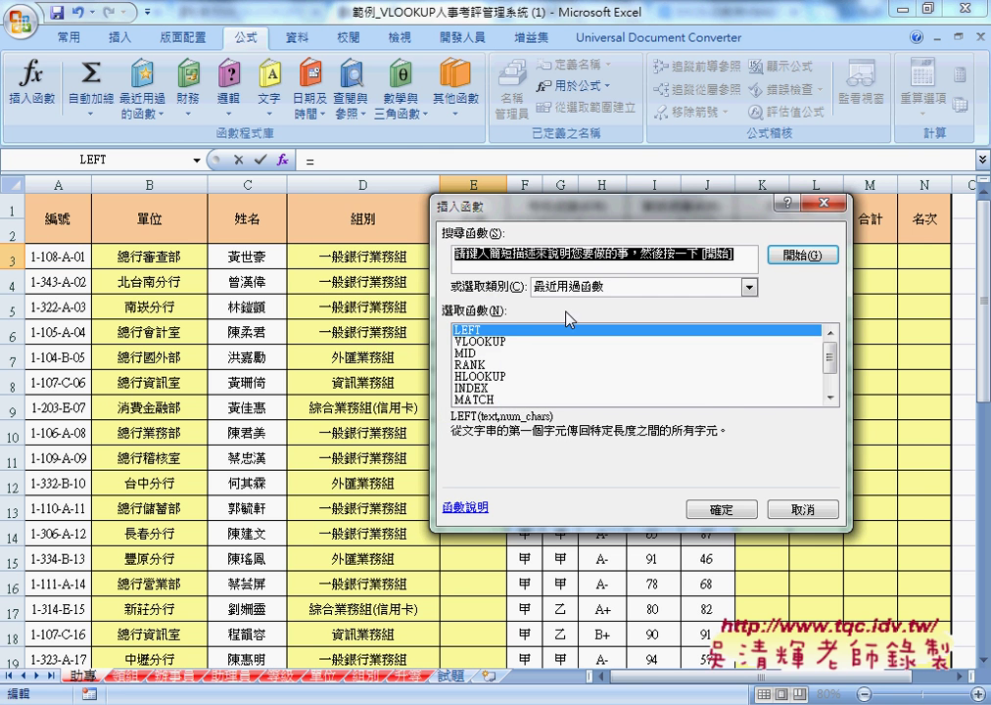
{"action": "double_click", "coordinate": [503, 340]}
{"action": "right_click", "coordinate": [627, 273]}
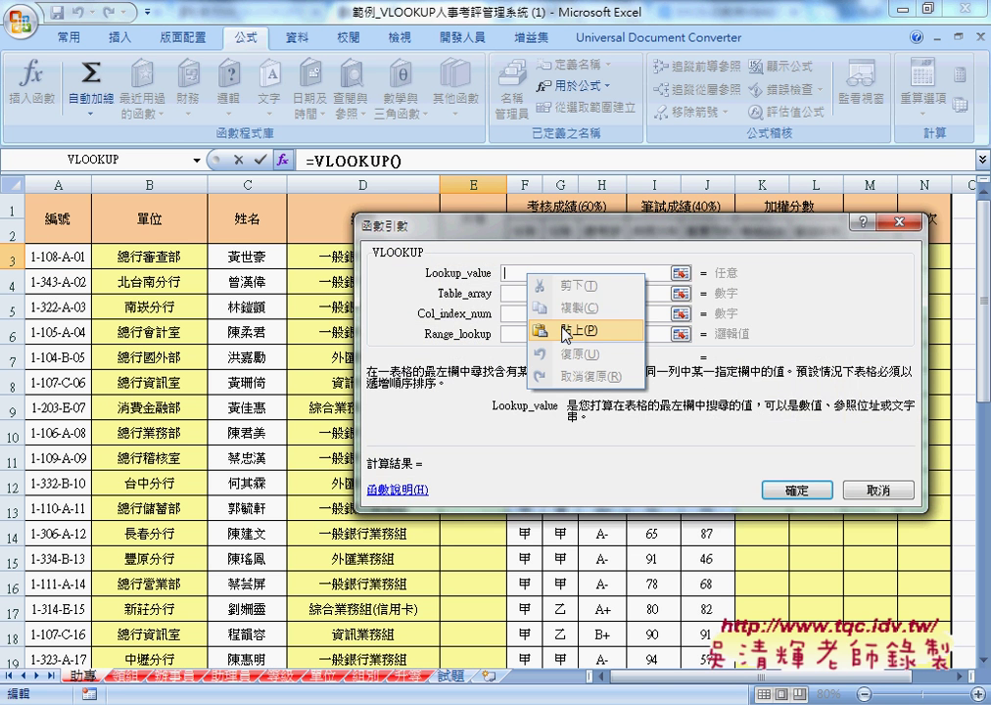
{"action": "left_click", "coordinate": [655, 325]}
{"action": "left_click", "coordinate": [529, 292]}
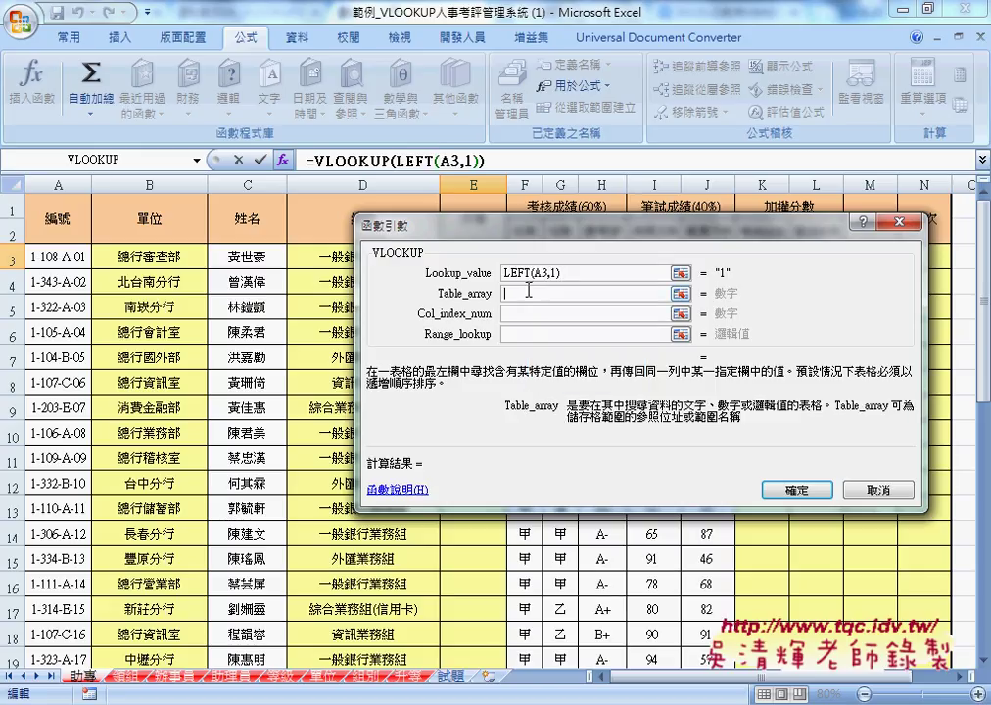
{"action": "key", "text": "F3"}
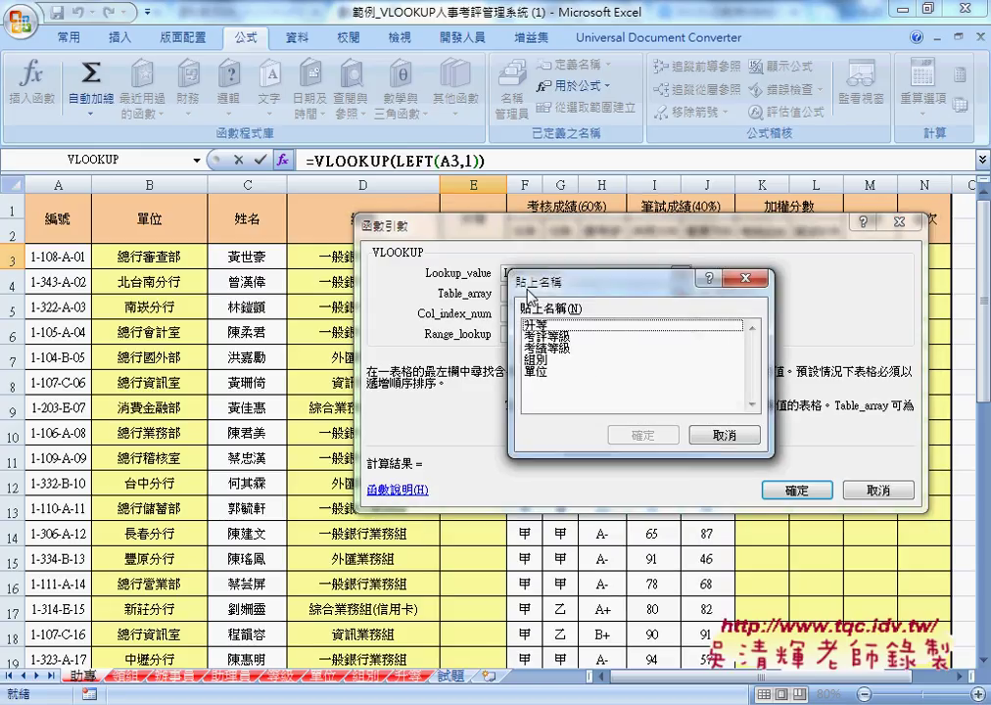
{"action": "left_click", "coordinate": [539, 361]}
{"action": "double_click", "coordinate": [538, 362]}
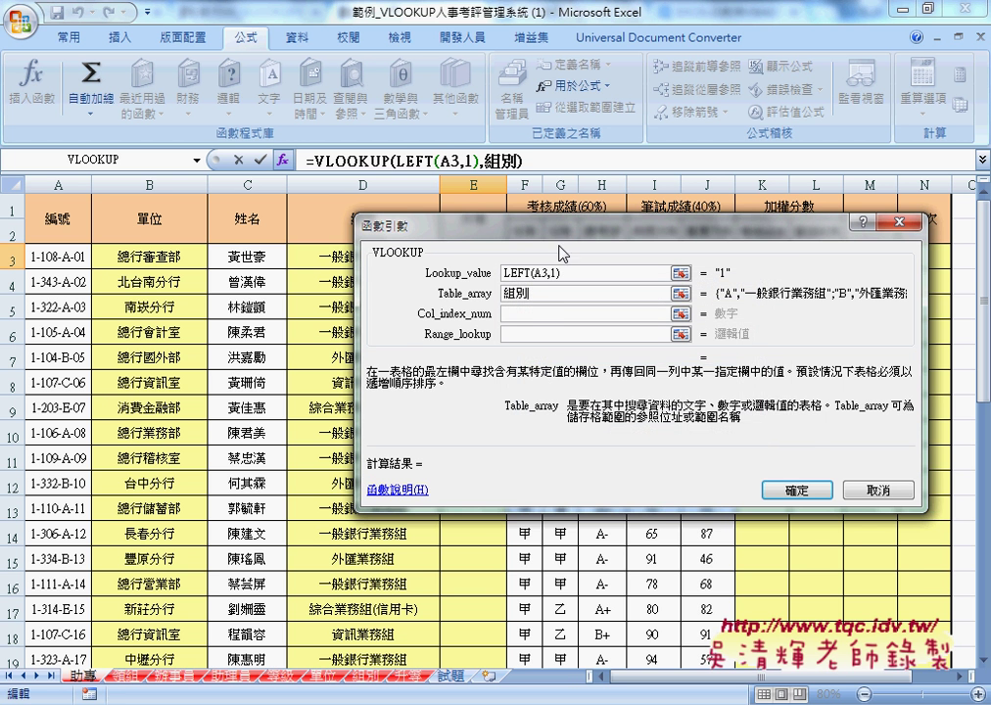
{"action": "left_click_drag", "start_coordinate": [556, 230], "coordinate": [556, 308]}
{"action": "left_click_drag", "start_coordinate": [529, 363], "coordinate": [478, 368]}
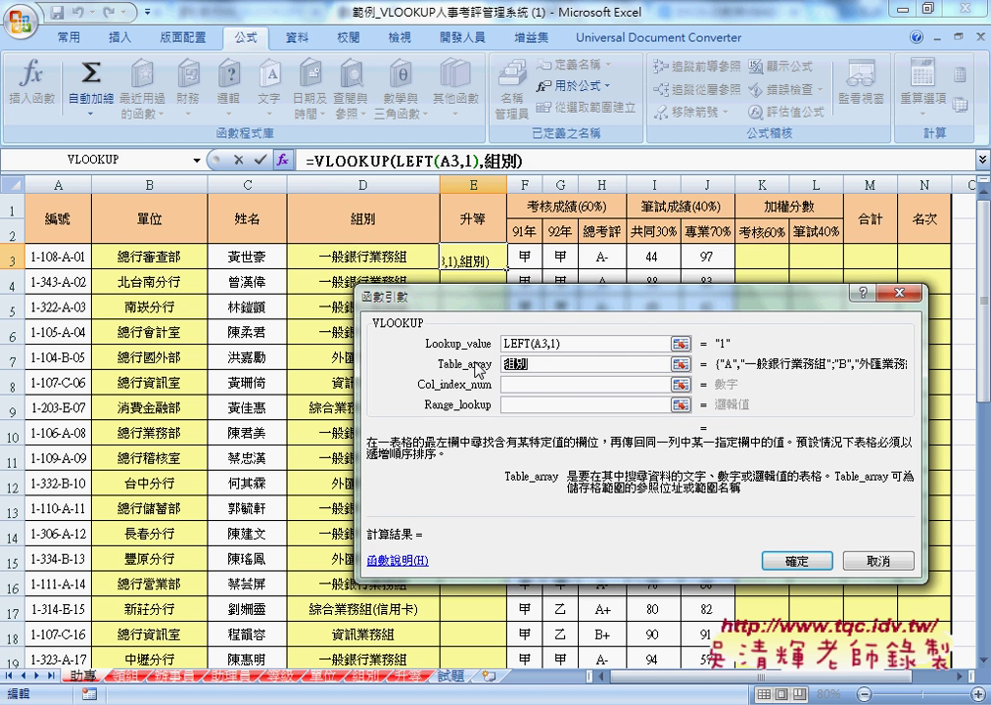
{"action": "key", "text": "Delete"}
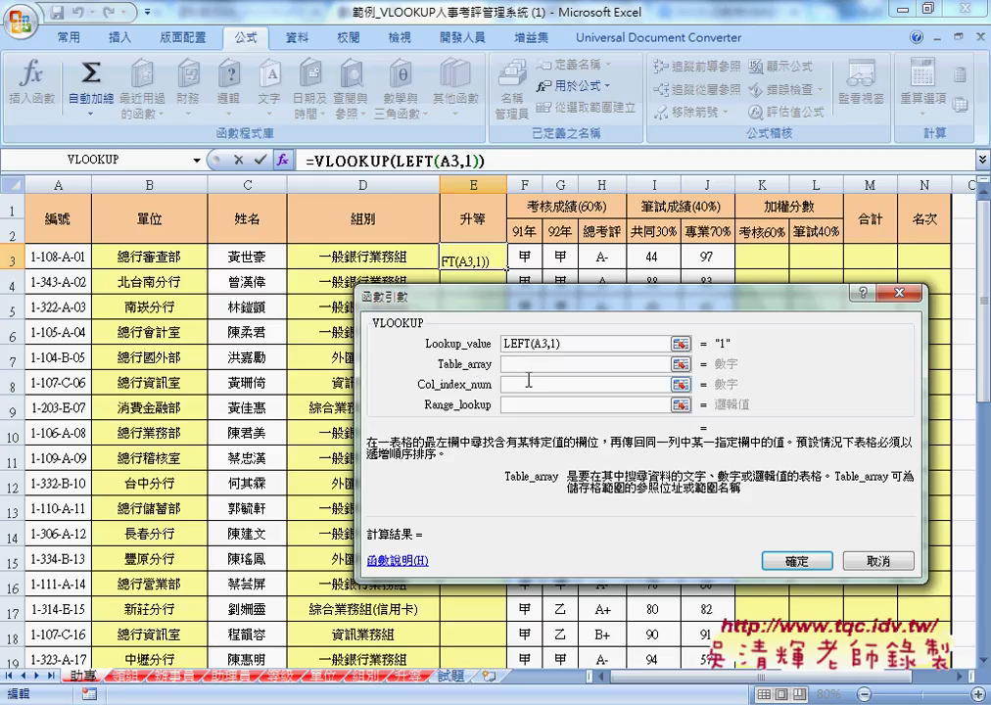
Step: Use the 升等 named range as table with column 2 and match 0, and commit
{"action": "left_click", "coordinate": [571, 385]}
{"action": "left_click", "coordinate": [537, 364]}
{"action": "key", "text": "F3"}
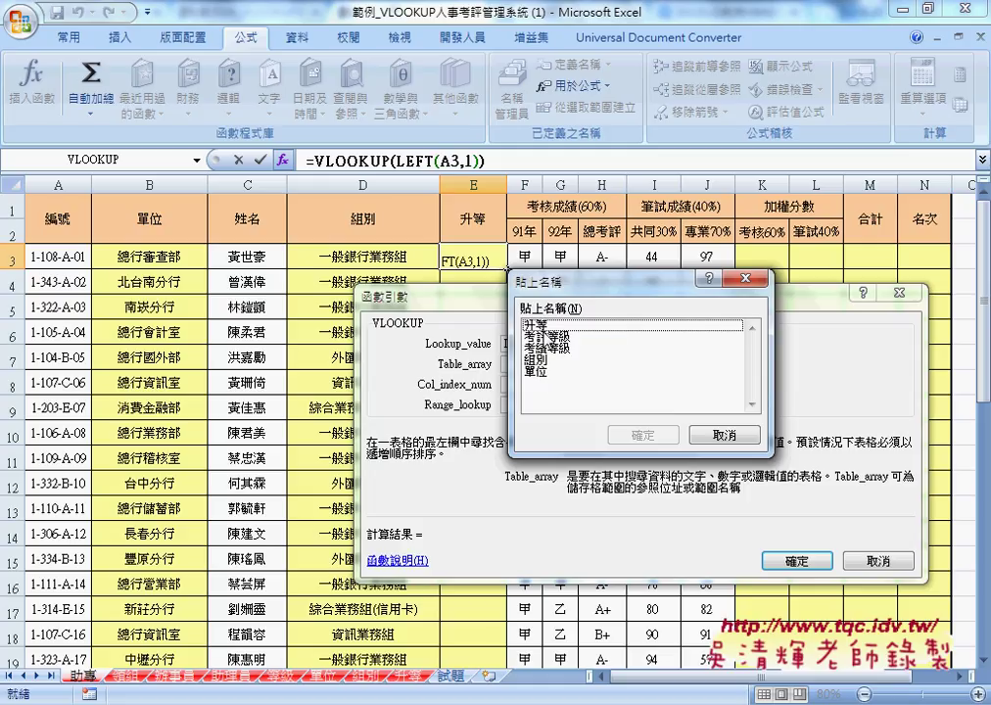
{"action": "key", "text": "Down"}
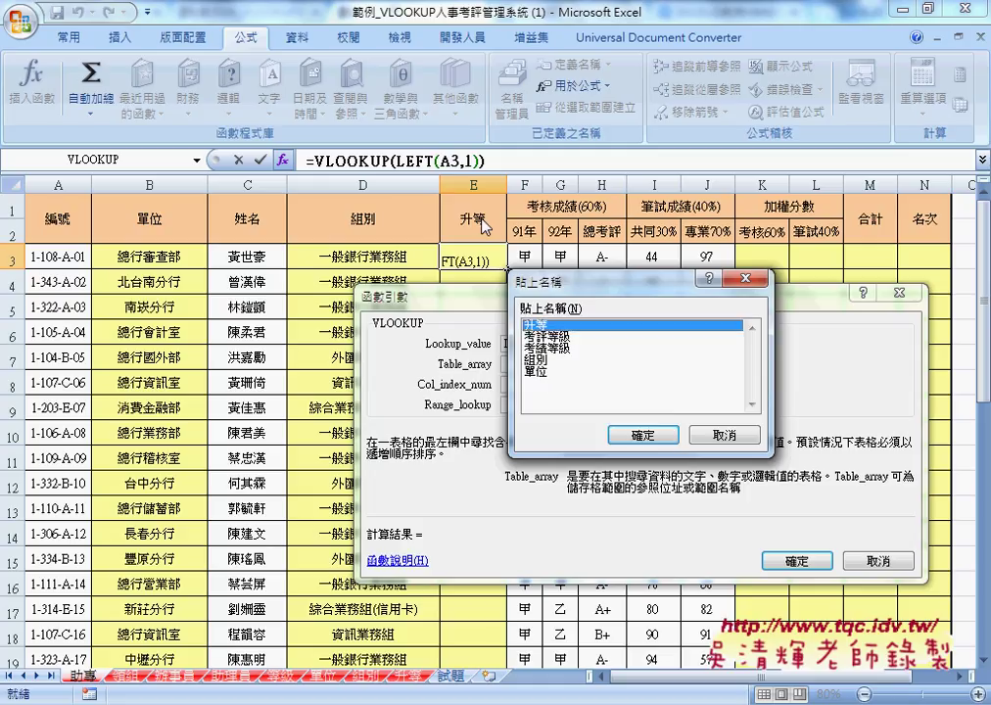
{"action": "left_click", "coordinate": [644, 435]}
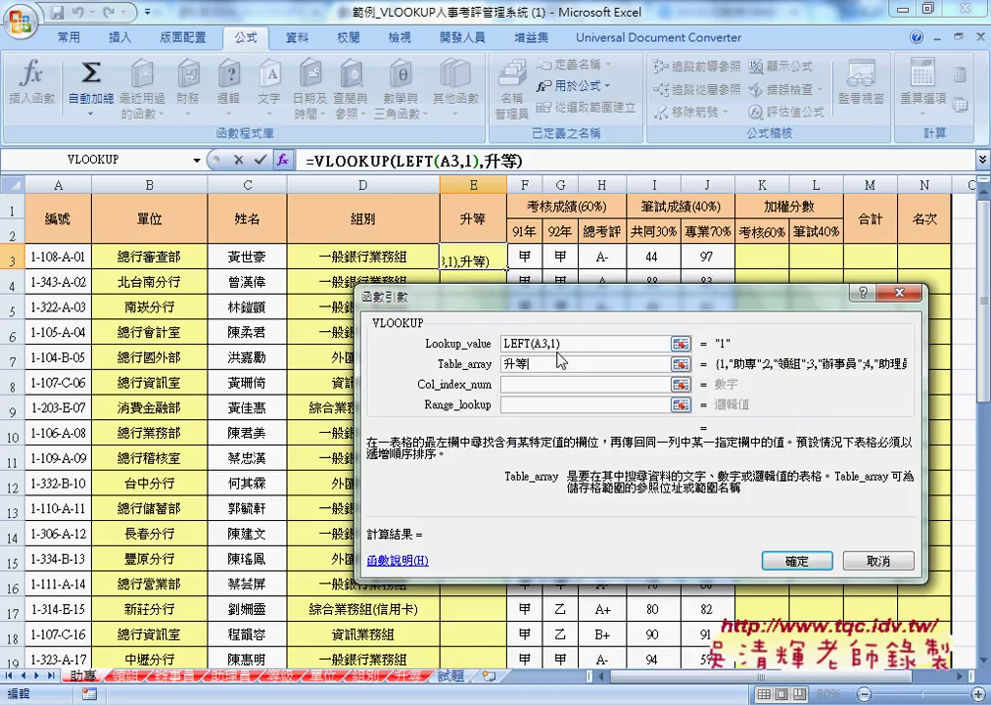
{"action": "double_click", "coordinate": [537, 364]}
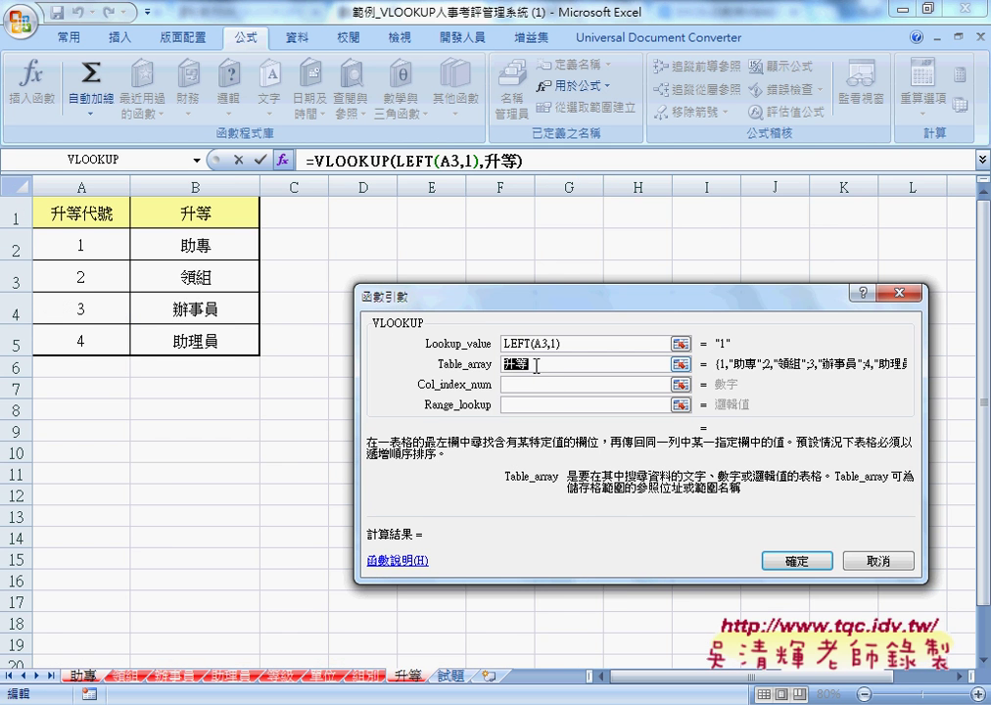
{"action": "left_click", "coordinate": [534, 383]}
{"action": "type", "text": "2"}
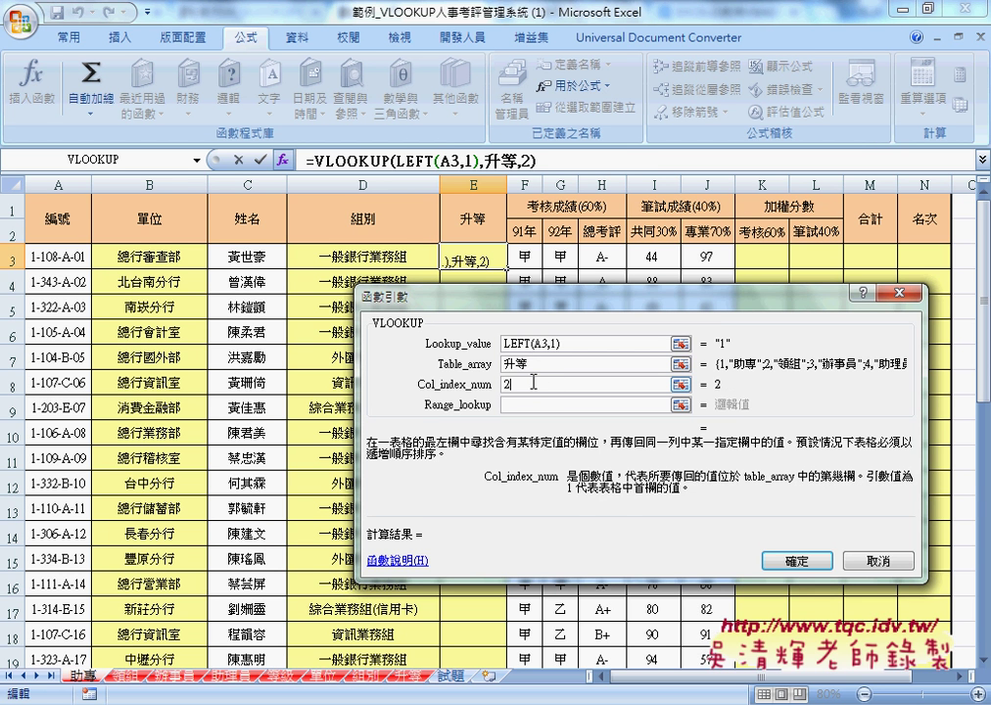
{"action": "key", "text": "Tab"}
{"action": "type", "text": "0"}
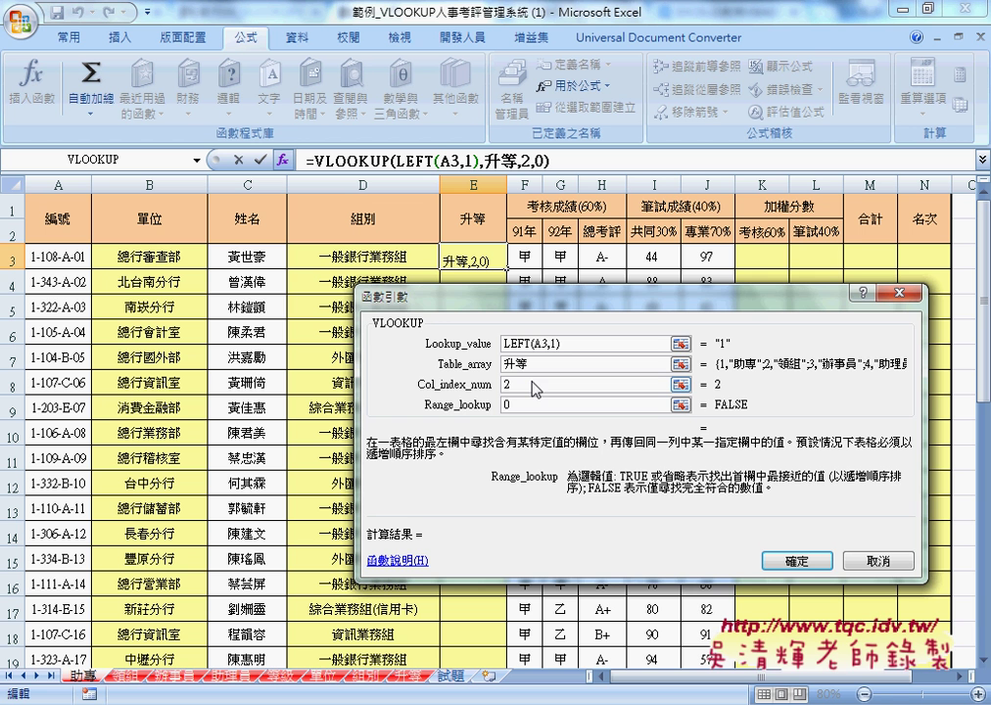
{"action": "left_click", "coordinate": [784, 562]}
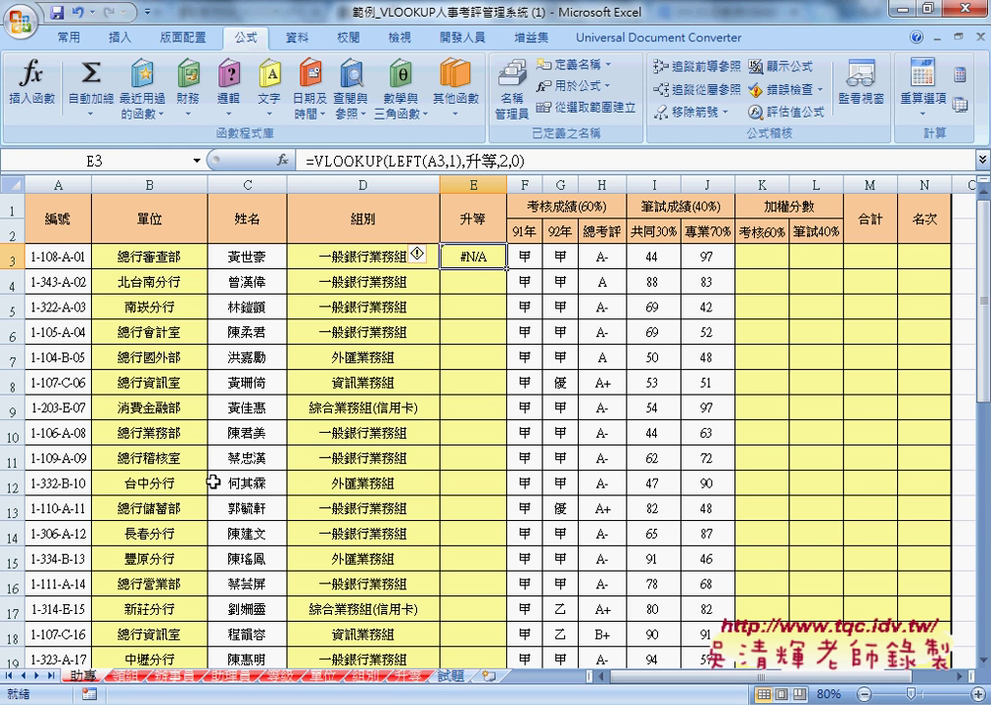
{"action": "left_click", "coordinate": [405, 676]}
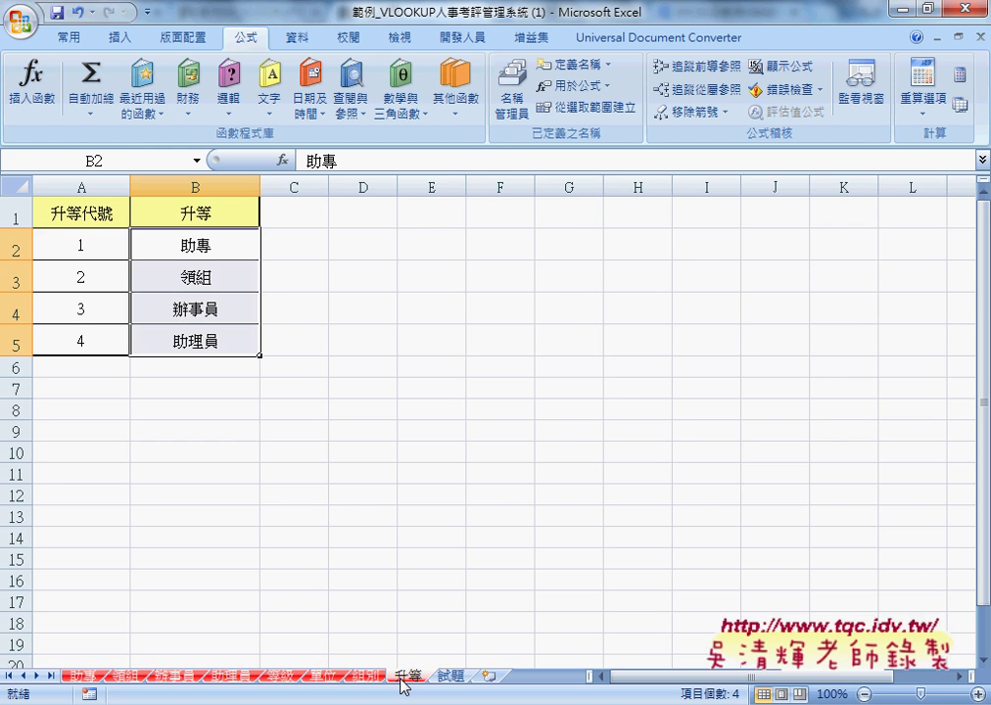
{"action": "left_click", "coordinate": [82, 252]}
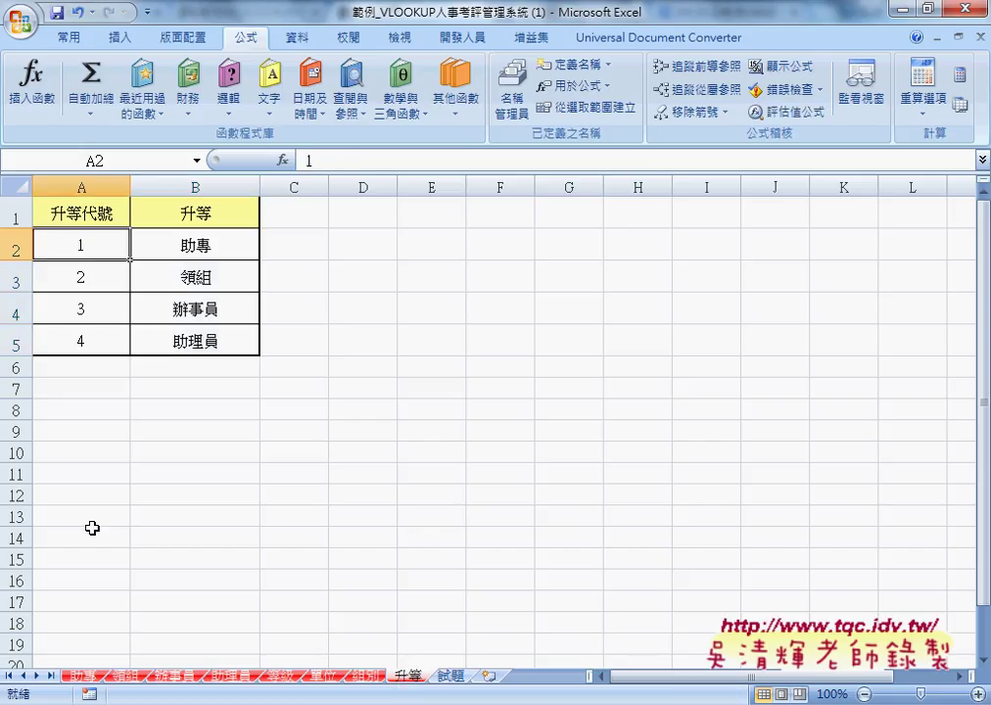
{"action": "left_click", "coordinate": [86, 680]}
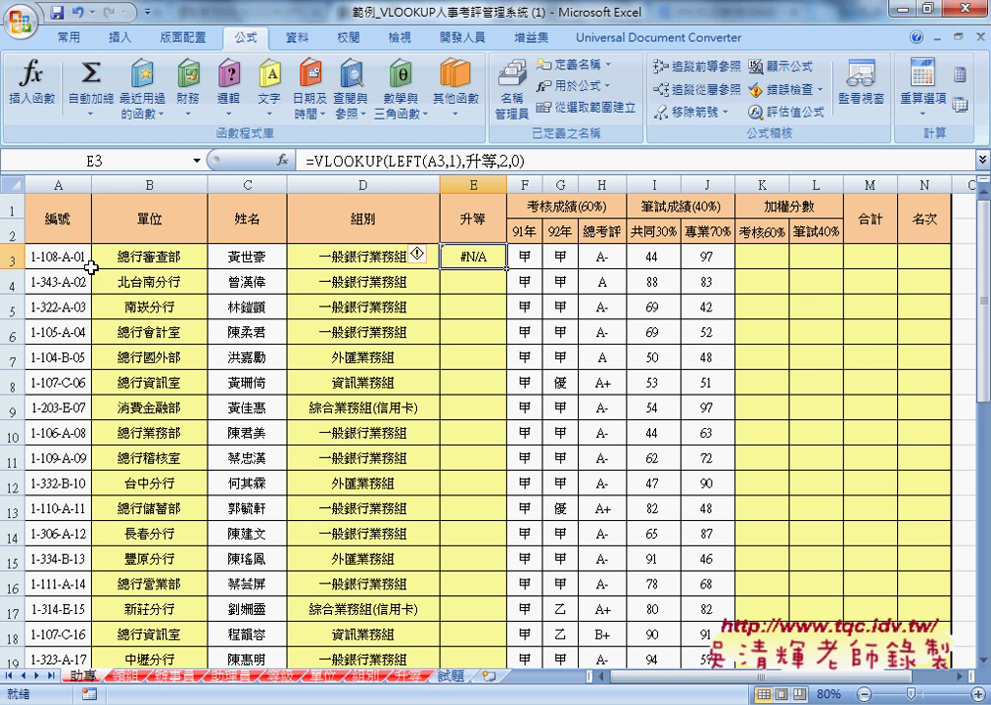
Step: Change E3 to =VLOOKUP(VALUE(LEFT(A3,1)),升等,2,0) and fill it down column E
{"action": "left_click", "coordinate": [327, 160]}
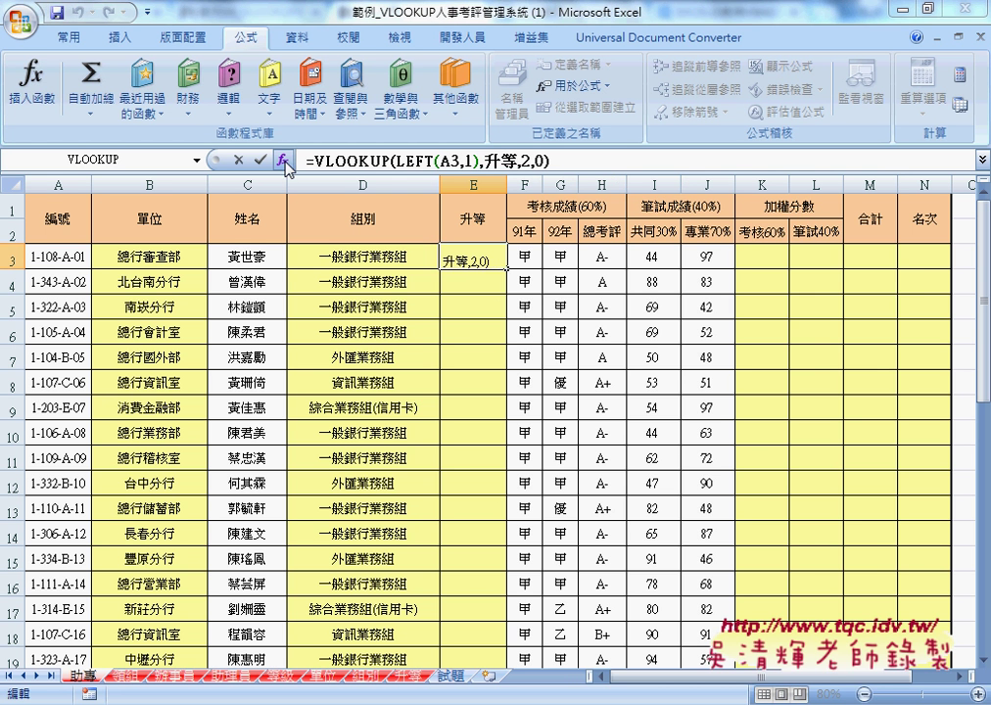
{"action": "left_click", "coordinate": [284, 160]}
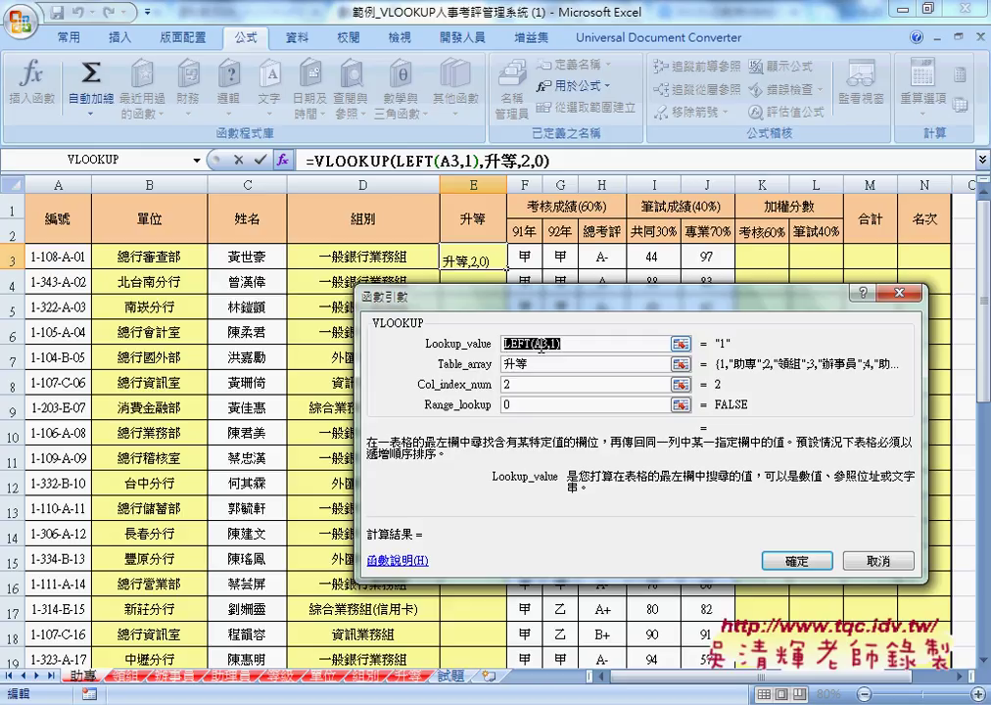
{"action": "key", "text": "Home"}
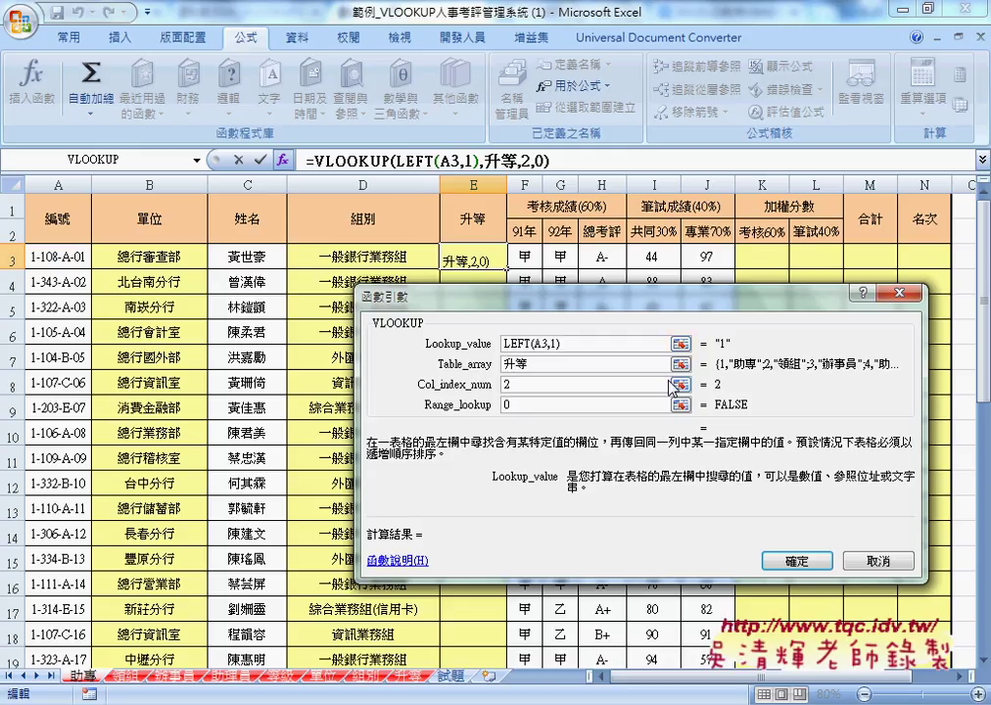
{"action": "type", "text": "va"}
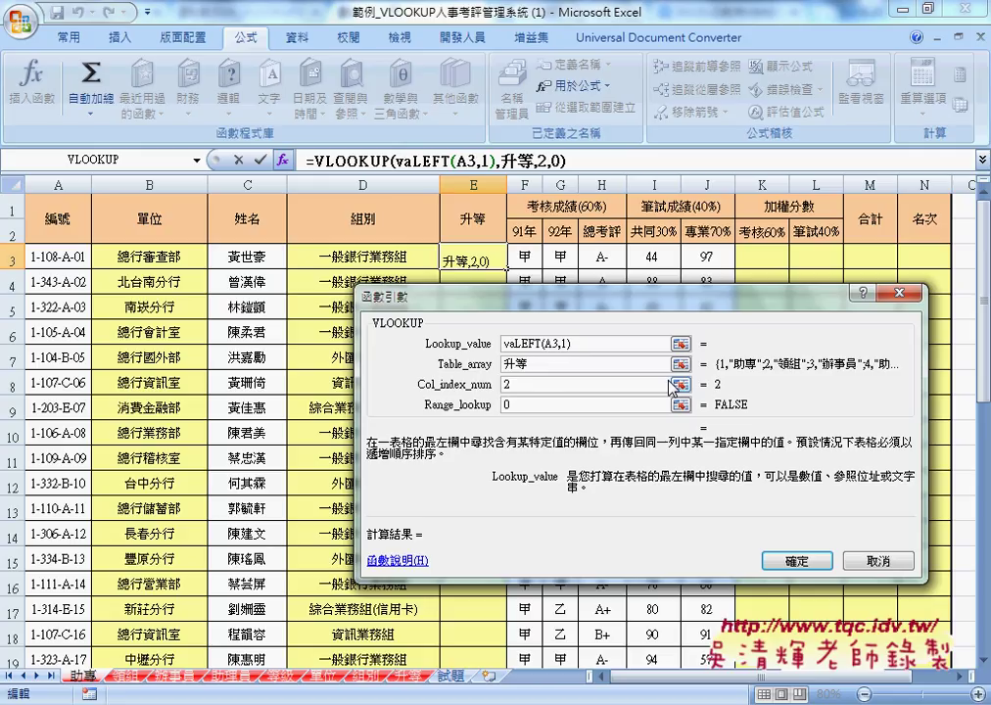
{"action": "type", "text": "lue"}
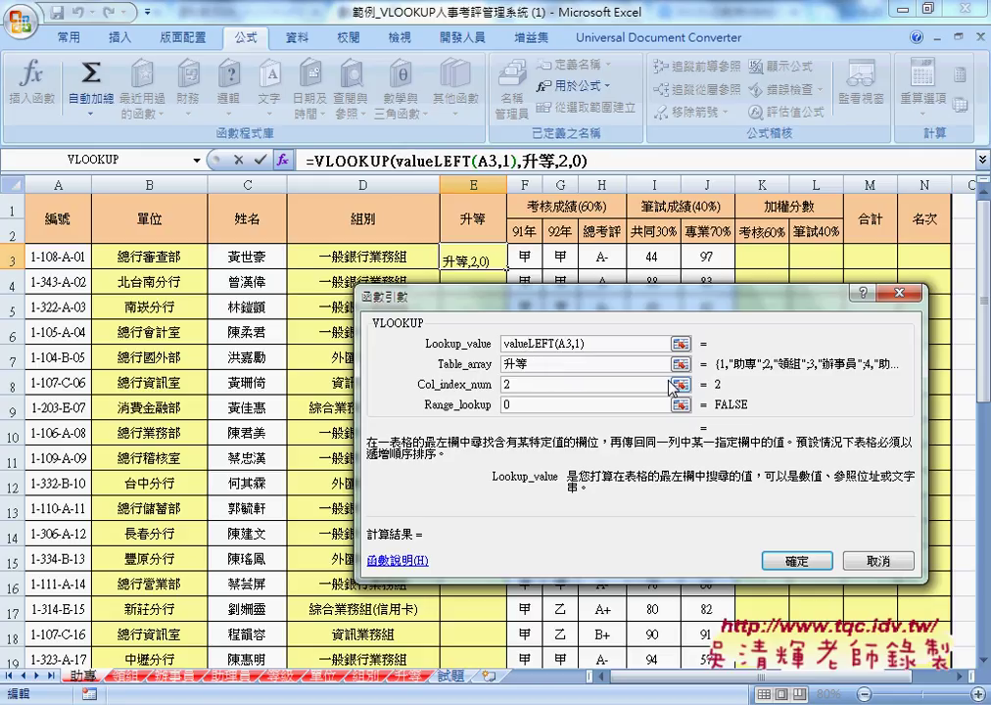
{"action": "type", "text": "("}
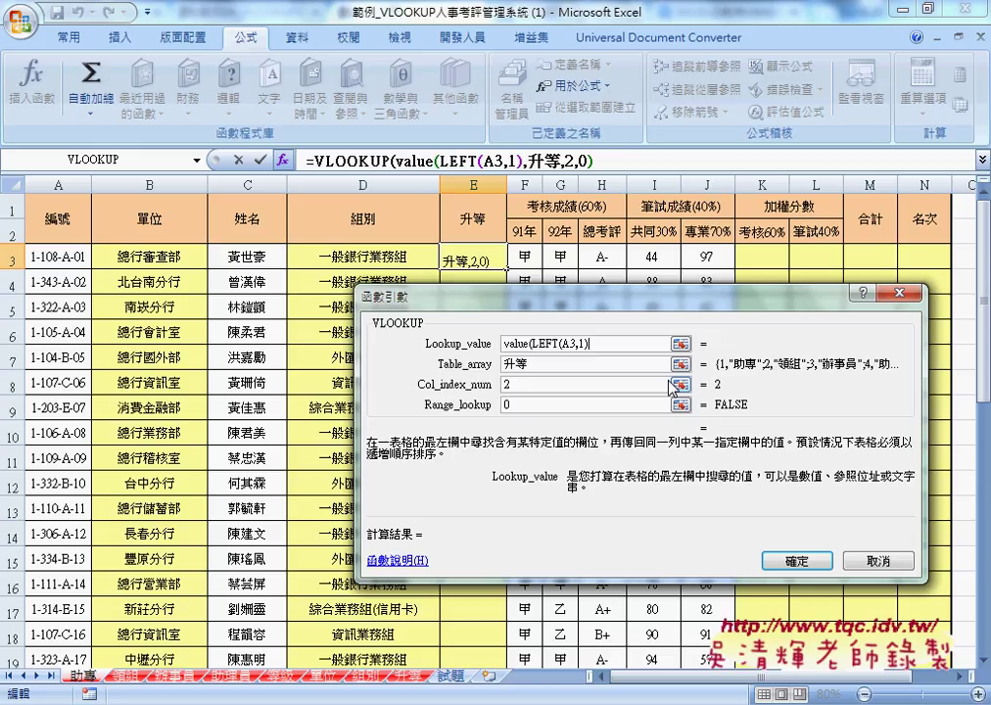
{"action": "type", "text": ")"}
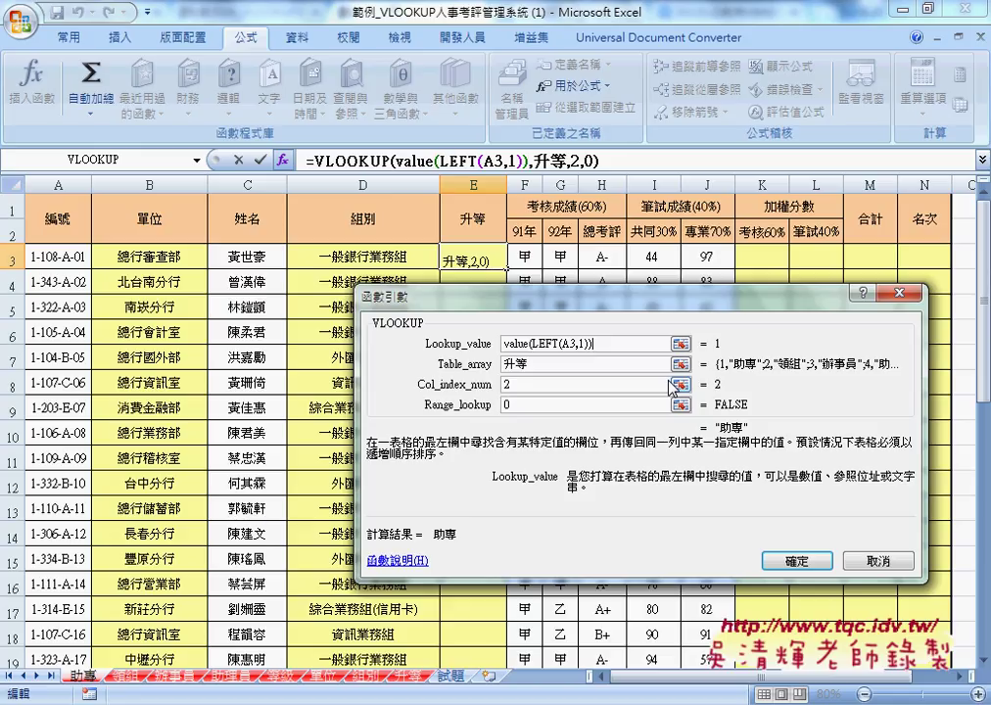
{"action": "left_click", "coordinate": [798, 561]}
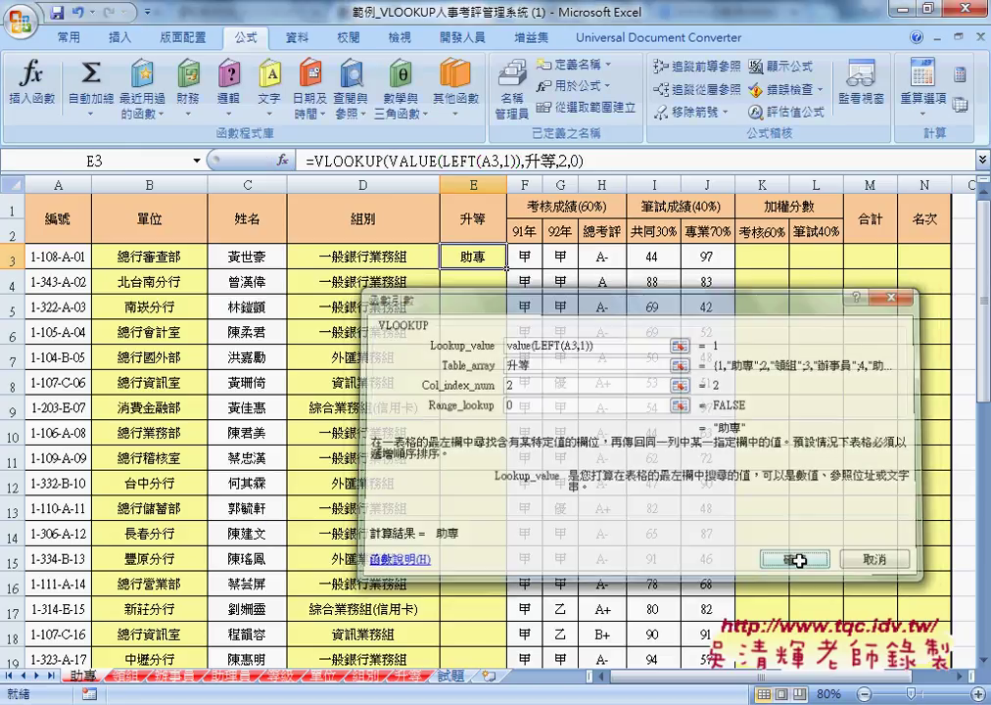
{"action": "double_click", "coordinate": [505, 267]}
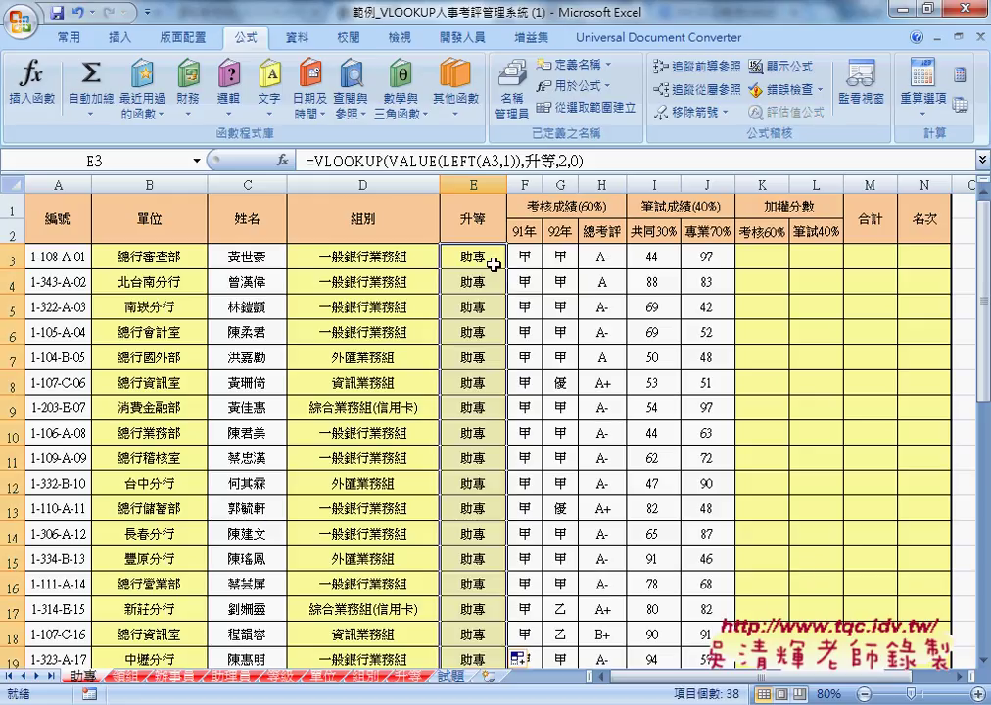
Step: Review the E3 formula, F3:H3 review grades and the 共同30%/專業70% test score columns
{"action": "left_click", "coordinate": [499, 262]}
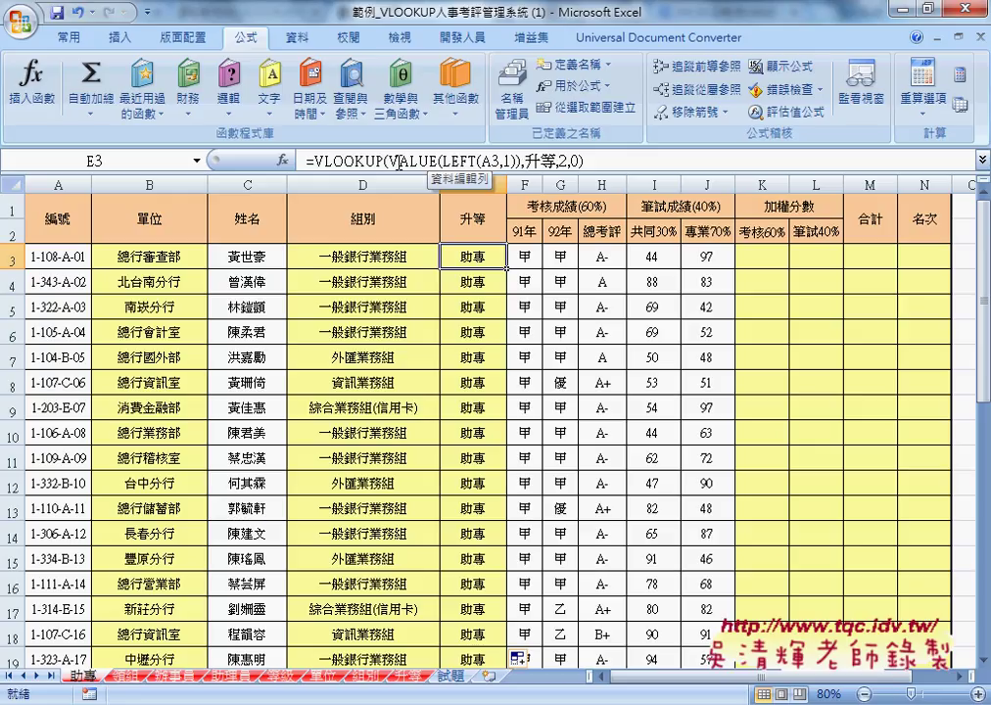
{"action": "left_click_drag", "start_coordinate": [387, 161], "coordinate": [438, 161]}
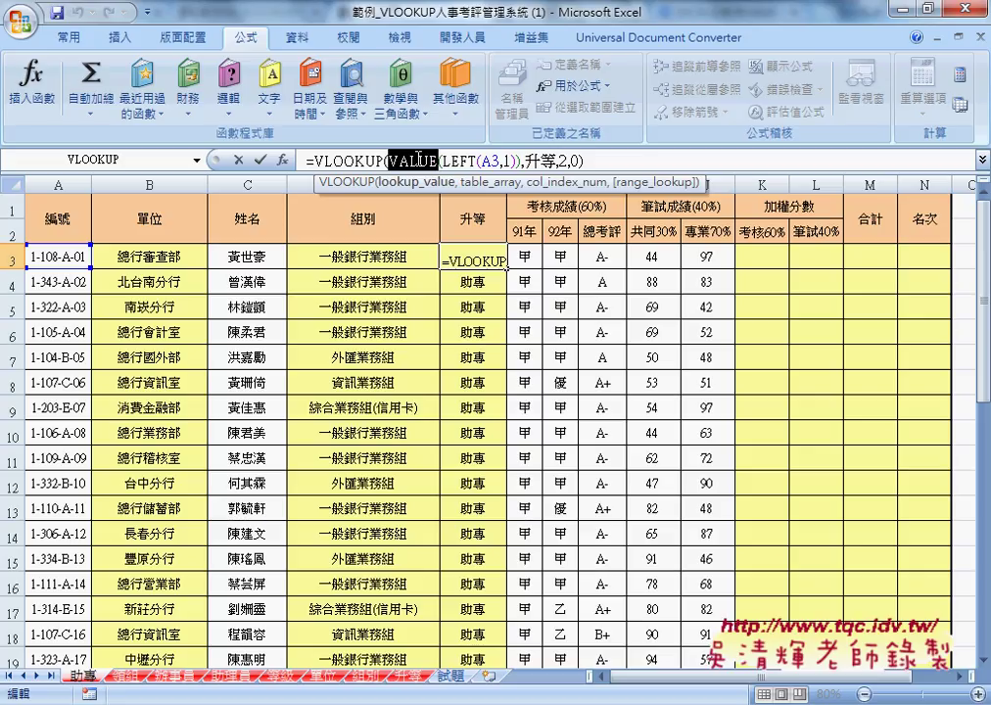
{"action": "left_click", "coordinate": [527, 258]}
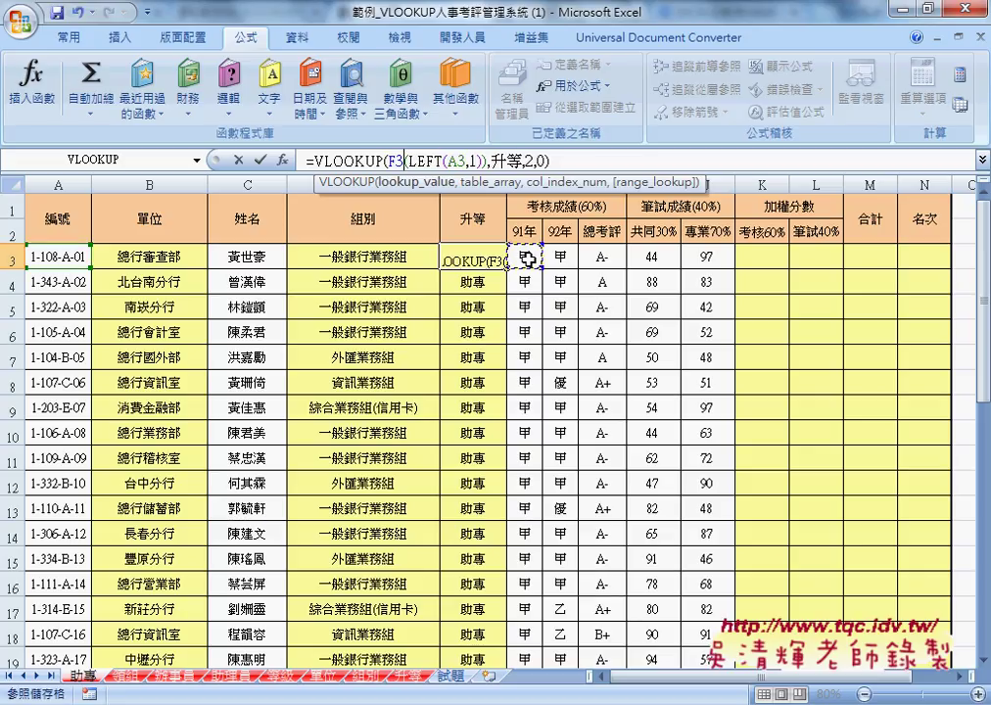
{"action": "key", "text": "Escape"}
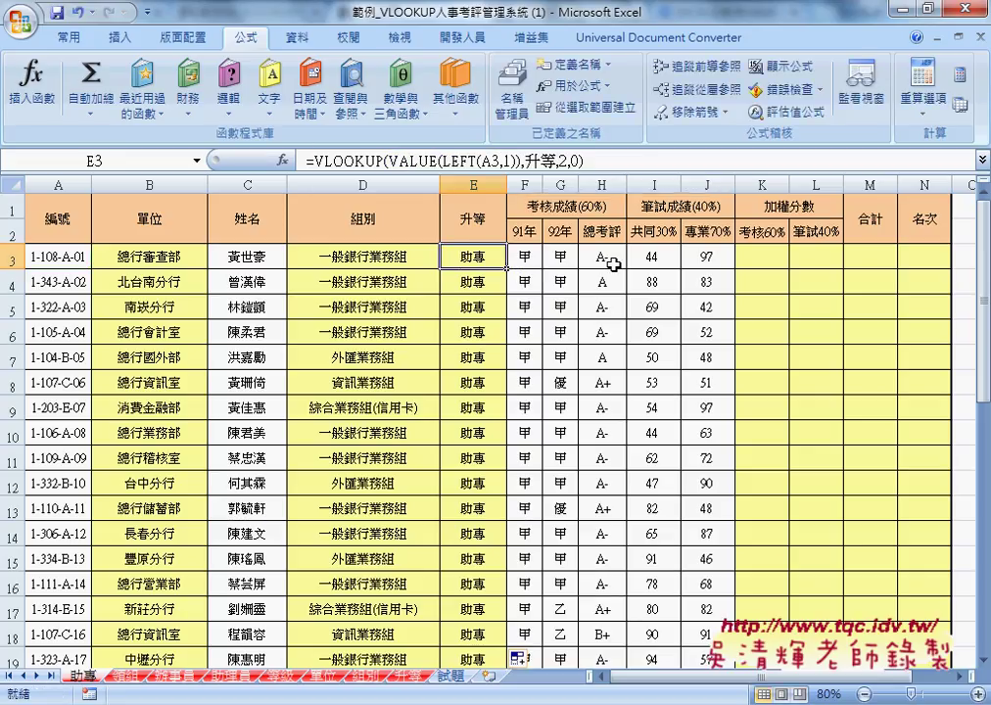
{"action": "left_click_drag", "start_coordinate": [602, 258], "coordinate": [524, 259]}
{"action": "left_click", "coordinate": [762, 255]}
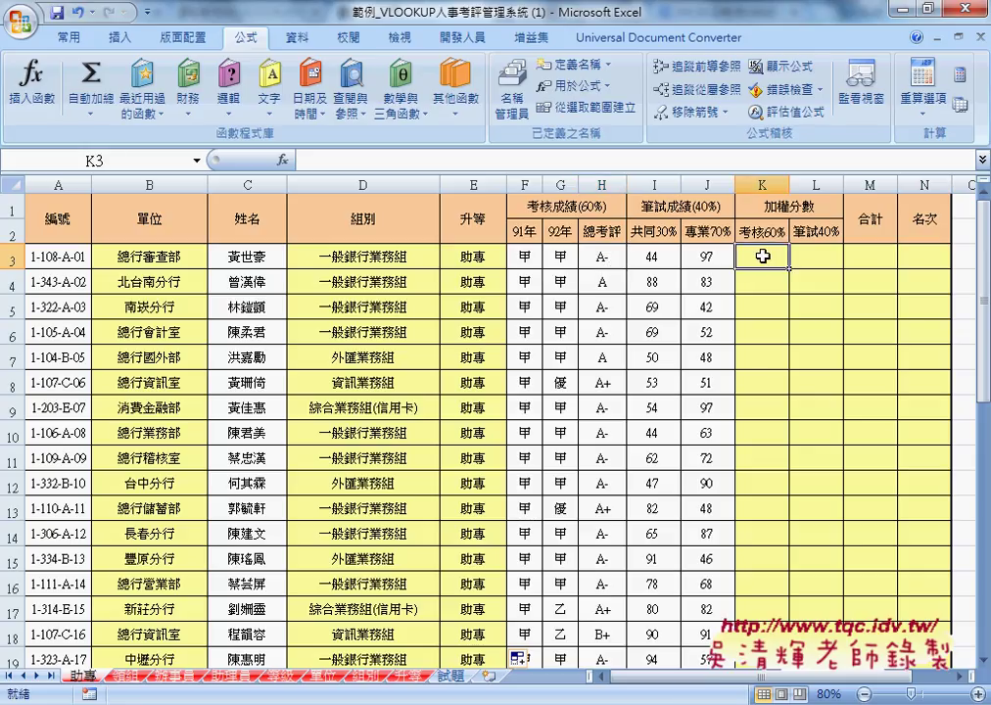
{"action": "left_click", "coordinate": [816, 257]}
{"action": "left_click_drag", "start_coordinate": [707, 257], "coordinate": [667, 256]}
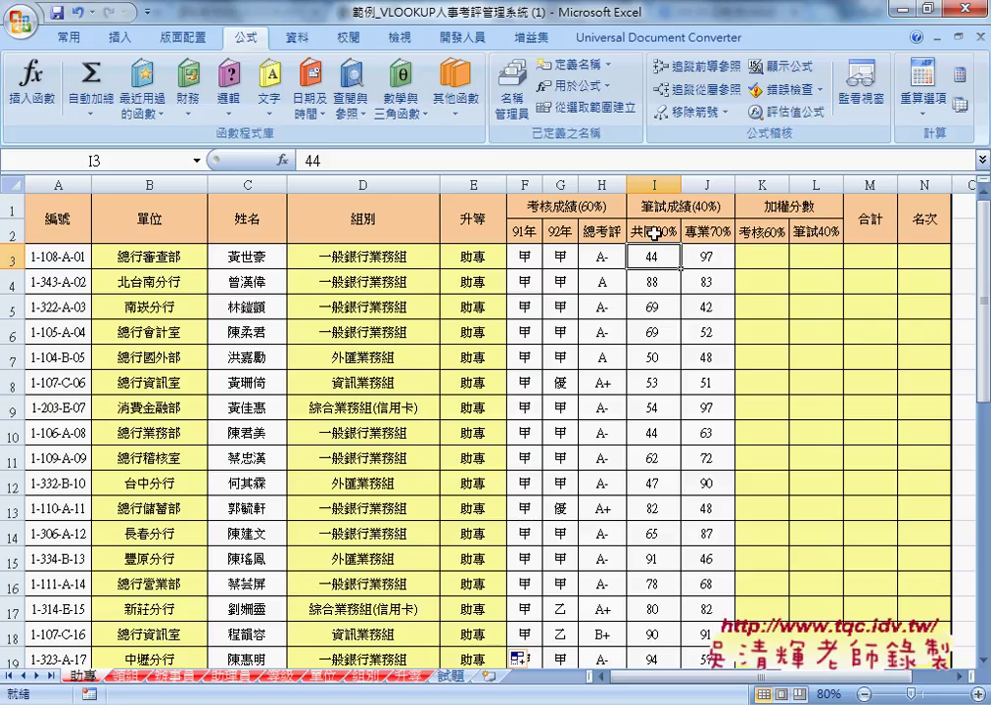
{"action": "left_click", "coordinate": [655, 227]}
{"action": "left_click", "coordinate": [708, 257]}
{"action": "left_click", "coordinate": [708, 232]}
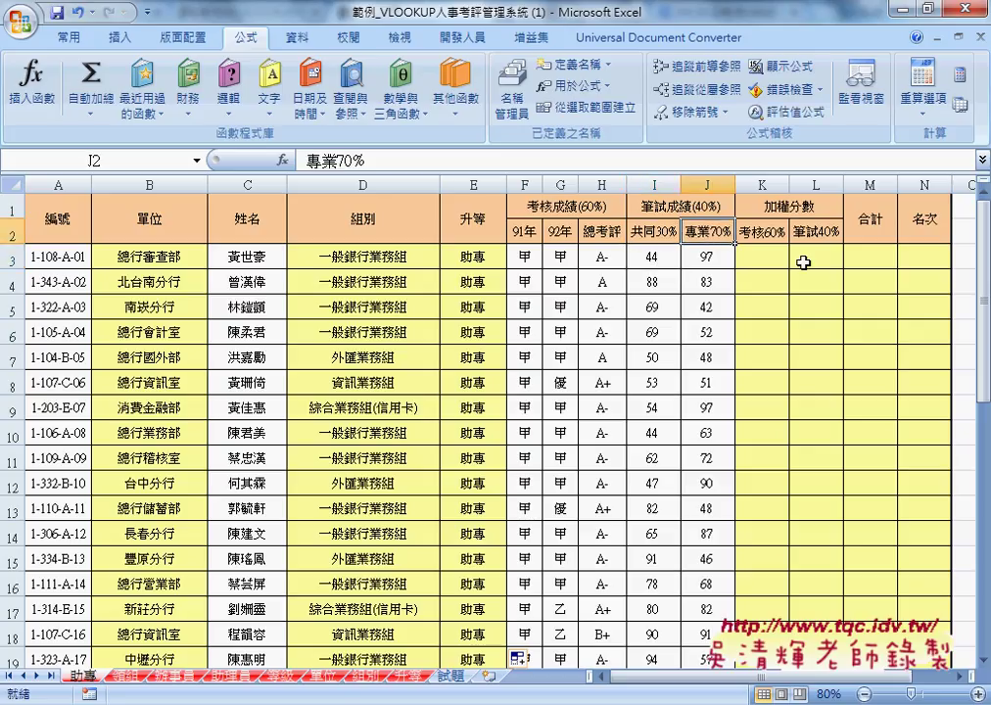
{"action": "left_click", "coordinate": [770, 266]}
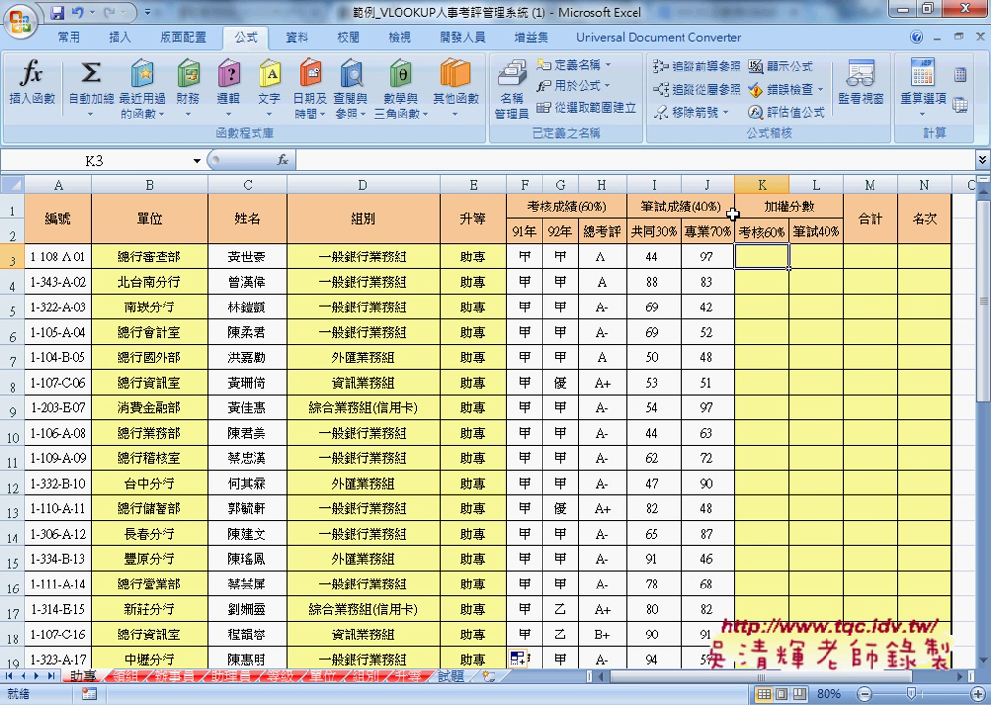
Step: Start a VLOOKUP in K3 that looks up F3 in the 考績等級 named range
{"action": "left_click", "coordinate": [283, 160]}
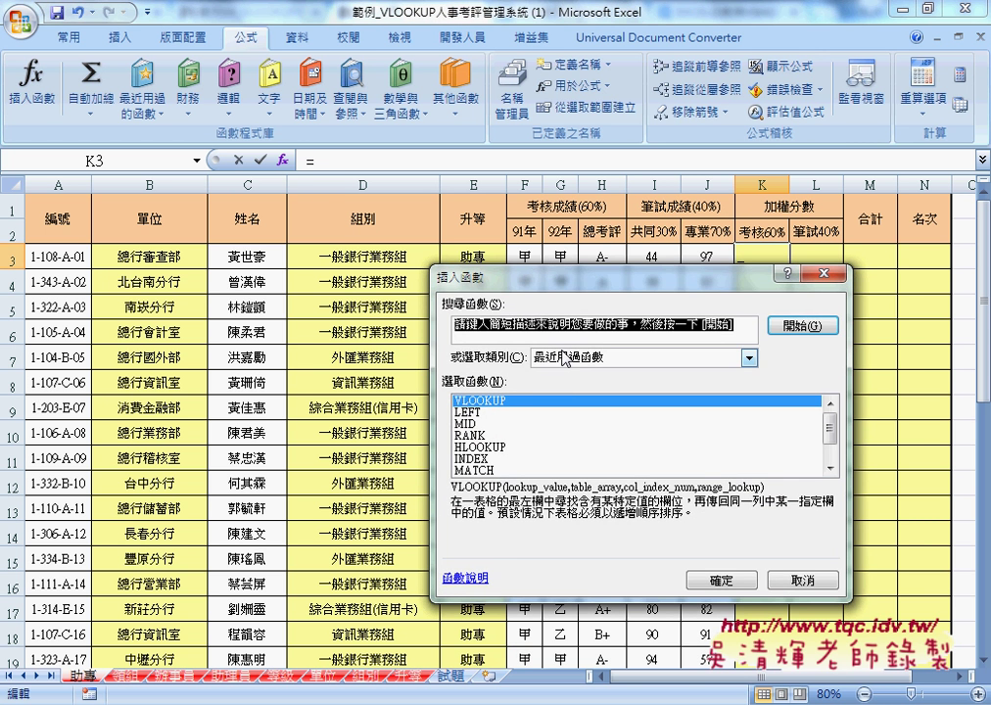
{"action": "left_click", "coordinate": [721, 580]}
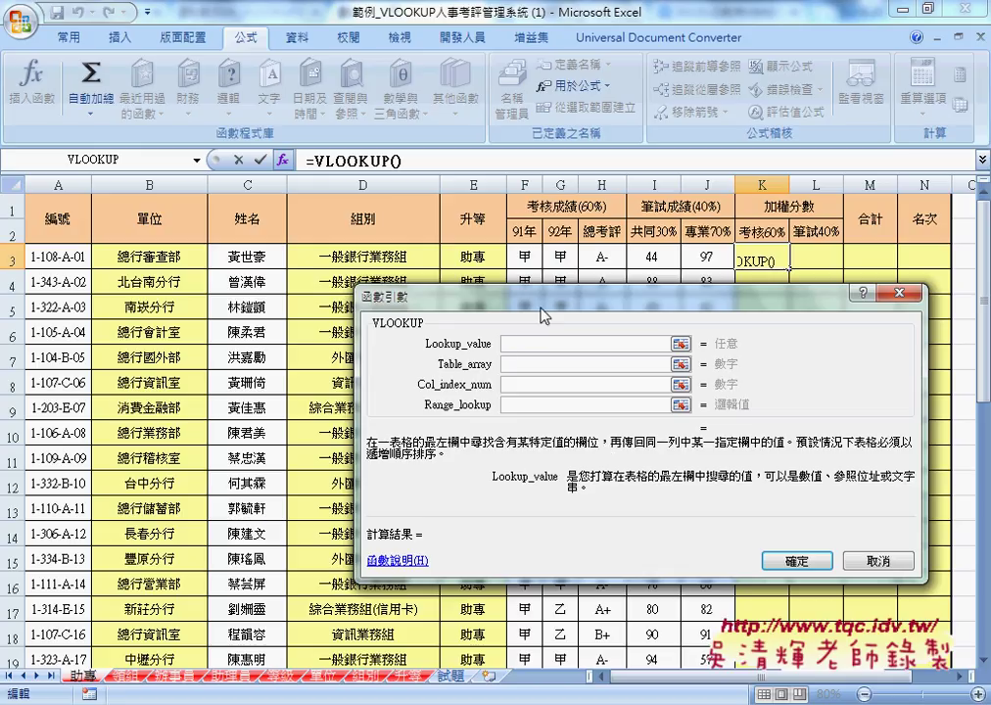
{"action": "left_click", "coordinate": [525, 257]}
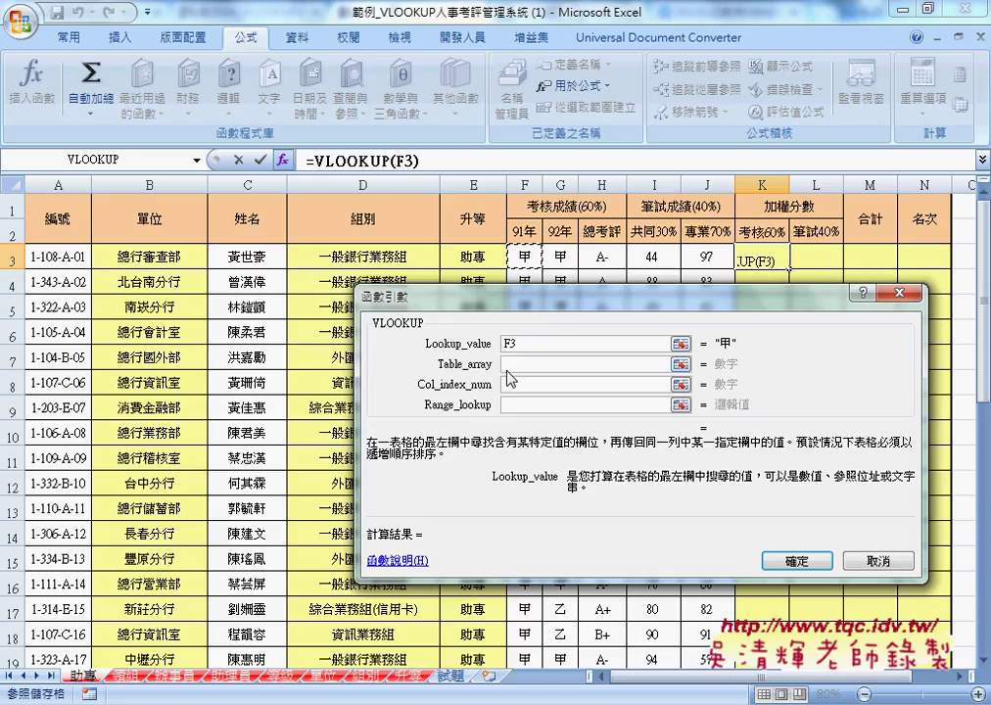
{"action": "left_click", "coordinate": [537, 364]}
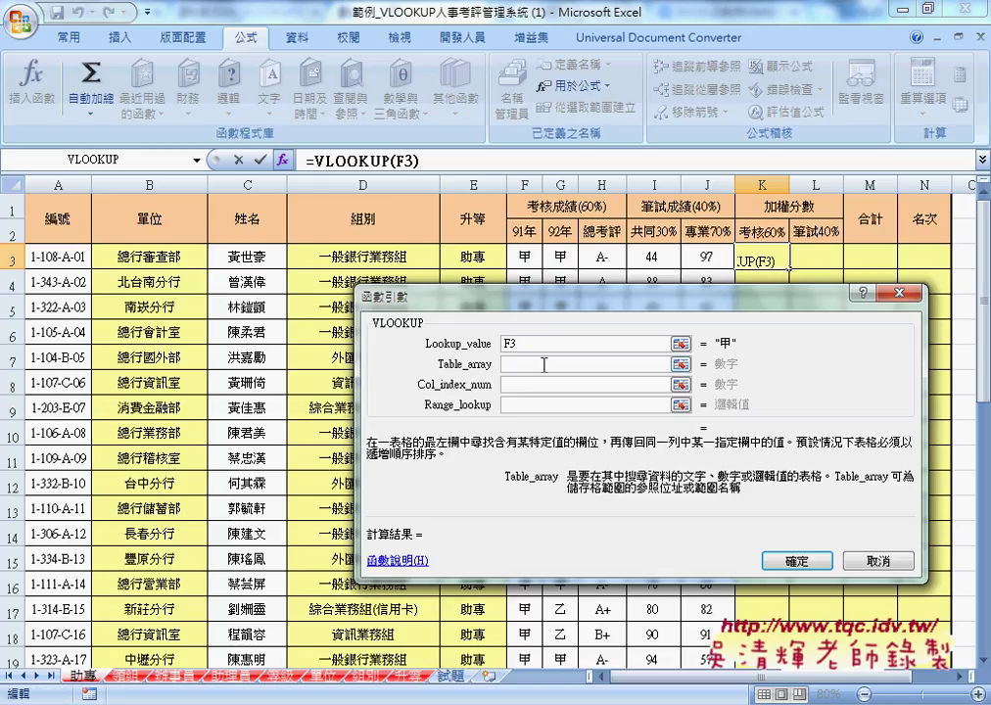
{"action": "key", "text": "F3"}
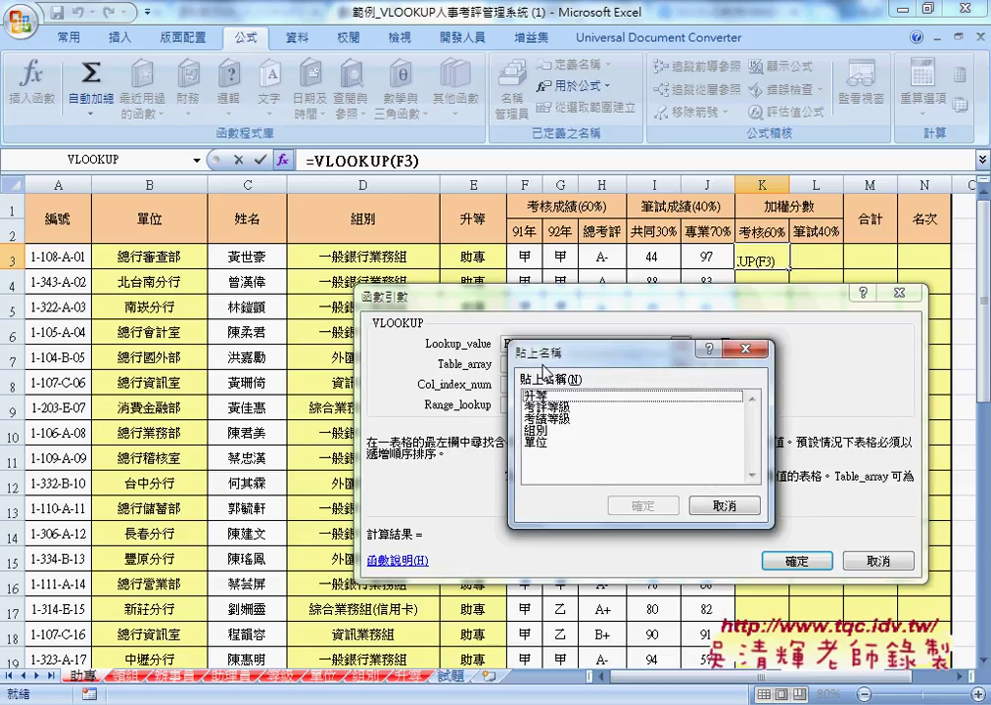
{"action": "left_click", "coordinate": [556, 420]}
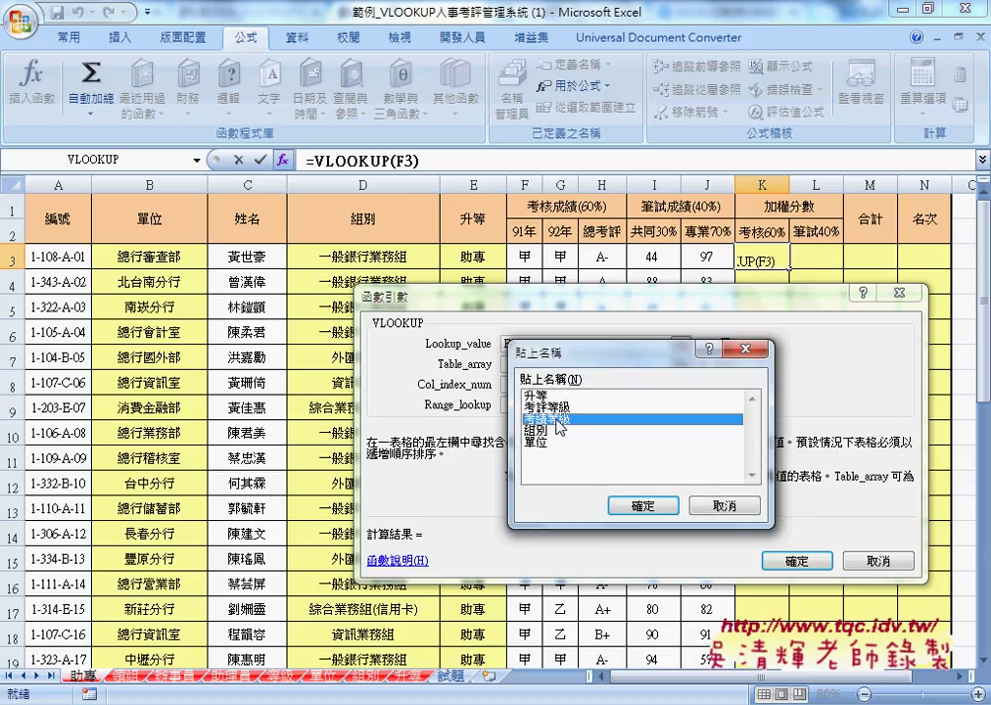
{"action": "left_click", "coordinate": [630, 506]}
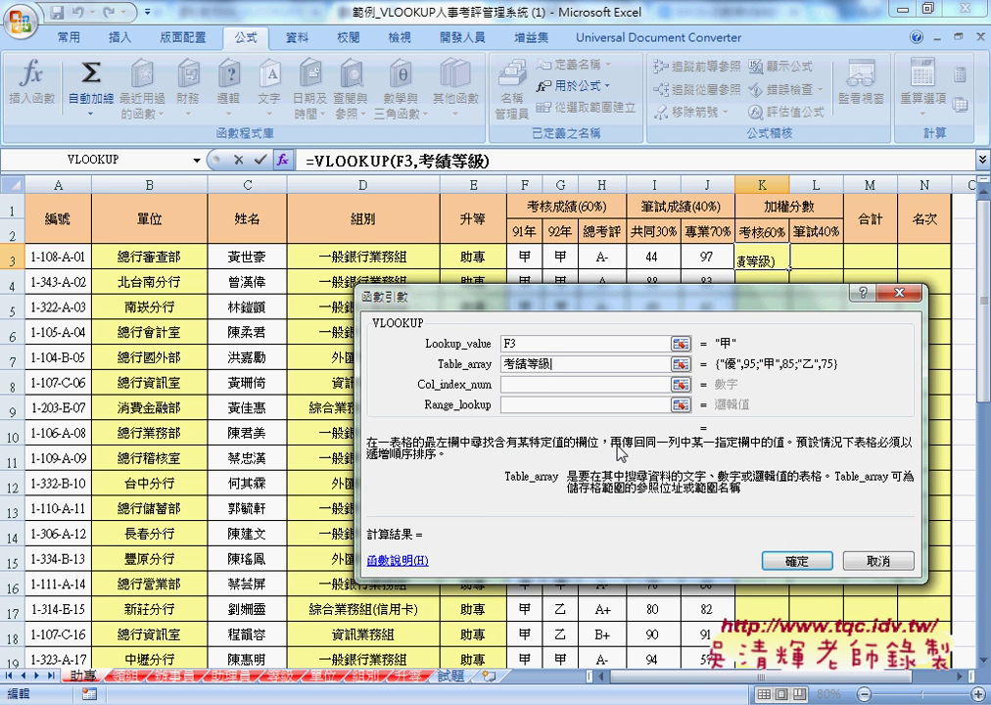
Step: Finish the K3 VLOOKUP with column 2 and exact match 0, returning 85
{"action": "left_click", "coordinate": [539, 345]}
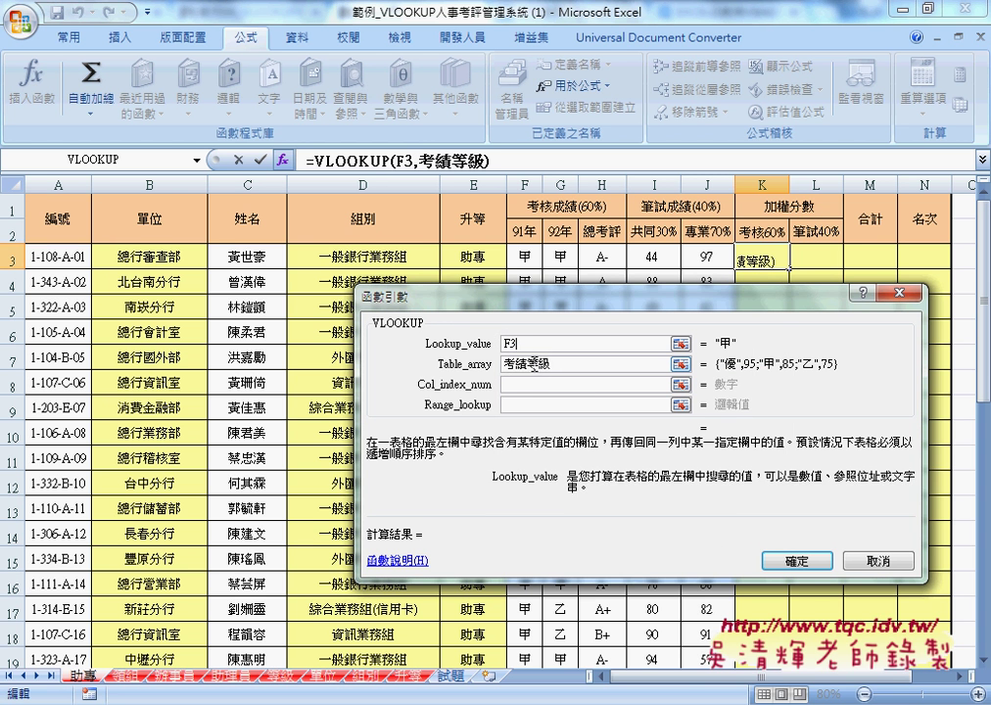
{"action": "left_click", "coordinate": [533, 365]}
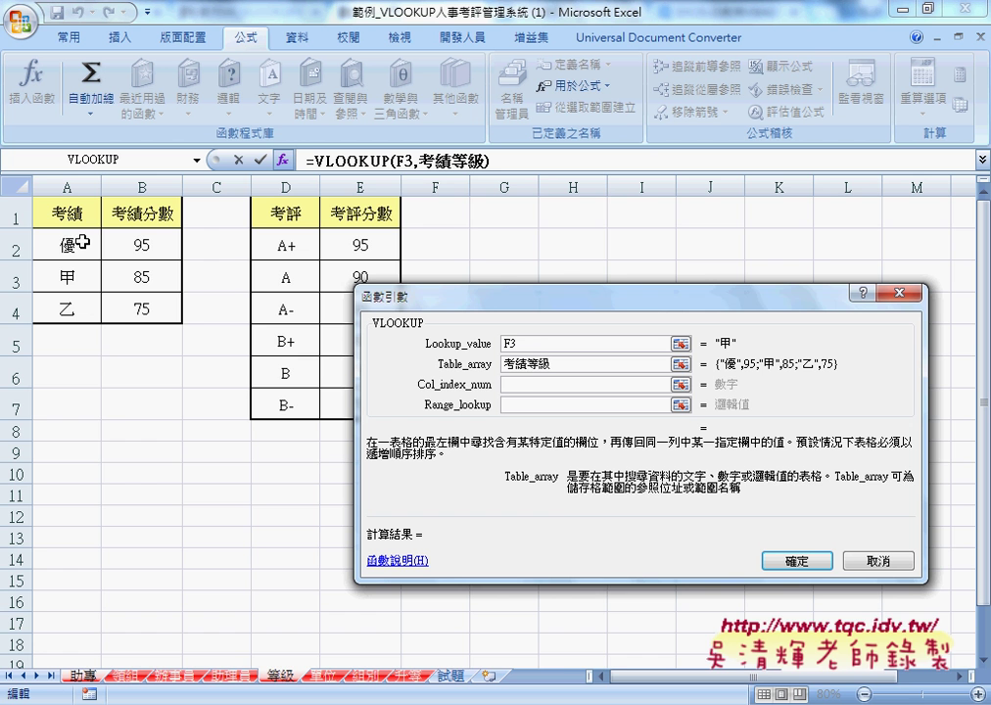
{"action": "key", "text": "shift+Tab"}
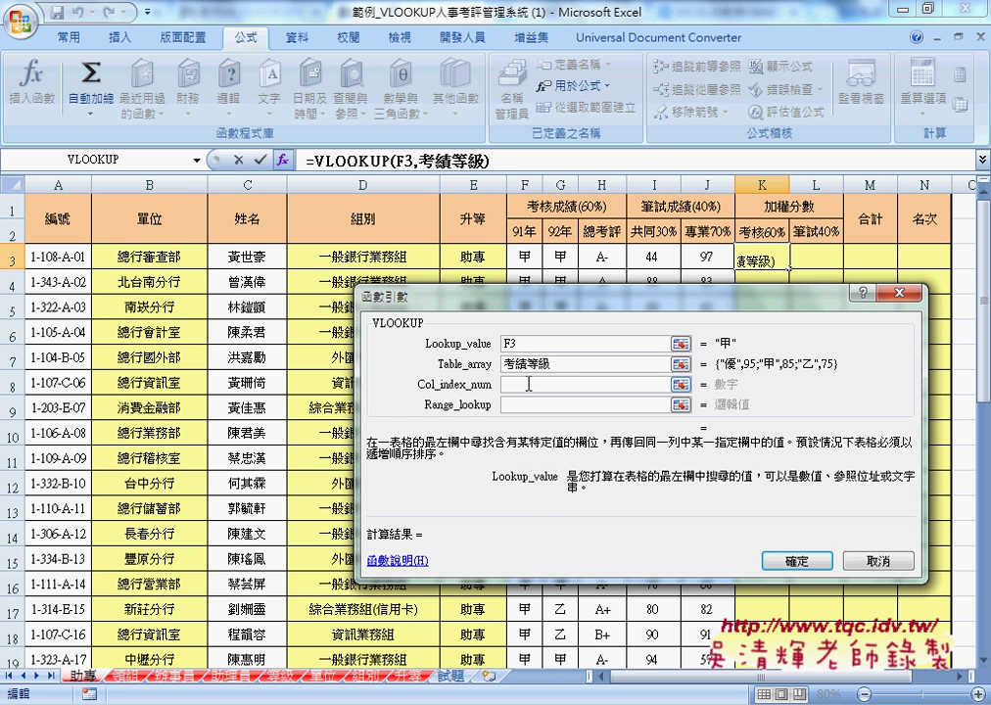
{"action": "left_click", "coordinate": [529, 384]}
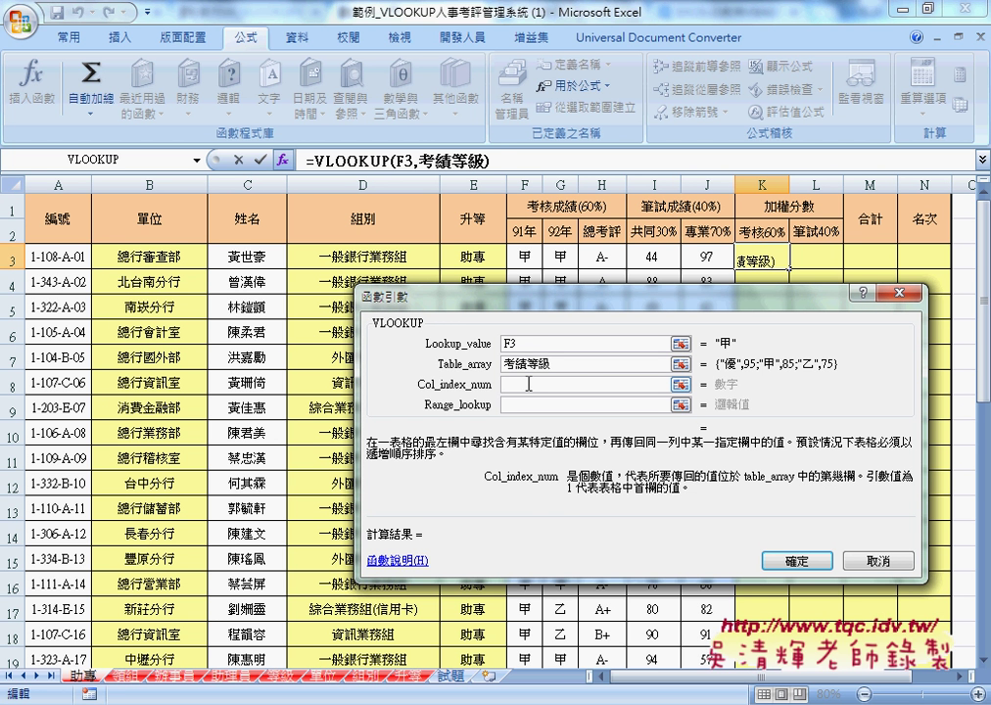
{"action": "type", "text": "2"}
{"action": "left_click", "coordinate": [536, 407]}
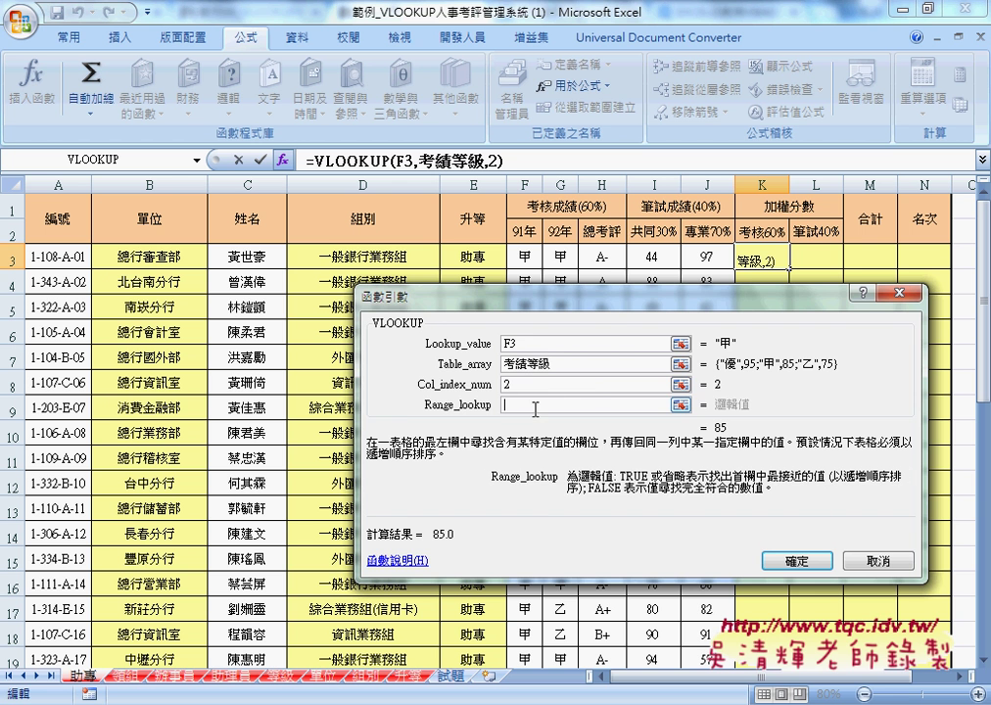
{"action": "type", "text": "0"}
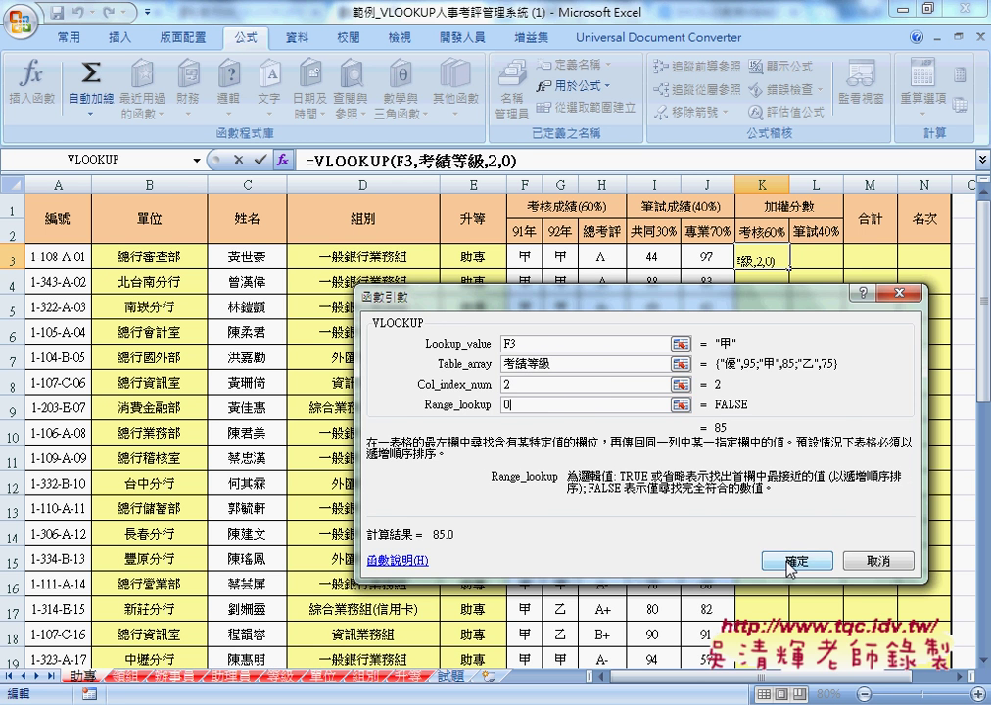
{"action": "left_click", "coordinate": [796, 560]}
Step: Copy the K3 VLOOKUP and add a second copy that looks up G3
{"action": "left_click_drag", "start_coordinate": [308, 159], "coordinate": [500, 160]}
{"action": "key", "text": "ctrl+c"}
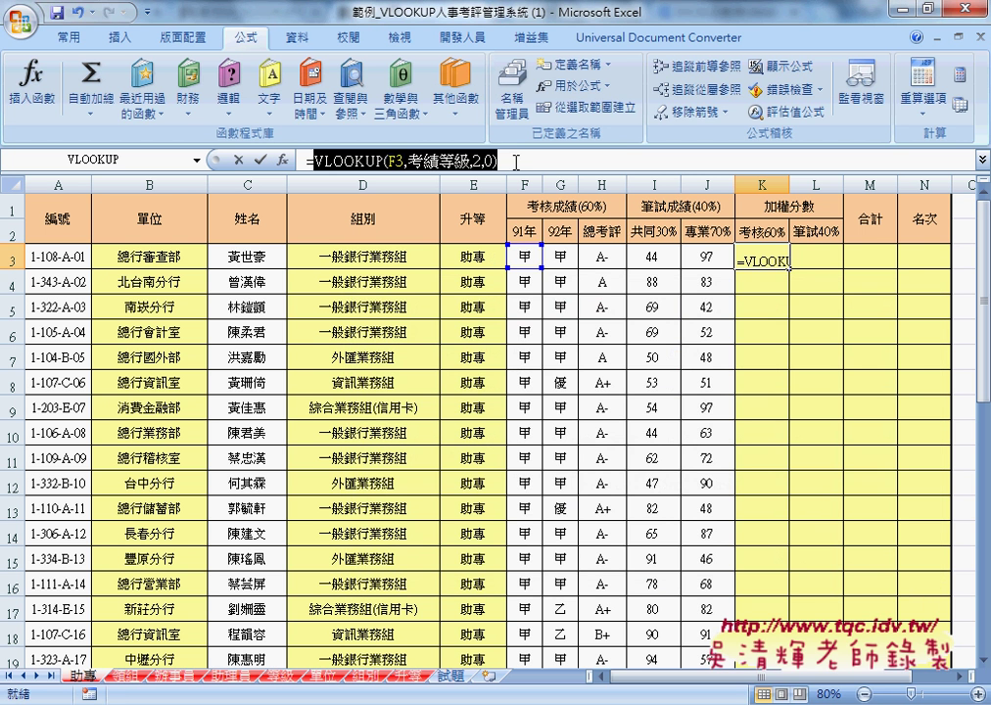
{"action": "right_click", "coordinate": [517, 164]}
{"action": "left_click", "coordinate": [566, 199]}
{"action": "left_click", "coordinate": [529, 157]}
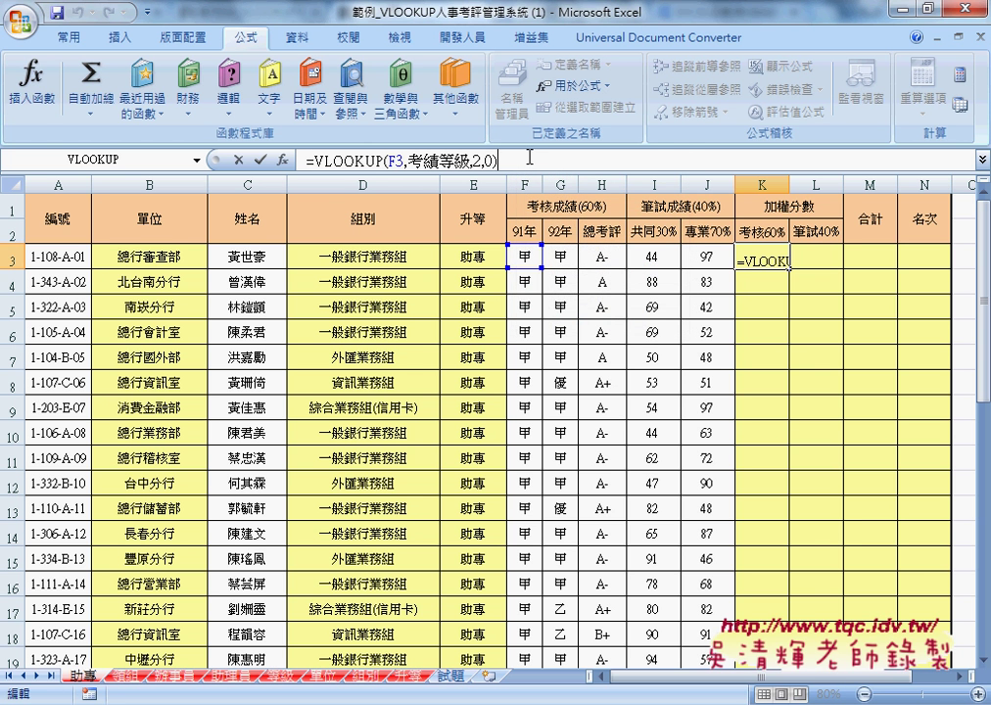
{"action": "type", "text": "+"}
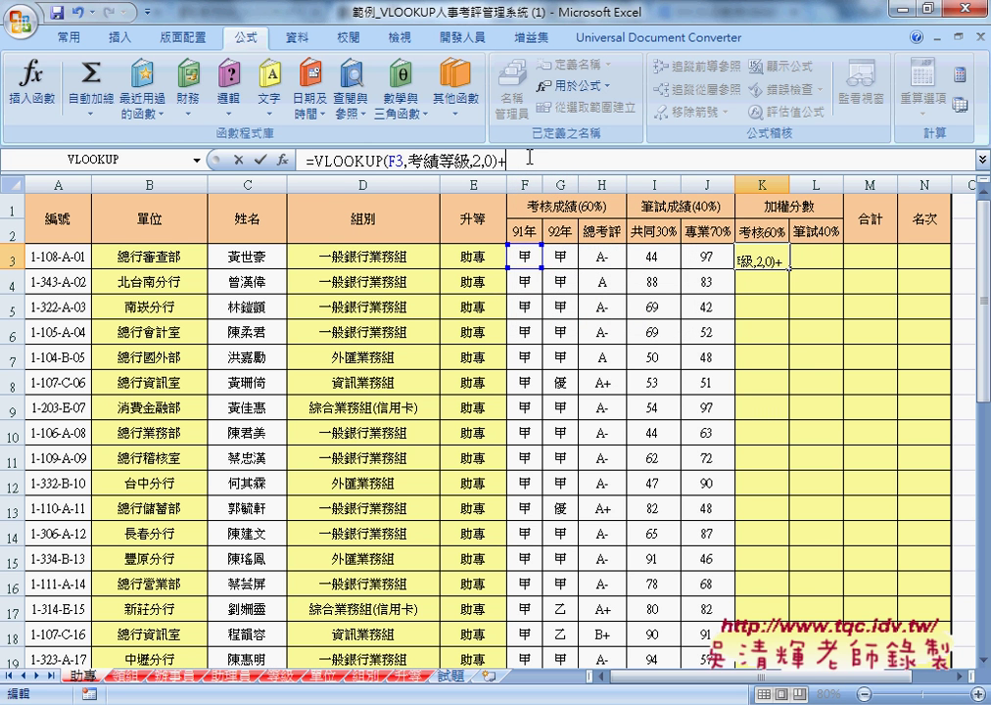
{"action": "key", "text": "ctrl+v"}
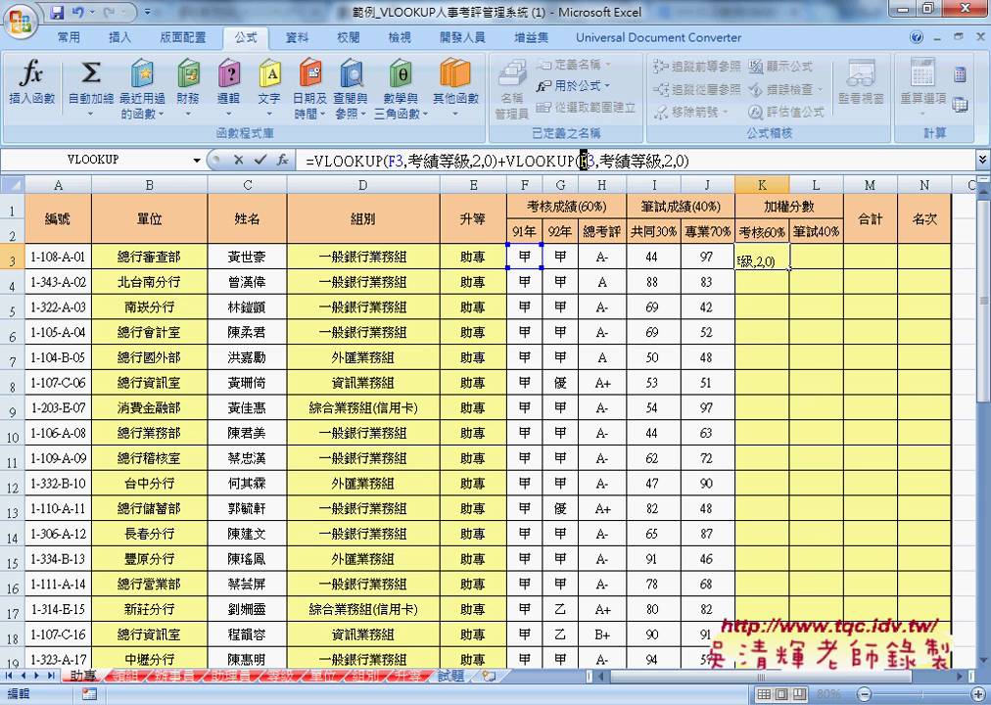
{"action": "left_click_drag", "start_coordinate": [579, 161], "coordinate": [590, 160]}
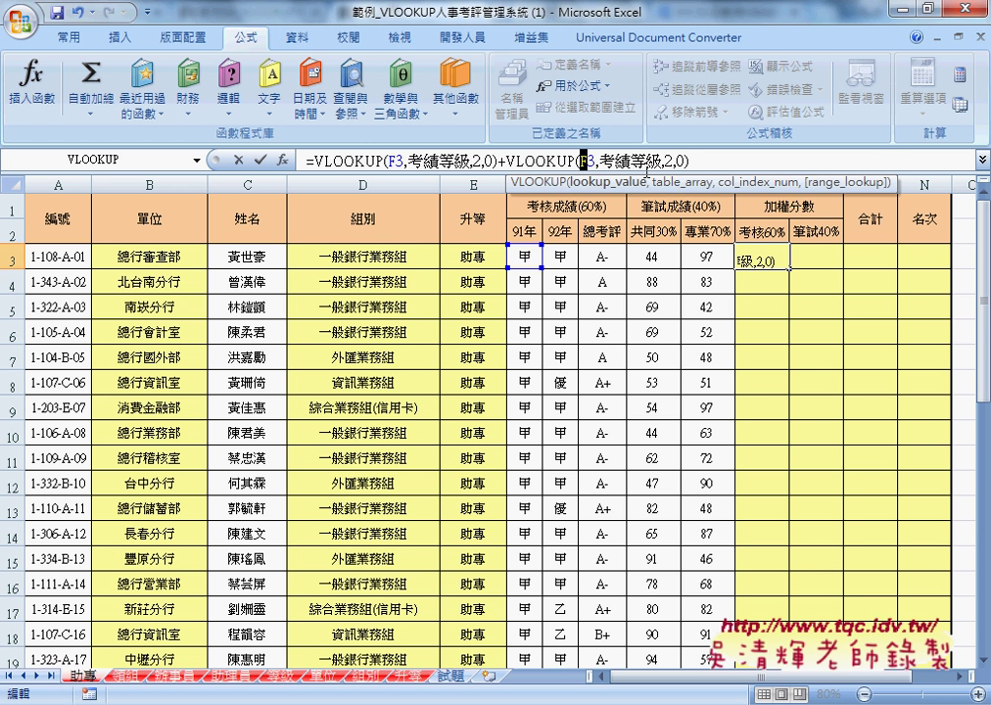
{"action": "type", "text": "G"}
Step: Append a third VLOOKUP copy to K3 that looks up H3
{"action": "left_click", "coordinate": [718, 156]}
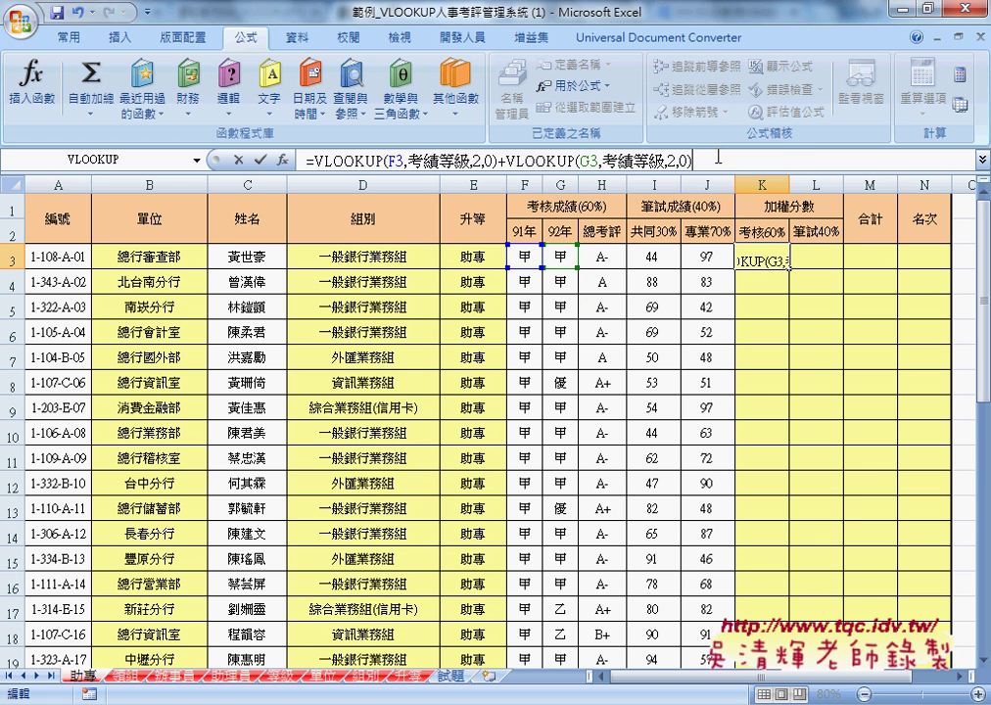
{"action": "type", "text": "+"}
{"action": "key", "text": "ctrl+v"}
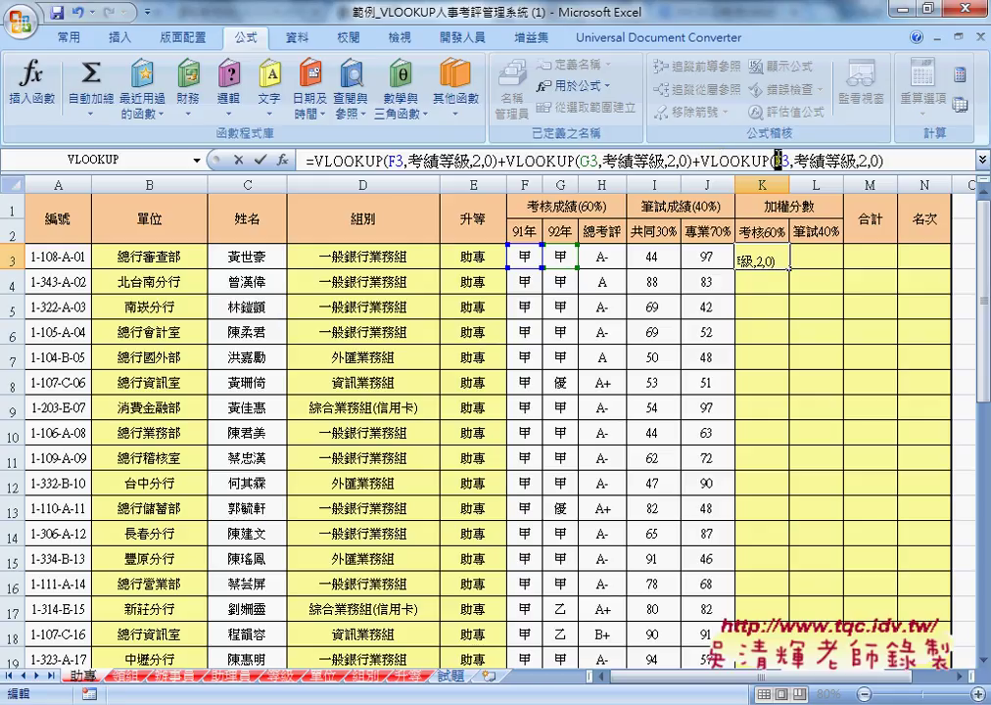
{"action": "left_click", "coordinate": [779, 159]}
{"action": "type", "text": "H"}
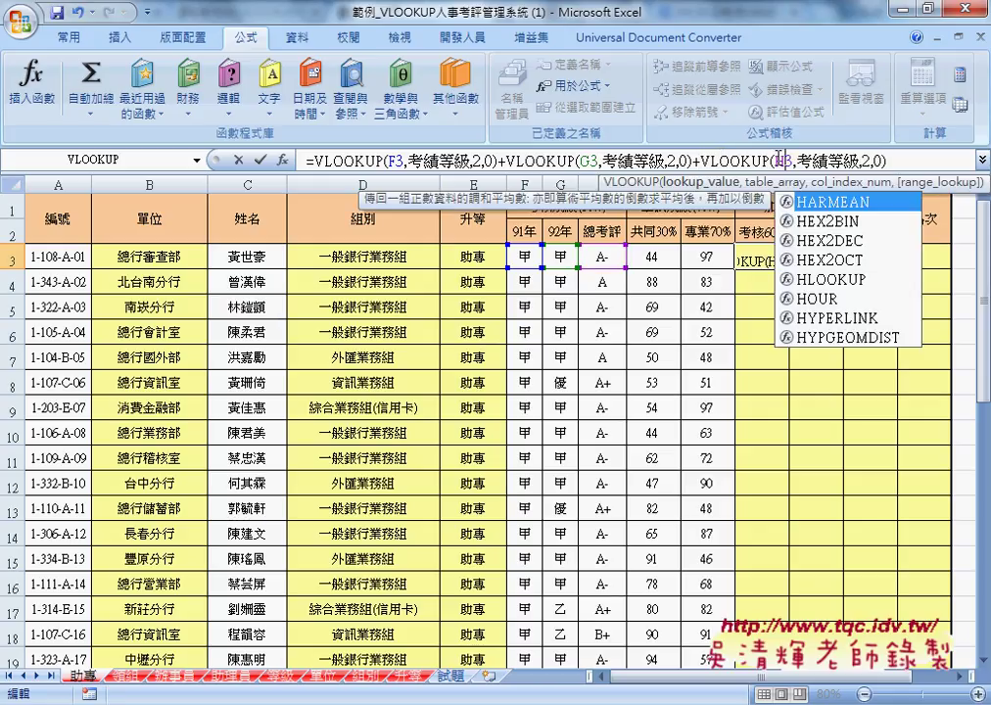
{"action": "left_click_drag", "start_coordinate": [795, 160], "coordinate": [859, 159]}
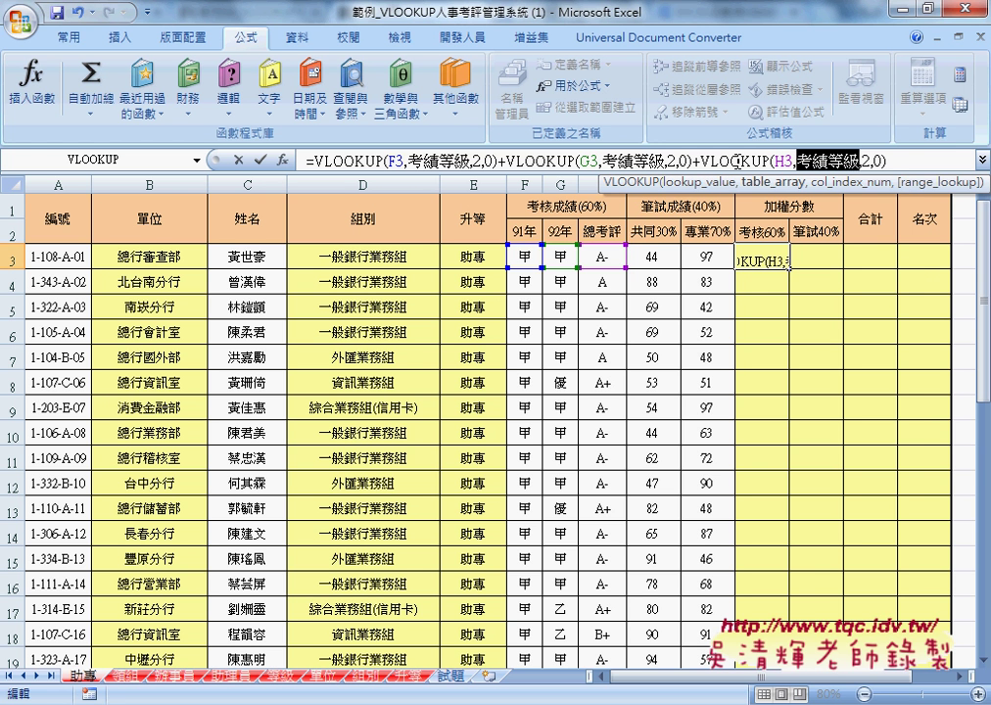
Step: Point the third lookup's table at the 考評等級 named range, making K3 show 255.0
{"action": "left_click", "coordinate": [283, 159]}
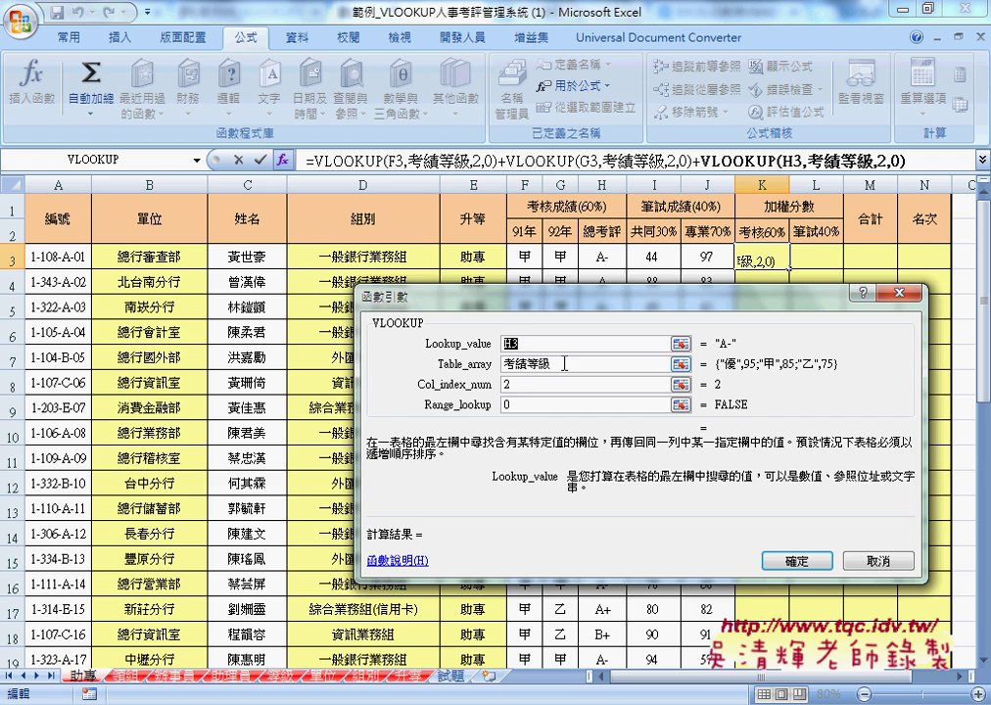
{"action": "key", "text": "Tab"}
{"action": "key", "text": "Delete"}
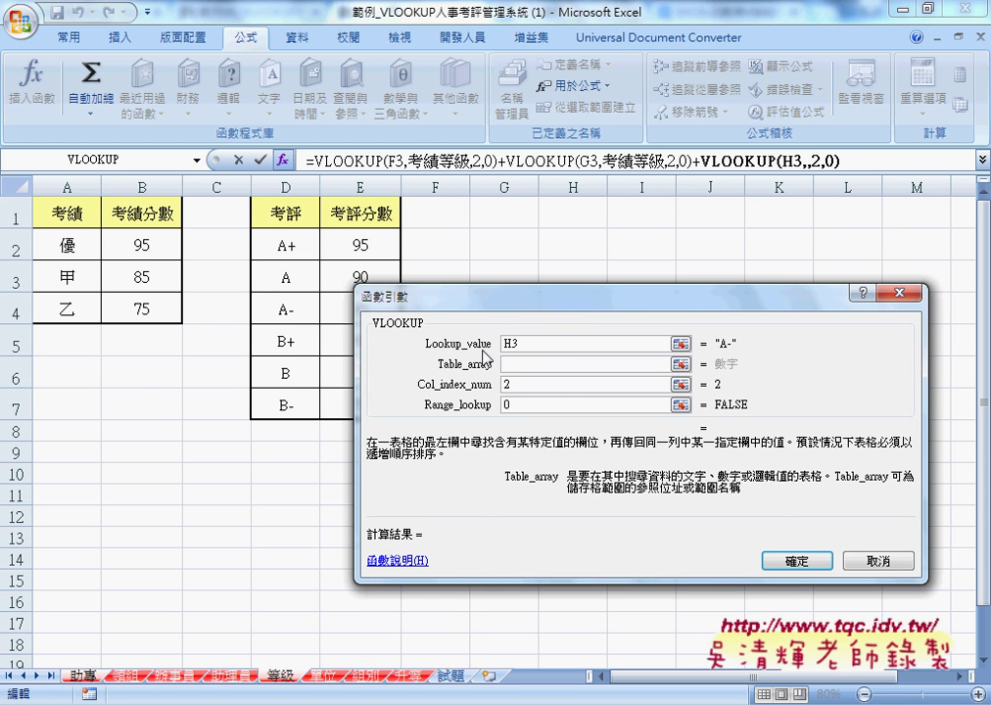
{"action": "key", "text": "F3"}
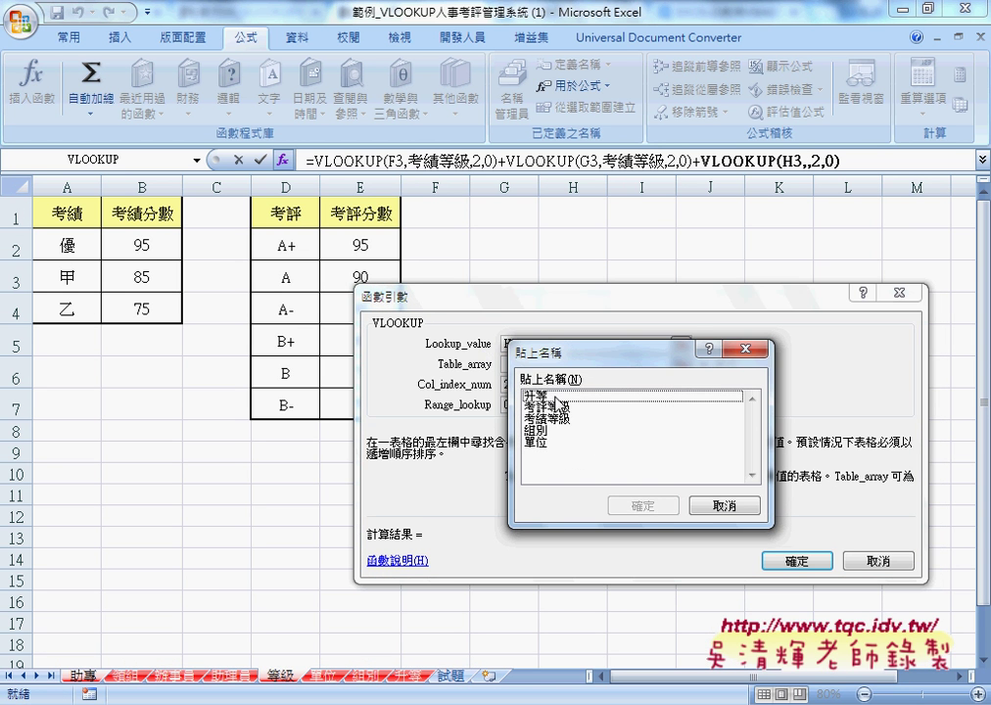
{"action": "left_click", "coordinate": [544, 406]}
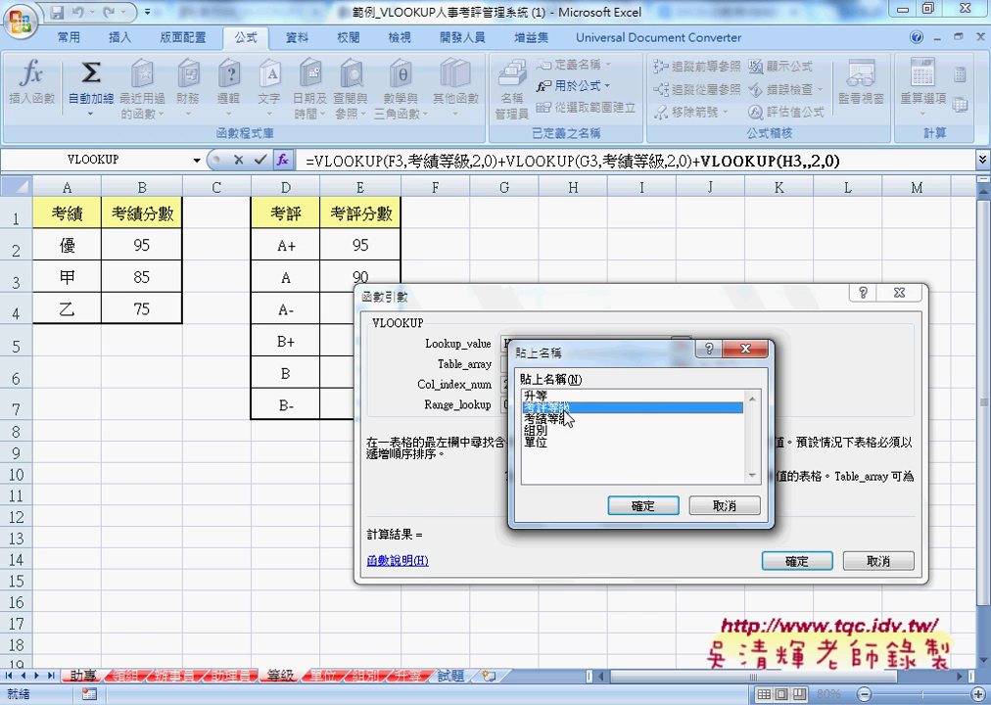
{"action": "left_click", "coordinate": [650, 506]}
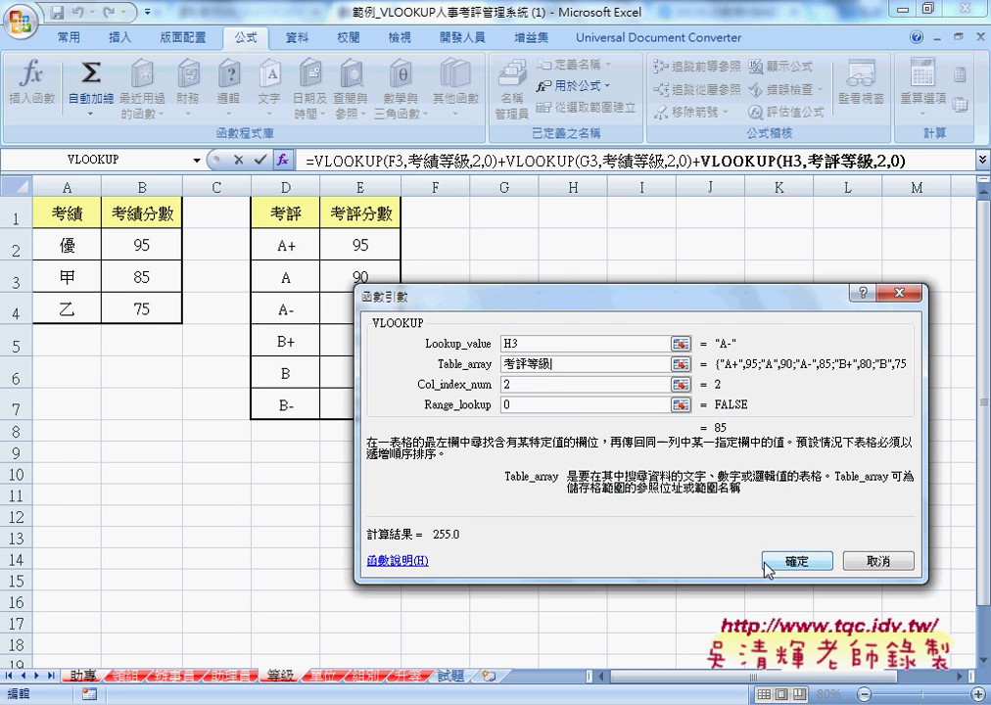
{"action": "left_click", "coordinate": [797, 561]}
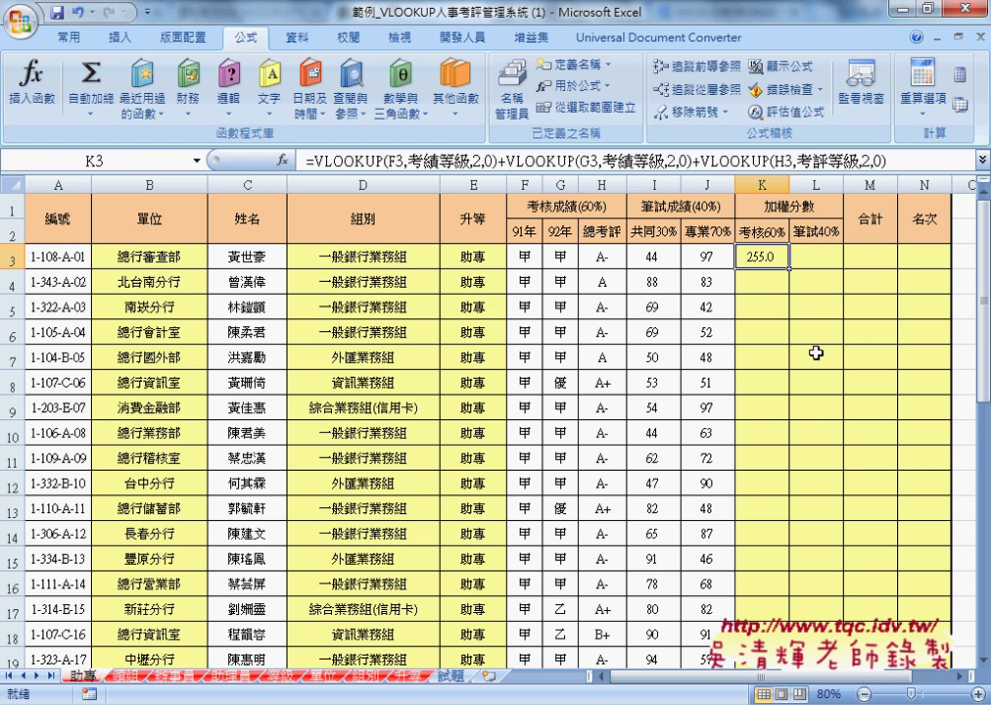
Step: Wrap K3's three lookups in parentheses divided by 3 and fill it down column K
{"action": "left_click", "coordinate": [701, 161]}
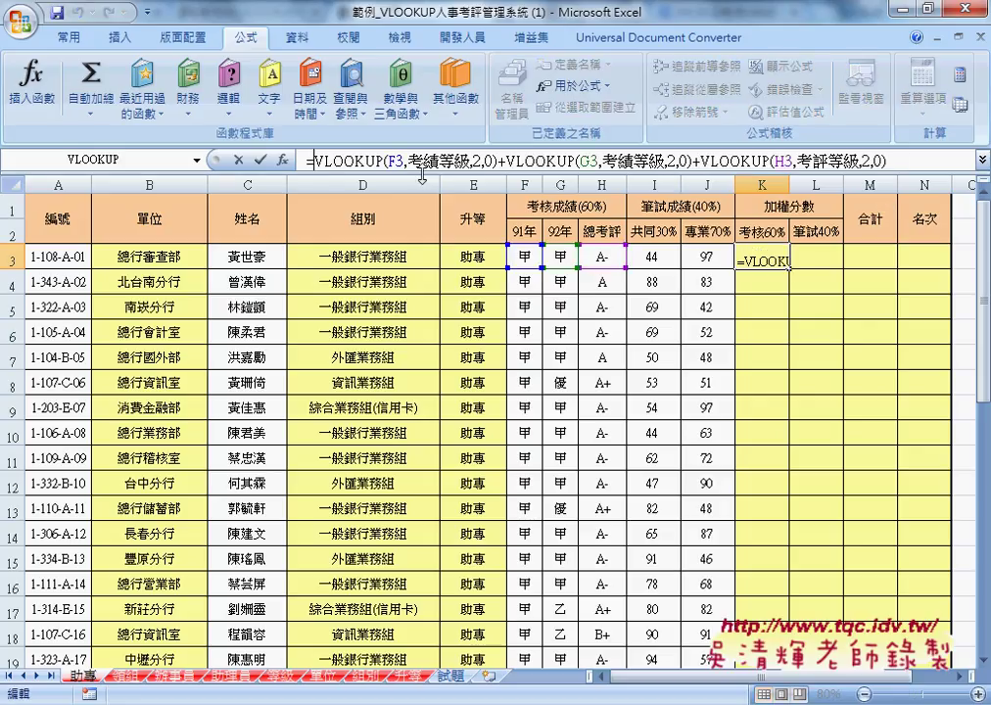
{"action": "type", "text": "("}
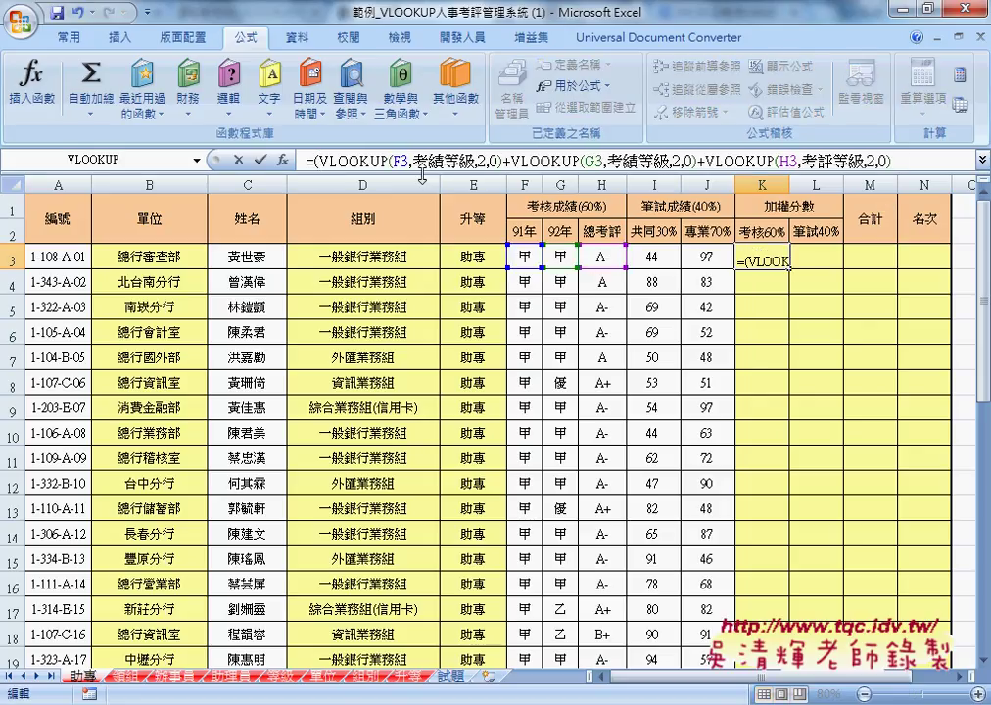
{"action": "key", "text": "End"}
{"action": "type", "text": "))"}
{"action": "left_click", "coordinate": [260, 159]}
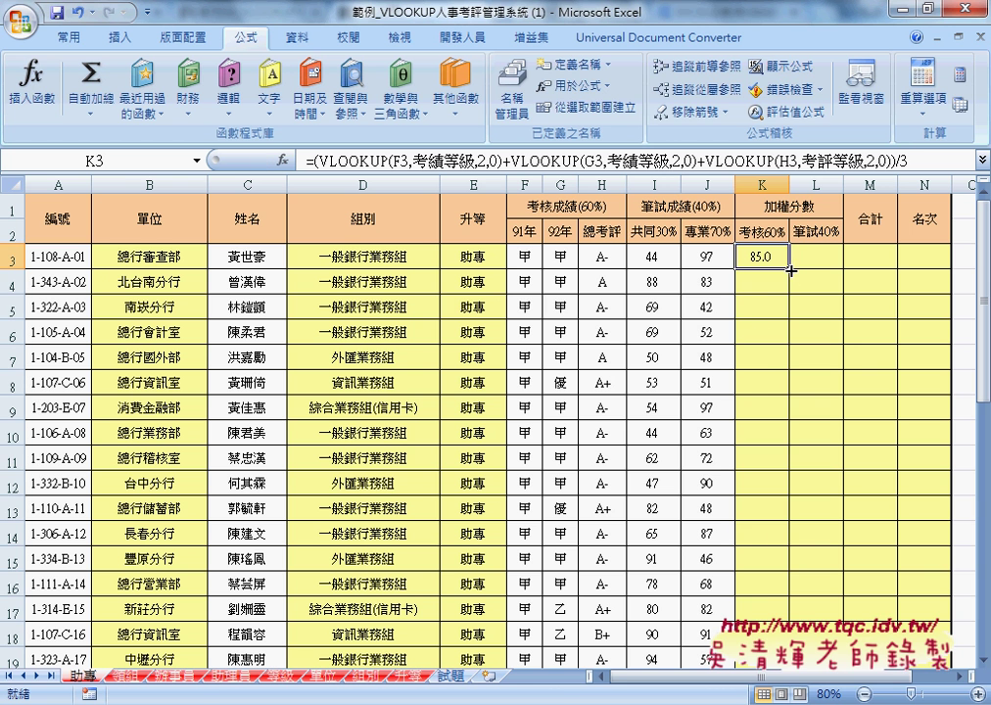
{"action": "double_click", "coordinate": [790, 271]}
Step: Enter =I3*0.3+J3*0.7 in L3 for a weighted written score of 81.1
{"action": "left_click", "coordinate": [816, 256]}
{"action": "left_click", "coordinate": [498, 162]}
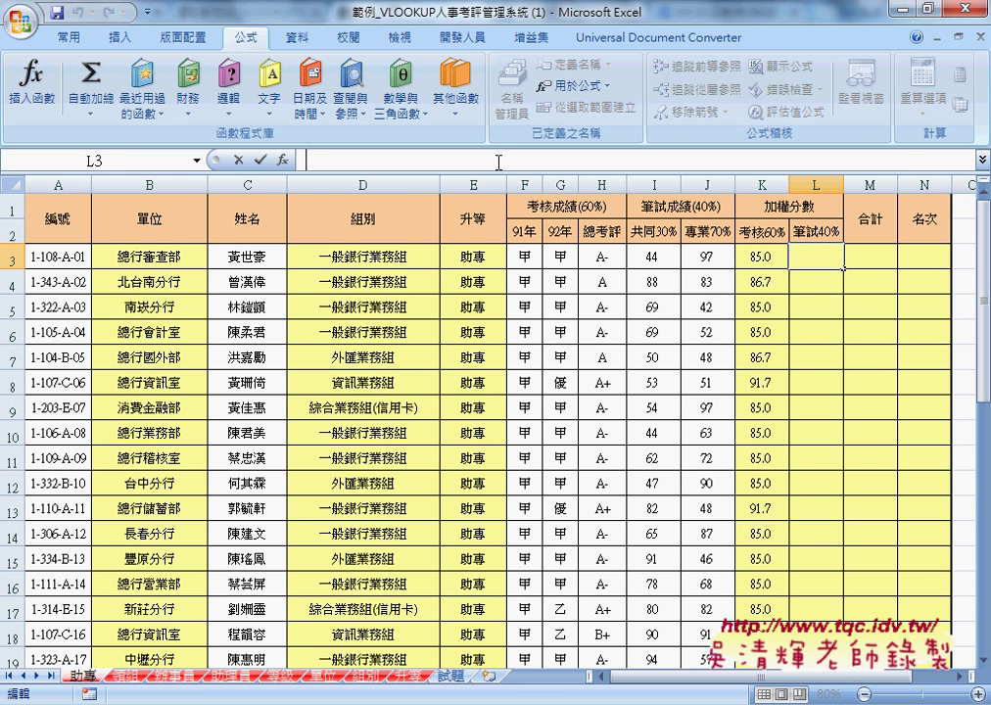
{"action": "type", "text": "="}
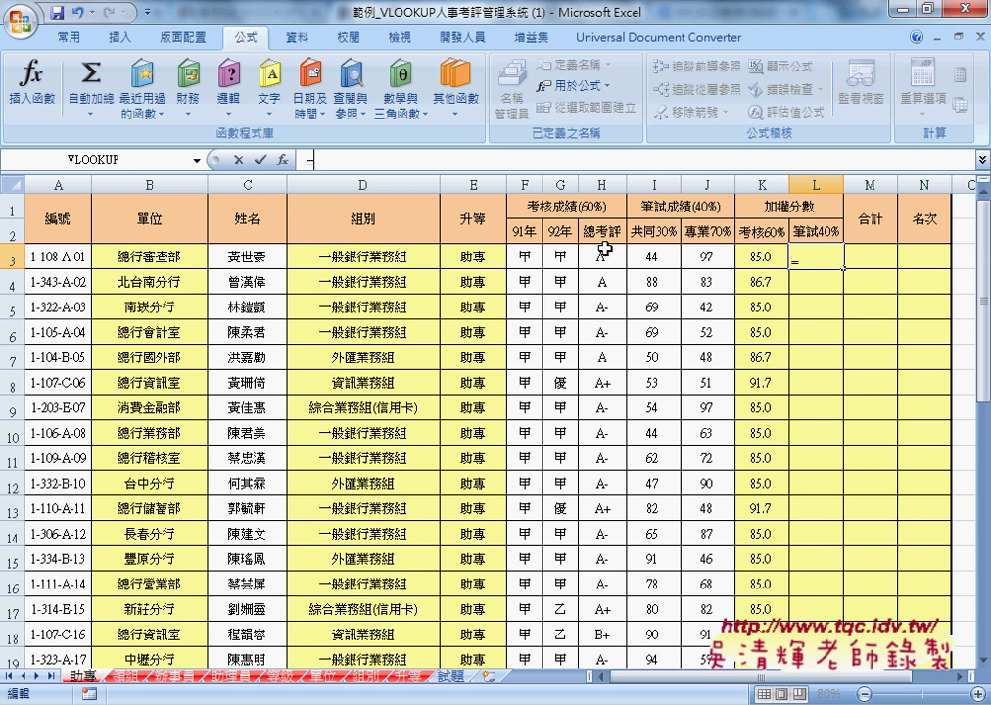
{"action": "left_click", "coordinate": [657, 258]}
{"action": "type", "text": "*0."}
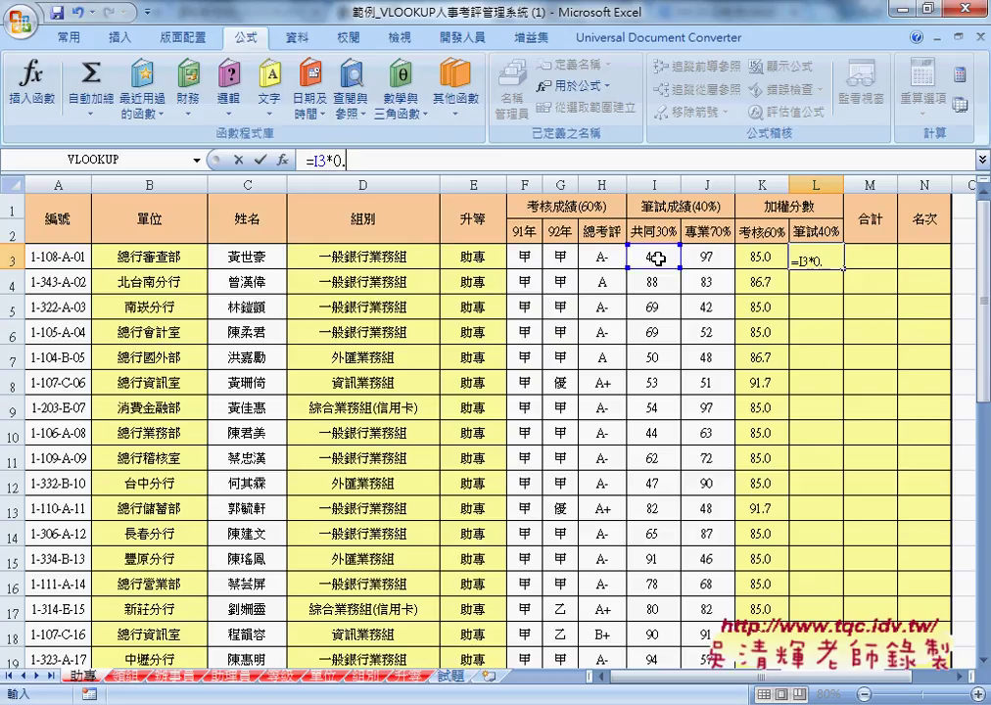
{"action": "type", "text": "3"}
{"action": "left_click", "coordinate": [707, 257]}
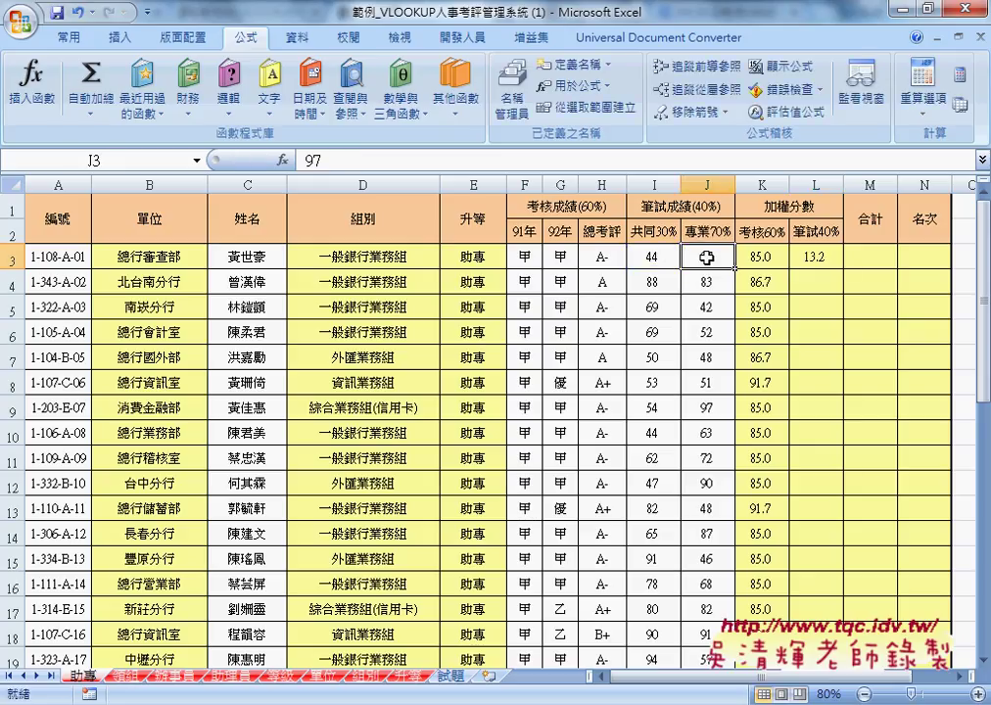
{"action": "left_click", "coordinate": [818, 260]}
{"action": "left_click", "coordinate": [416, 162]}
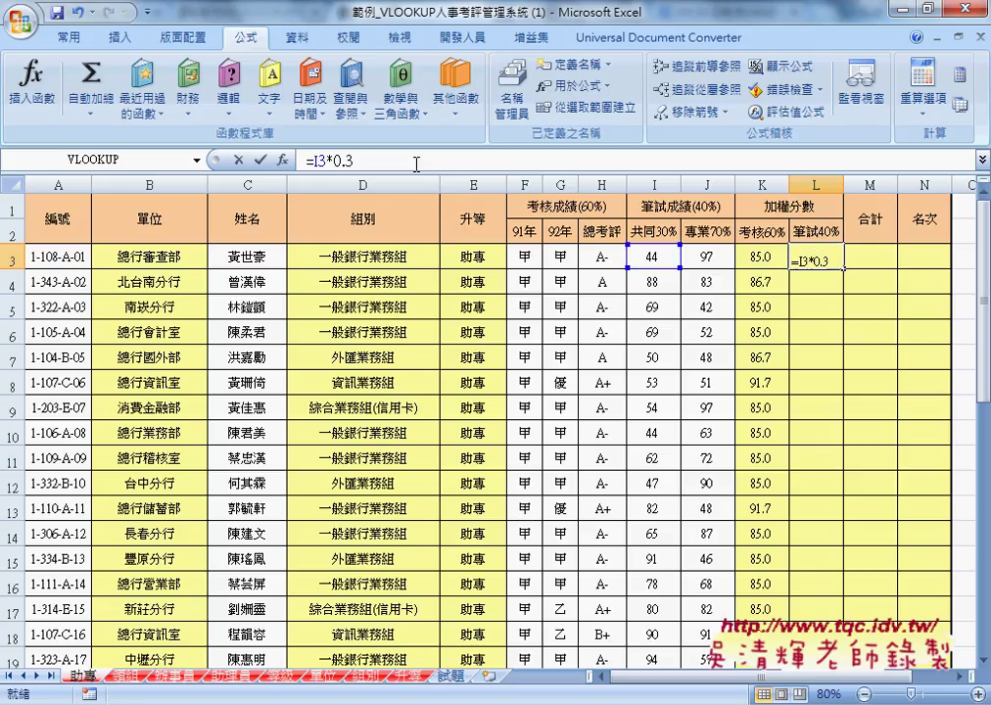
{"action": "type", "text": "+"}
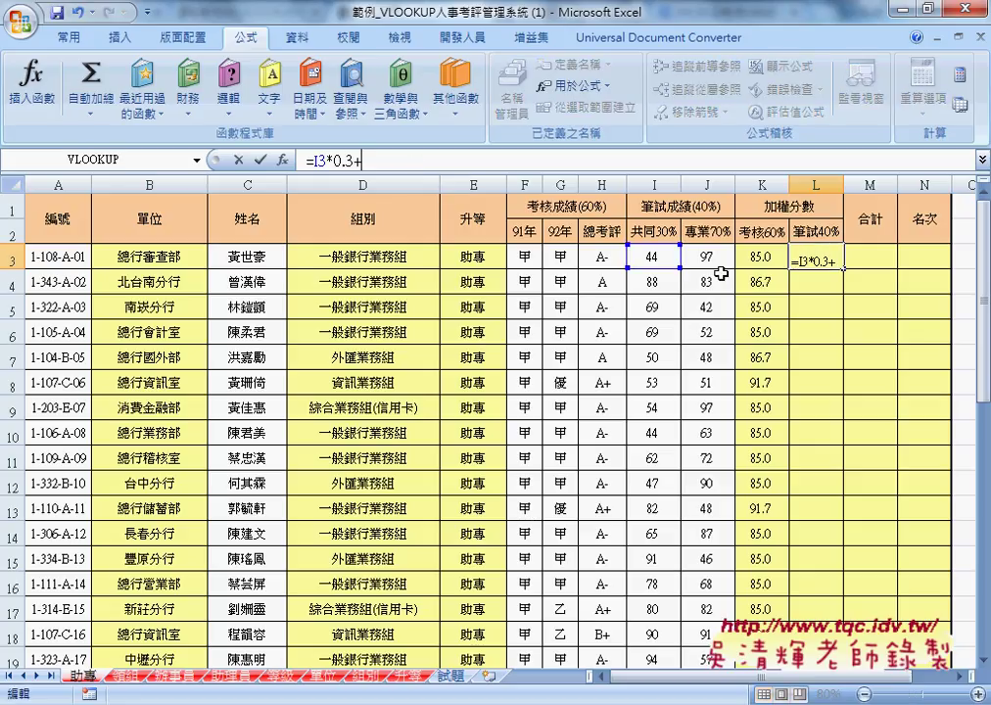
{"action": "left_click", "coordinate": [721, 261]}
{"action": "type", "text": "*0."}
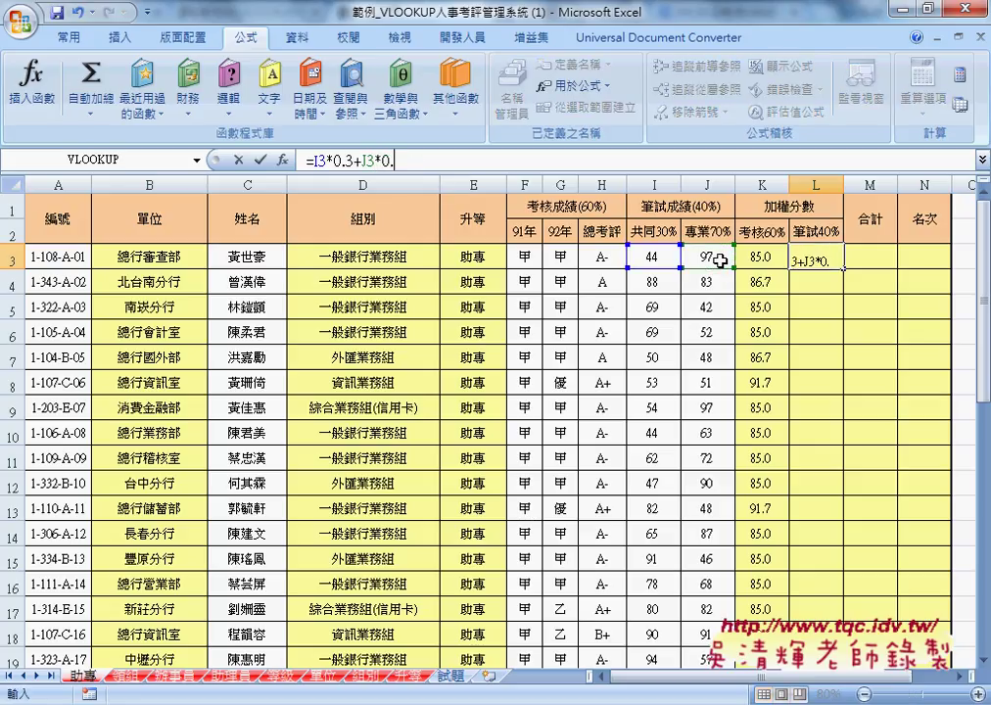
{"action": "type", "text": "7"}
{"action": "left_click", "coordinate": [260, 159]}
{"action": "left_click", "coordinate": [884, 258]}
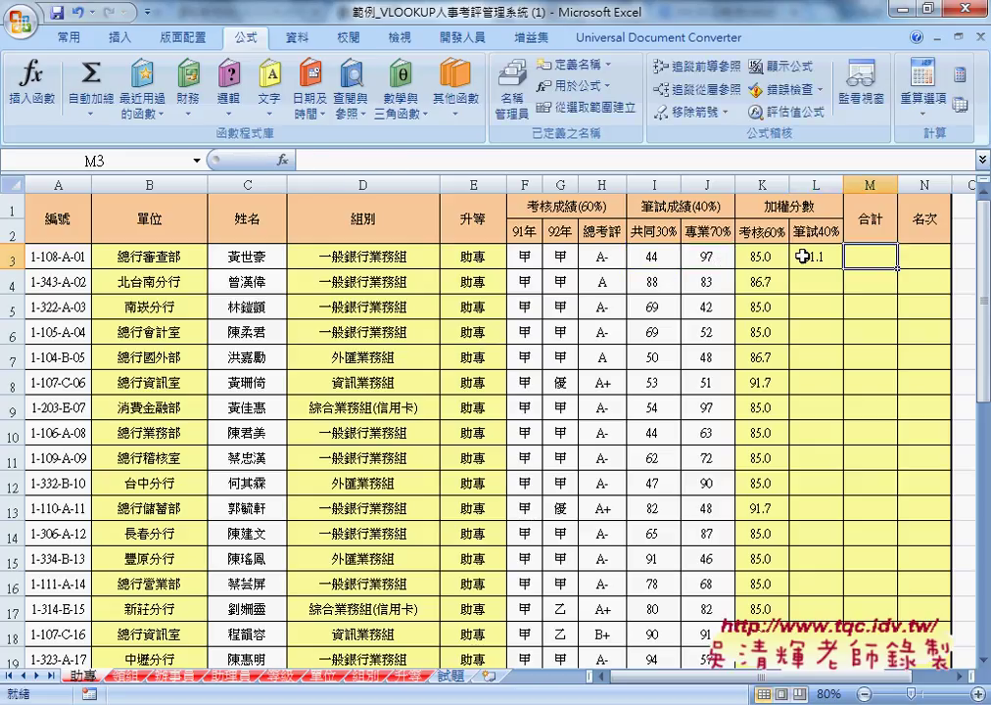
Step: Enter =K3*0.6+L3*0.4 in M3 for a total of 83.4
{"action": "left_click", "coordinate": [387, 158]}
{"action": "type", "text": "="}
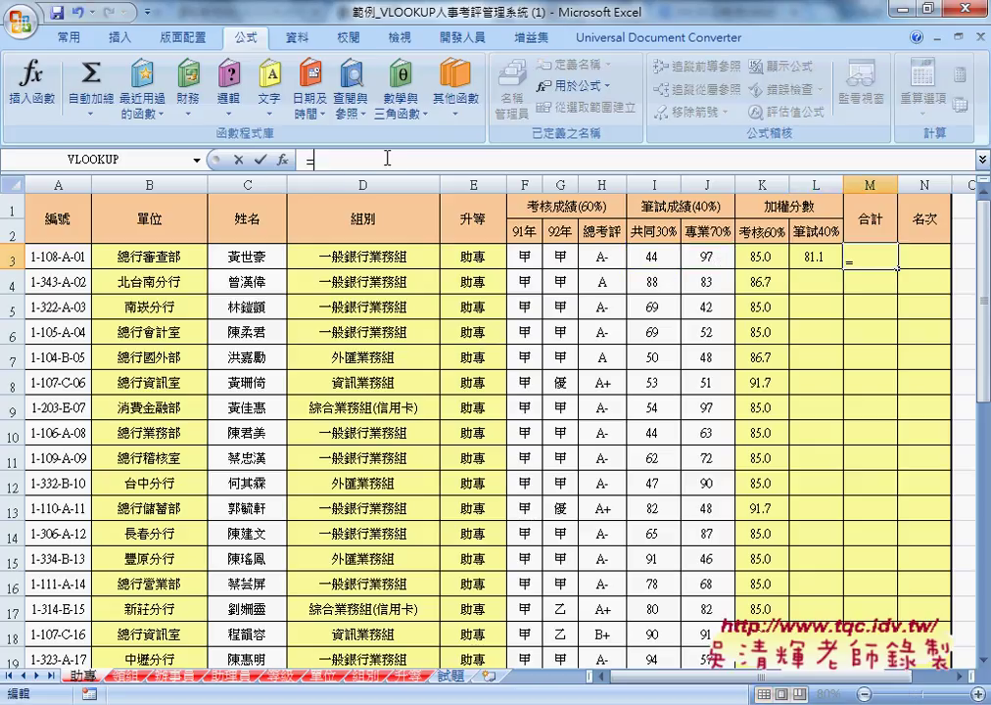
{"action": "left_click", "coordinate": [759, 258]}
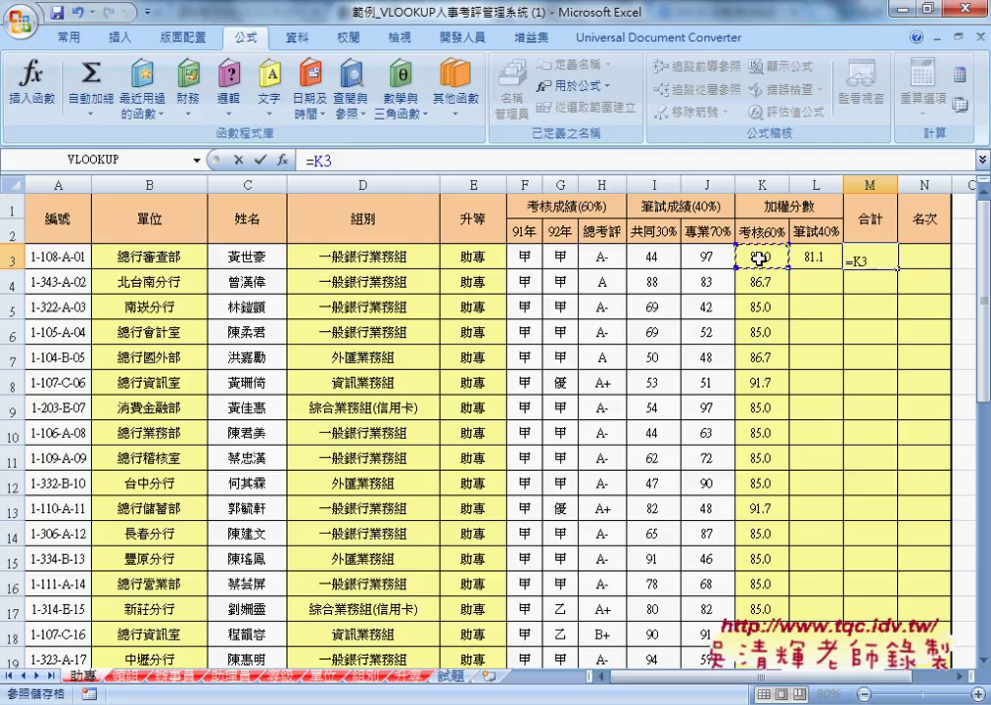
{"action": "type", "text": "*0.6"}
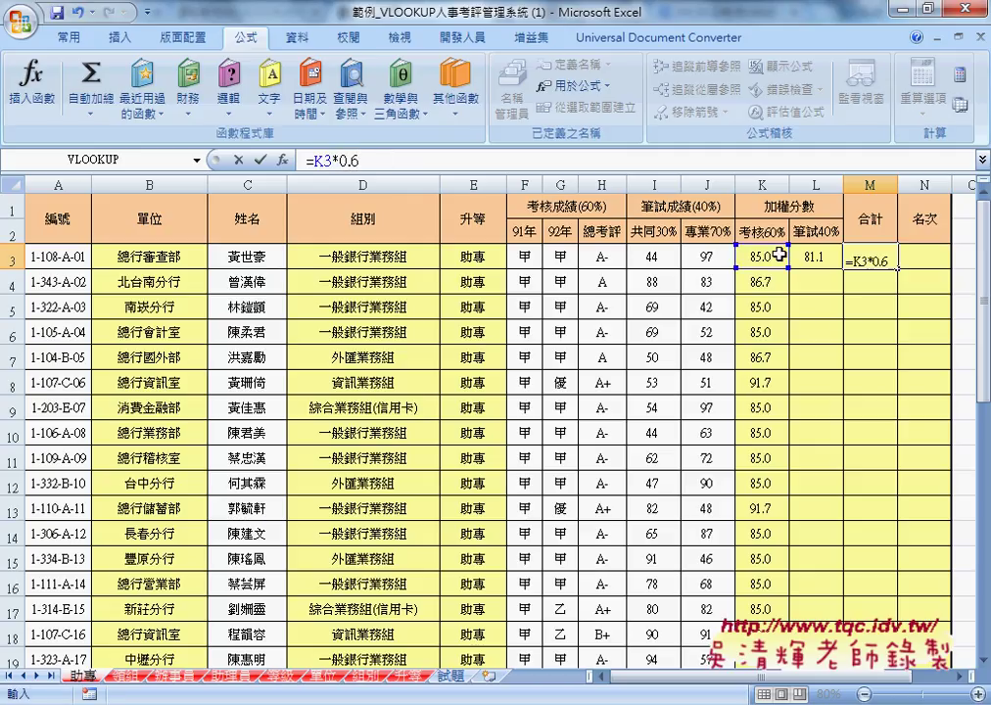
{"action": "type", "text": "+"}
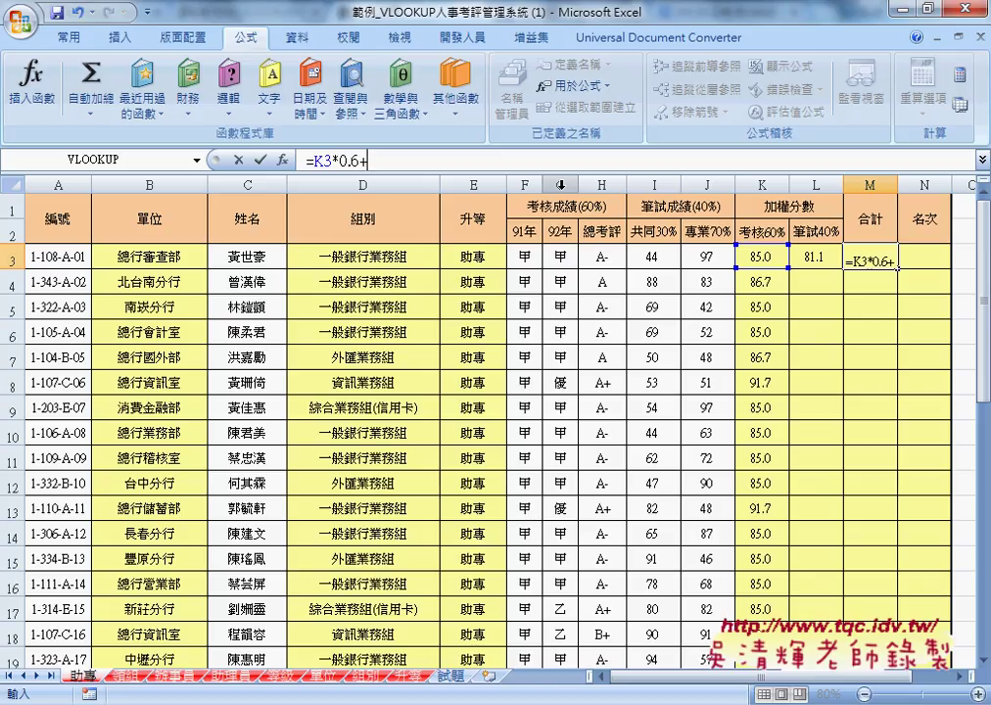
{"action": "left_click", "coordinate": [798, 259]}
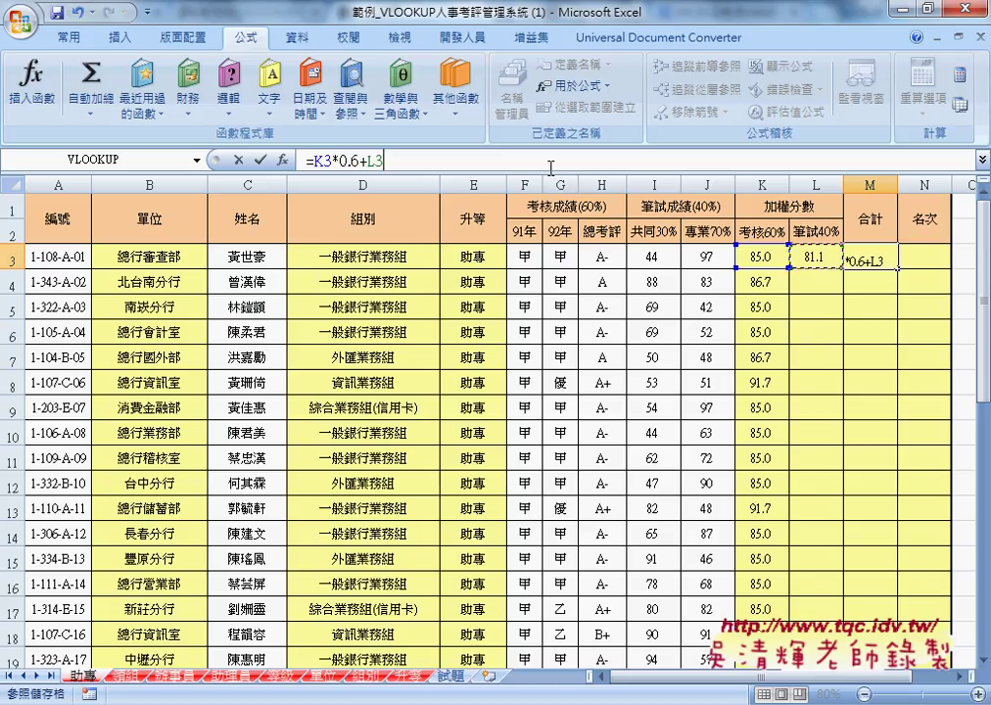
{"action": "type", "text": "*0.4"}
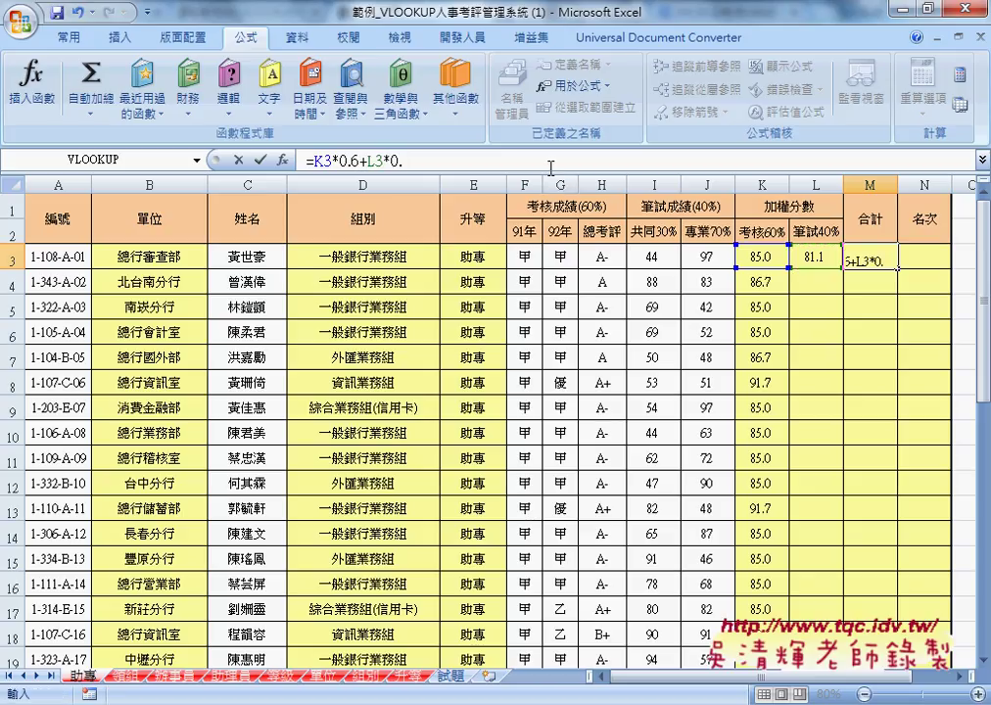
{"action": "left_click", "coordinate": [259, 159]}
Step: Fill the L3 written-score and M3 total formulas down their columns
{"action": "left_click", "coordinate": [840, 265]}
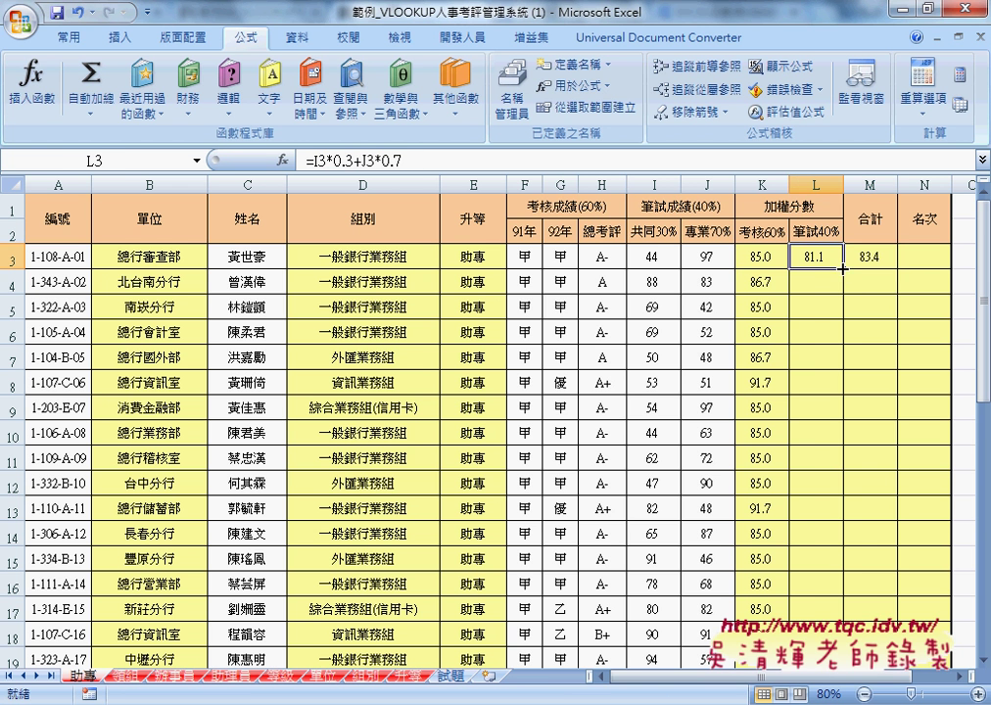
{"action": "double_click", "coordinate": [840, 264]}
{"action": "left_click", "coordinate": [871, 257]}
{"action": "double_click", "coordinate": [898, 266]}
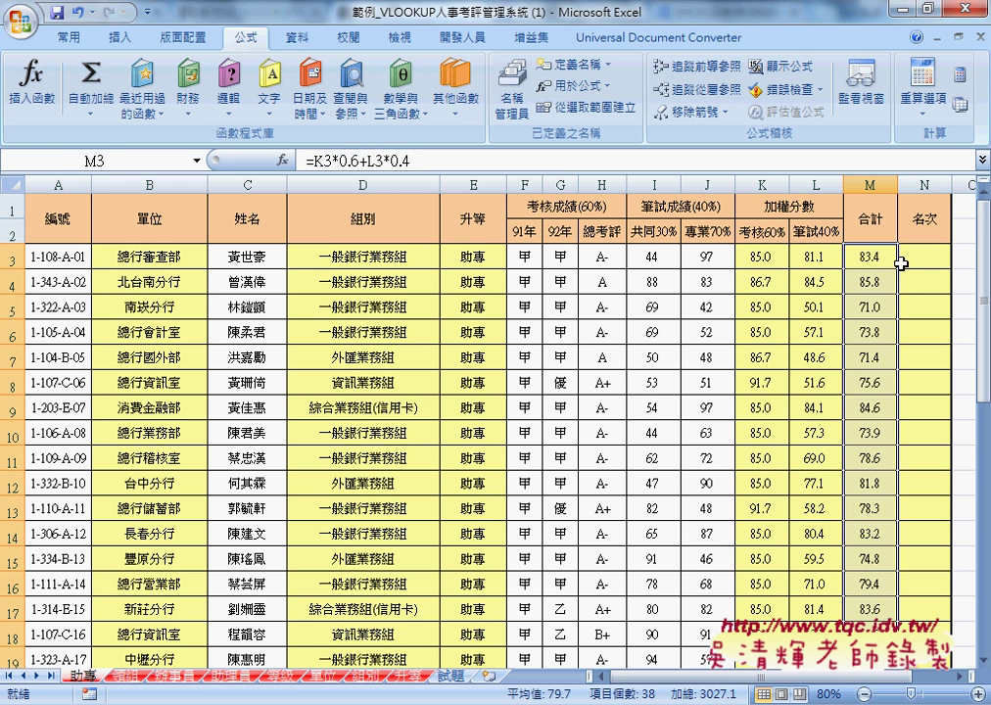
{"action": "left_click", "coordinate": [918, 258]}
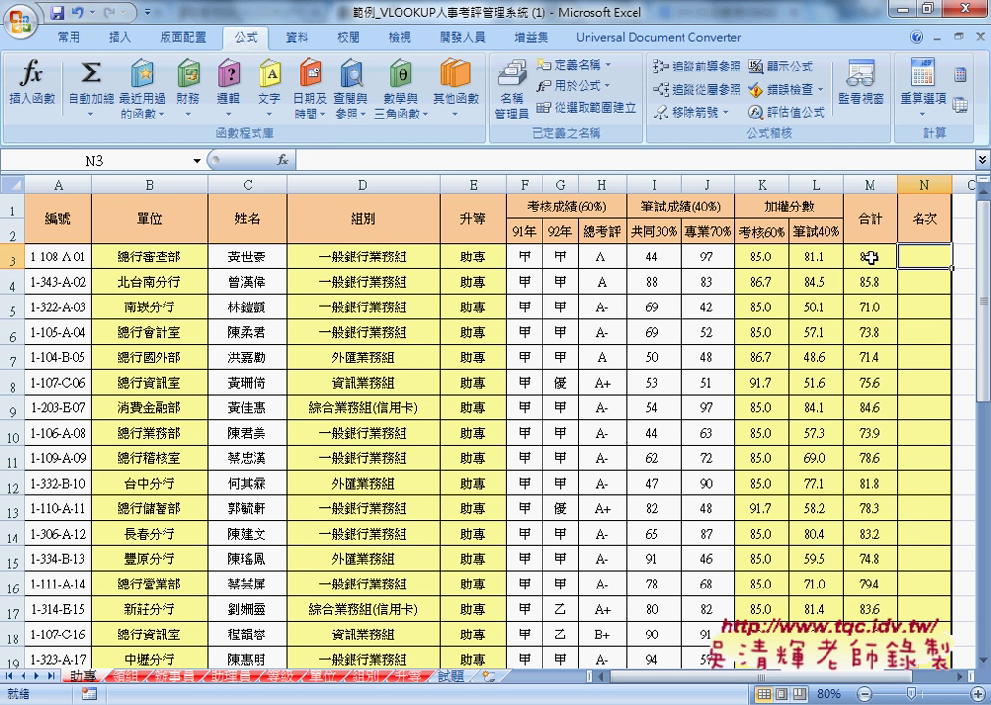
{"action": "left_click", "coordinate": [871, 257]}
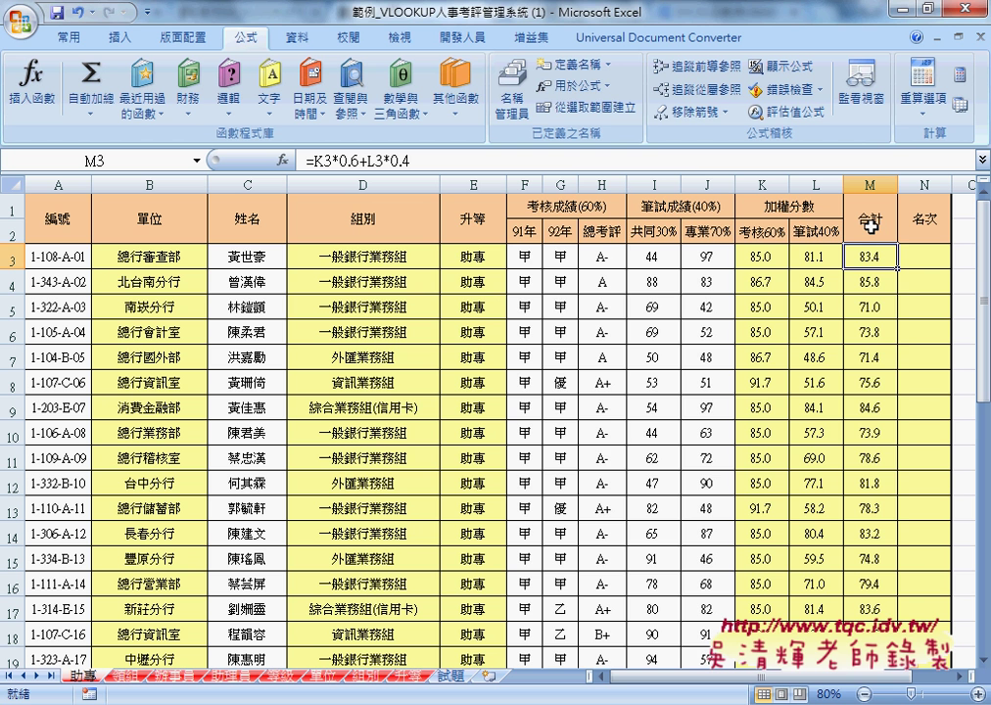
{"action": "left_click", "coordinate": [512, 93]}
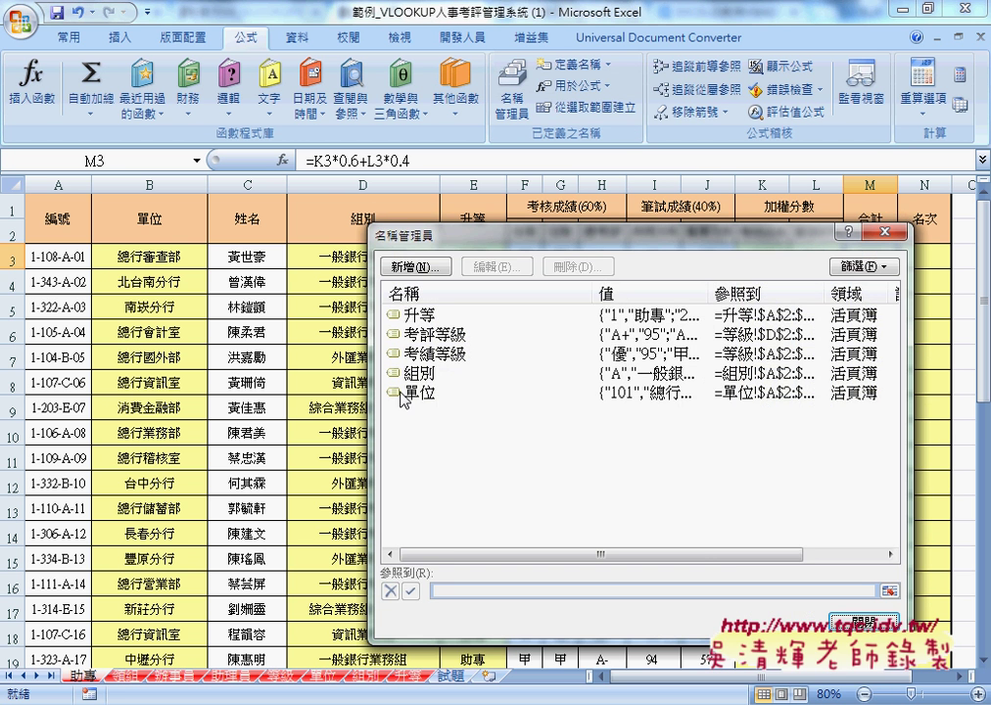
{"action": "left_click", "coordinate": [892, 232]}
{"action": "left_click", "coordinate": [862, 232]}
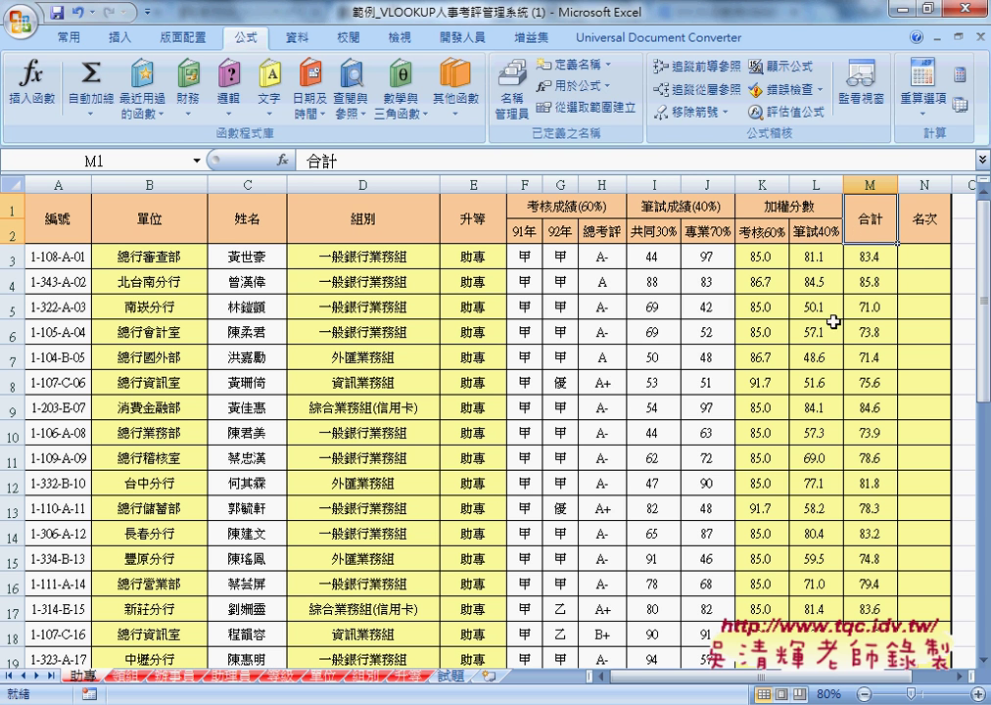
{"action": "left_click", "coordinate": [925, 256]}
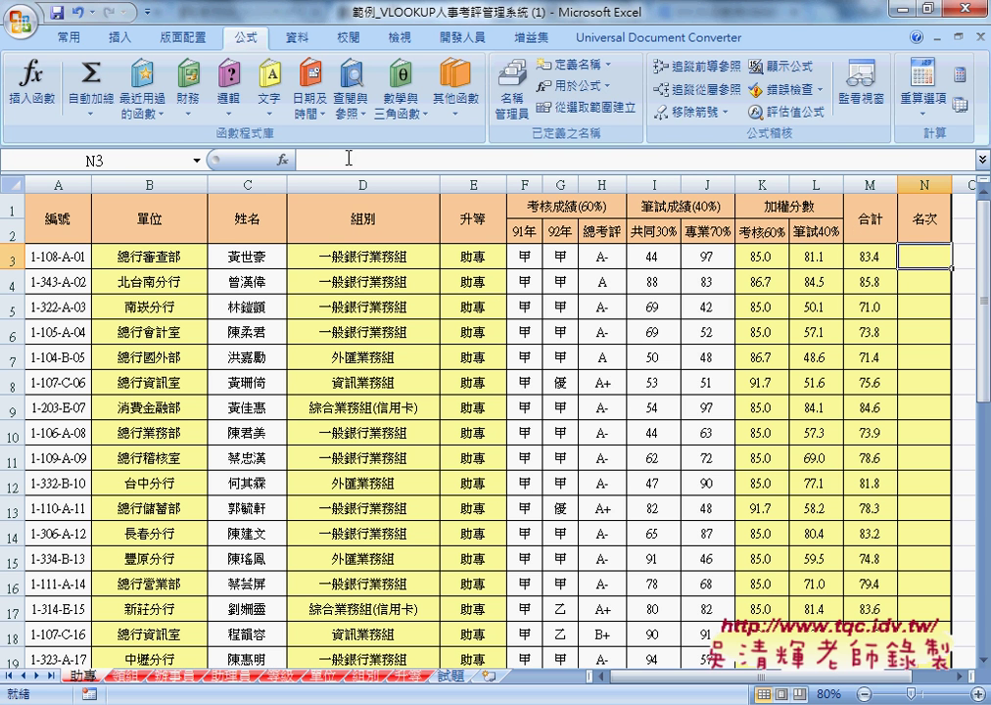
Step: Choose the RANK function from the Statistical category for N3
{"action": "left_click", "coordinate": [283, 160]}
{"action": "left_click", "coordinate": [749, 357]}
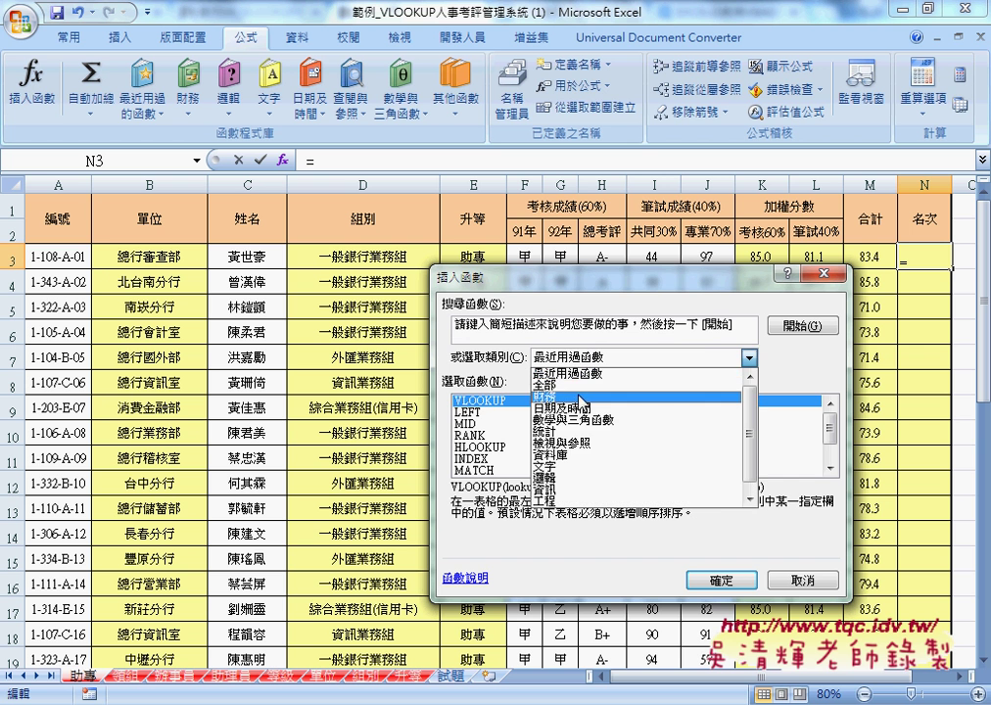
{"action": "left_click", "coordinate": [575, 436]}
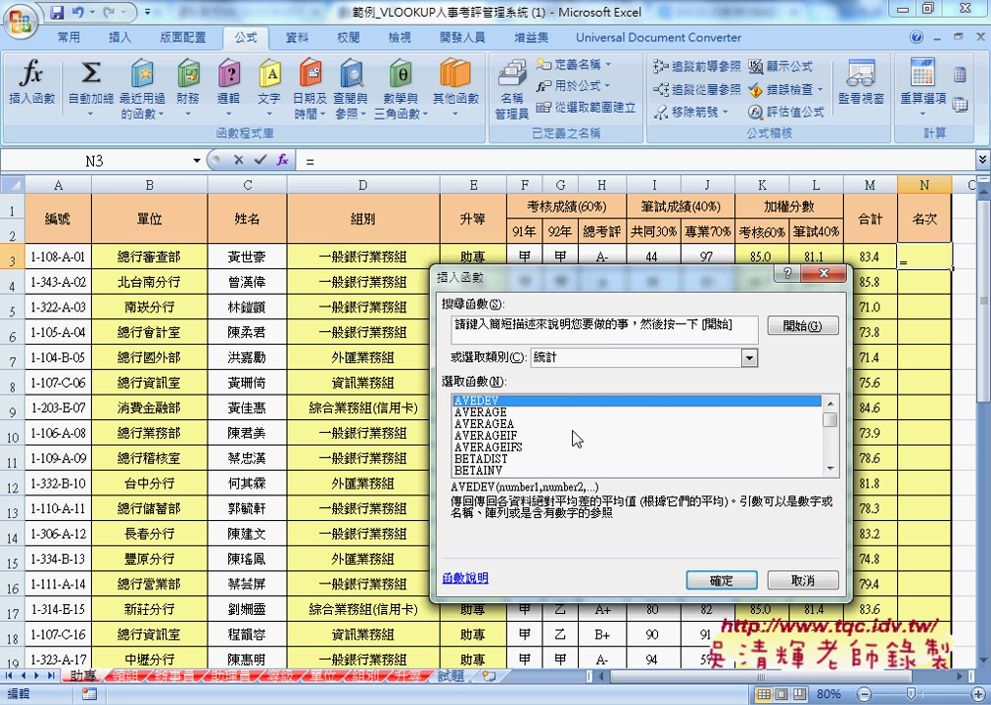
{"action": "left_click", "coordinate": [540, 437]}
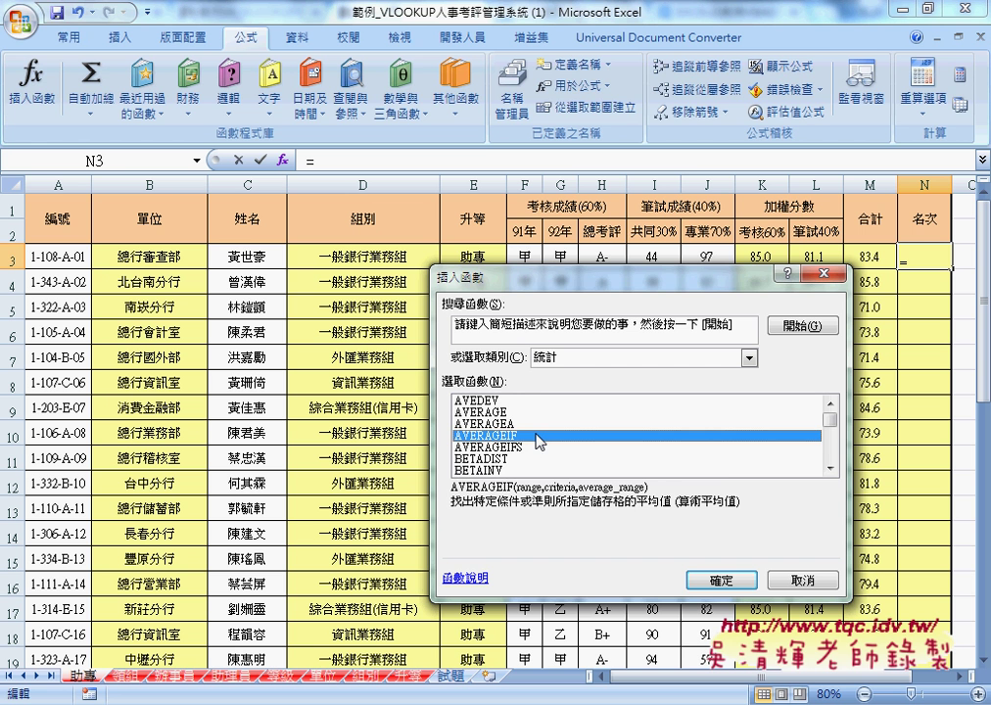
{"action": "key", "text": "r"}
{"action": "left_click", "coordinate": [722, 580]}
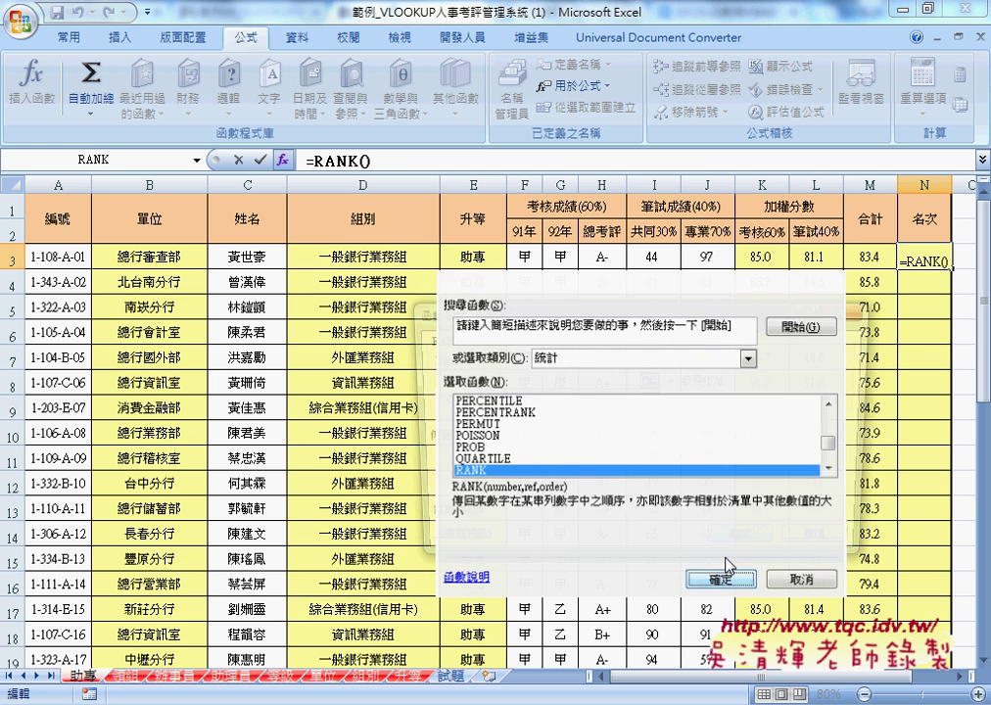
Step: Rank M3 against the absolute range $M$3:$M$40 and fill it down column N
{"action": "left_click", "coordinate": [869, 256]}
{"action": "key", "text": "Tab"}
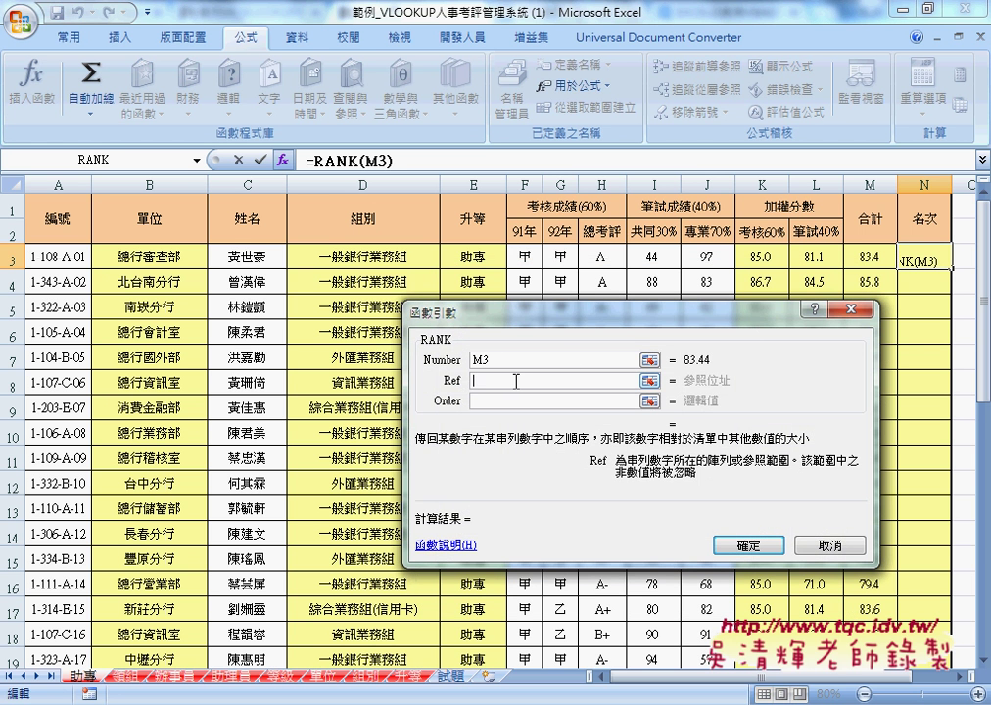
{"action": "left_click", "coordinate": [862, 257]}
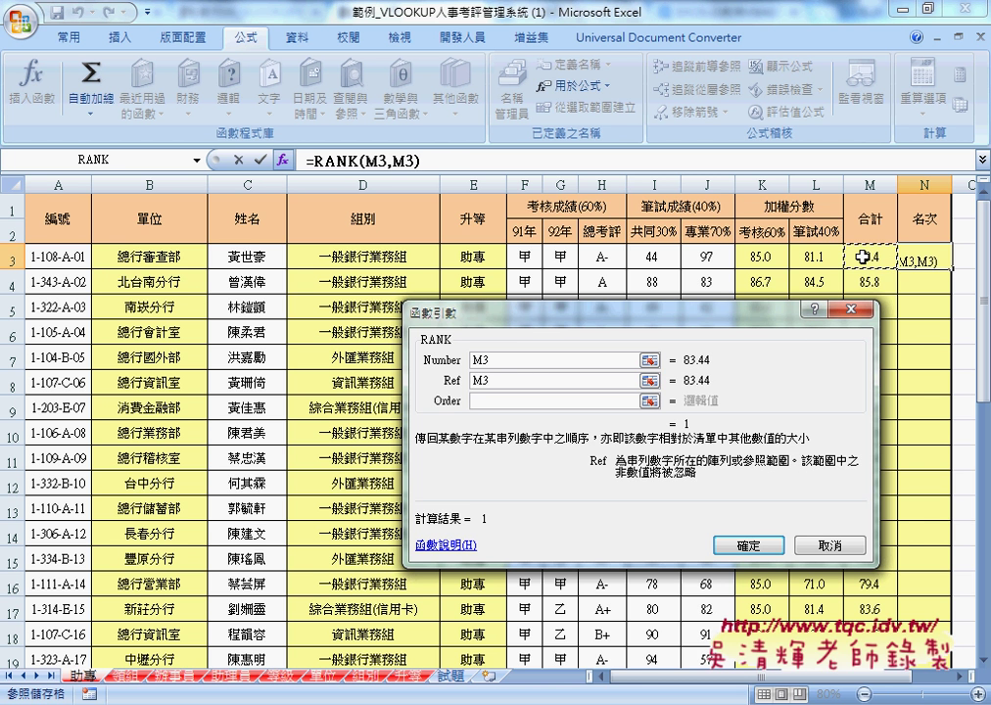
{"action": "key", "text": "ctrl+shift+Down"}
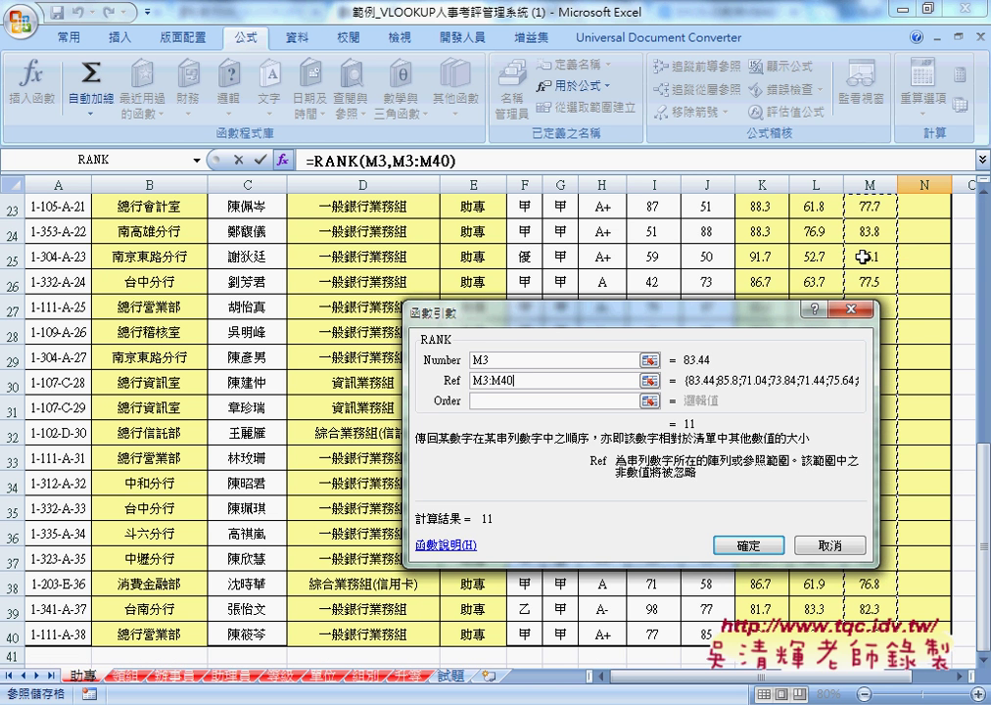
{"action": "left_click_drag", "start_coordinate": [526, 381], "coordinate": [449, 387]}
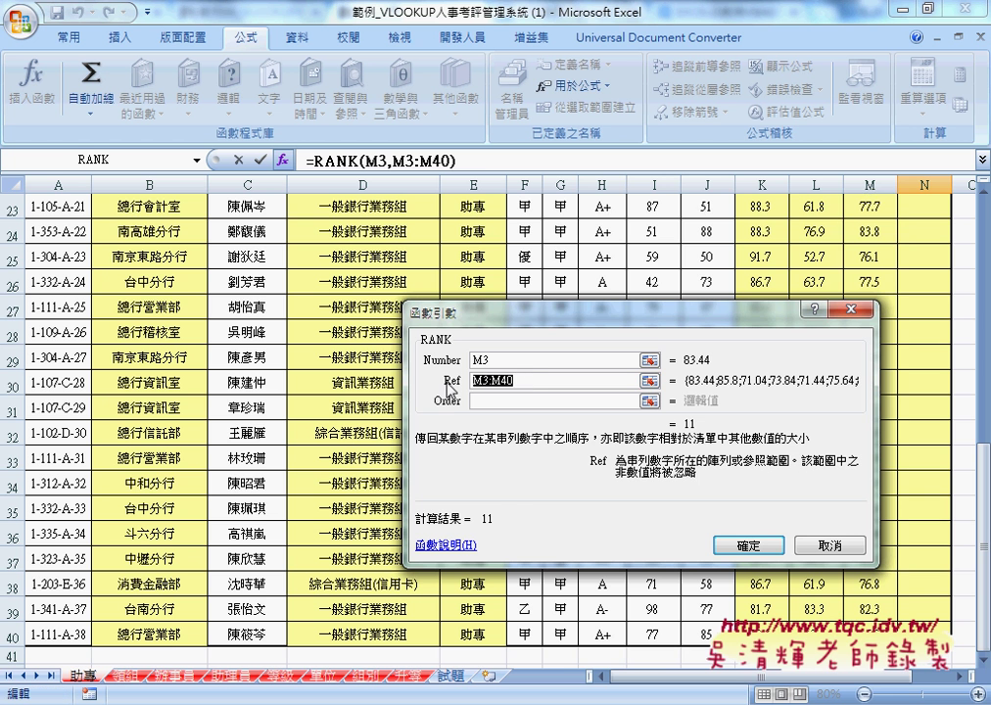
{"action": "key", "text": "F4"}
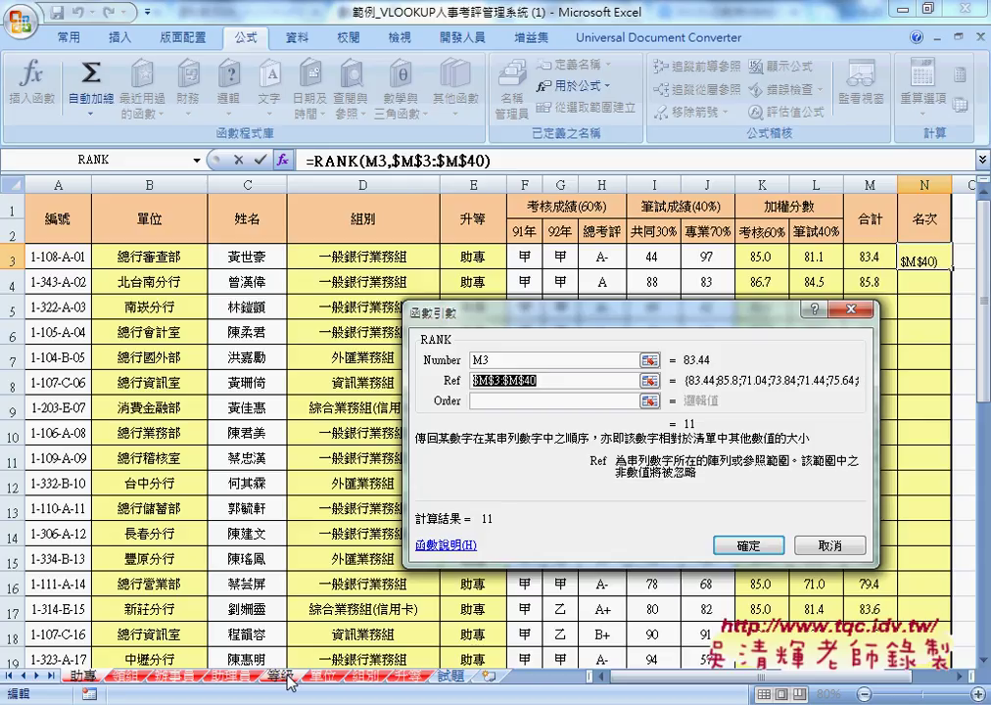
{"action": "left_click", "coordinate": [756, 549]}
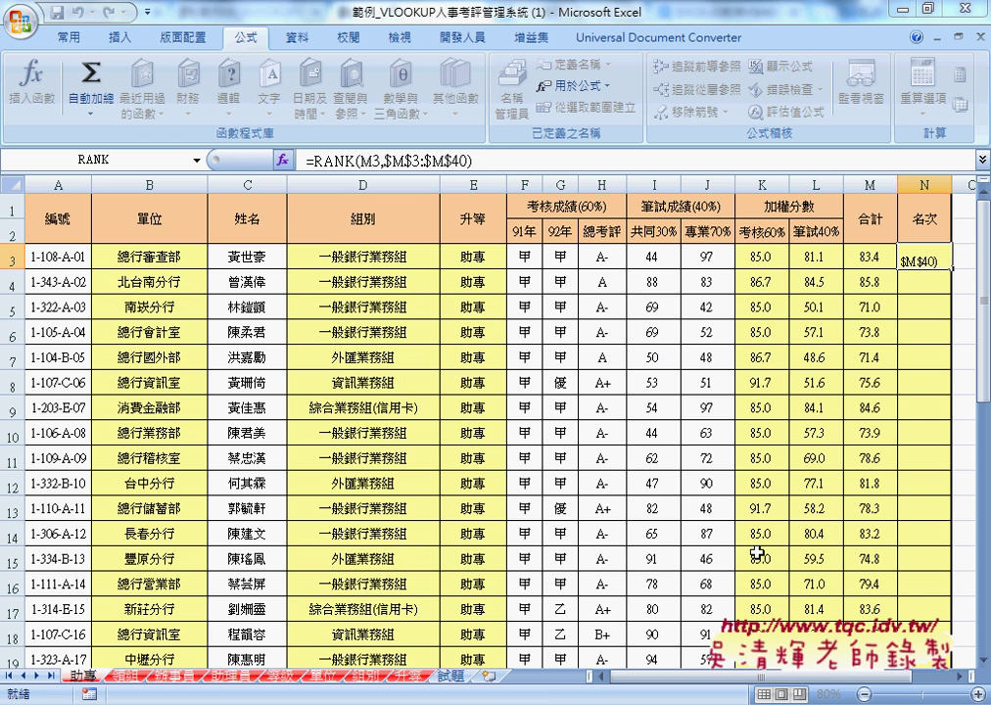
{"action": "double_click", "coordinate": [952, 267]}
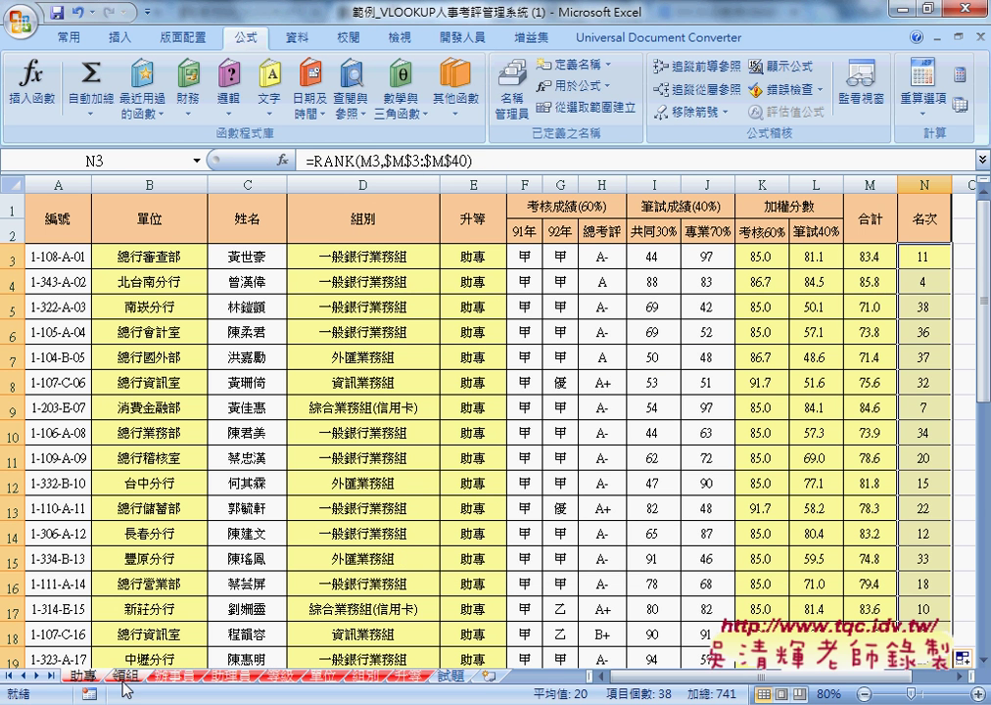
Step: Look through the 辦事員, 等級 and 助專 sheets, then open 領組 at the top
{"action": "left_click", "coordinate": [175, 676]}
{"action": "left_click", "coordinate": [274, 676]}
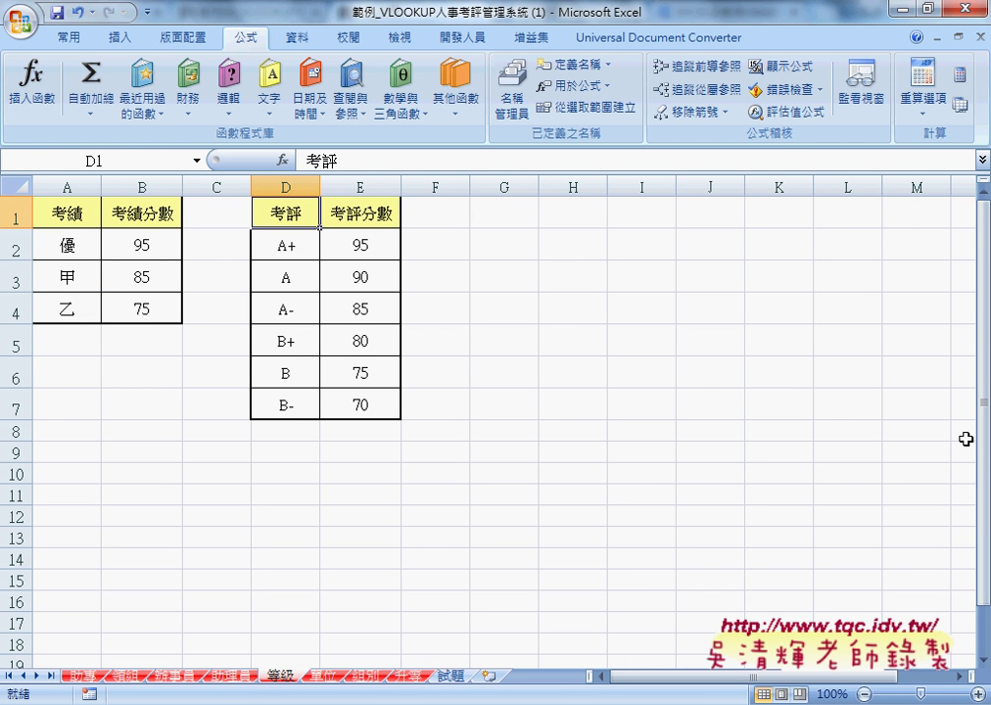
{"action": "left_click", "coordinate": [83, 675]}
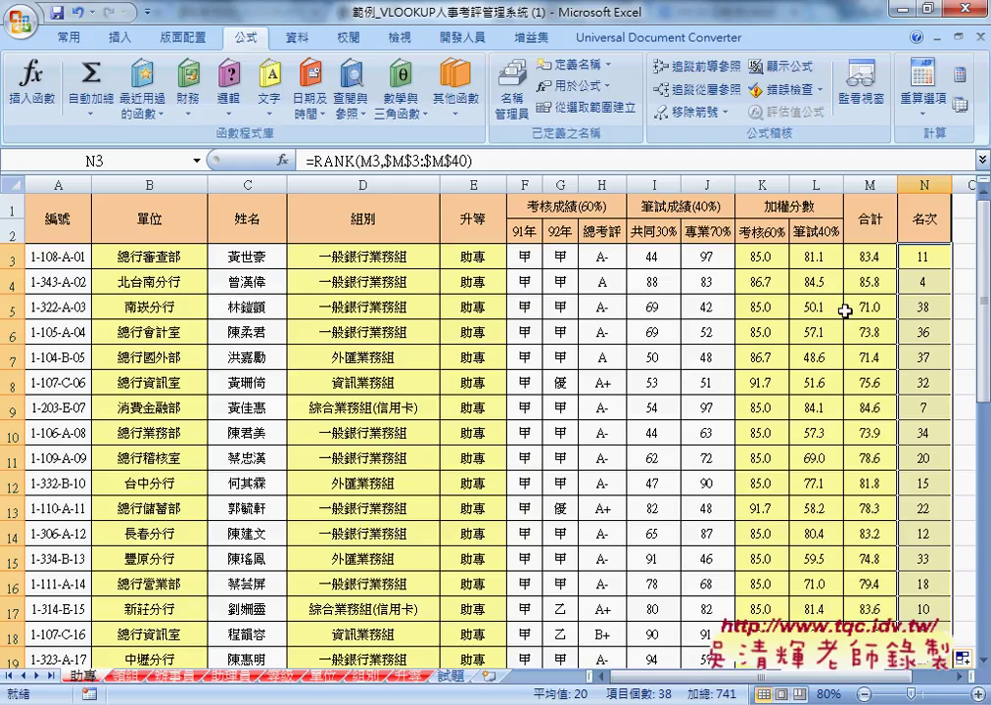
{"action": "left_click", "coordinate": [127, 675]}
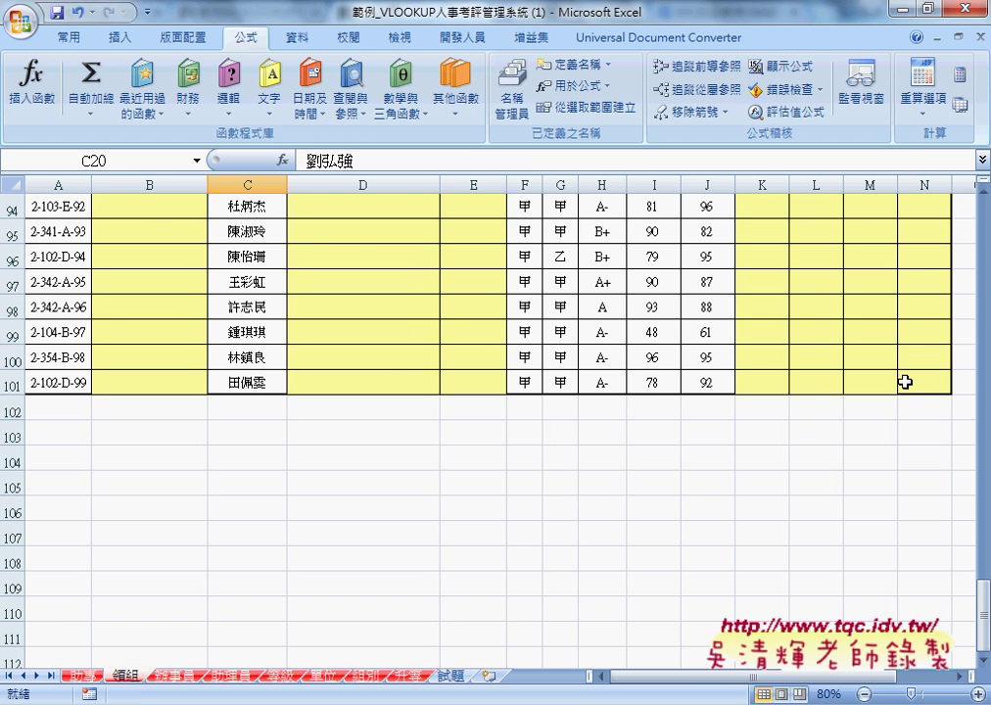
{"action": "left_click_drag", "start_coordinate": [983, 607], "coordinate": [983, 226]}
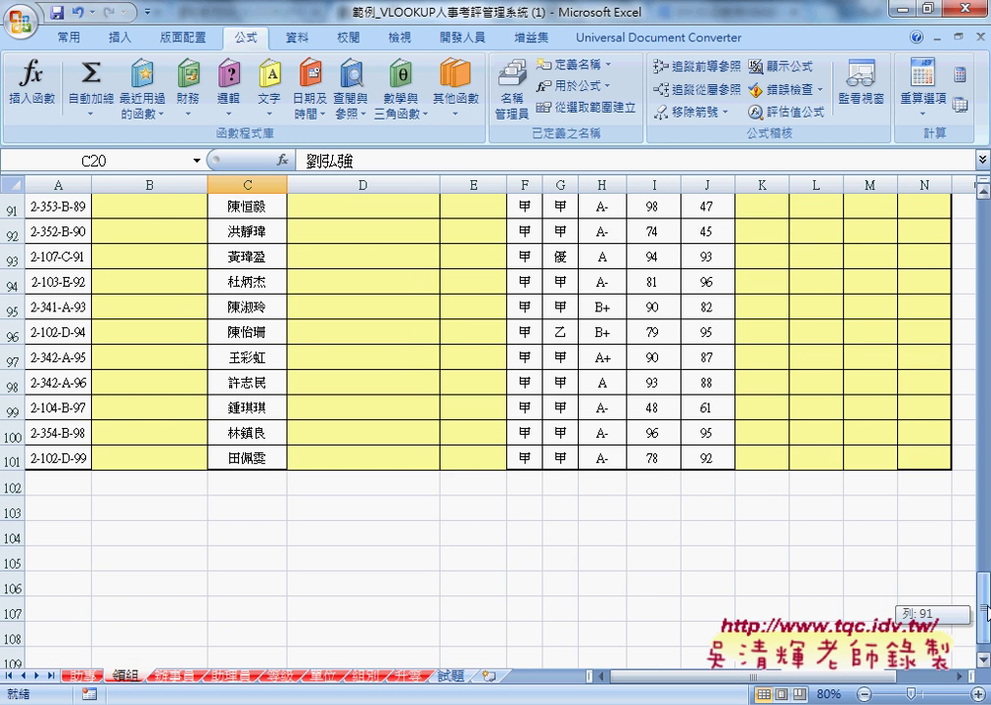
Step: Group sheets 助專 through 助理員 and re-enter the B3 unit formula across them
{"action": "left_click", "coordinate": [81, 676]}
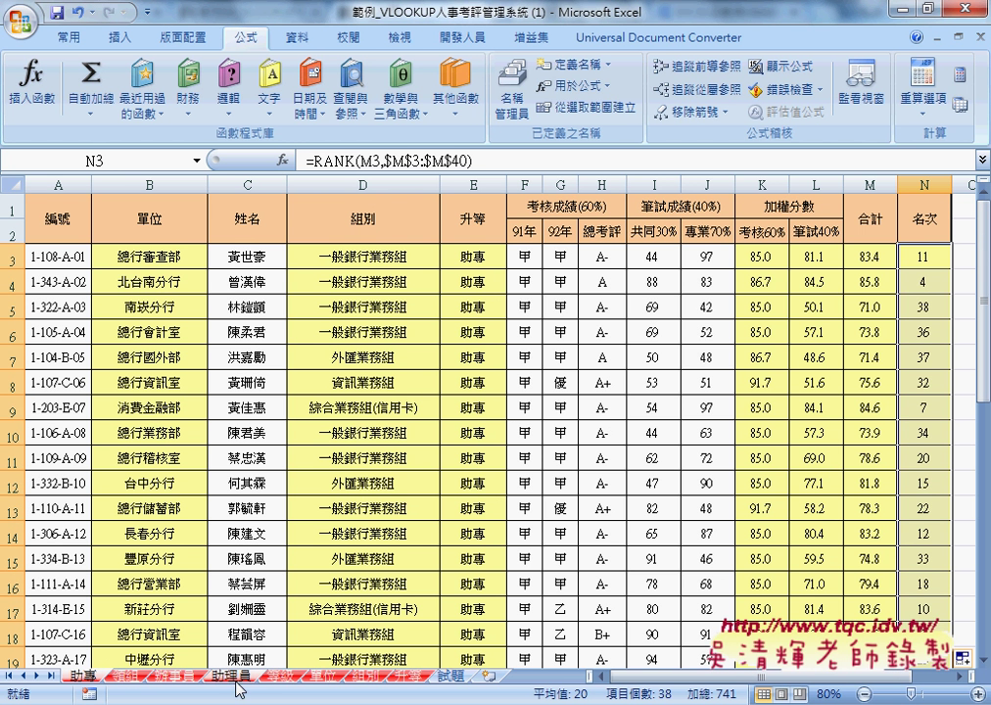
{"action": "left_click", "coordinate": [239, 676], "text": "shift"}
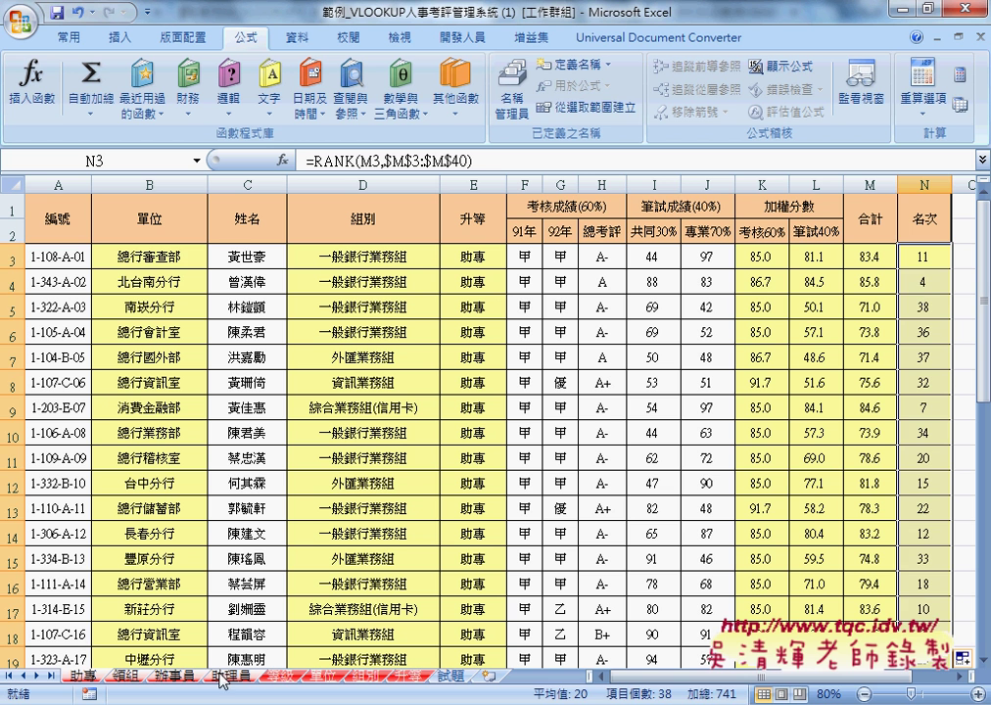
{"action": "left_click", "coordinate": [145, 260]}
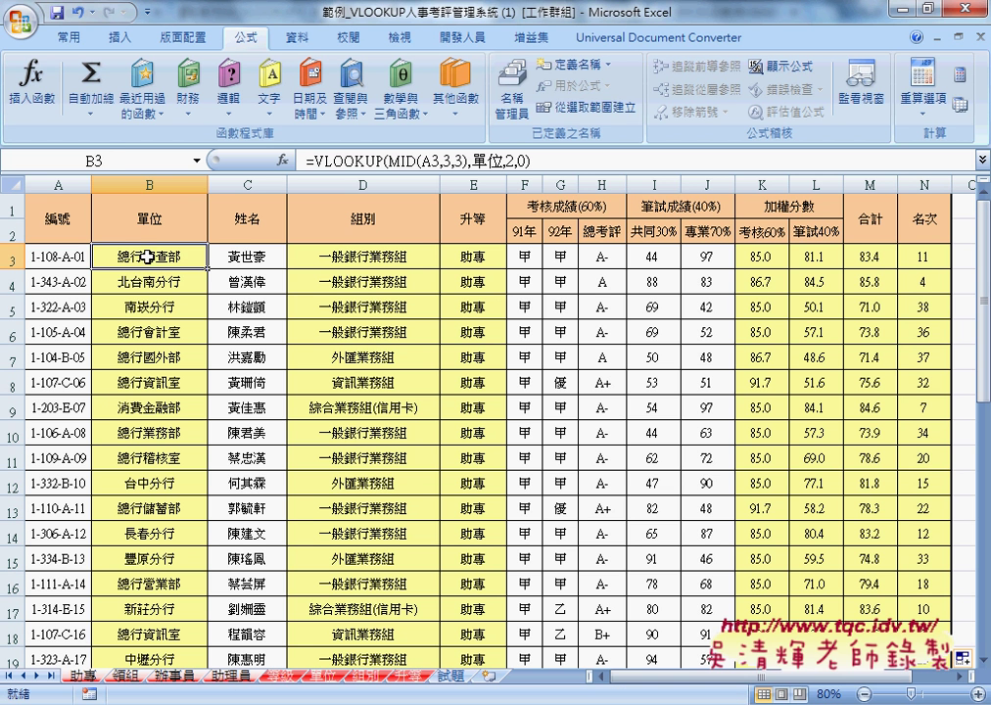
{"action": "left_click", "coordinate": [342, 160]}
{"action": "left_click", "coordinate": [262, 160]}
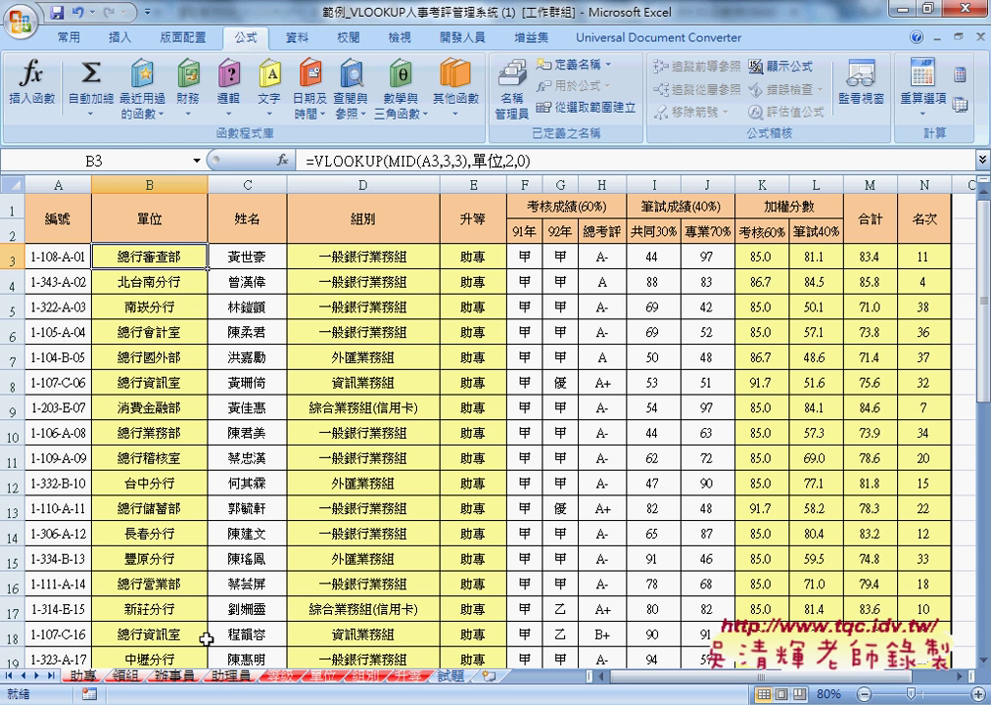
Step: Re-enter the D3 group, E3 promotion and K3 appraisal formulas across the grouped sheets
{"action": "left_click", "coordinate": [364, 258]}
{"action": "left_click", "coordinate": [357, 160]}
{"action": "left_click", "coordinate": [259, 160]}
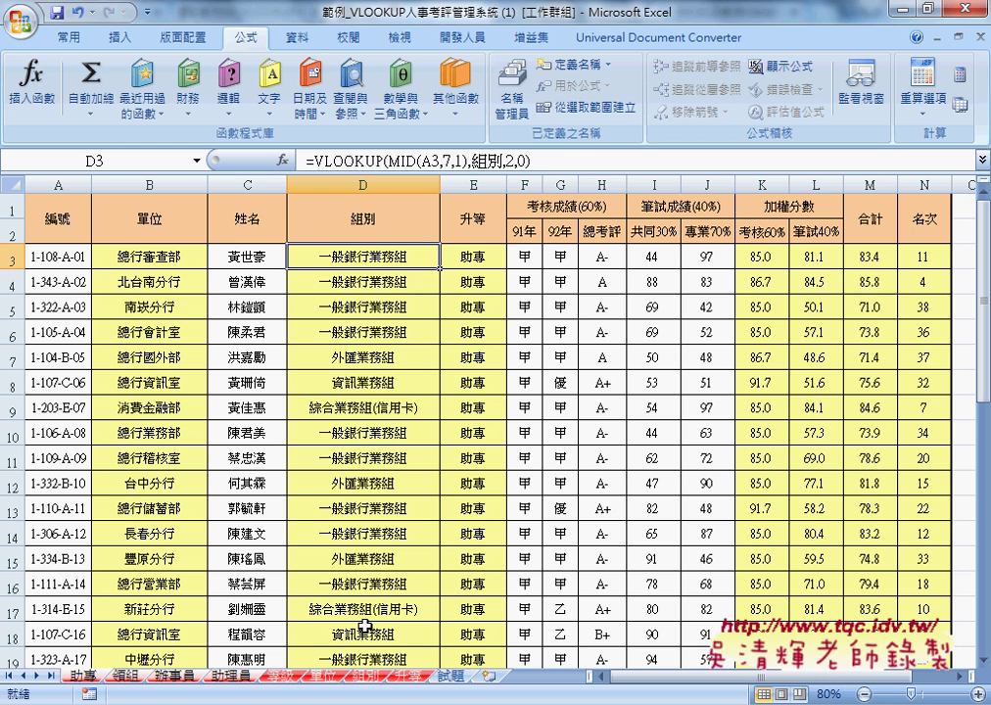
{"action": "left_click", "coordinate": [492, 258]}
{"action": "left_click", "coordinate": [358, 159]}
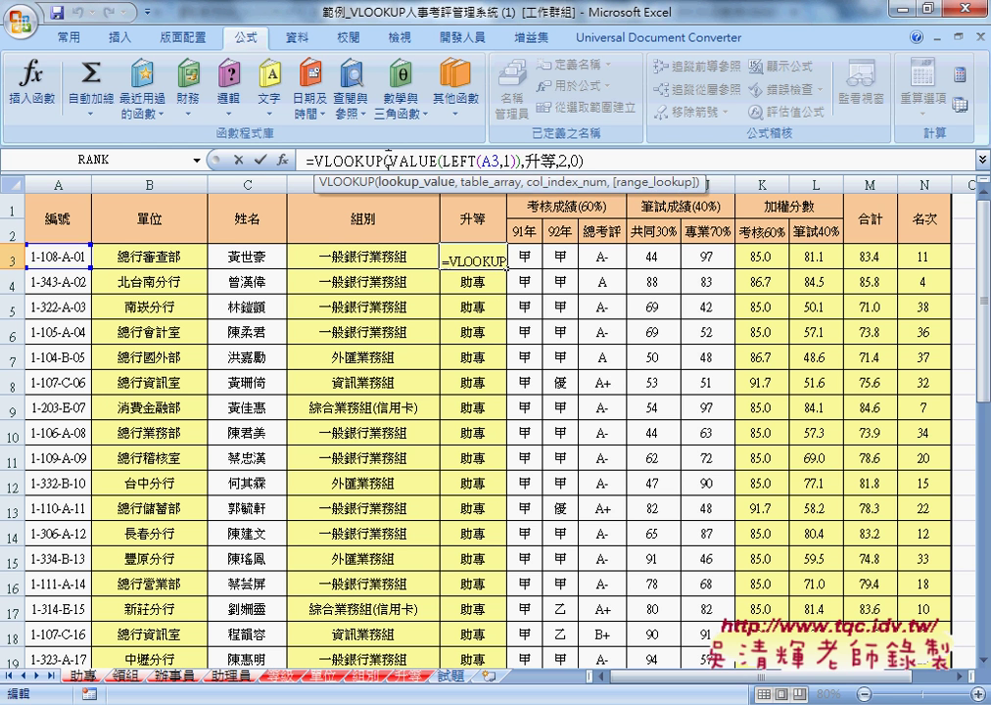
{"action": "left_click", "coordinate": [261, 160]}
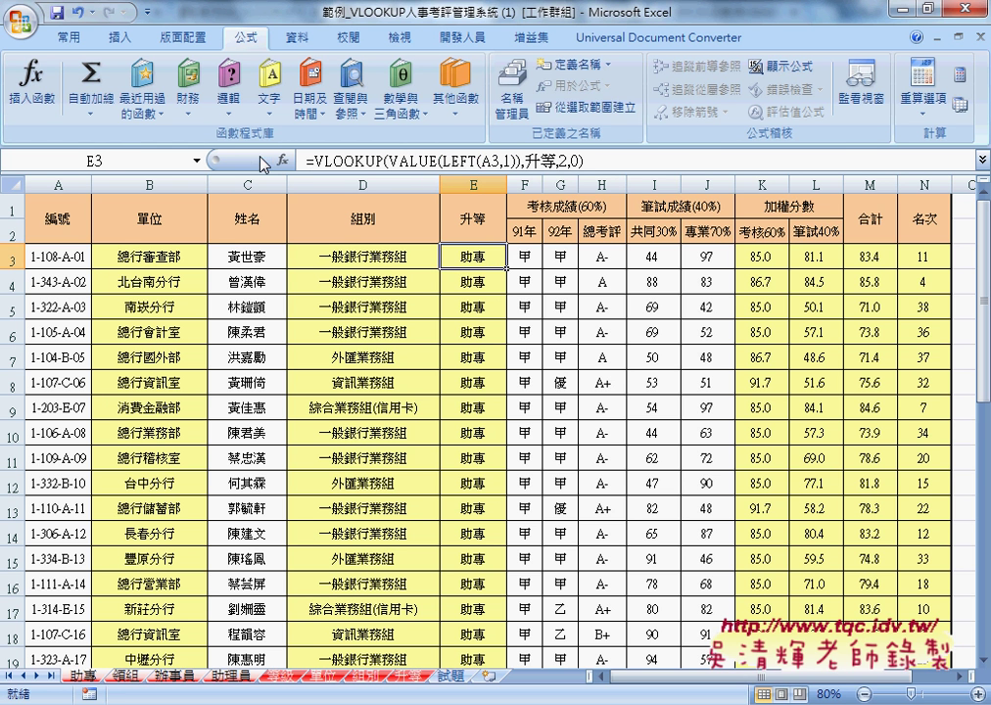
{"action": "left_click", "coordinate": [762, 258]}
{"action": "left_click", "coordinate": [399, 154]}
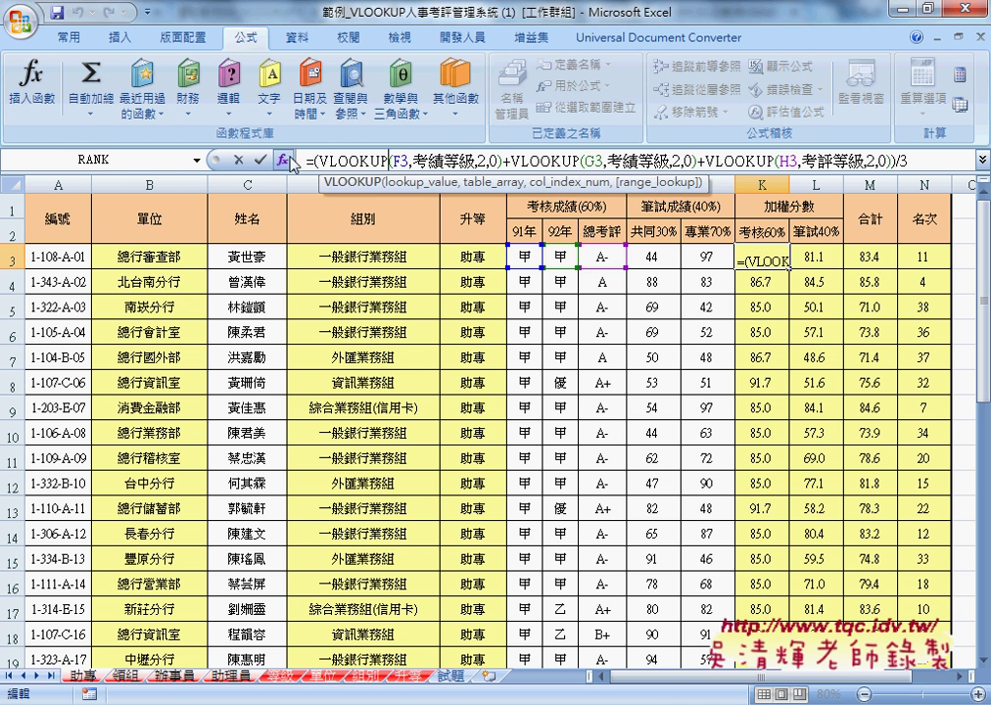
{"action": "left_click", "coordinate": [238, 159]}
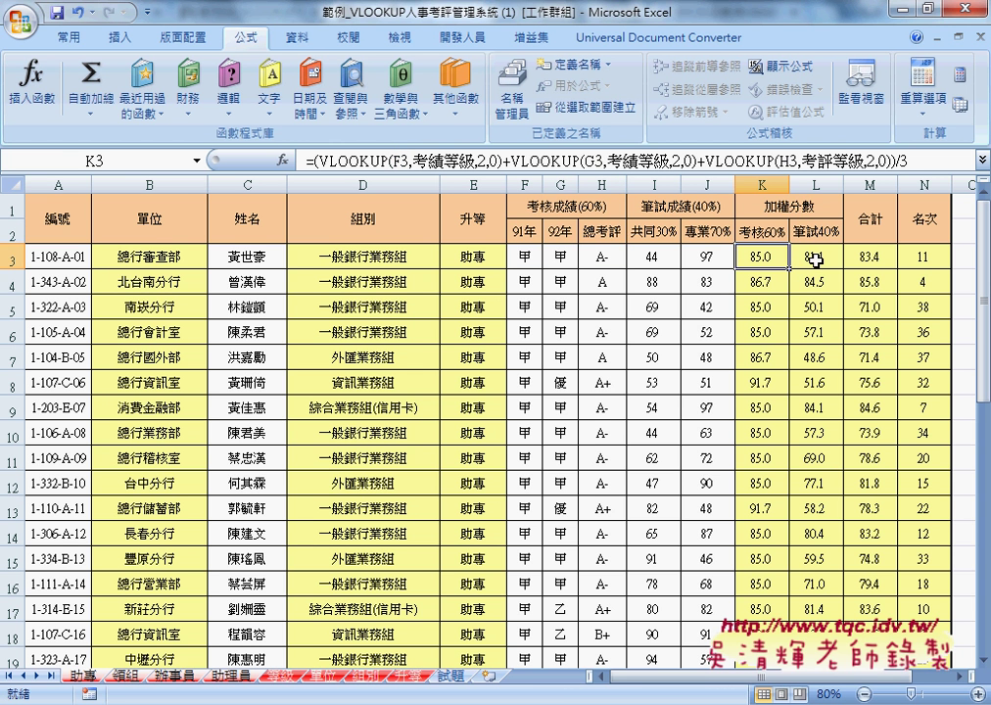
Step: Re-enter the L3 written-score, M3 total and N3 rank formulas across the grouped sheets
{"action": "left_click_drag", "start_coordinate": [816, 258], "coordinate": [925, 258]}
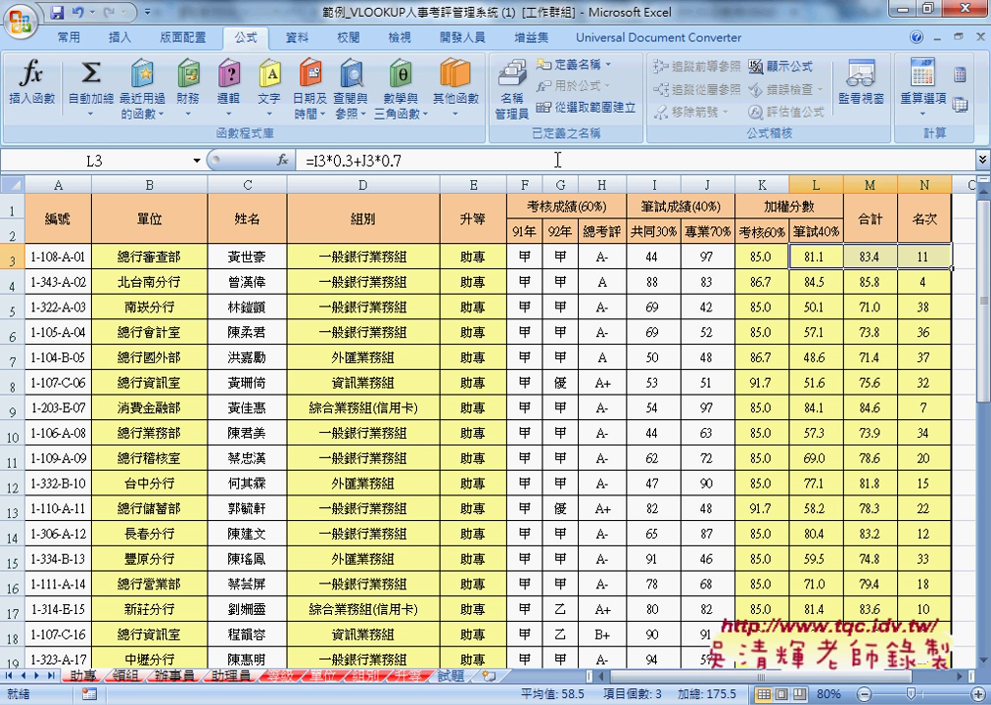
{"action": "left_click", "coordinate": [801, 254]}
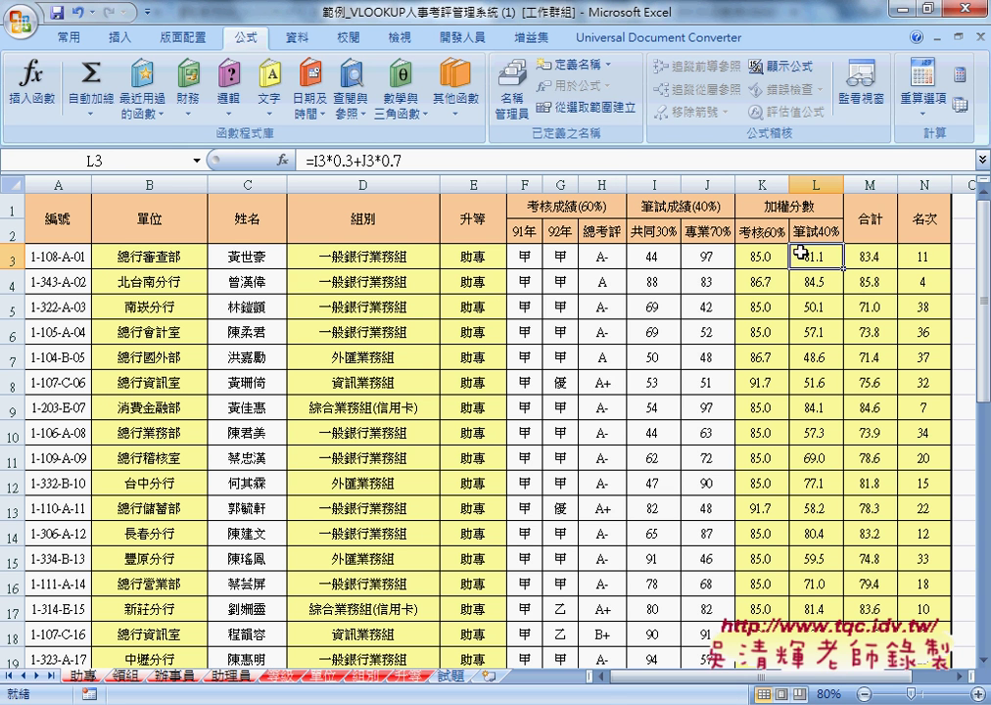
{"action": "left_click", "coordinate": [338, 160]}
{"action": "left_click", "coordinate": [252, 160]}
{"action": "left_click", "coordinate": [825, 256]}
{"action": "left_click", "coordinate": [384, 160]}
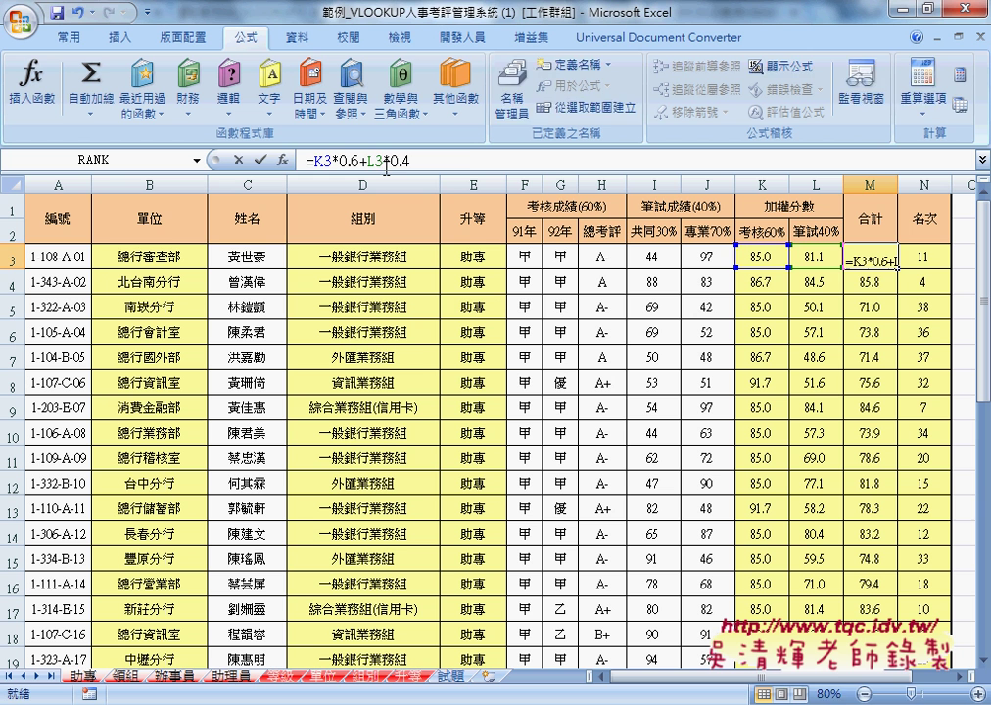
{"action": "left_click", "coordinate": [260, 159]}
{"action": "left_click", "coordinate": [923, 255]}
{"action": "left_click", "coordinate": [364, 159]}
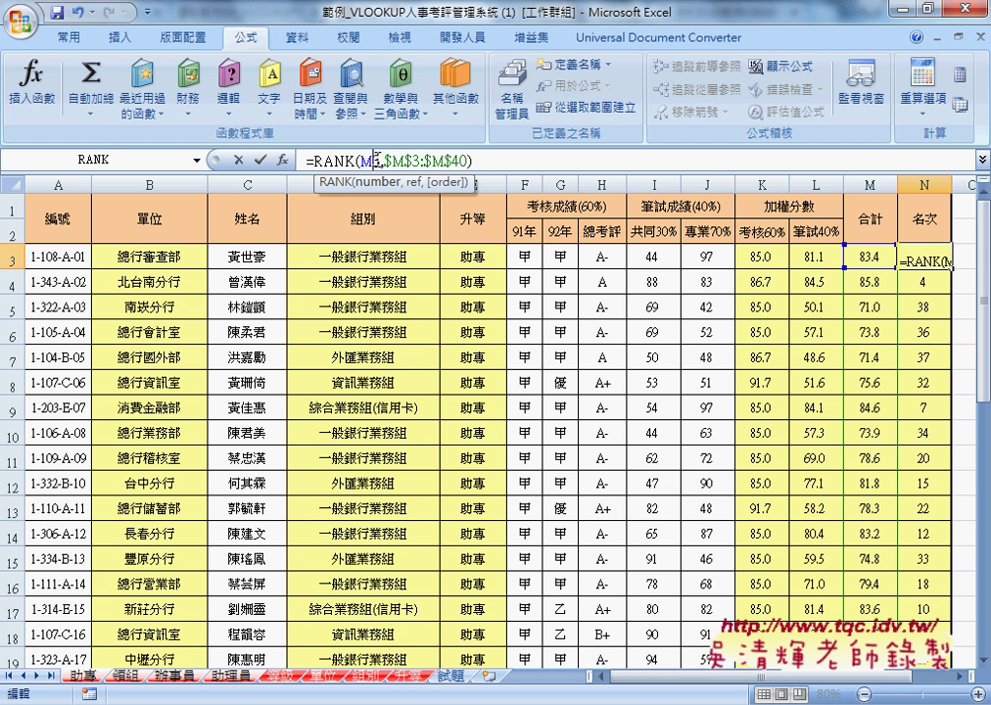
{"action": "left_click", "coordinate": [261, 160]}
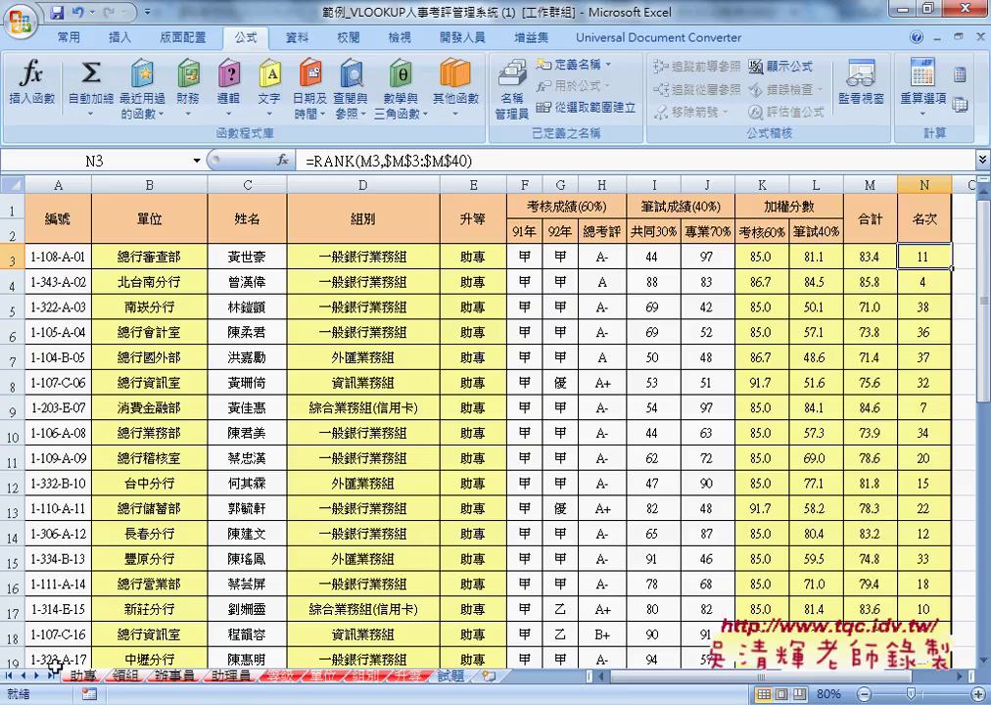
Step: Ungroup, then on 領組 fill the B3 unit and D3 group lookups down every row
{"action": "left_click", "coordinate": [281, 677]}
{"action": "left_click", "coordinate": [126, 675]}
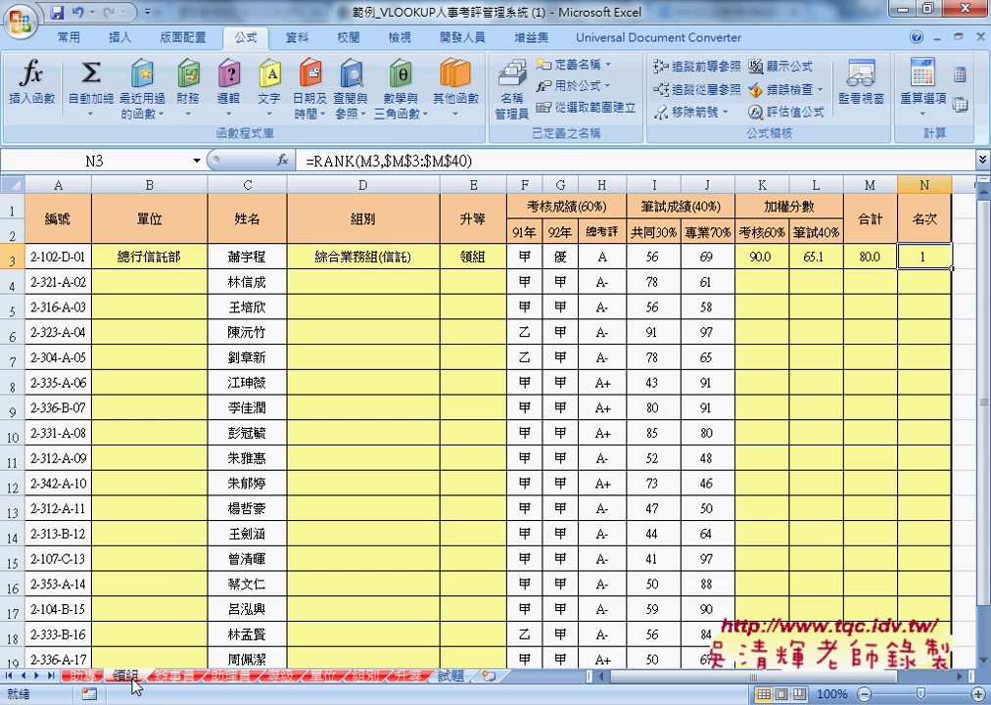
{"action": "left_click", "coordinate": [200, 256]}
{"action": "double_click", "coordinate": [207, 268]}
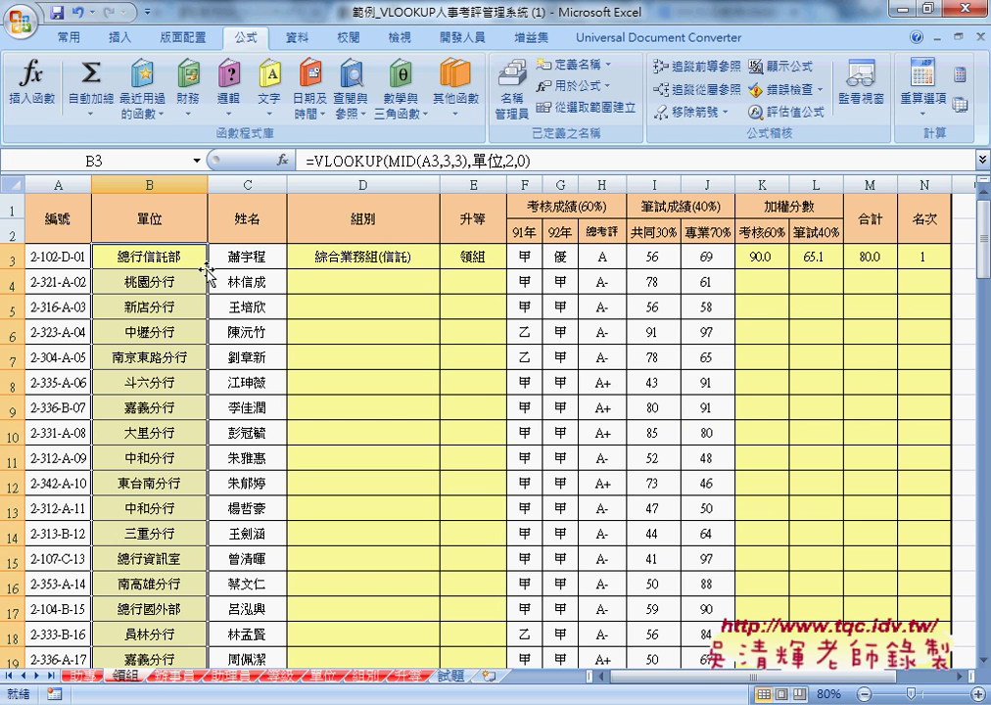
{"action": "left_click", "coordinate": [321, 259]}
{"action": "double_click", "coordinate": [441, 268]}
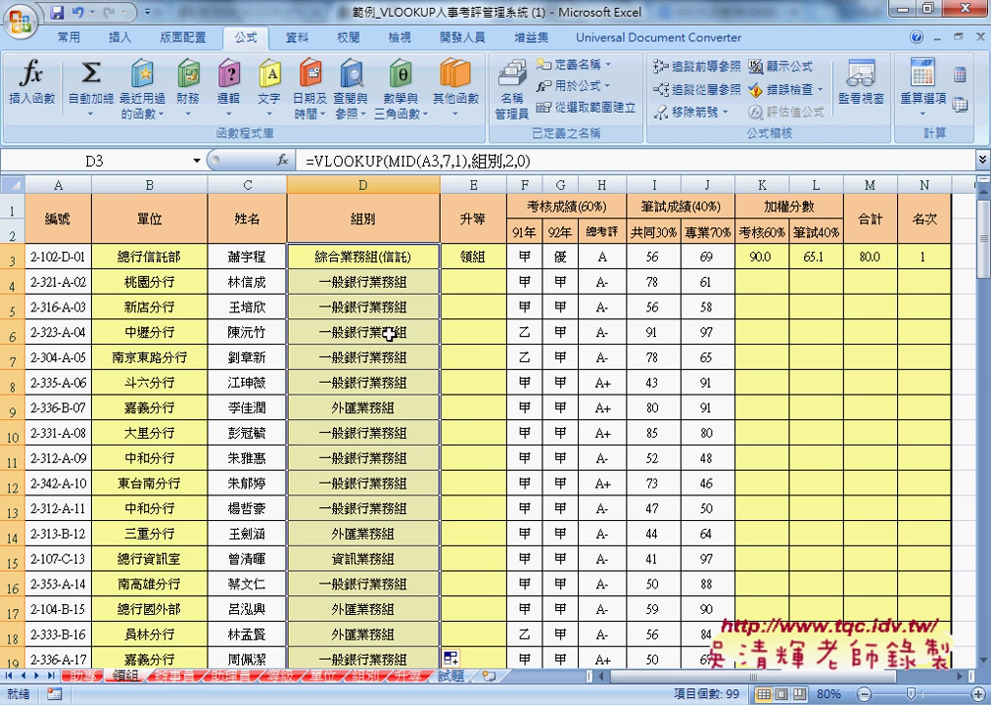
{"action": "left_click", "coordinate": [475, 263]}
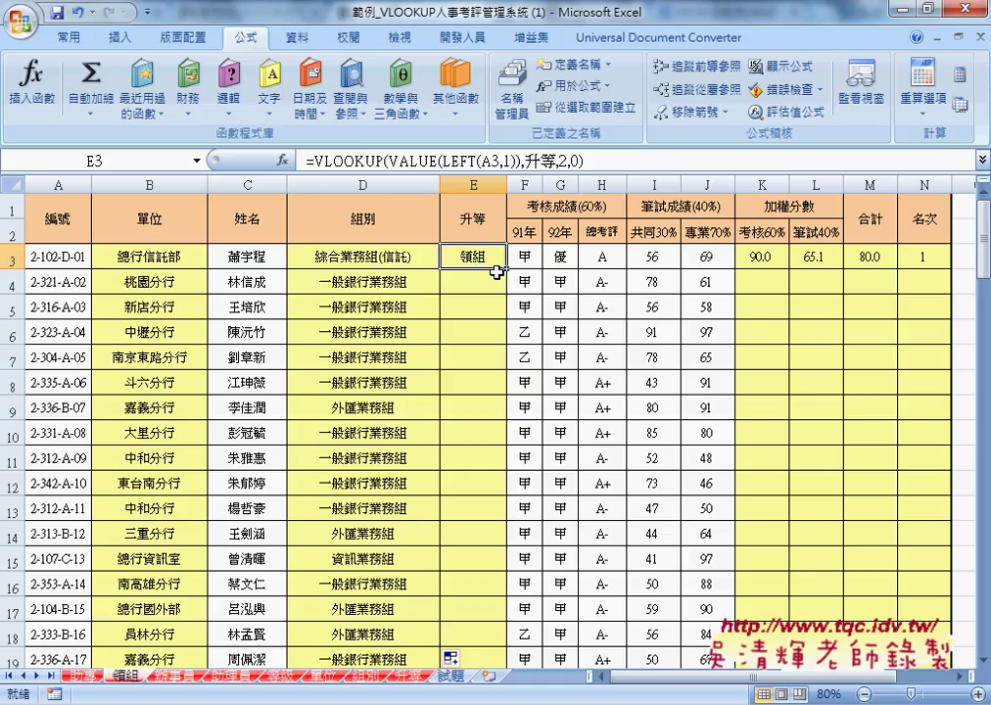